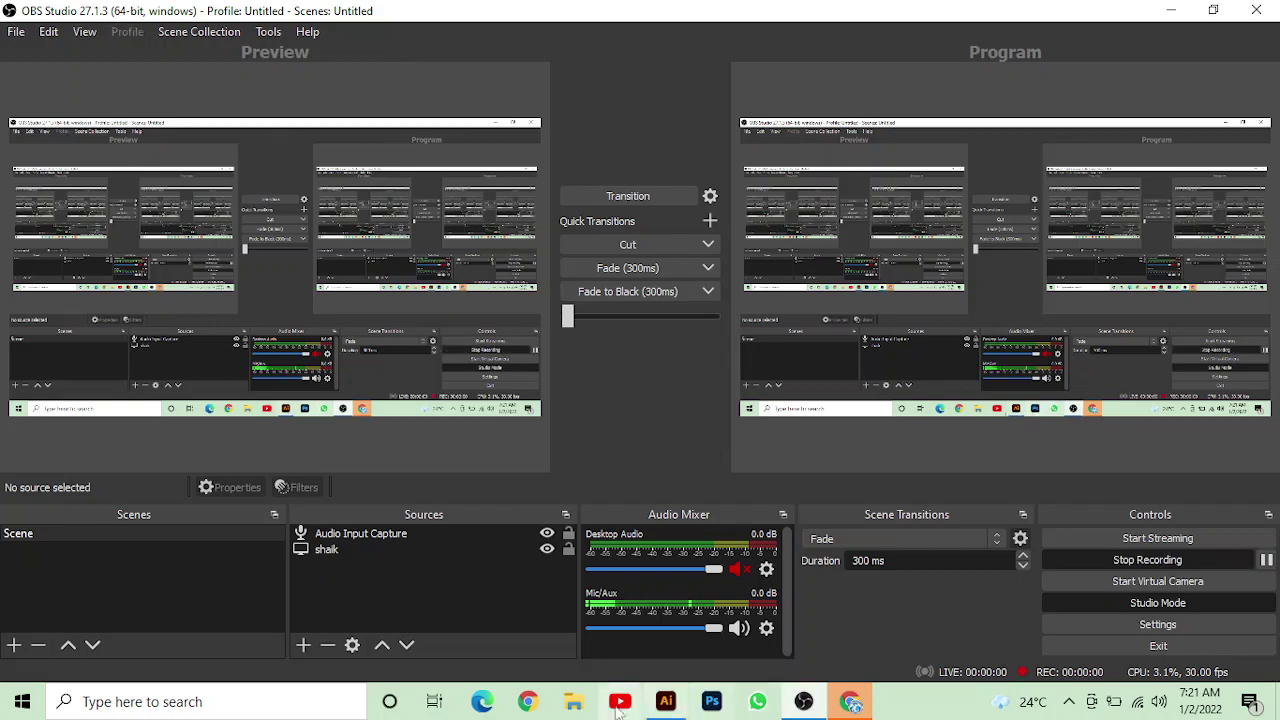
Bring the Illustrator window forward, showing its new-file presets and the recent BMW logo file.
{"action": "left_click", "coordinate": [665, 701]}
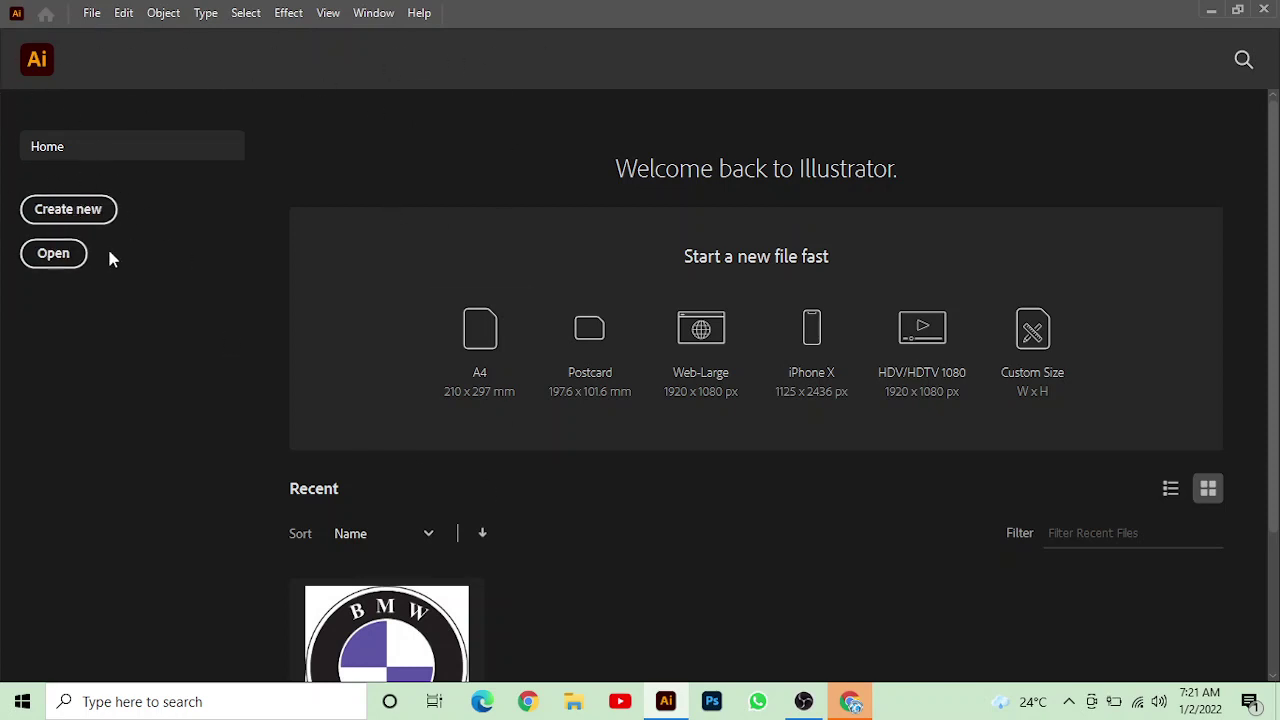
Start a new document and browse the Mobile, Web and Print preset tabs.
{"action": "left_click", "coordinate": [87, 215]}
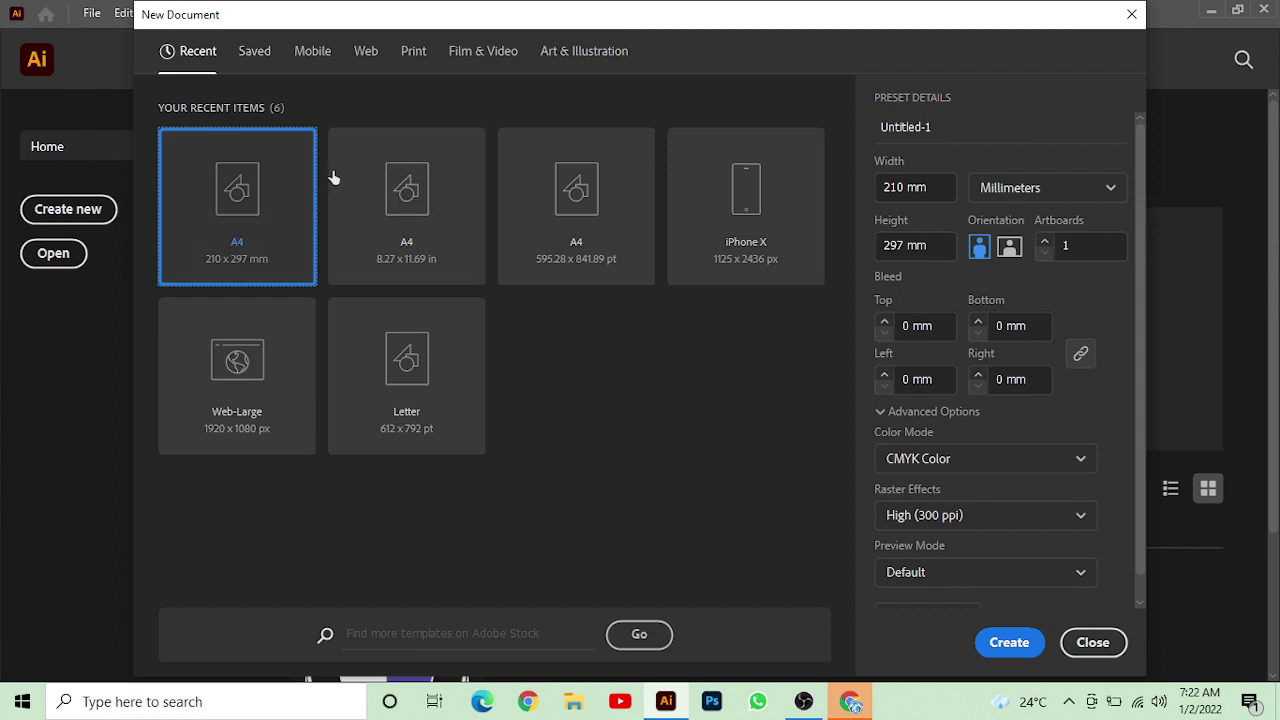
{"action": "left_click", "coordinate": [316, 56]}
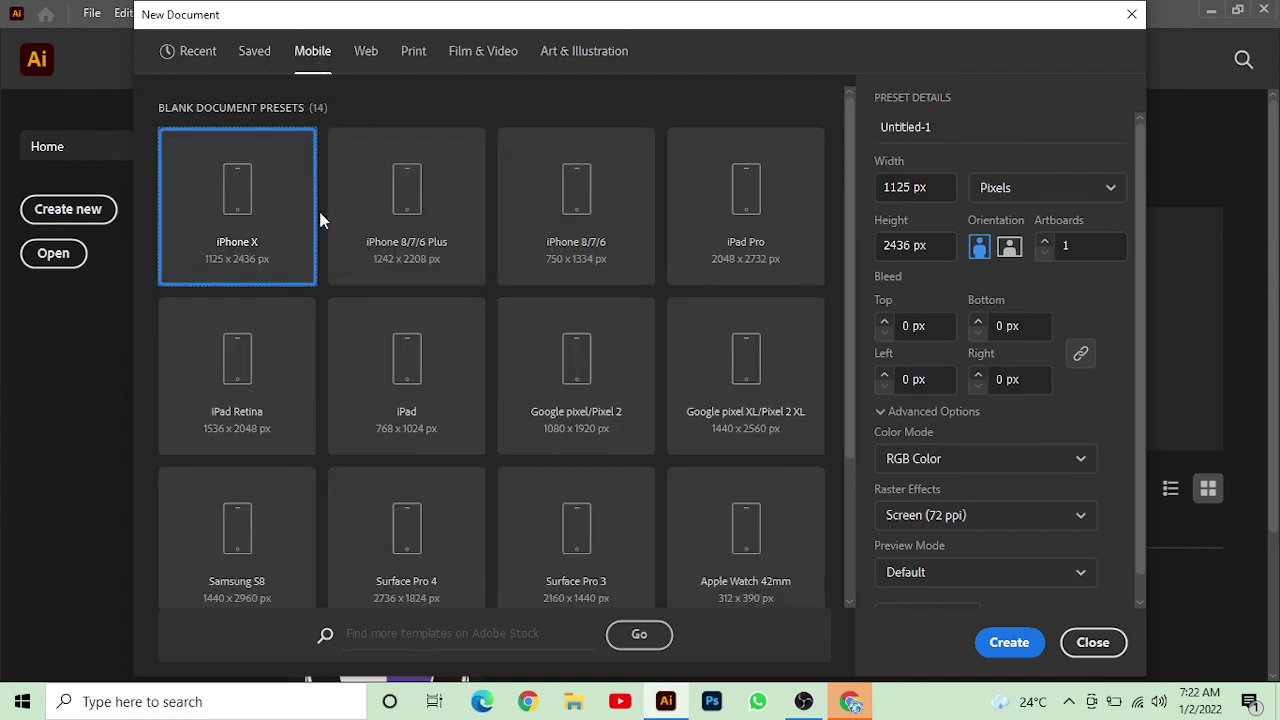
{"action": "scroll", "coordinate": [328, 240], "scroll_direction": "down", "scroll_amount": 3}
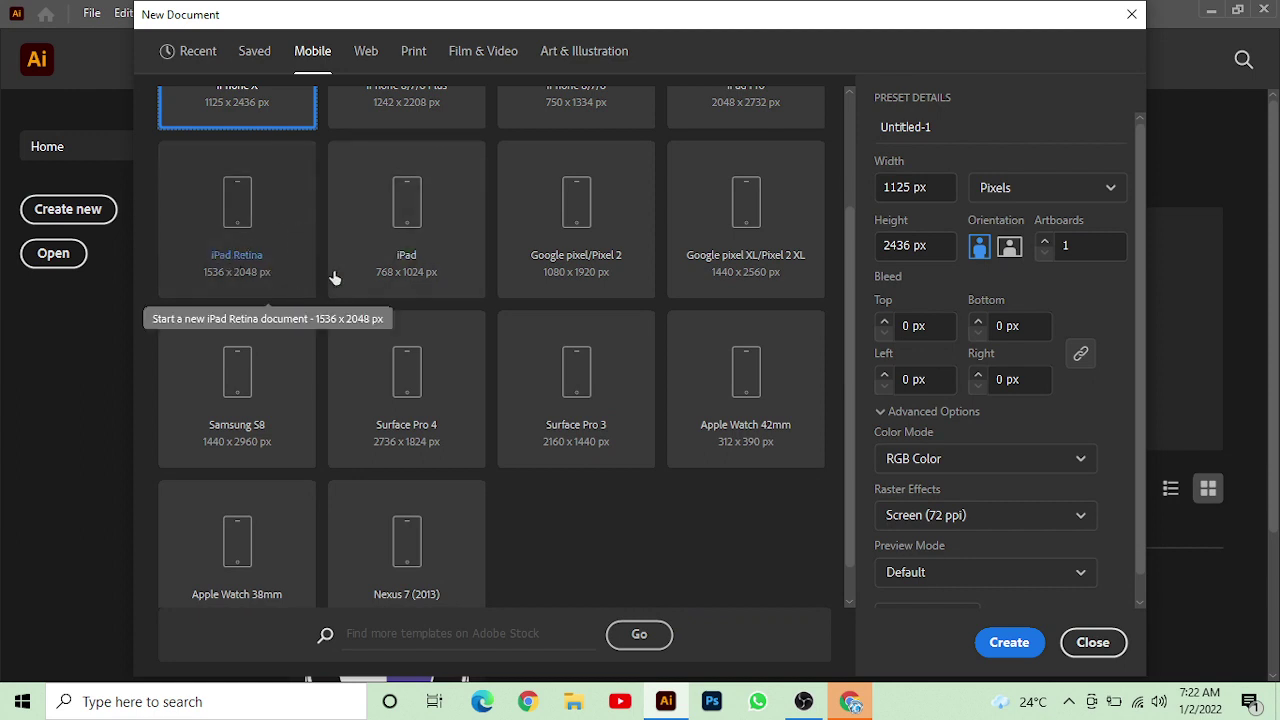
{"action": "scroll", "coordinate": [563, 286], "scroll_direction": "up", "scroll_amount": 3}
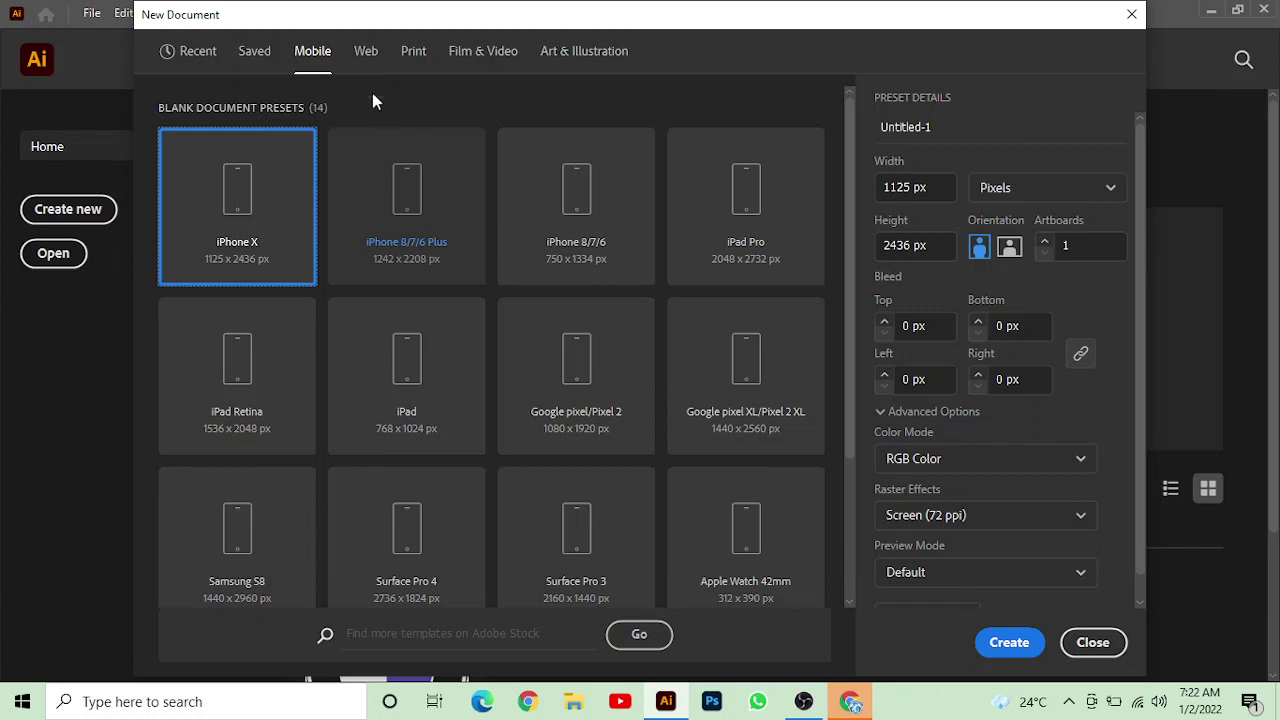
{"action": "left_click", "coordinate": [366, 58]}
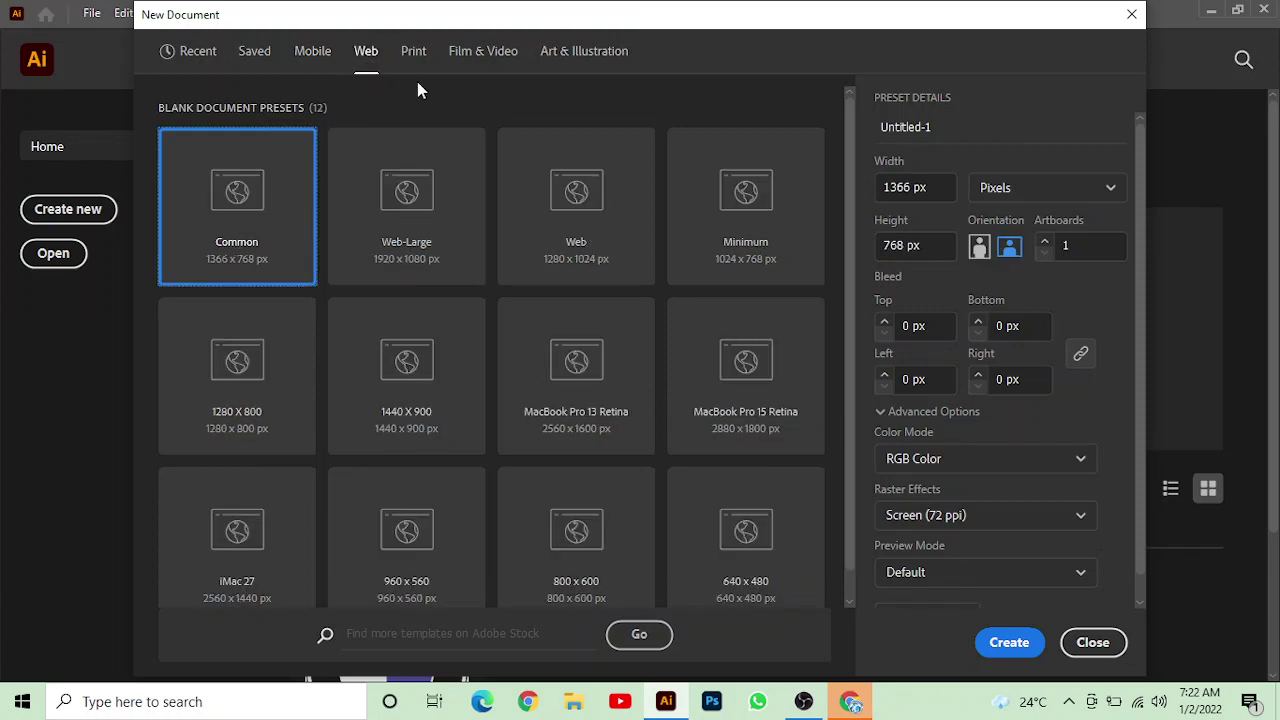
{"action": "left_click", "coordinate": [413, 55]}
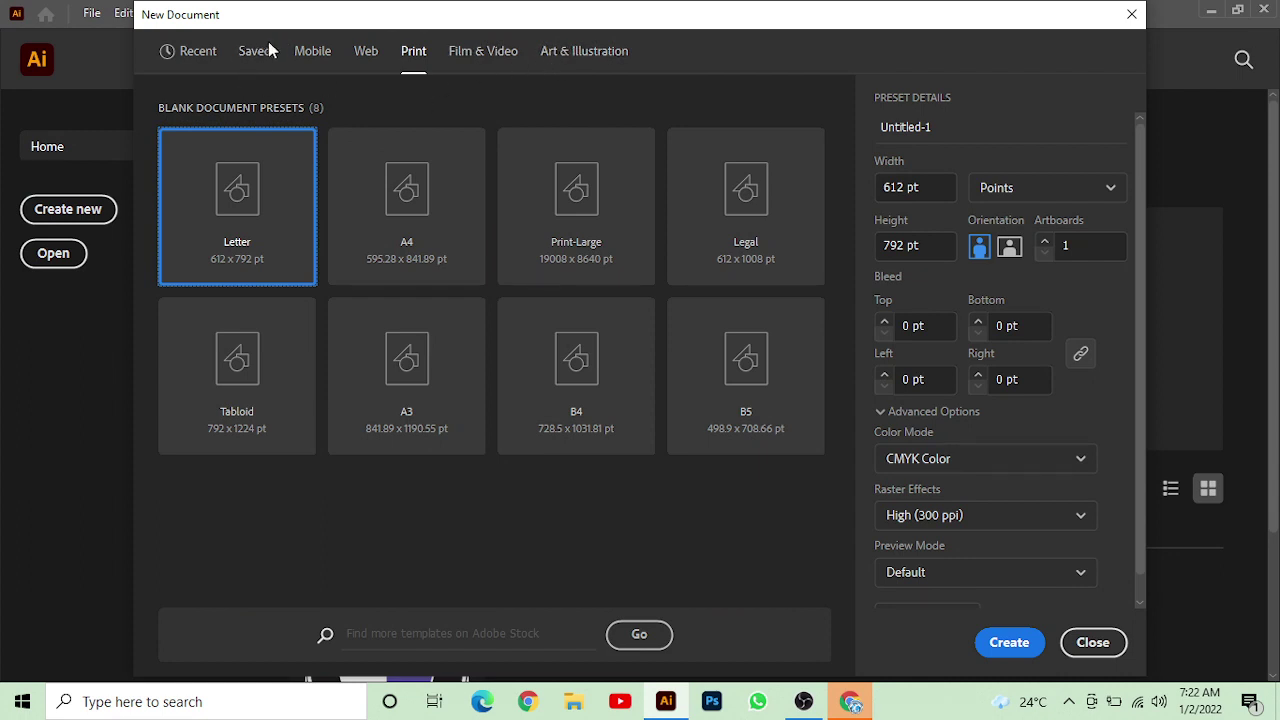
{"action": "left_click", "coordinate": [198, 55]}
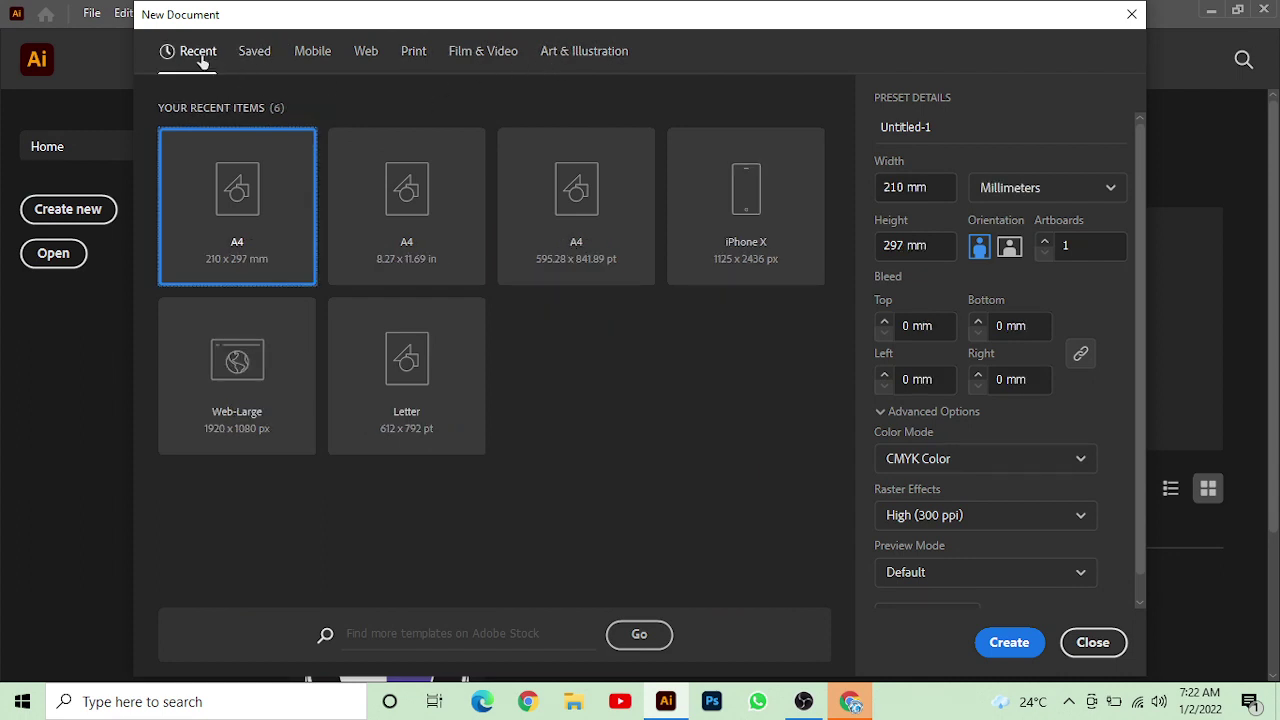
Create the portrait A4 CMYK document measured in Inches (8.2677 × 11.6929 in).
{"action": "left_click", "coordinate": [1104, 190]}
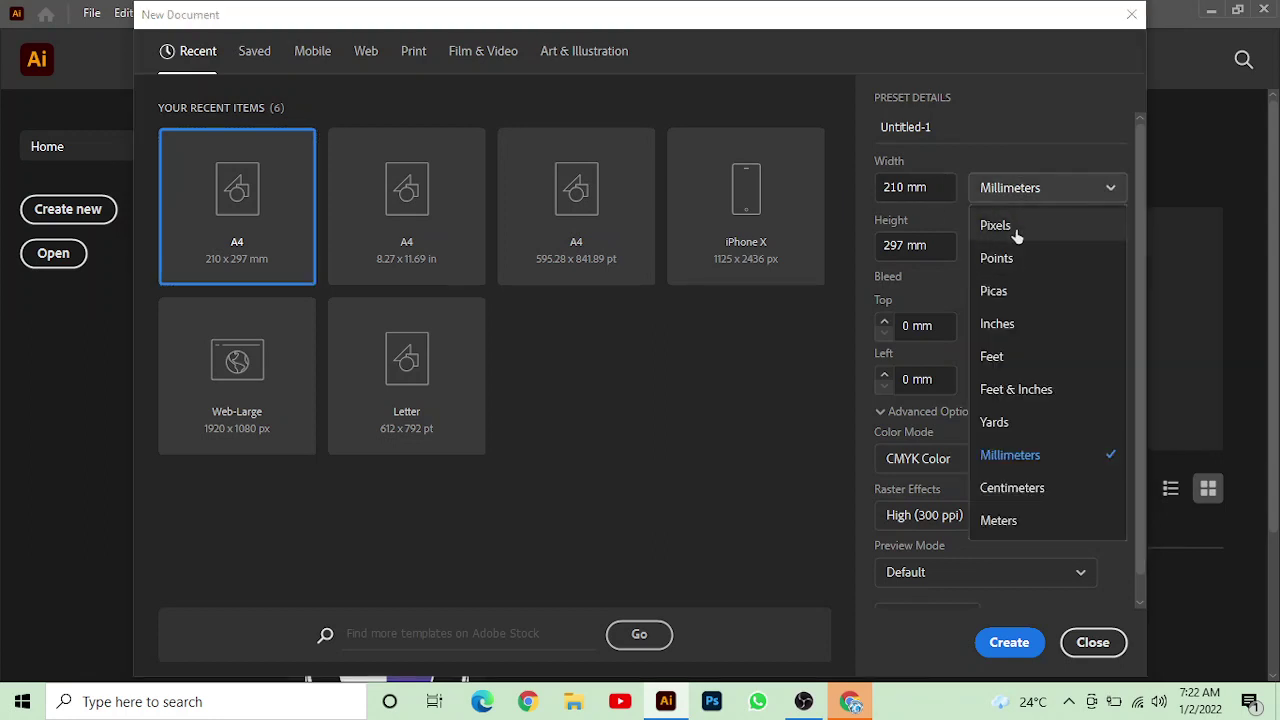
{"action": "left_click", "coordinate": [1085, 325]}
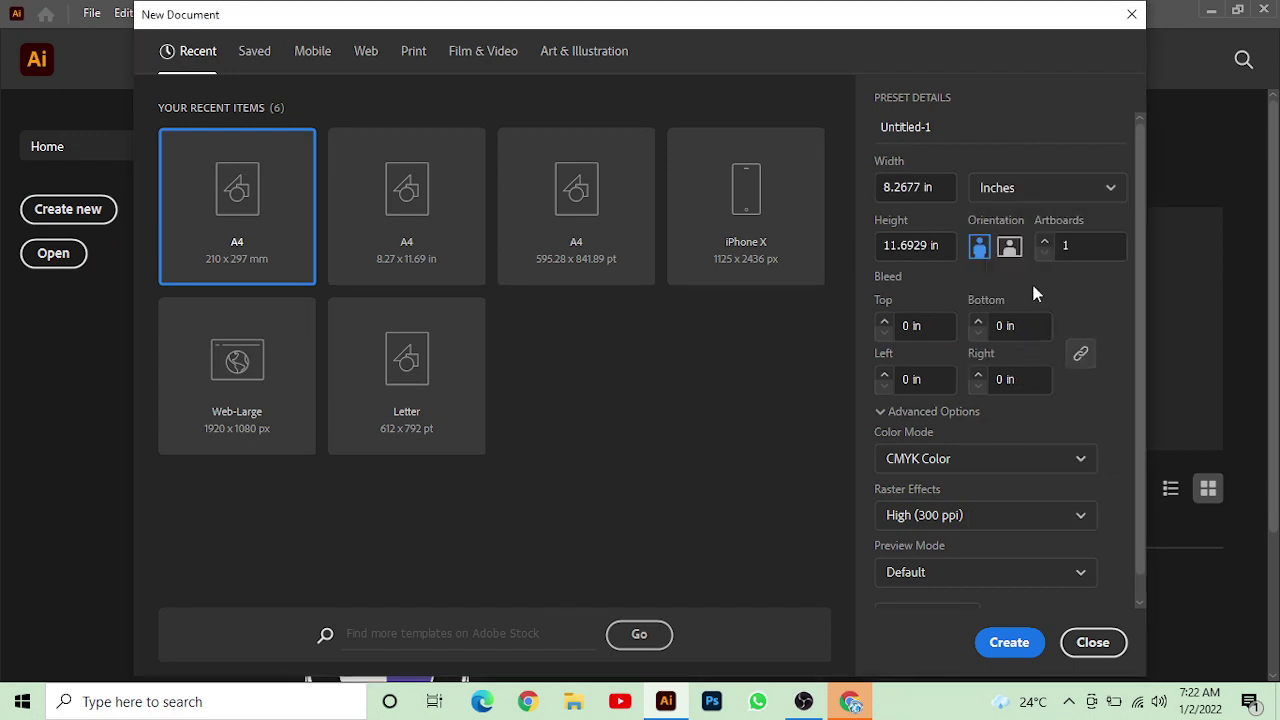
{"action": "scroll", "coordinate": [988, 534], "scroll_direction": "down", "scroll_amount": 1}
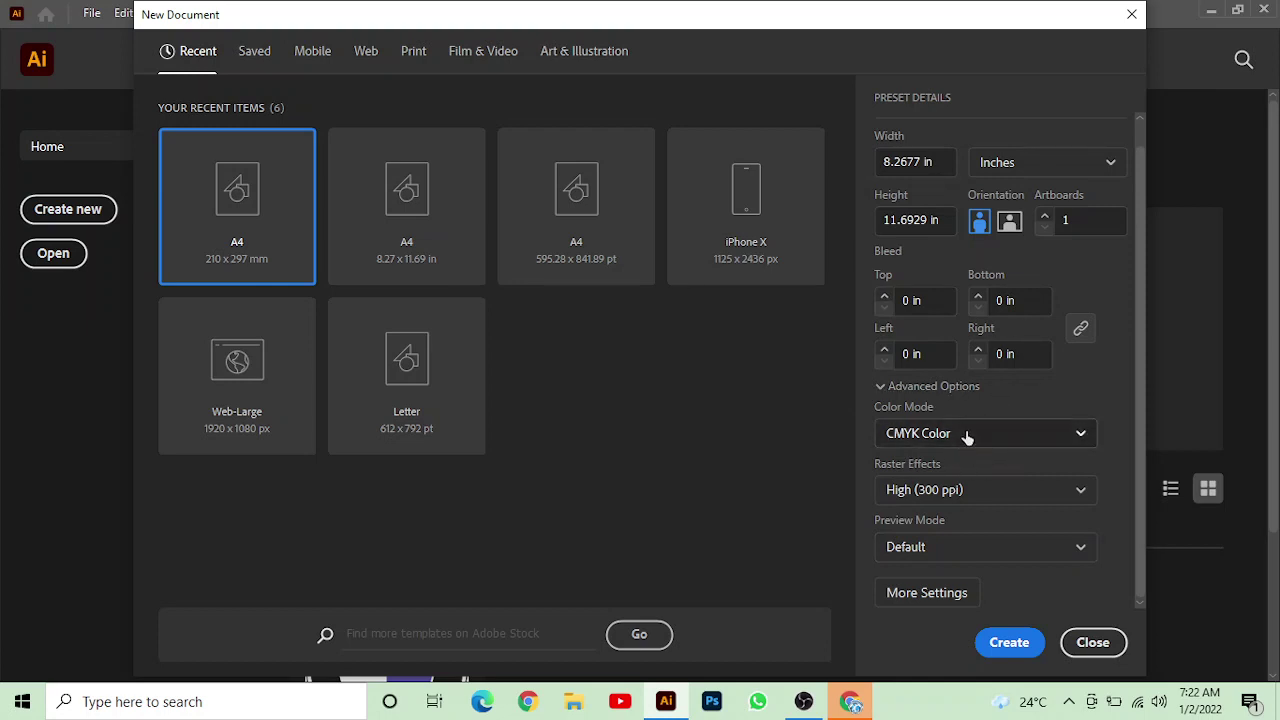
{"action": "scroll", "coordinate": [966, 400], "scroll_direction": "up", "scroll_amount": 1}
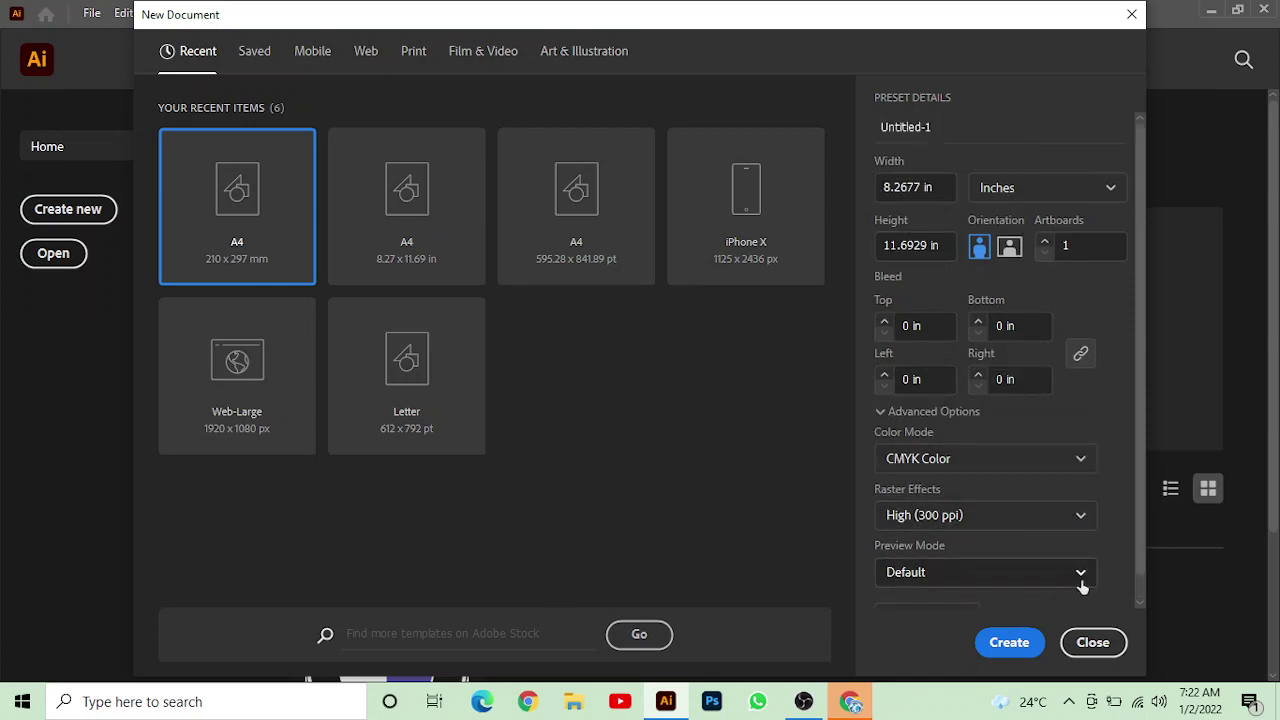
{"action": "scroll", "coordinate": [960, 540], "scroll_direction": "down", "scroll_amount": 1}
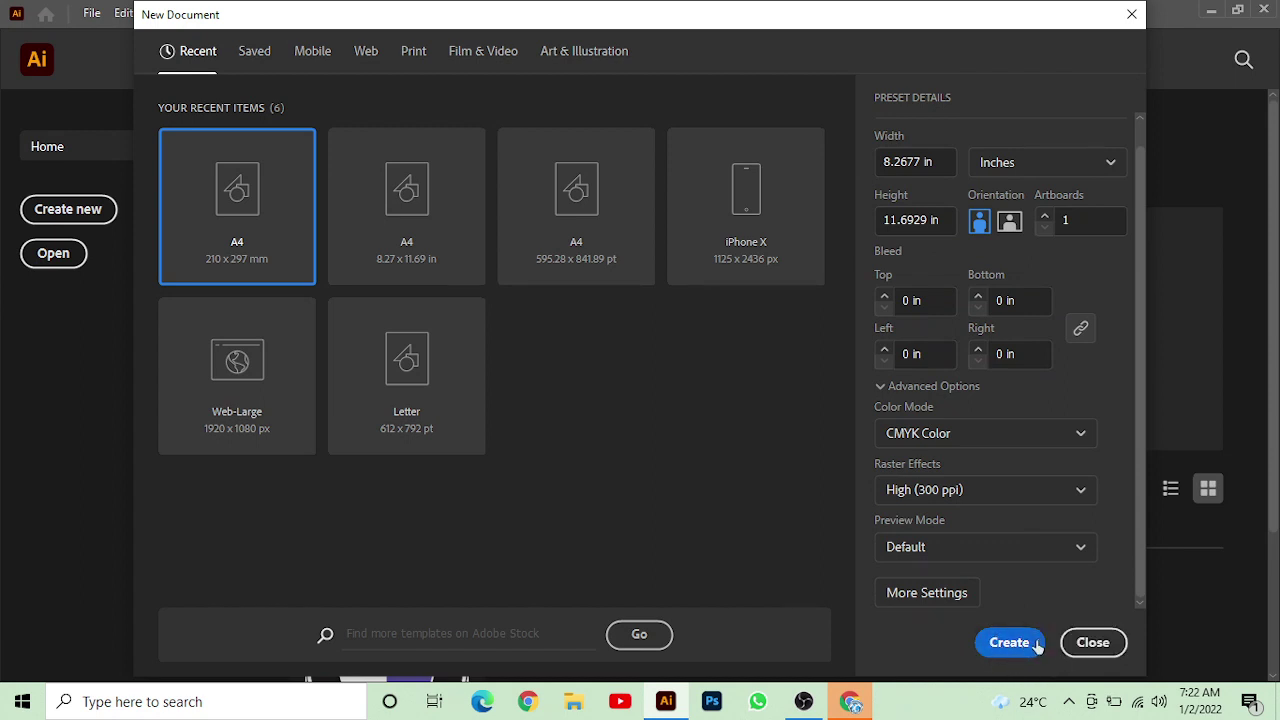
{"action": "left_click", "coordinate": [1025, 645]}
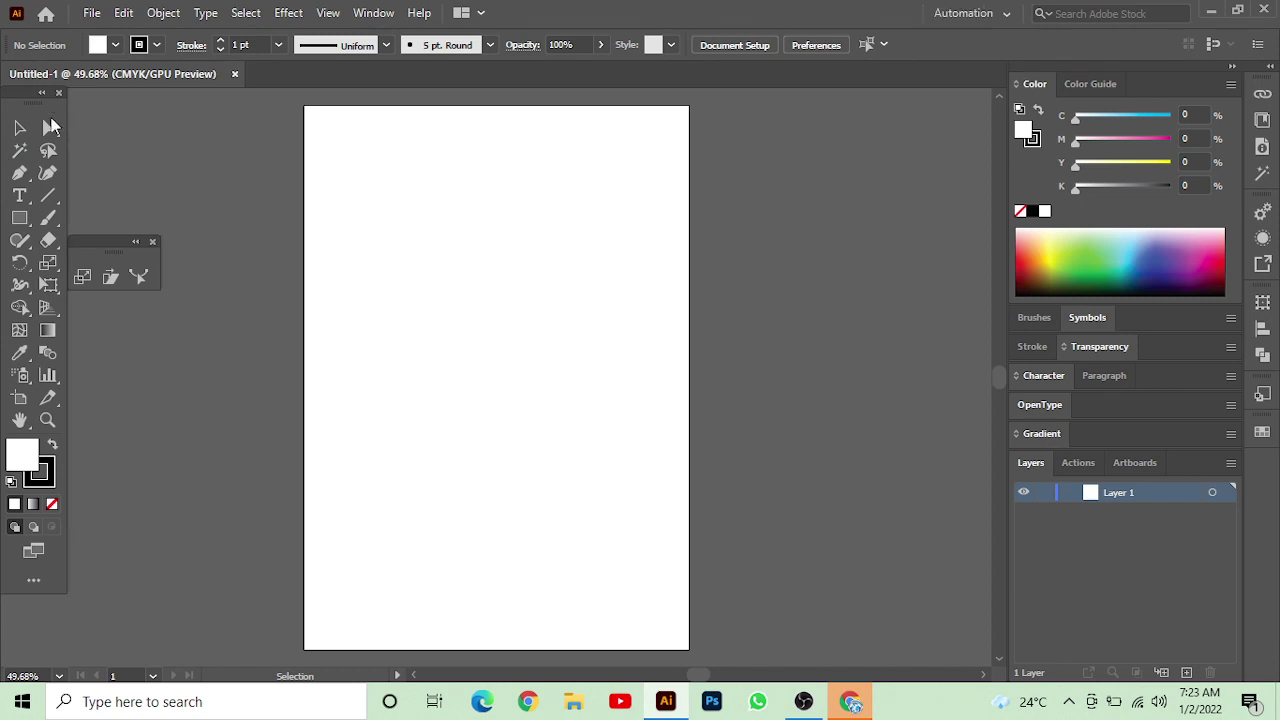
Float the Tools panel over the artboard, then dock it back on the left edge.
{"action": "left_click", "coordinate": [20, 128]}
{"action": "left_click_drag", "start_coordinate": [26, 97], "coordinate": [376, 122]}
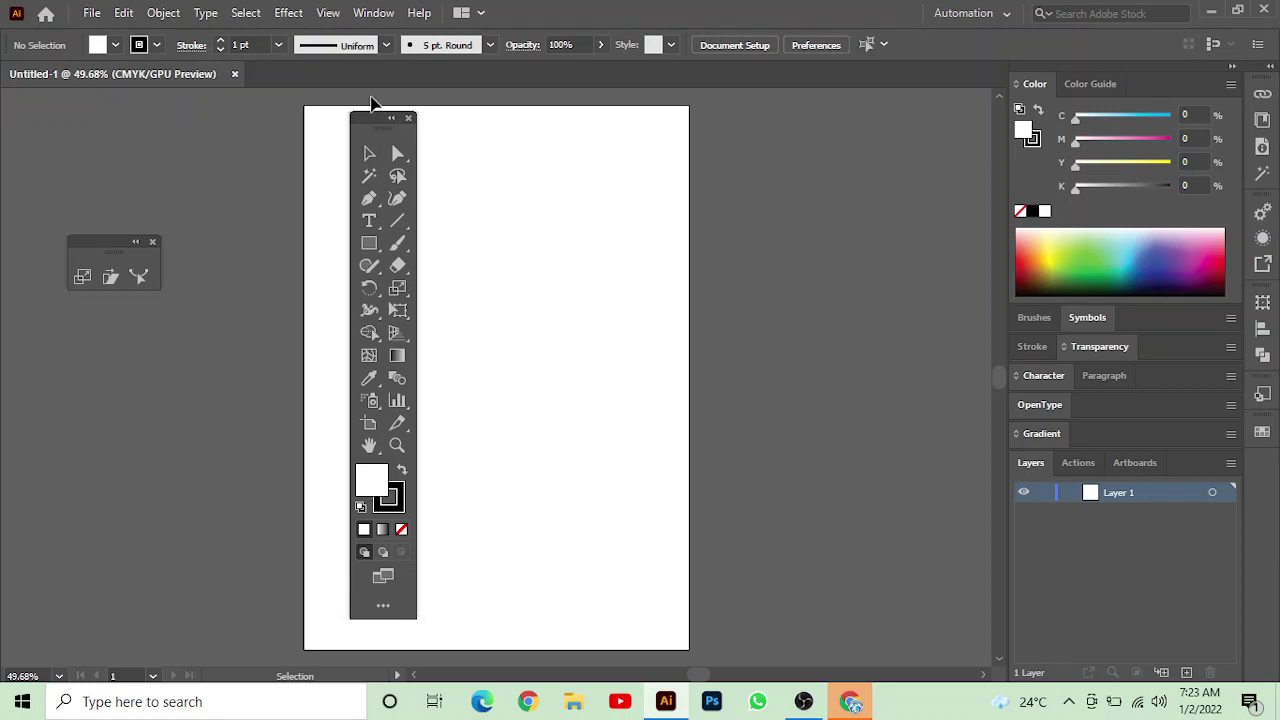
{"action": "left_click_drag", "start_coordinate": [380, 121], "coordinate": [37, 107]}
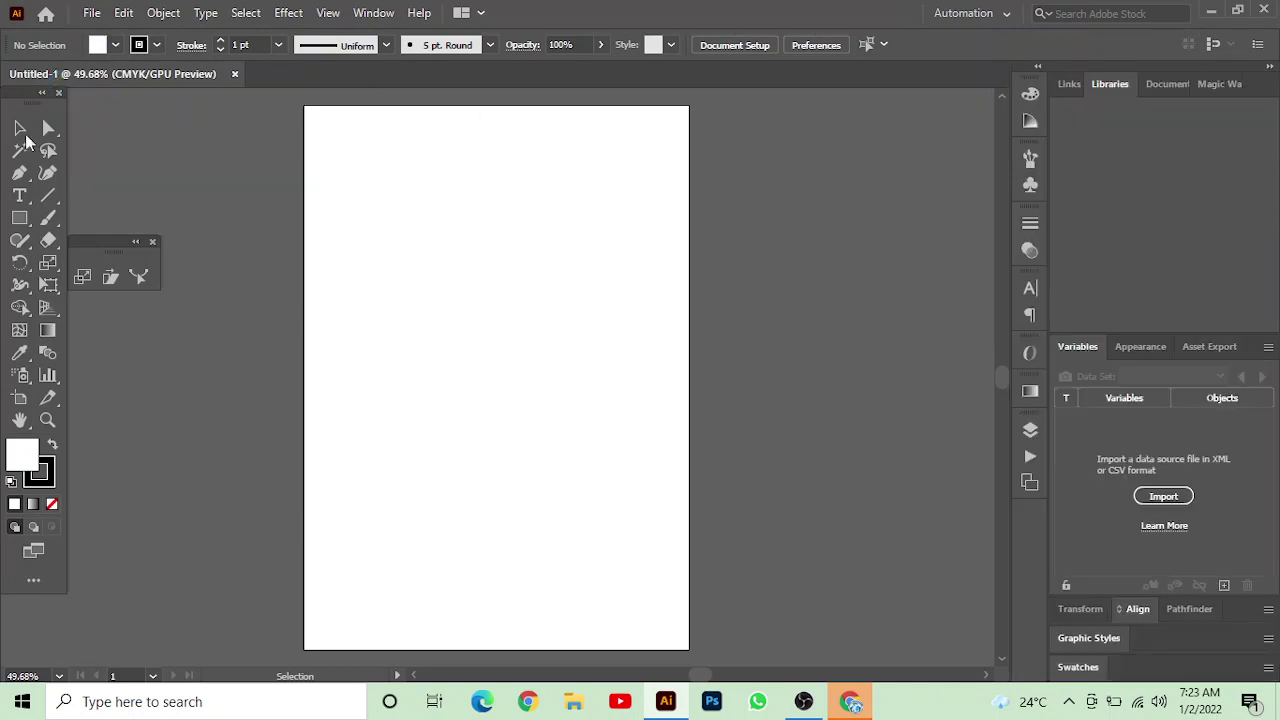
{"action": "left_click", "coordinate": [18, 132]}
{"action": "left_click", "coordinate": [19, 218]}
{"action": "left_click_drag", "start_coordinate": [326, 154], "coordinate": [448, 320]}
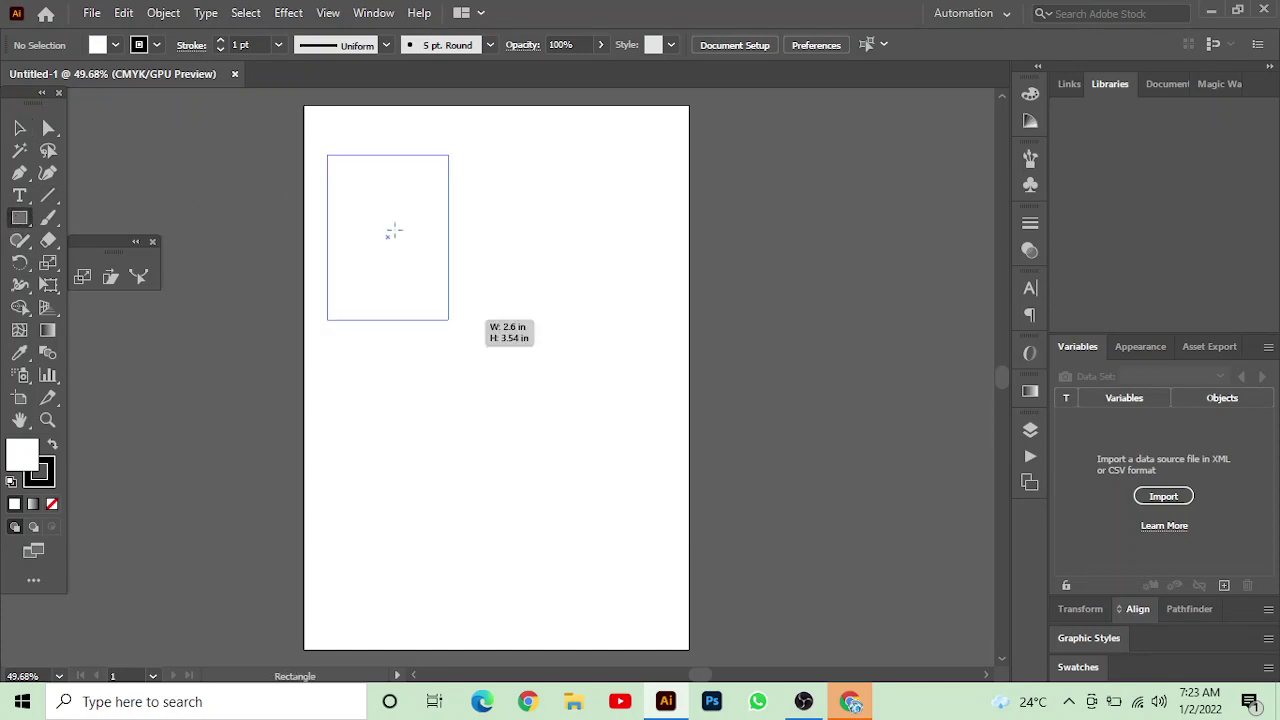
{"action": "left_click_drag", "start_coordinate": [379, 200], "coordinate": [483, 290]}
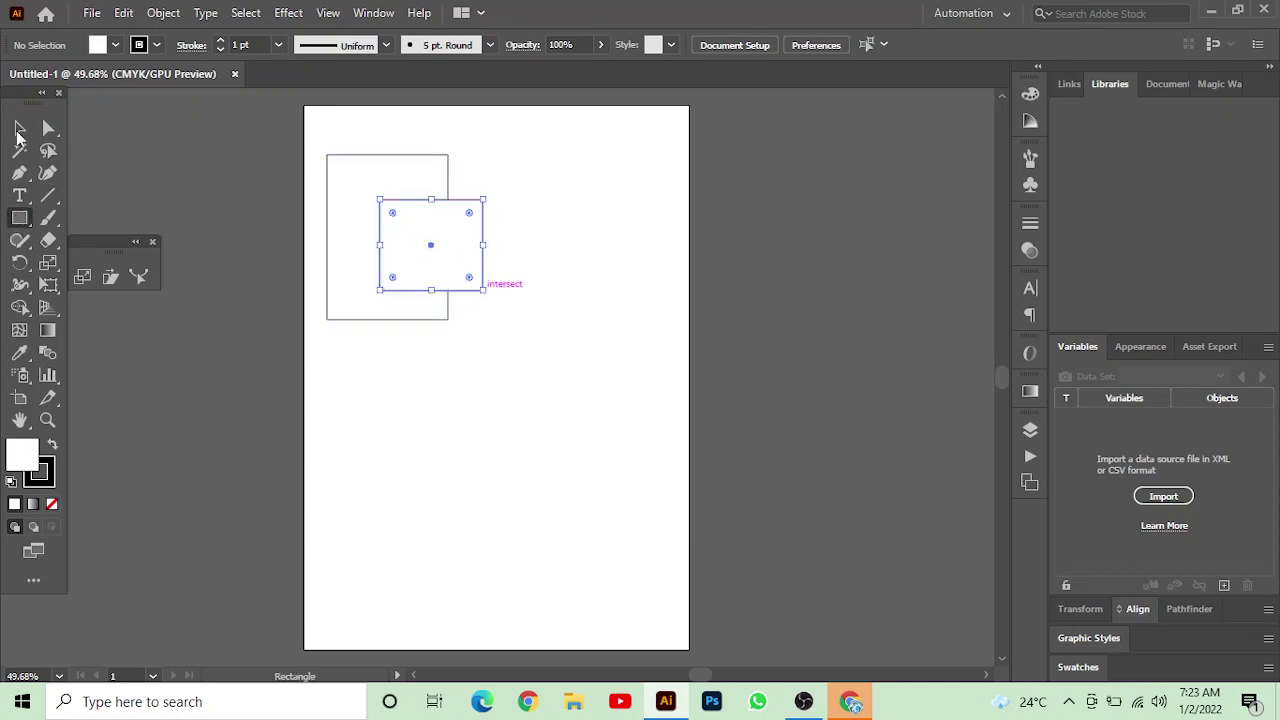
{"action": "key", "text": "v"}
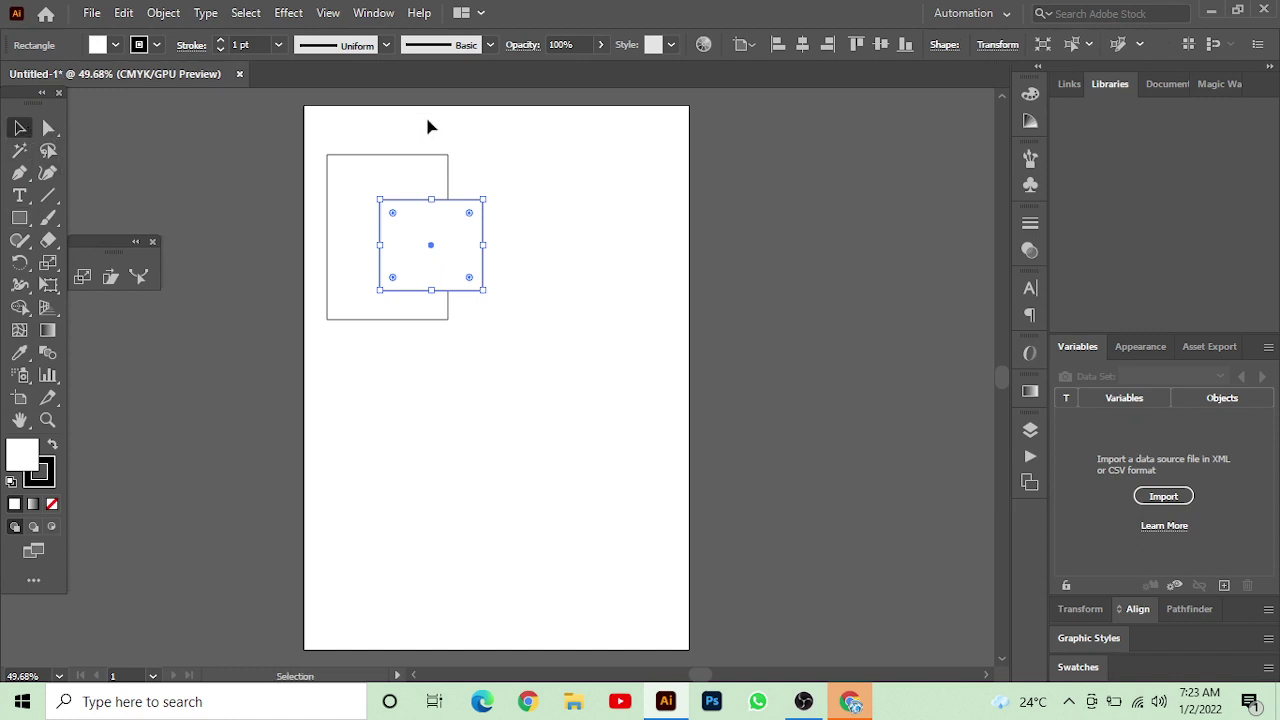
{"action": "key", "text": "ctrl+a"}
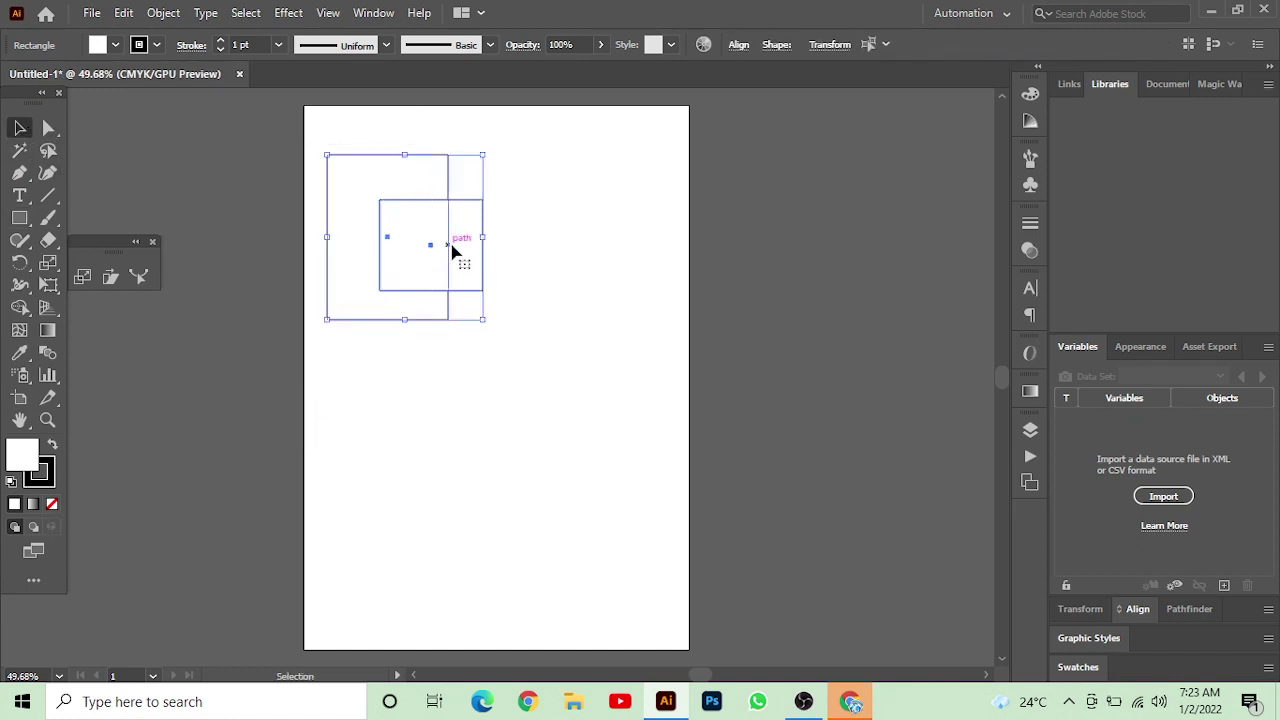
{"action": "key", "text": "Delete"}
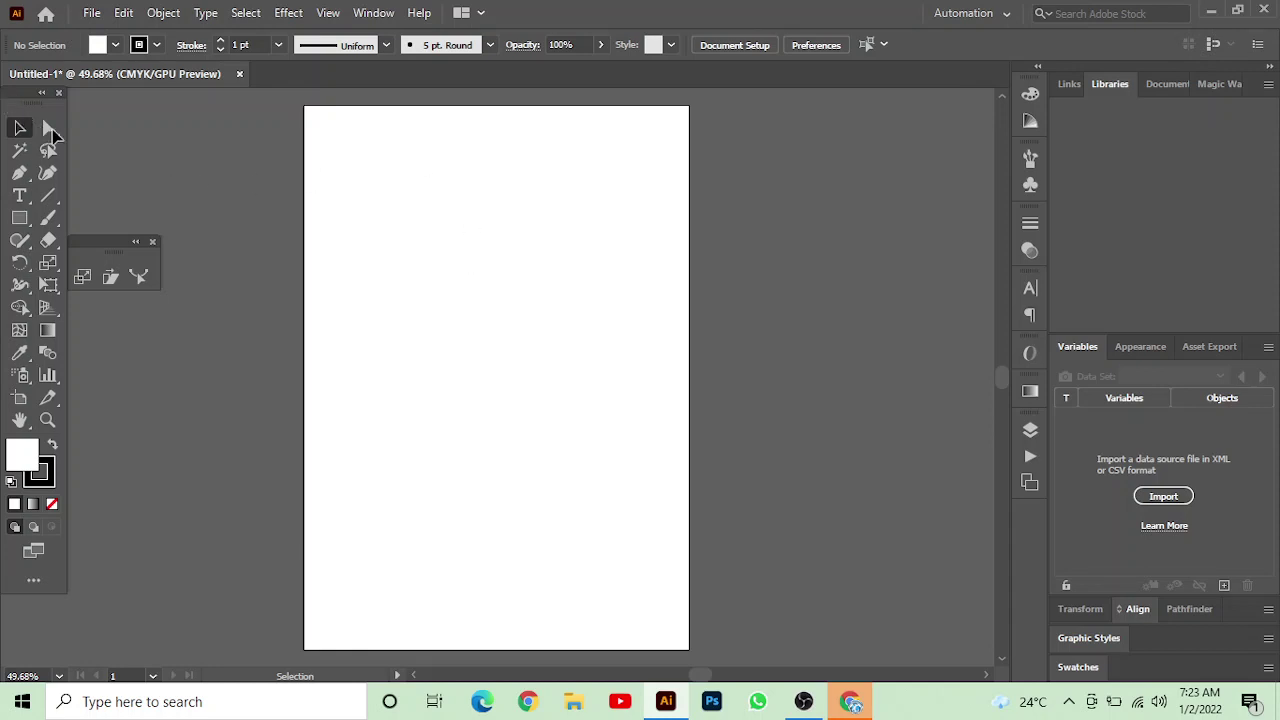
{"action": "left_click", "coordinate": [30, 220]}
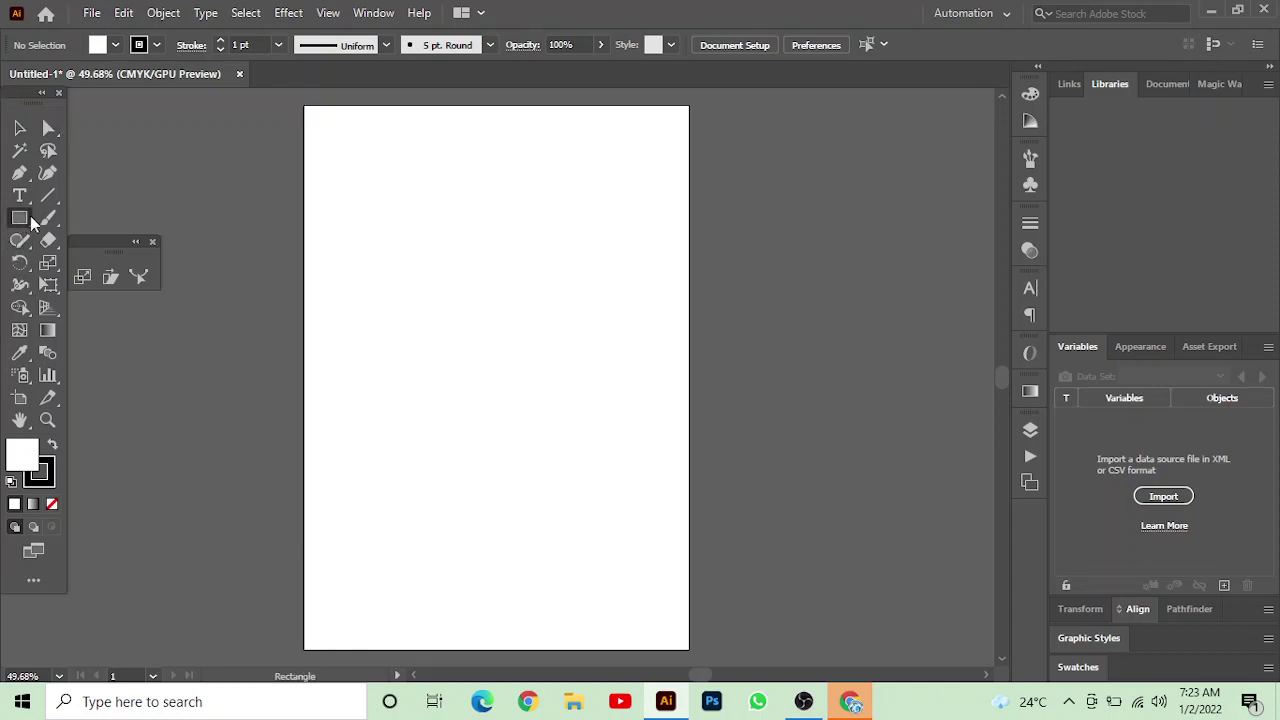
{"action": "left_click_drag", "start_coordinate": [414, 221], "coordinate": [616, 387]}
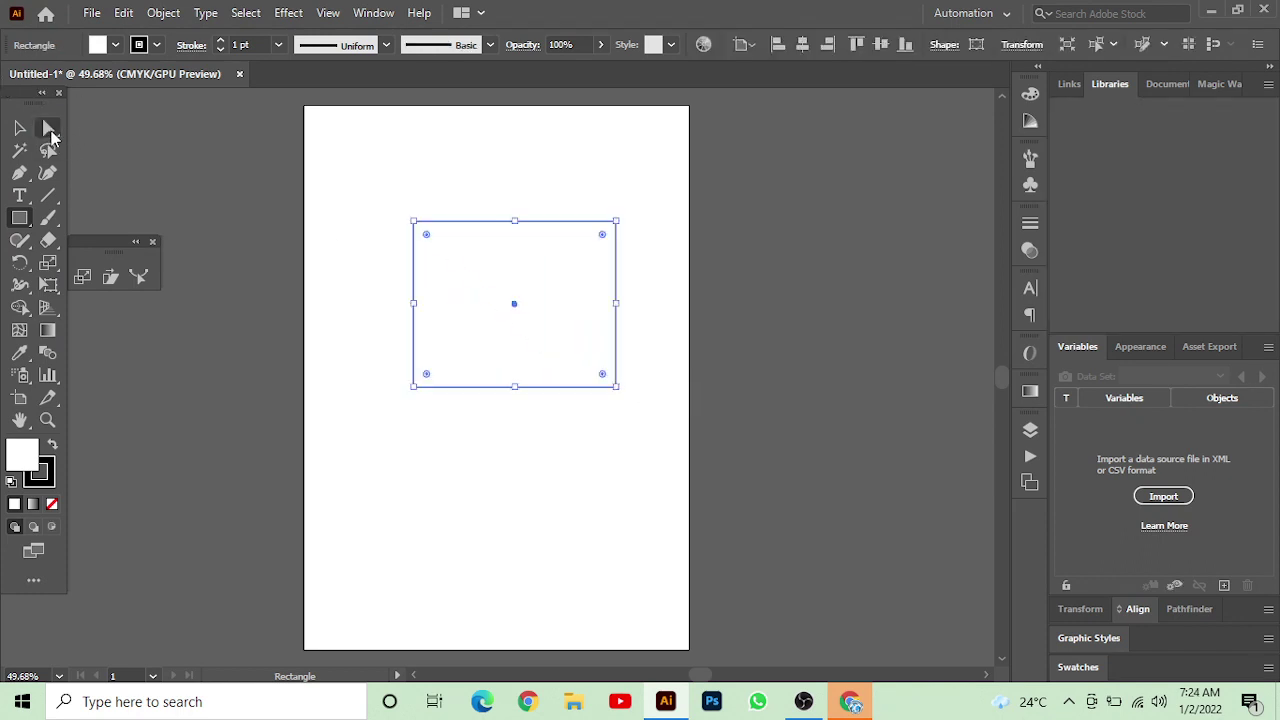
{"action": "left_click", "coordinate": [48, 128]}
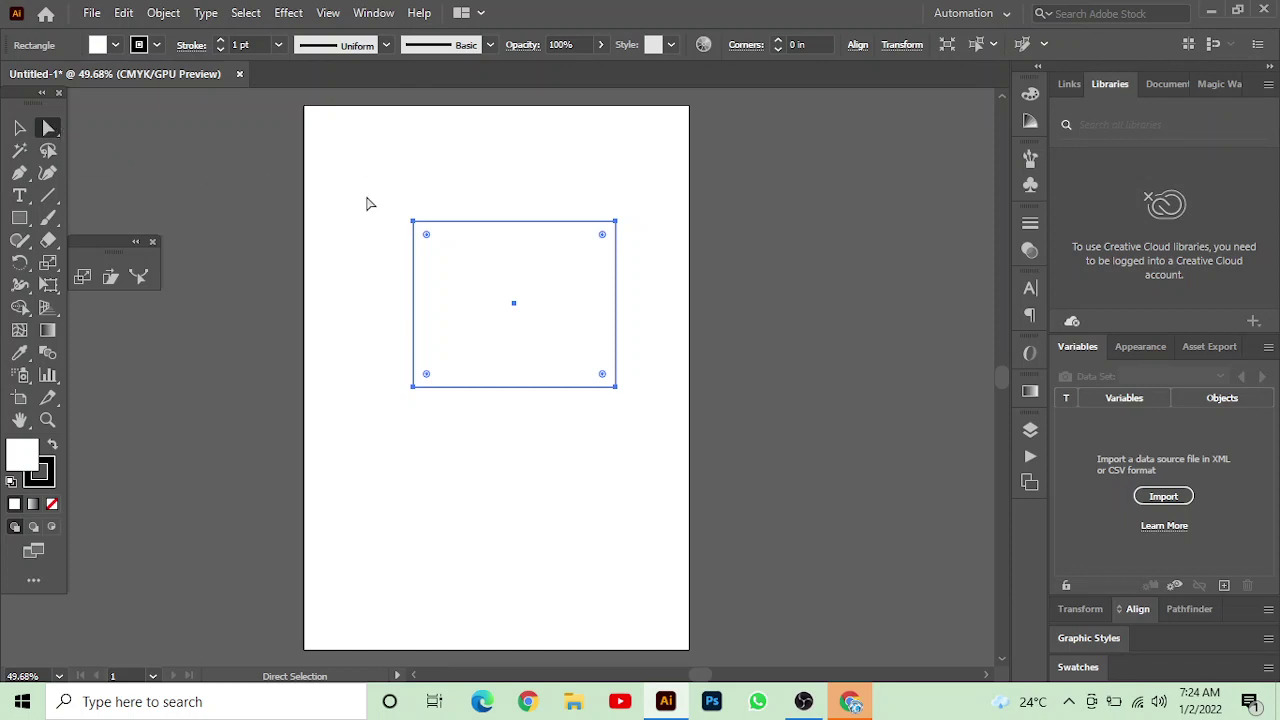
{"action": "left_click_drag", "start_coordinate": [367, 198], "coordinate": [440, 443]}
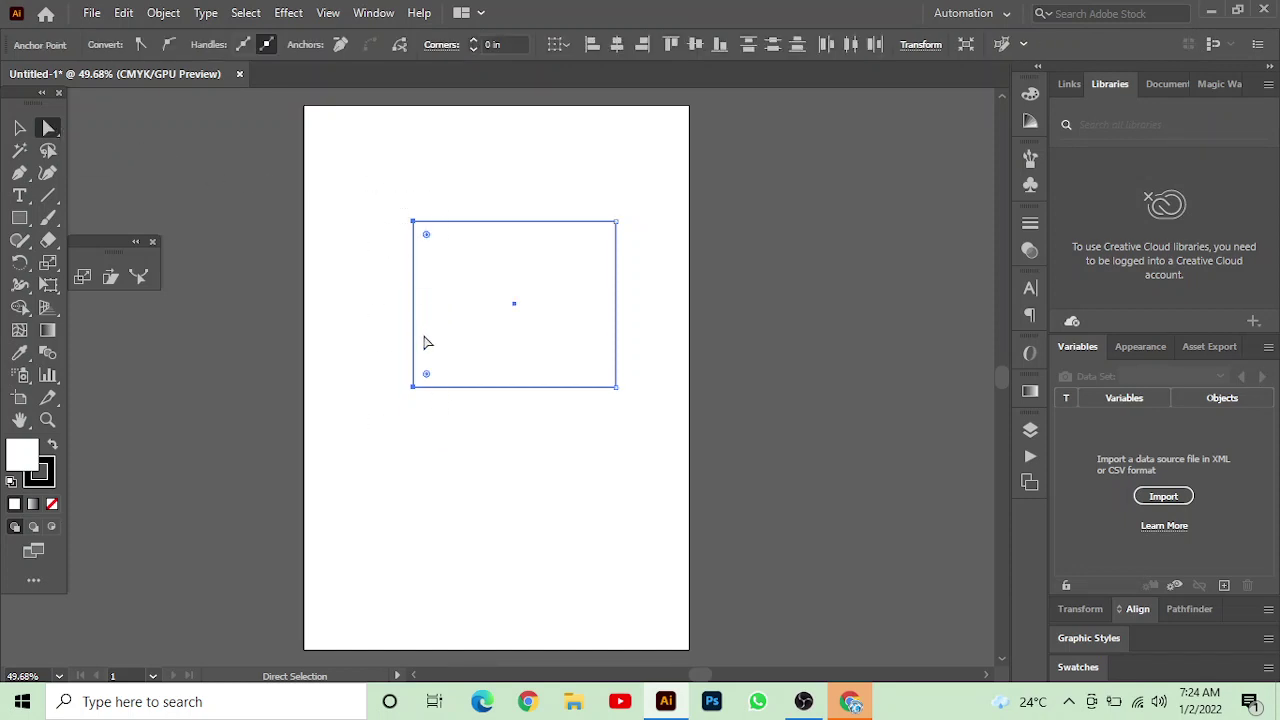
{"action": "left_click", "coordinate": [426, 236]}
{"action": "mouse_move", "coordinate": [409, 246]}
{"action": "left_mouse_down"}
{"action": "mouse_move", "coordinate": [266, 122]}
{"action": "mouse_move", "coordinate": [794, 391]}
{"action": "left_mouse_up"}
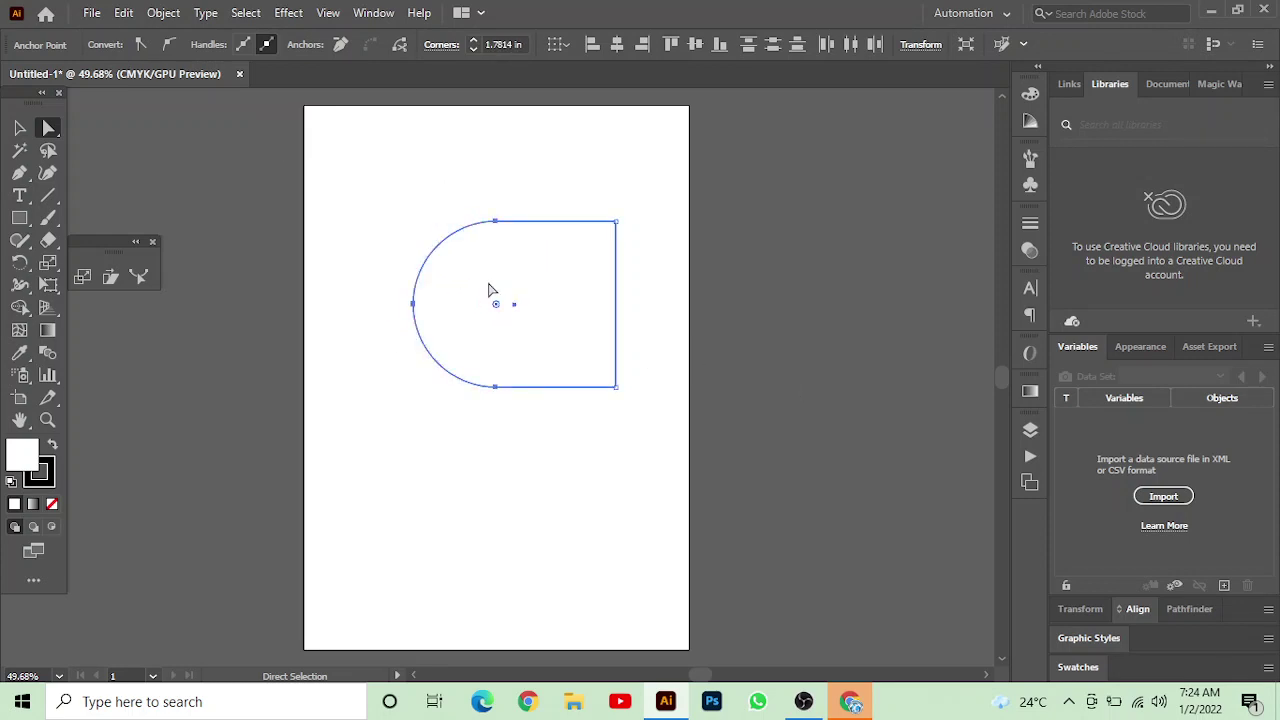
{"action": "key", "text": "ctrl+z"}
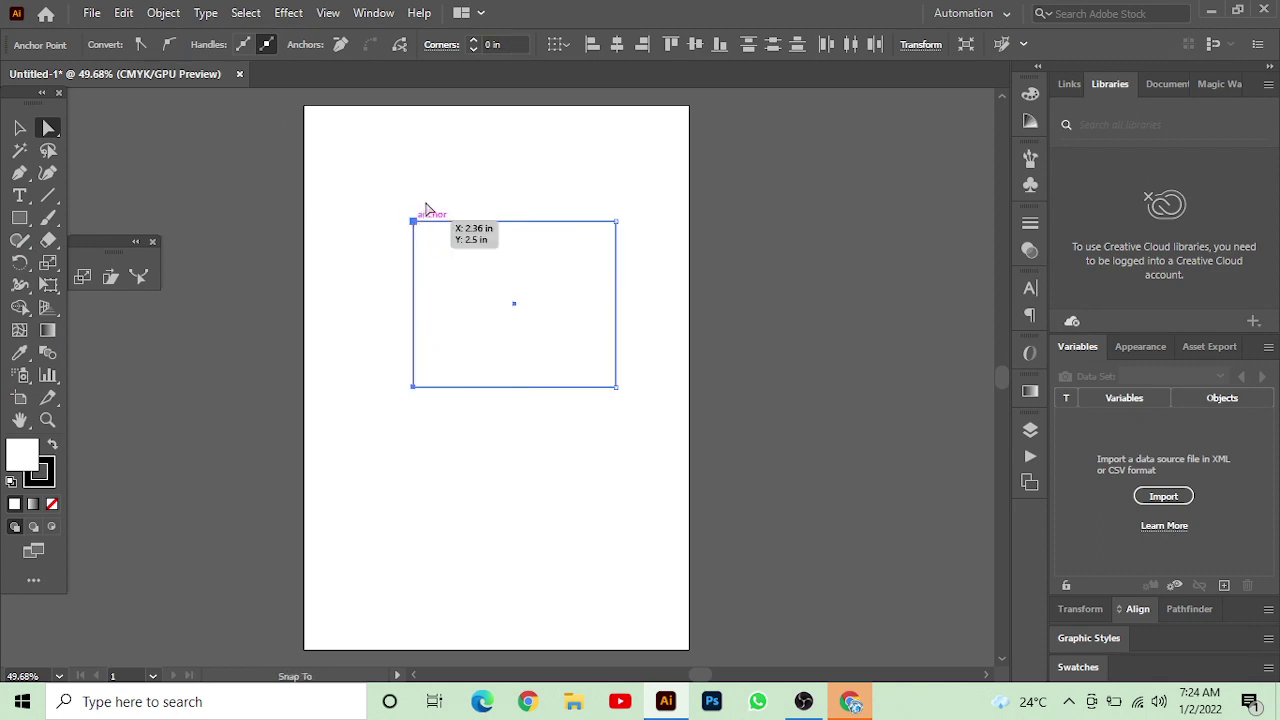
{"action": "mouse_move", "coordinate": [413, 222]}
{"action": "left_mouse_down"}
{"action": "mouse_move", "coordinate": [474, 204]}
{"action": "mouse_move", "coordinate": [587, 276]}
{"action": "left_mouse_up"}
{"action": "key", "text": "ctrl+z"}
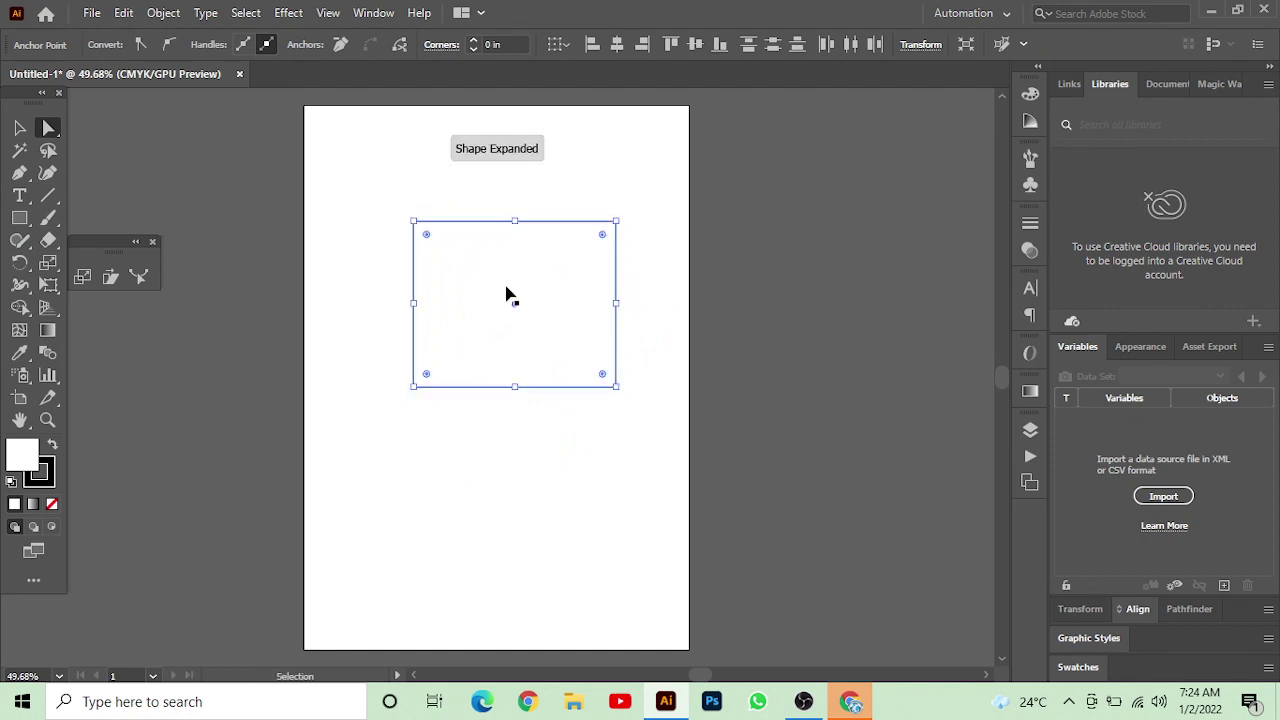
{"action": "key", "text": "ctrl+z"}
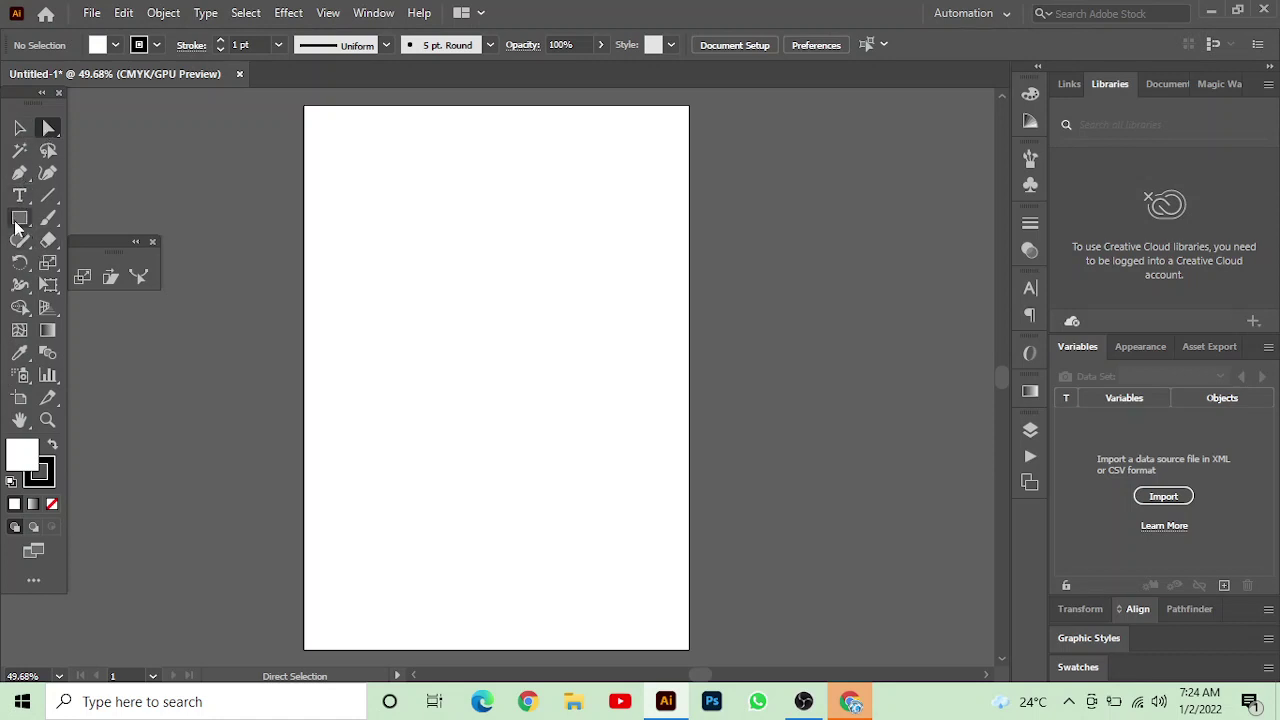
Draw several test rectangle outlines across the artboard with the Rectangle tool.
{"action": "left_click", "coordinate": [19, 217]}
{"action": "left_click_drag", "start_coordinate": [353, 163], "coordinate": [627, 409]}
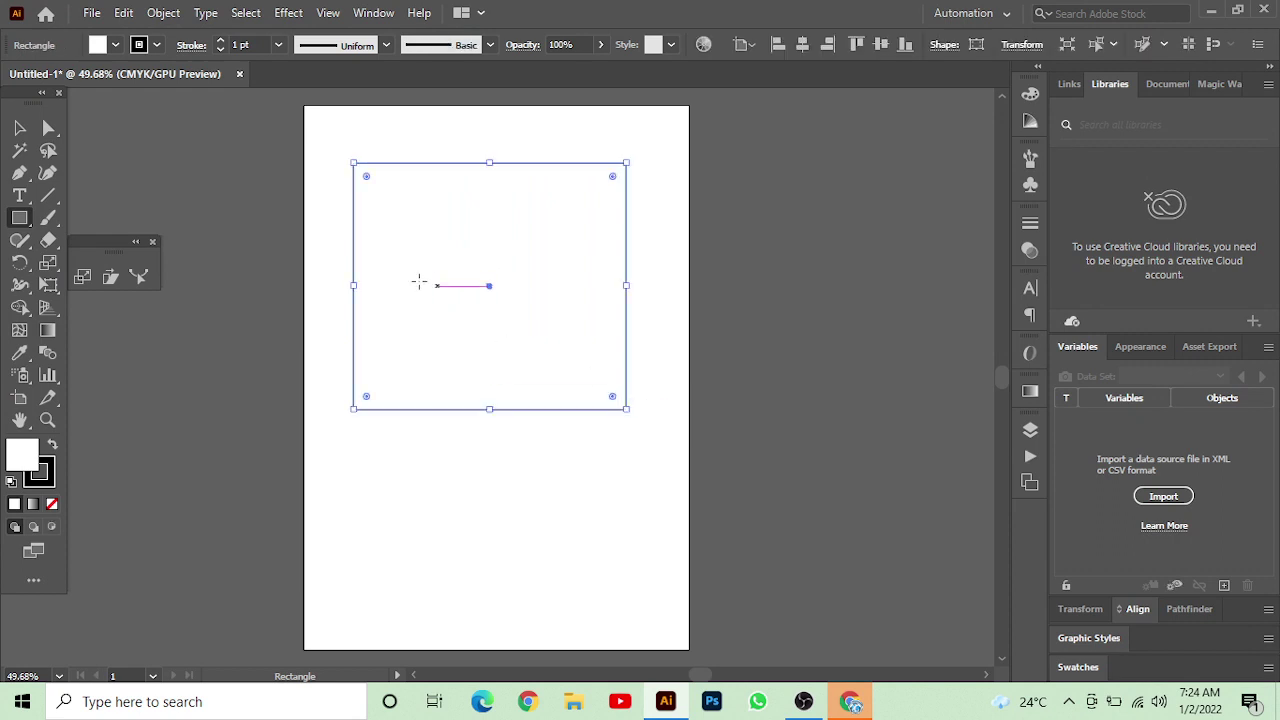
{"action": "mouse_move", "coordinate": [479, 329]}
{"action": "left_mouse_down"}
{"action": "mouse_move", "coordinate": [654, 389]}
{"action": "mouse_move", "coordinate": [709, 392]}
{"action": "left_mouse_up"}
{"action": "key", "text": "ctrl+z"}
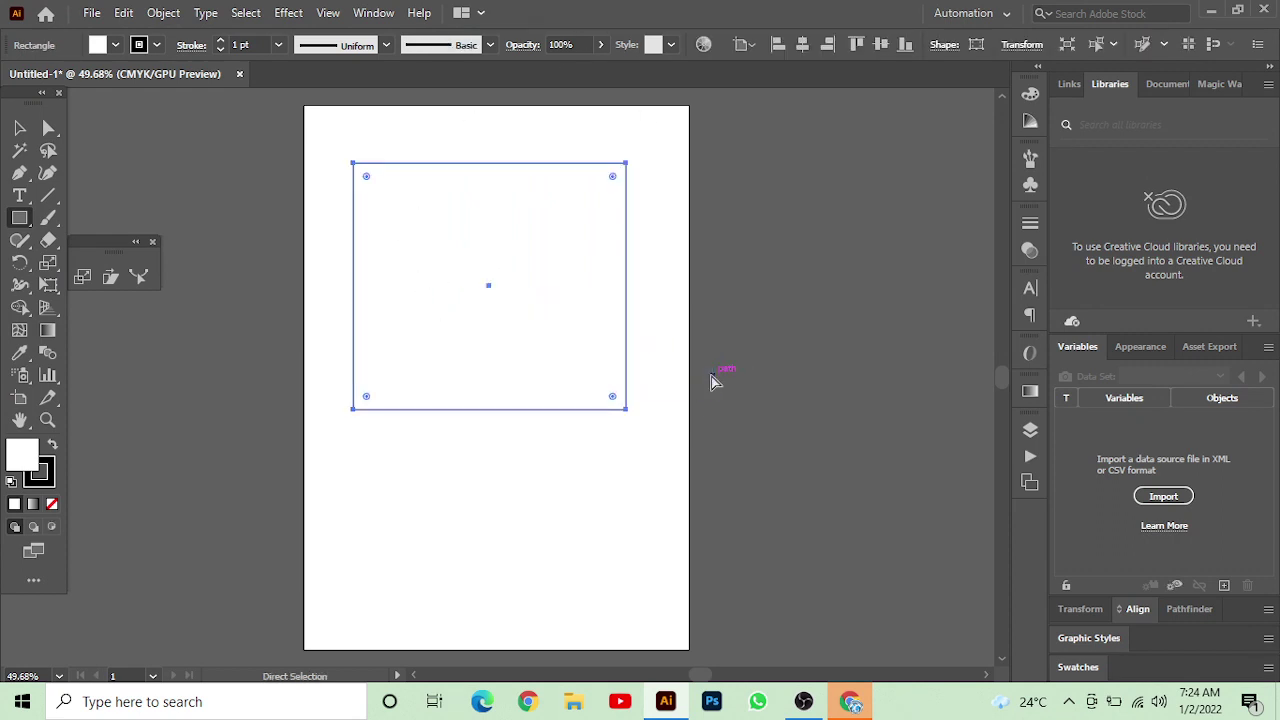
{"action": "key", "text": "ctrl+shift+a"}
{"action": "mouse_move", "coordinate": [354, 285]}
{"action": "left_mouse_down"}
{"action": "mouse_move", "coordinate": [481, 307]}
{"action": "mouse_move", "coordinate": [551, 496]}
{"action": "left_mouse_up"}
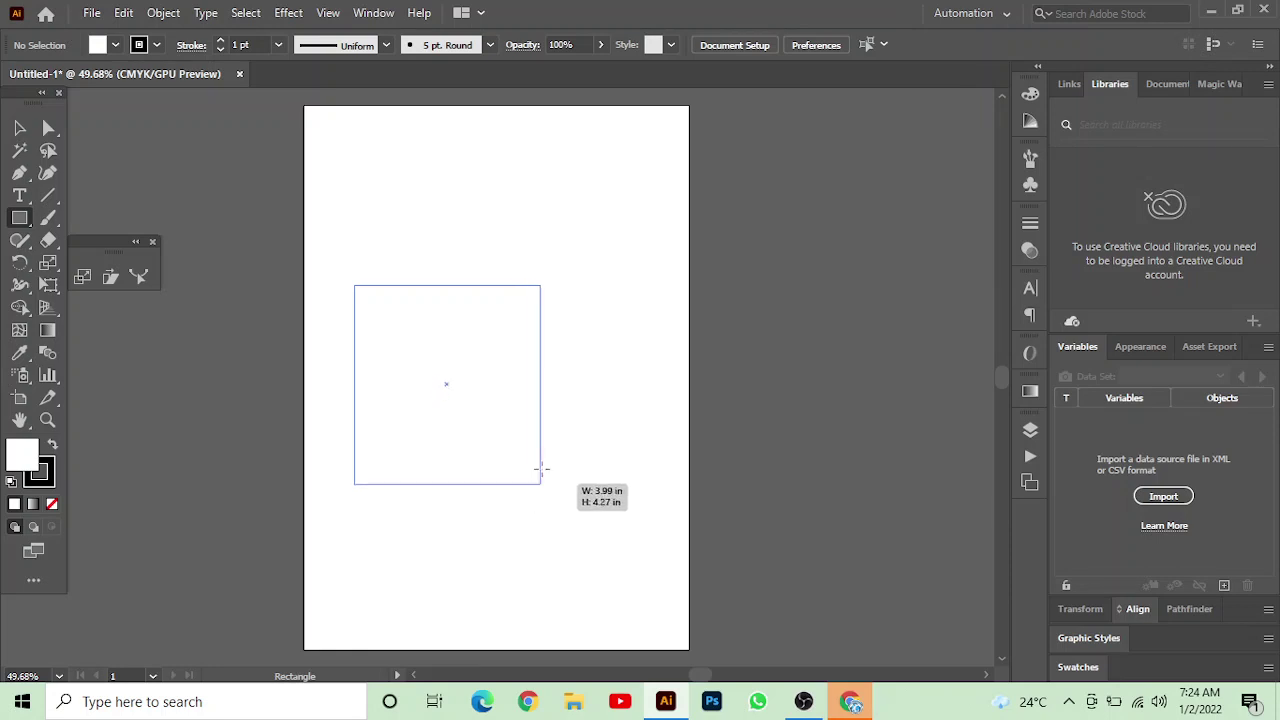
{"action": "mouse_move", "coordinate": [551, 496]}
{"action": "left_mouse_down"}
{"action": "mouse_move", "coordinate": [542, 354]}
{"action": "mouse_move", "coordinate": [543, 471]}
{"action": "mouse_move", "coordinate": [660, 588]}
{"action": "mouse_move", "coordinate": [451, 381]}
{"action": "mouse_move", "coordinate": [507, 468]}
{"action": "mouse_move", "coordinate": [680, 604]}
{"action": "mouse_move", "coordinate": [482, 405]}
{"action": "mouse_move", "coordinate": [609, 533]}
{"action": "left_mouse_up"}
{"action": "left_click_drag", "start_coordinate": [623, 547], "coordinate": [576, 481]}
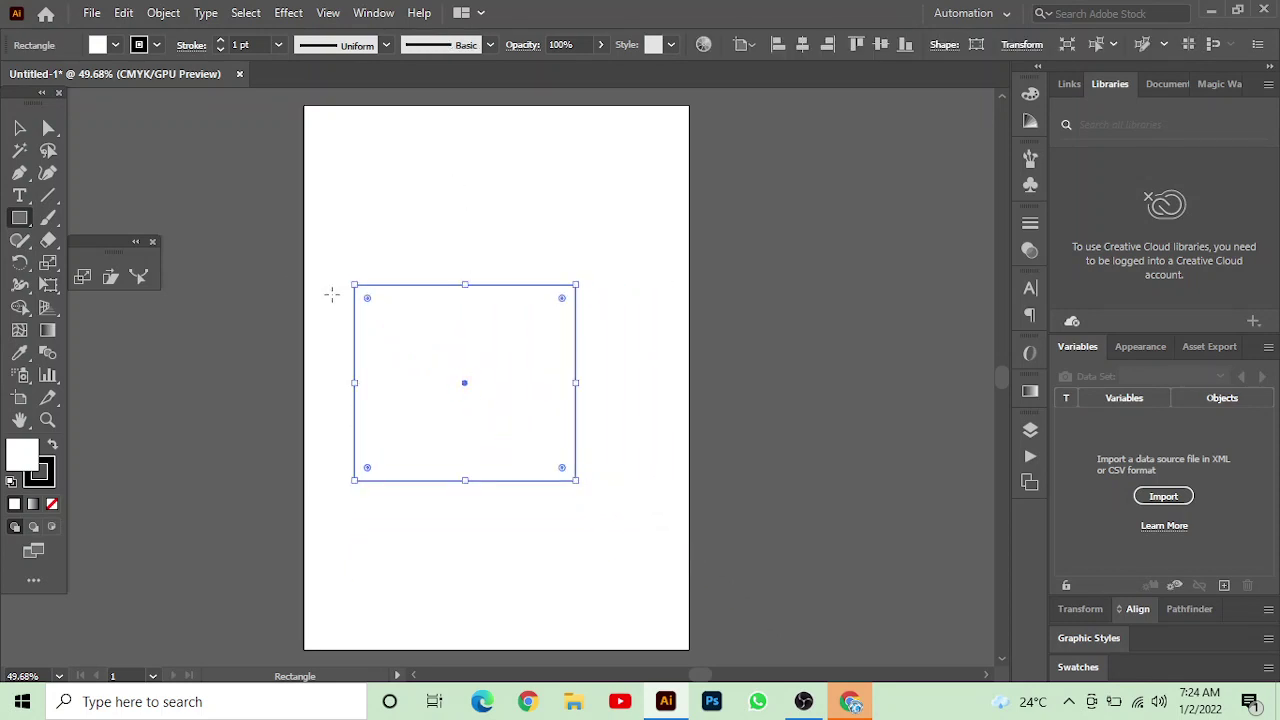
{"action": "left_click_drag", "start_coordinate": [369, 154], "coordinate": [684, 252]}
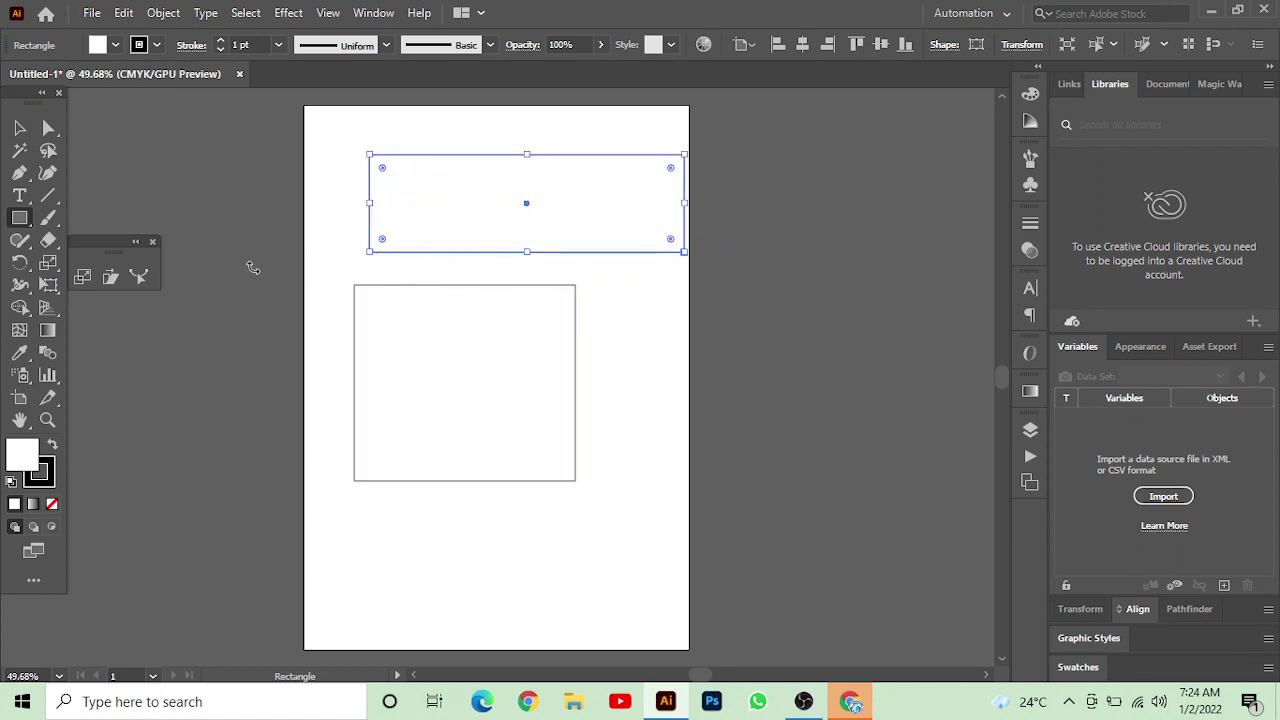
{"action": "mouse_move", "coordinate": [264, 270]}
{"action": "left_mouse_down"}
{"action": "mouse_move", "coordinate": [289, 283]}
{"action": "mouse_move", "coordinate": [349, 253]}
{"action": "left_mouse_up"}
{"action": "key", "text": "Delete"}
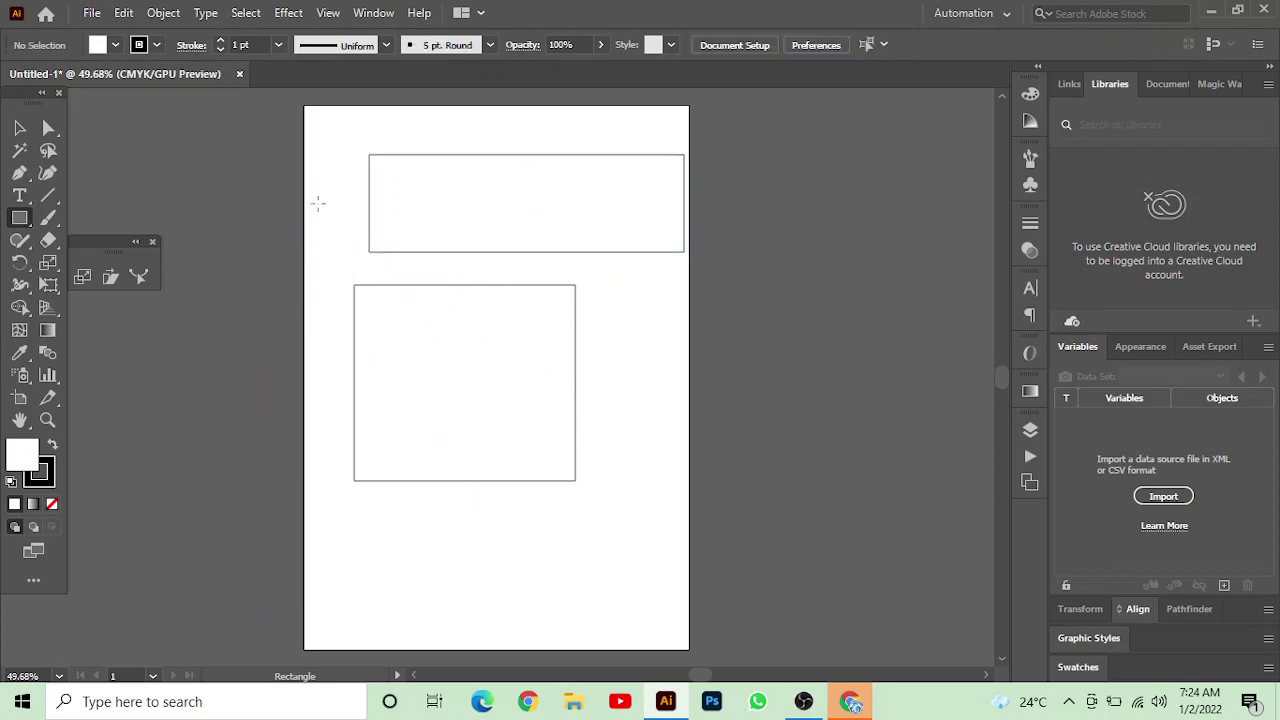
Marquee-select the remaining rectangles and delete them.
{"action": "left_click", "coordinate": [19, 127]}
{"action": "mouse_move", "coordinate": [304, 93]}
{"action": "left_mouse_down"}
{"action": "mouse_move", "coordinate": [633, 470]}
{"action": "mouse_move", "coordinate": [498, 362]}
{"action": "left_mouse_up"}
{"action": "key", "text": "Delete"}
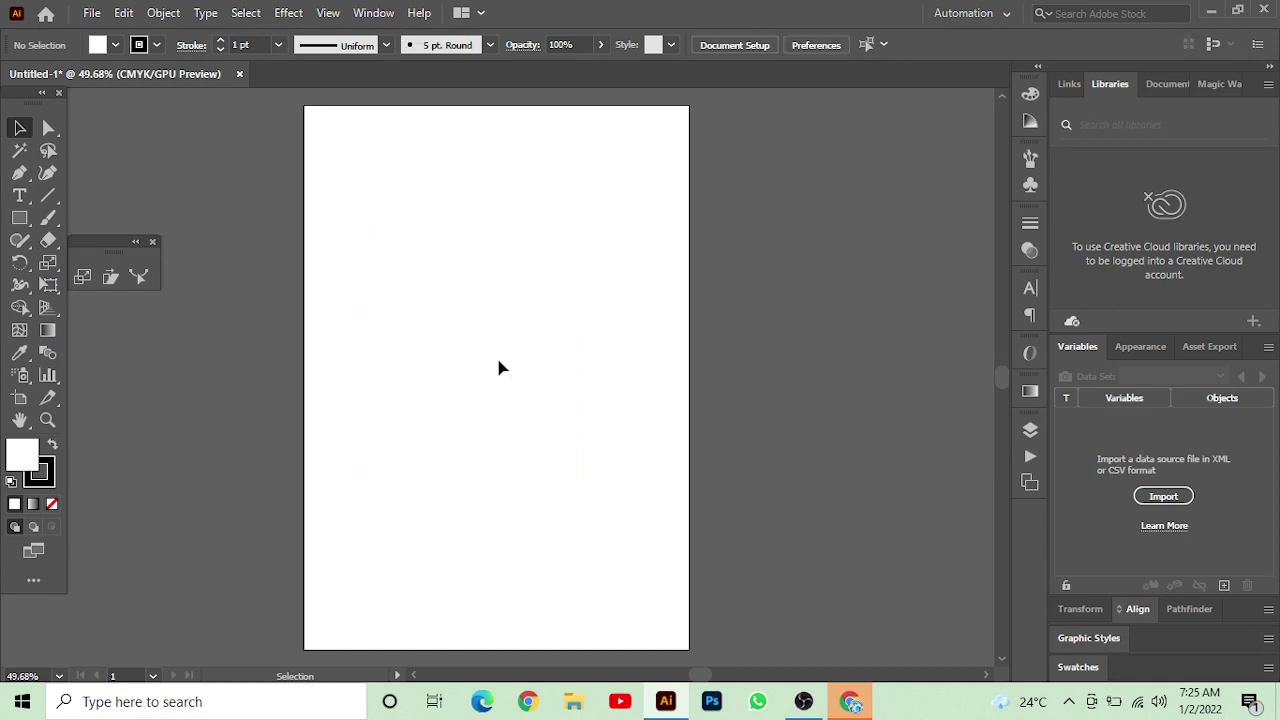
Draw two test five-pointed stars with the Star tool, then undo them.
{"action": "right_click", "coordinate": [19, 220]}
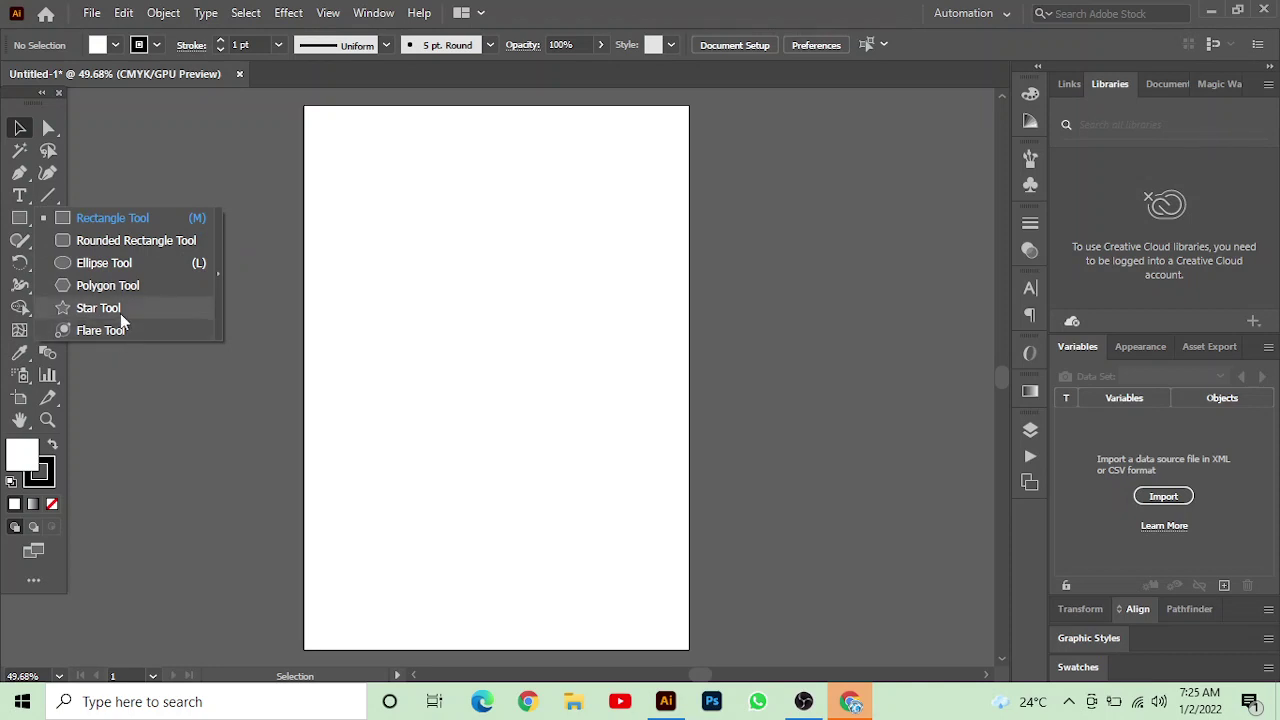
{"action": "left_click", "coordinate": [85, 307]}
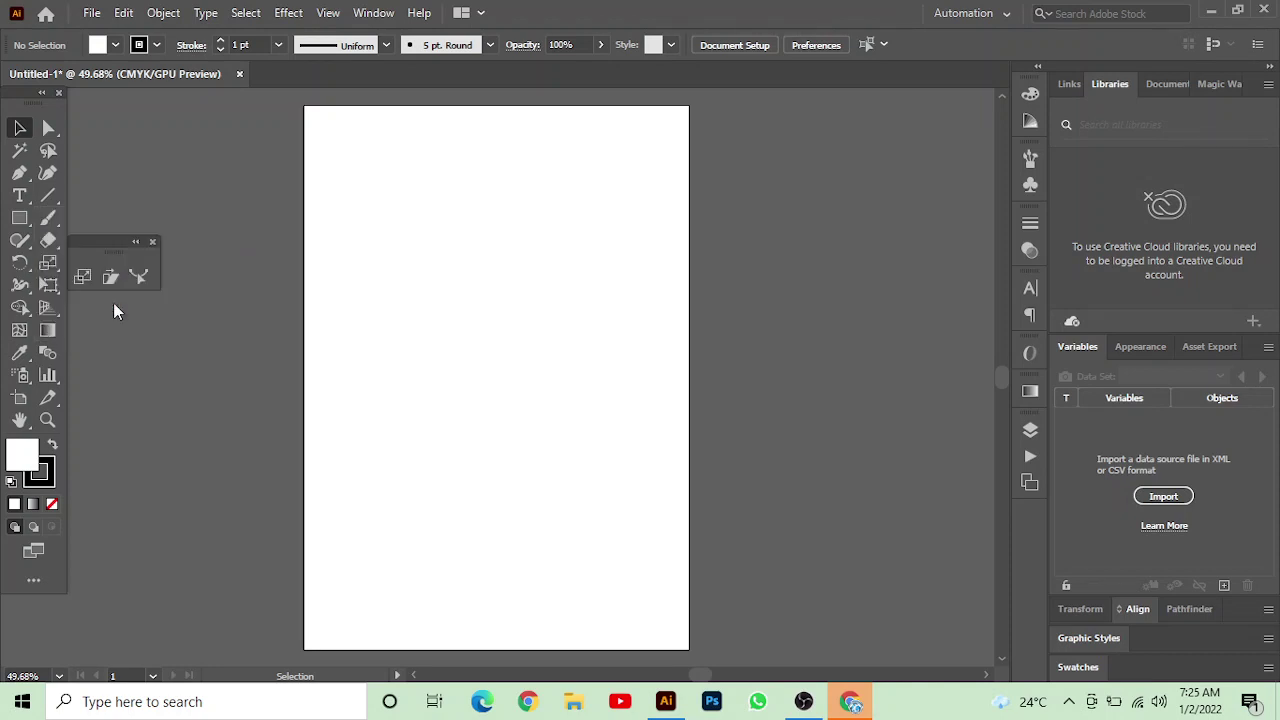
{"action": "left_click", "coordinate": [420, 248]}
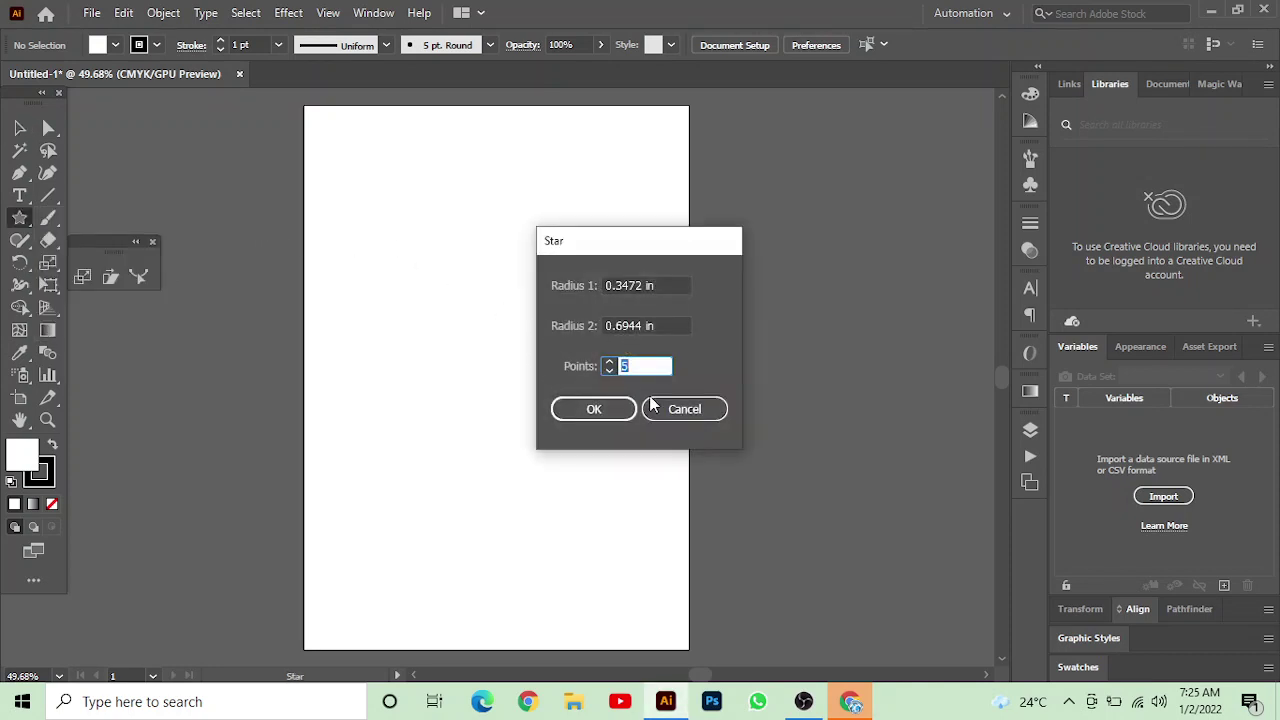
{"action": "key", "text": "Tab"}
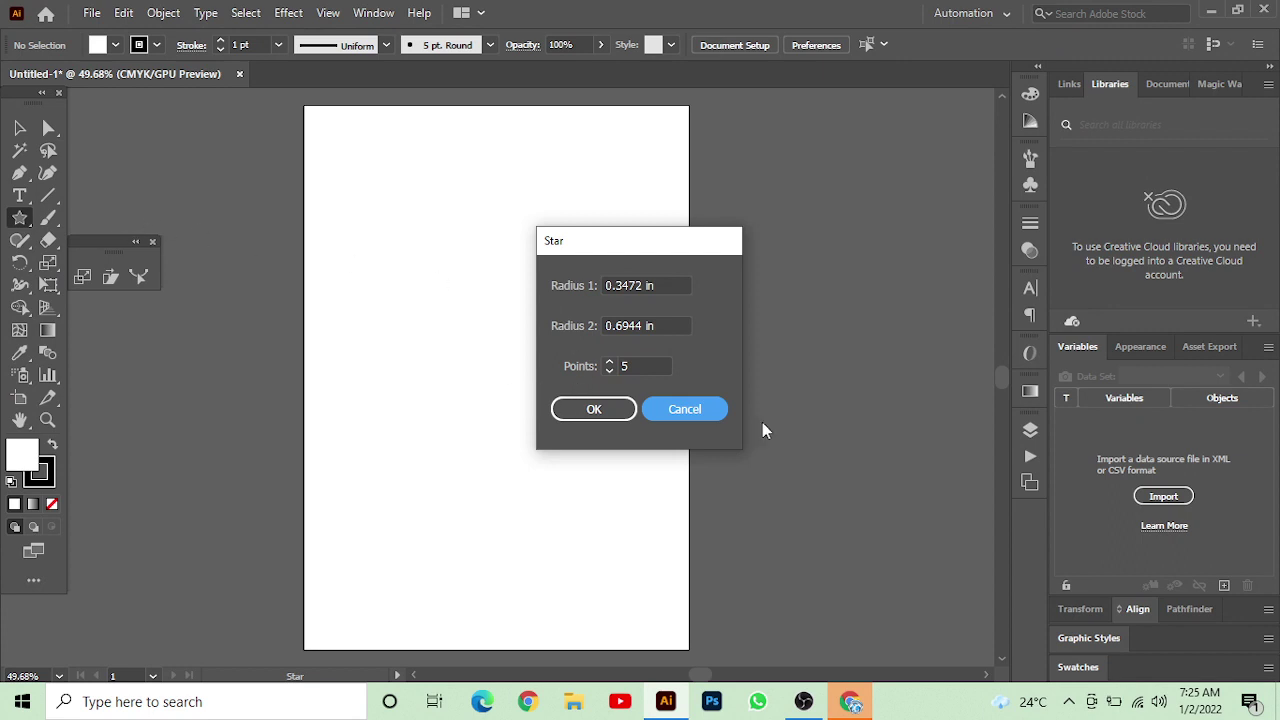
{"action": "left_click", "coordinate": [719, 412]}
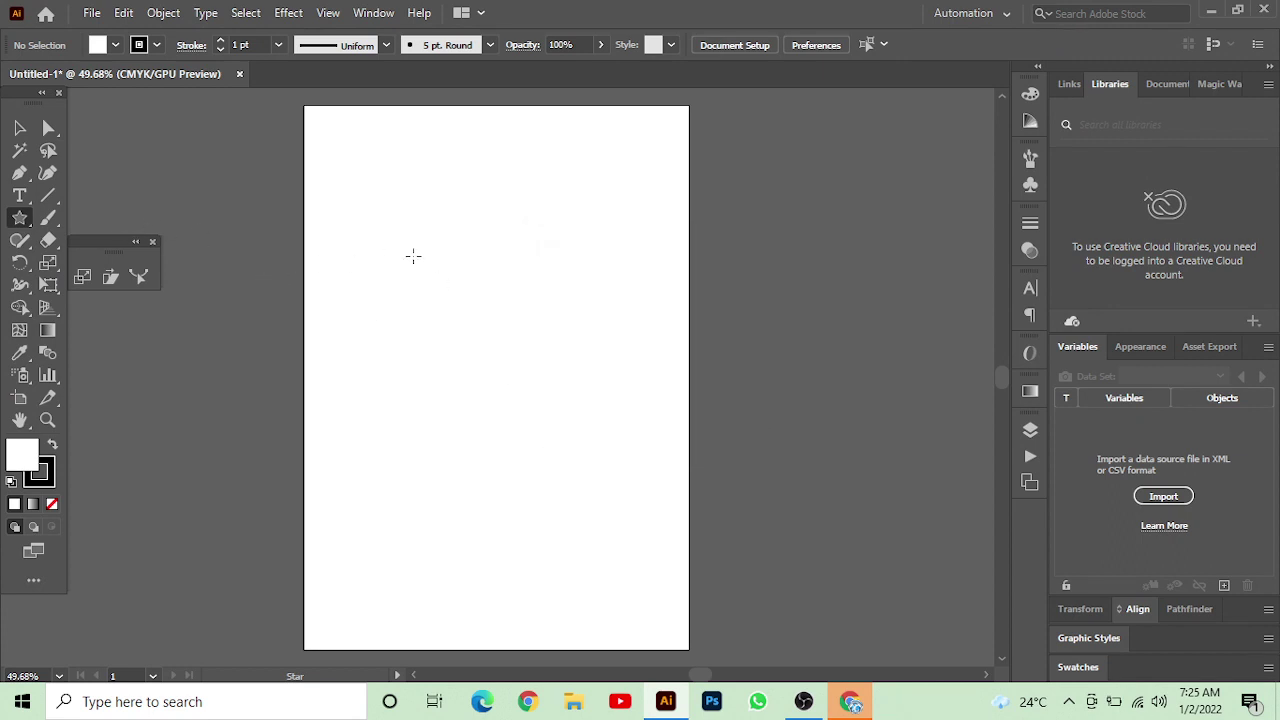
{"action": "left_click_drag", "start_coordinate": [413, 256], "coordinate": [494, 334]}
{"action": "mouse_move", "coordinate": [520, 405]}
{"action": "left_mouse_down"}
{"action": "mouse_move", "coordinate": [514, 472]}
{"action": "mouse_move", "coordinate": [555, 495]}
{"action": "left_mouse_up"}
{"action": "key", "text": "ctrl+z"}
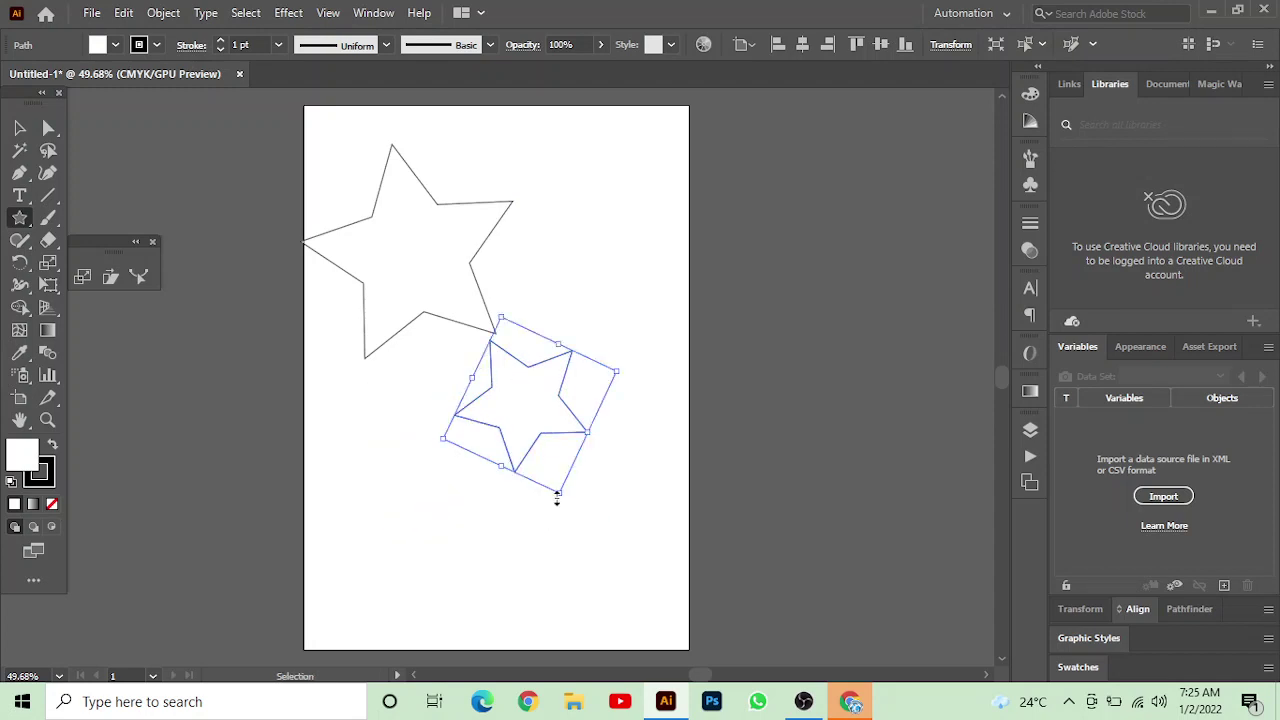
{"action": "key", "text": "ctrl+z"}
{"action": "key", "text": "ctrl+z"}
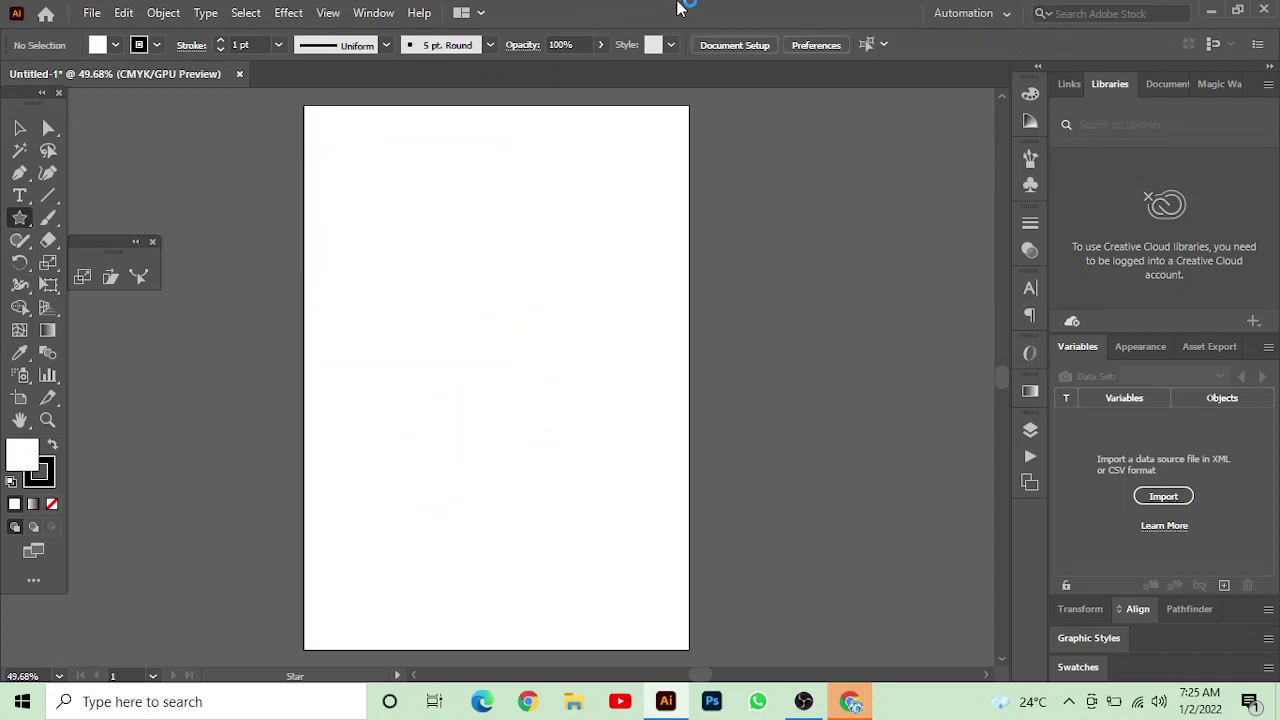
Draw two 3-point triangles and a 6-point star, then select all three.
{"action": "right_click", "coordinate": [380, 253]}
{"action": "left_click", "coordinate": [380, 238]}
{"action": "type", "text": "3"}
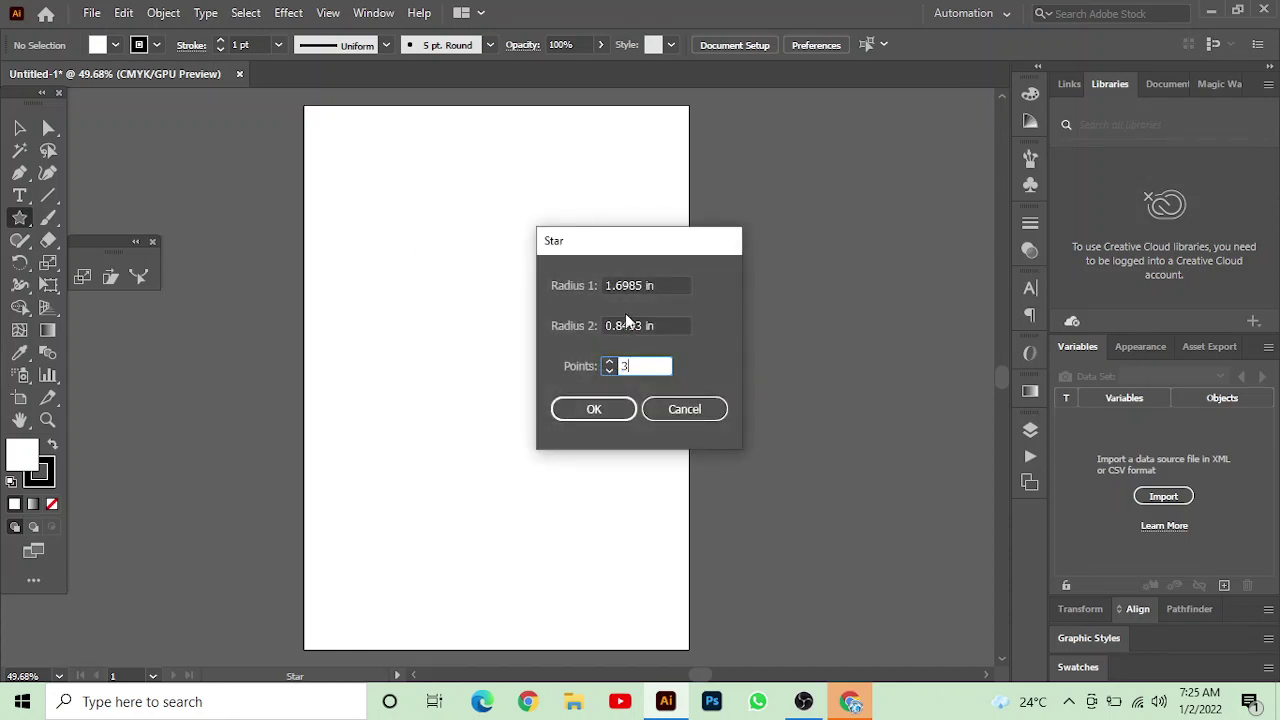
{"action": "left_click", "coordinate": [603, 409]}
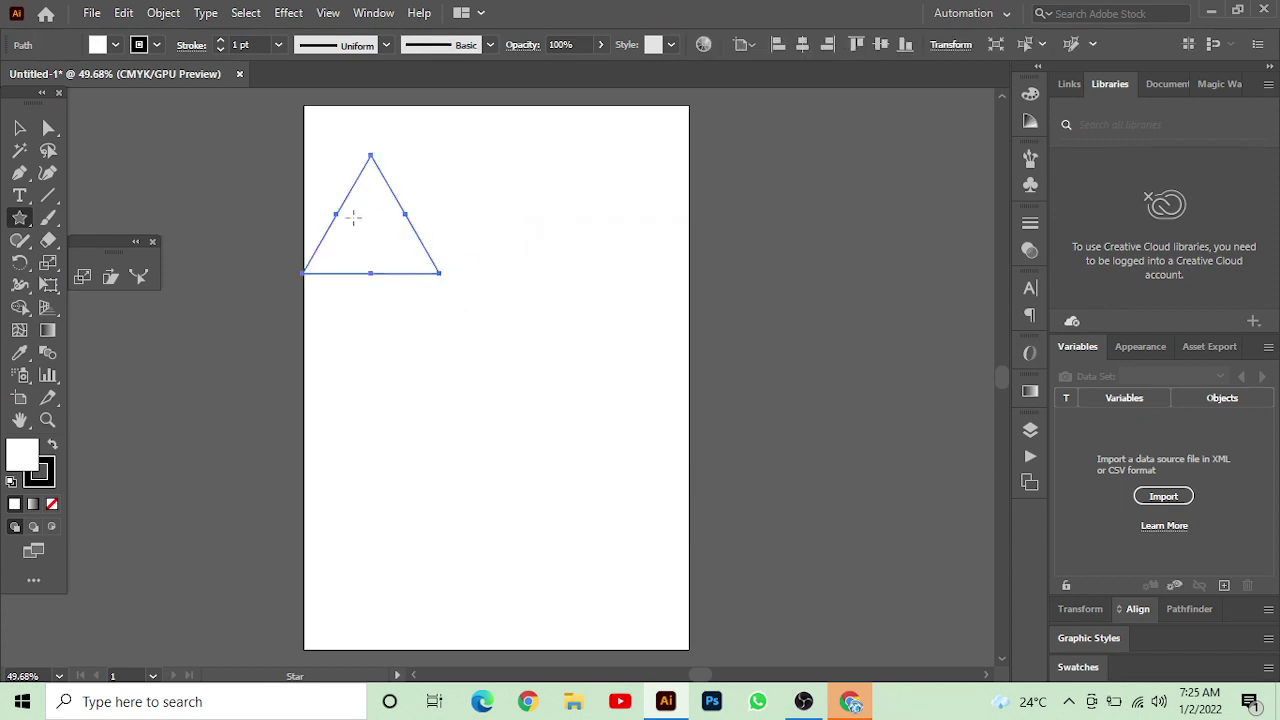
{"action": "left_click_drag", "start_coordinate": [424, 418], "coordinate": [476, 455]}
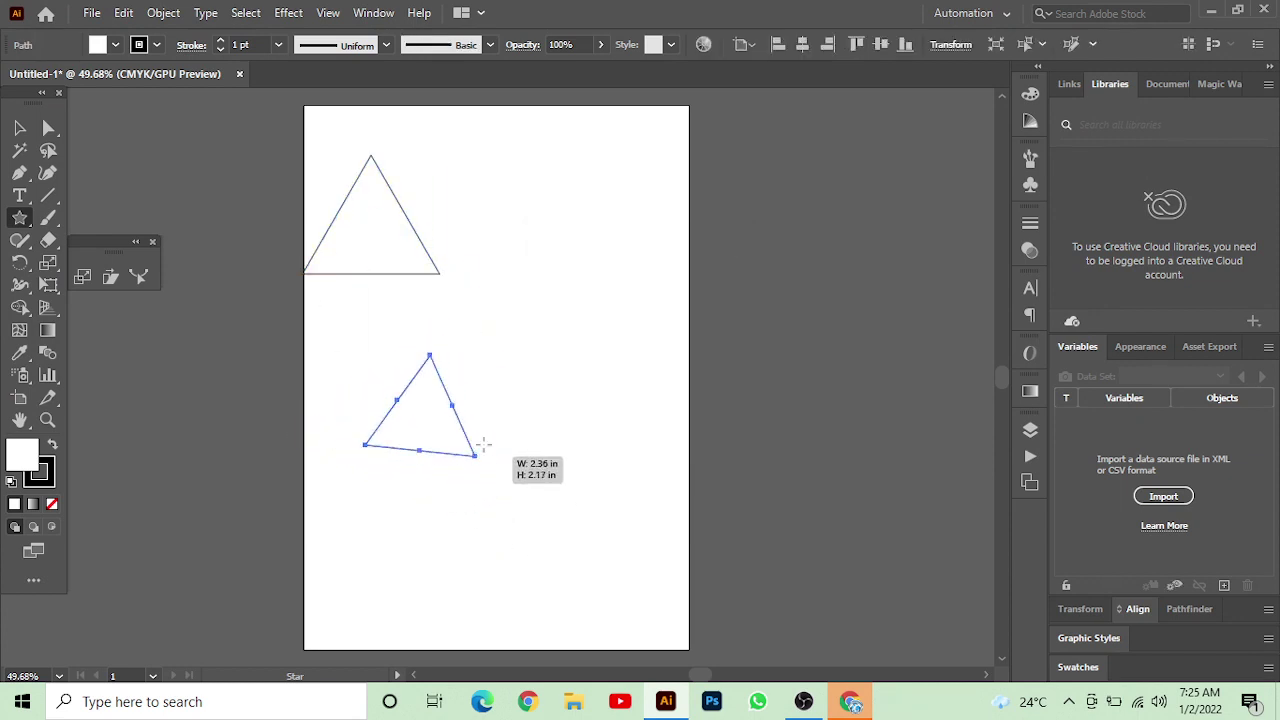
{"action": "left_click", "coordinate": [624, 468]}
{"action": "type", "text": "6"}
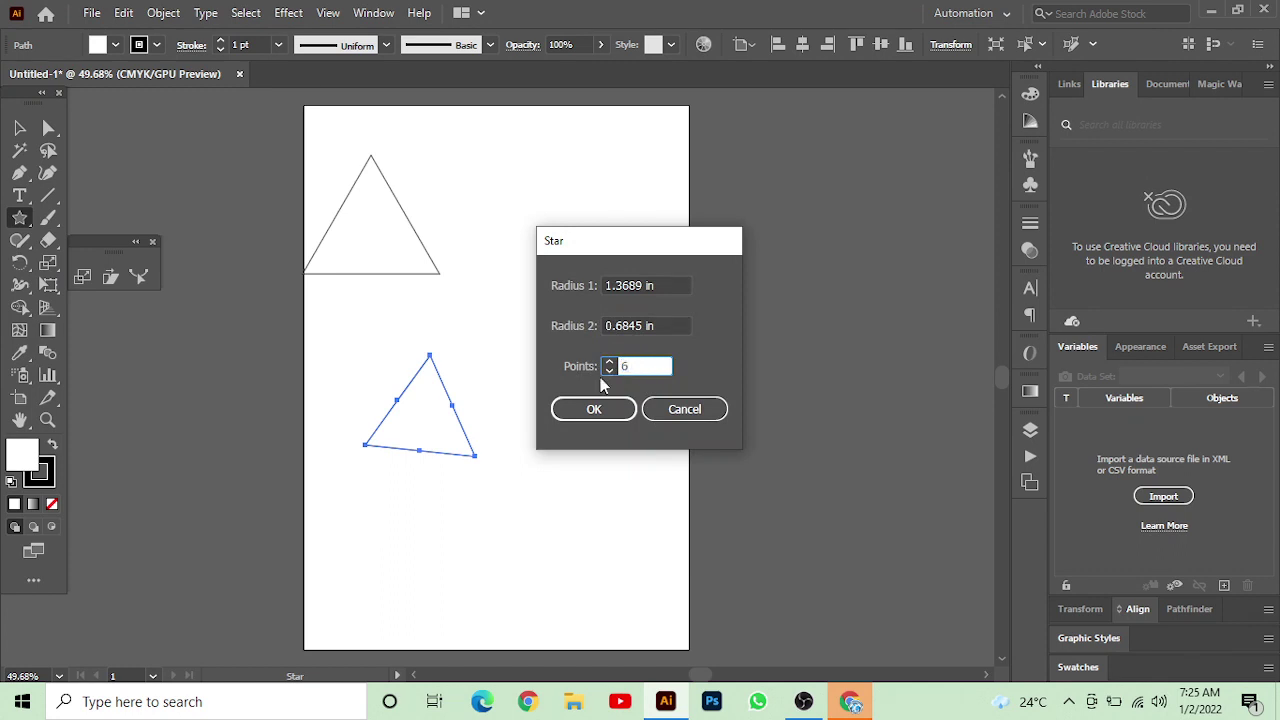
{"action": "left_click", "coordinate": [590, 409]}
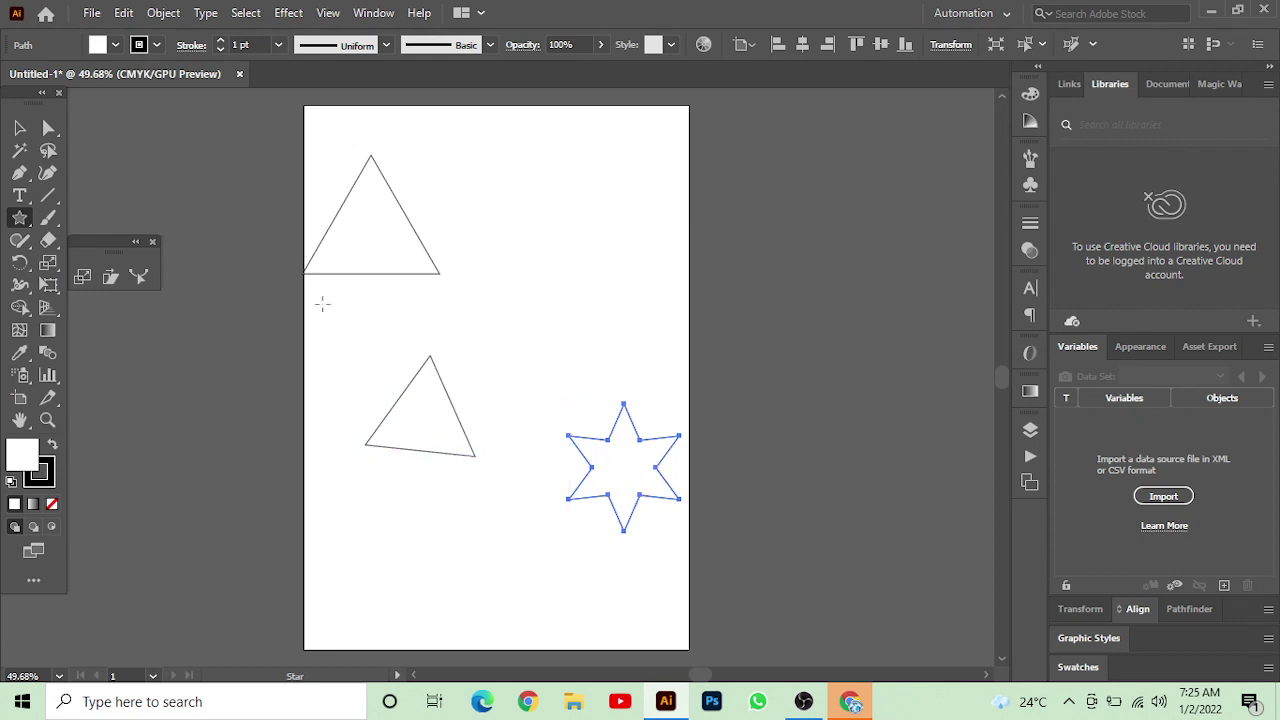
{"action": "left_click", "coordinate": [18, 128]}
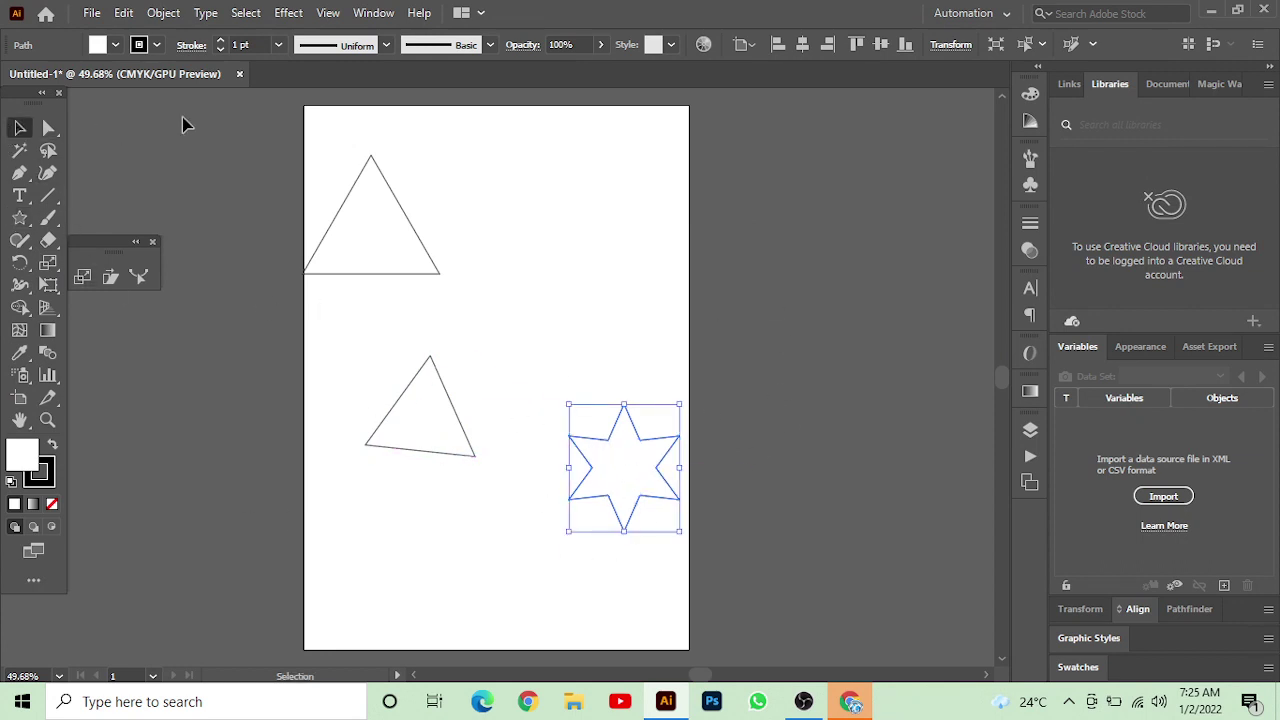
{"action": "left_click_drag", "start_coordinate": [183, 120], "coordinate": [622, 507]}
Delete the triangles and star, then draw a large rounded square.
{"action": "key", "text": "Delete"}
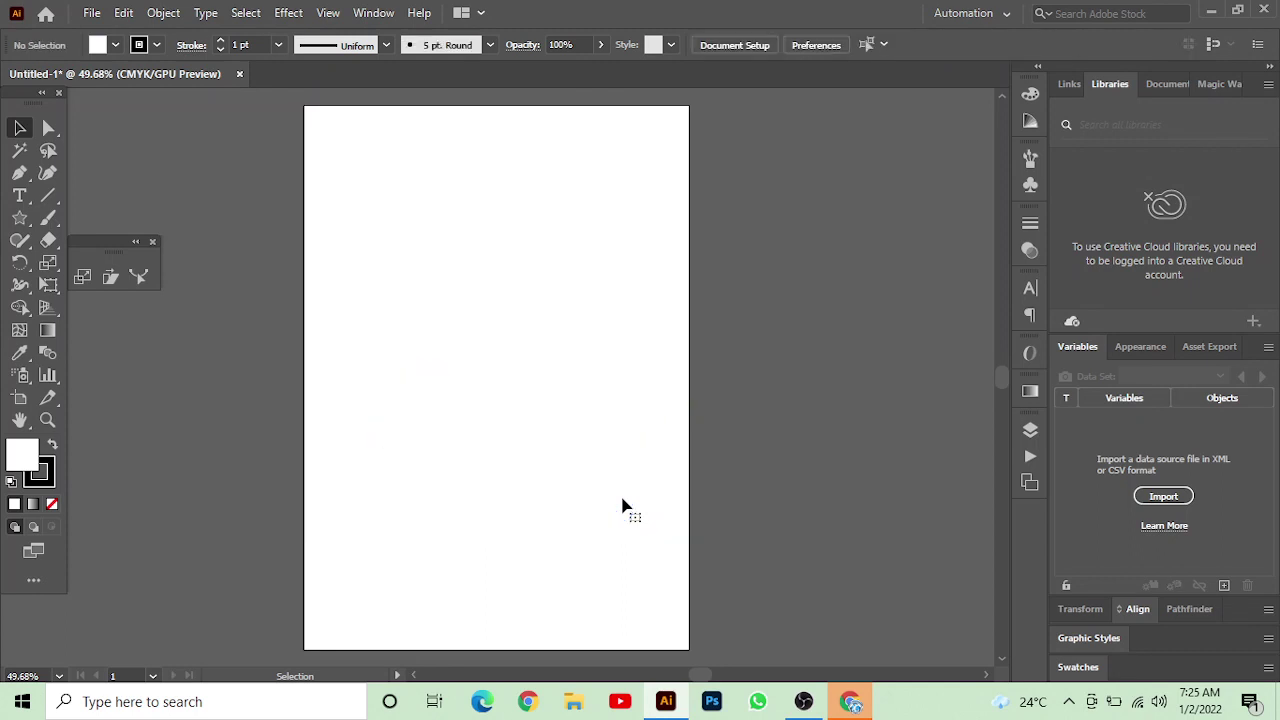
{"action": "right_click", "coordinate": [20, 222]}
{"action": "left_click", "coordinate": [136, 240]}
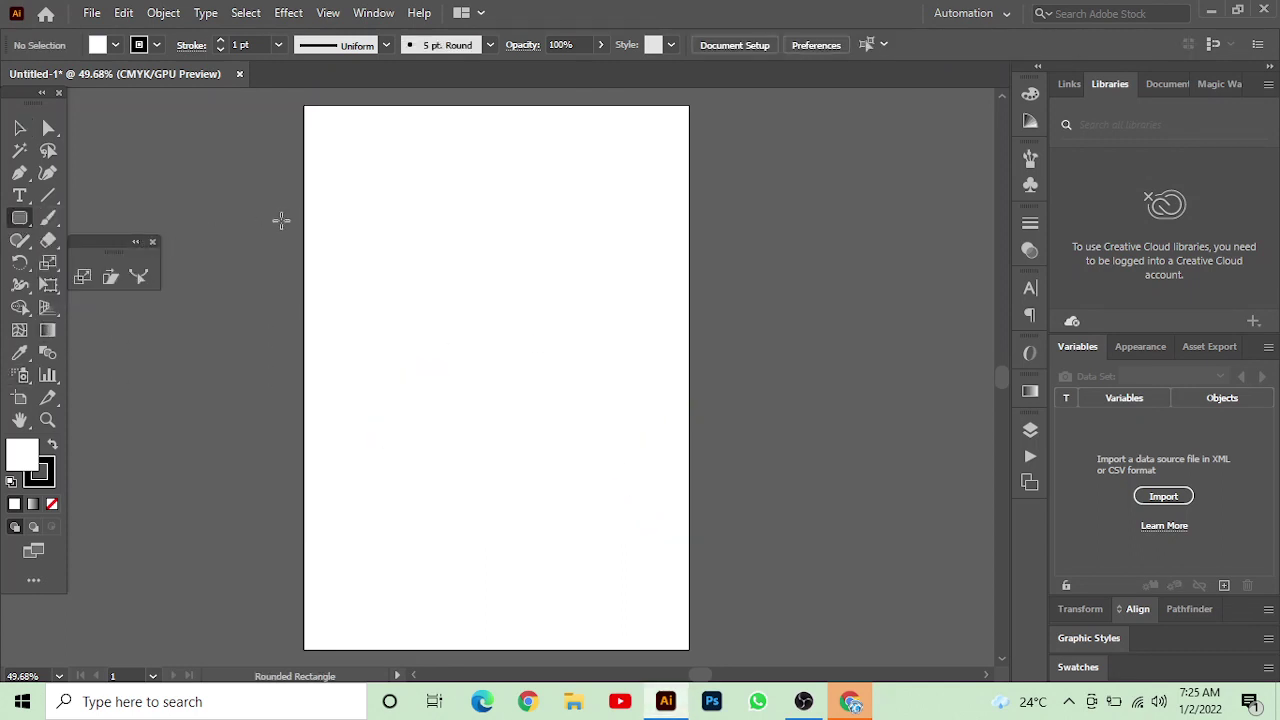
{"action": "left_click_drag", "start_coordinate": [356, 154], "coordinate": [597, 410]}
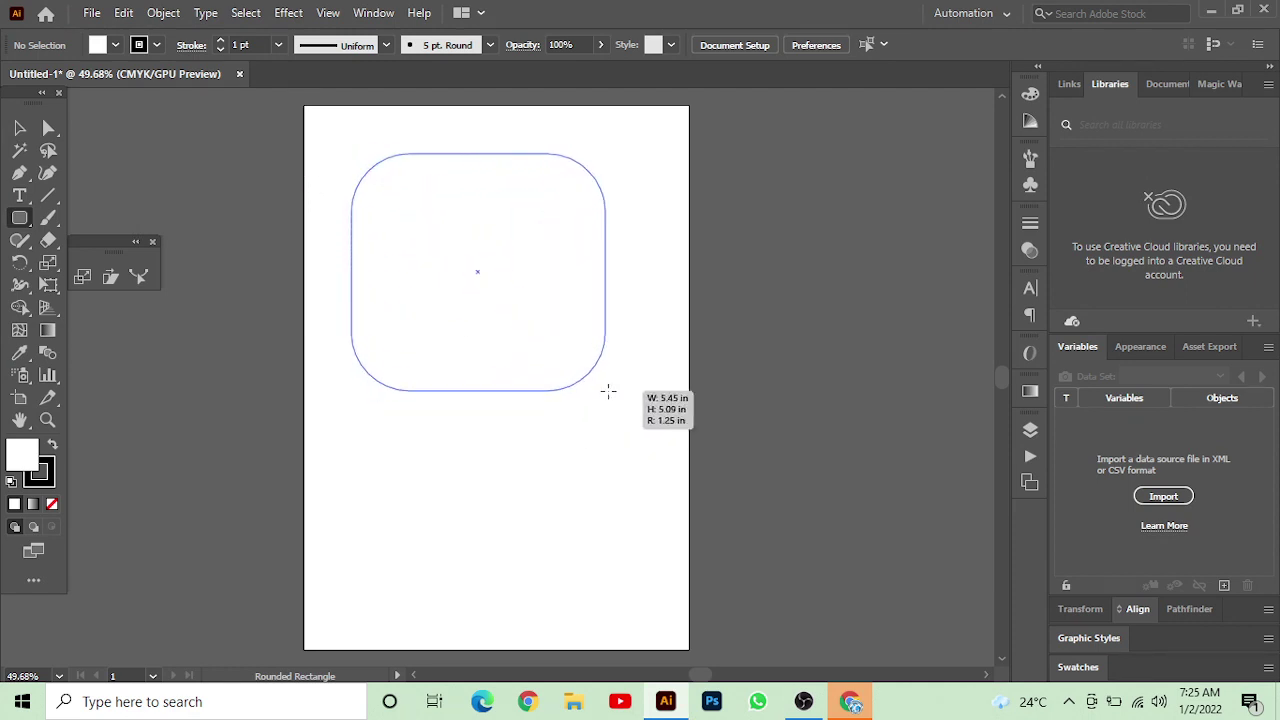
{"action": "mouse_move", "coordinate": [597, 410]}
{"action": "left_mouse_down"}
{"action": "mouse_move", "coordinate": [532, 364]}
{"action": "mouse_move", "coordinate": [621, 436]}
{"action": "left_mouse_up"}
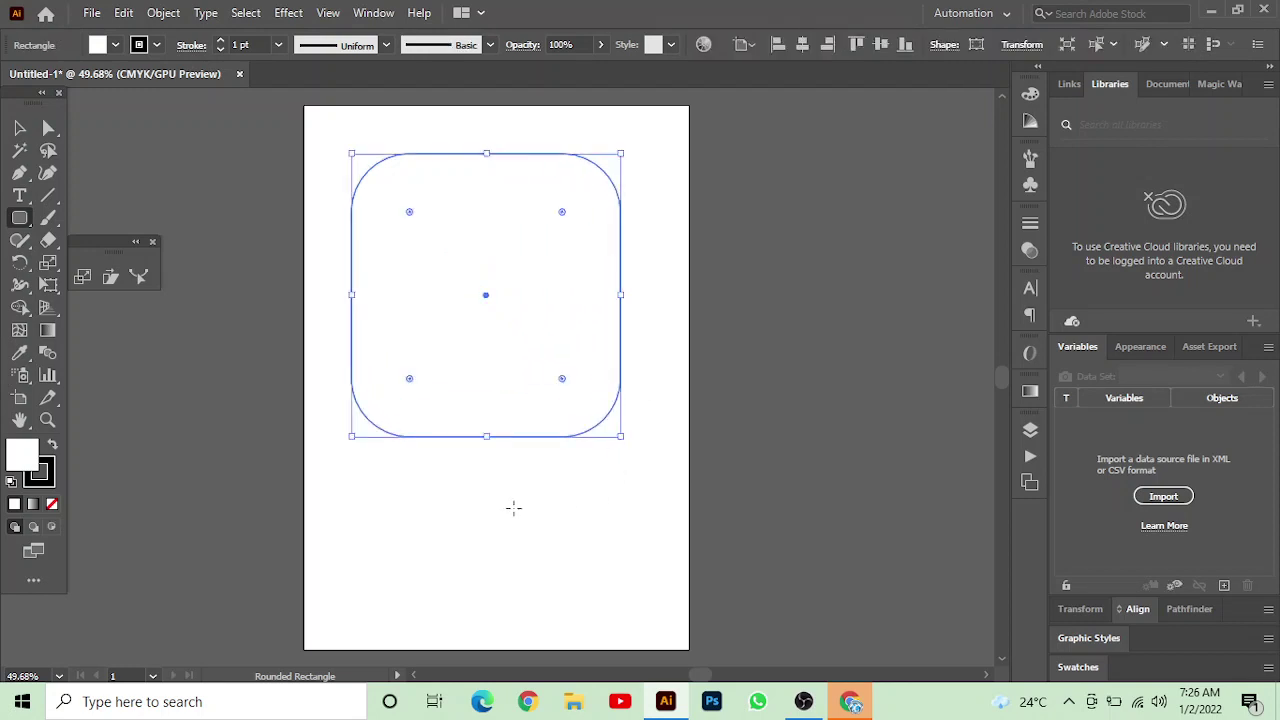
Add a long pill-shaped rounded rectangle, then select all and delete both.
{"action": "mouse_move", "coordinate": [423, 521]}
{"action": "left_mouse_down"}
{"action": "mouse_move", "coordinate": [700, 523]}
{"action": "mouse_move", "coordinate": [924, 585]}
{"action": "left_mouse_up"}
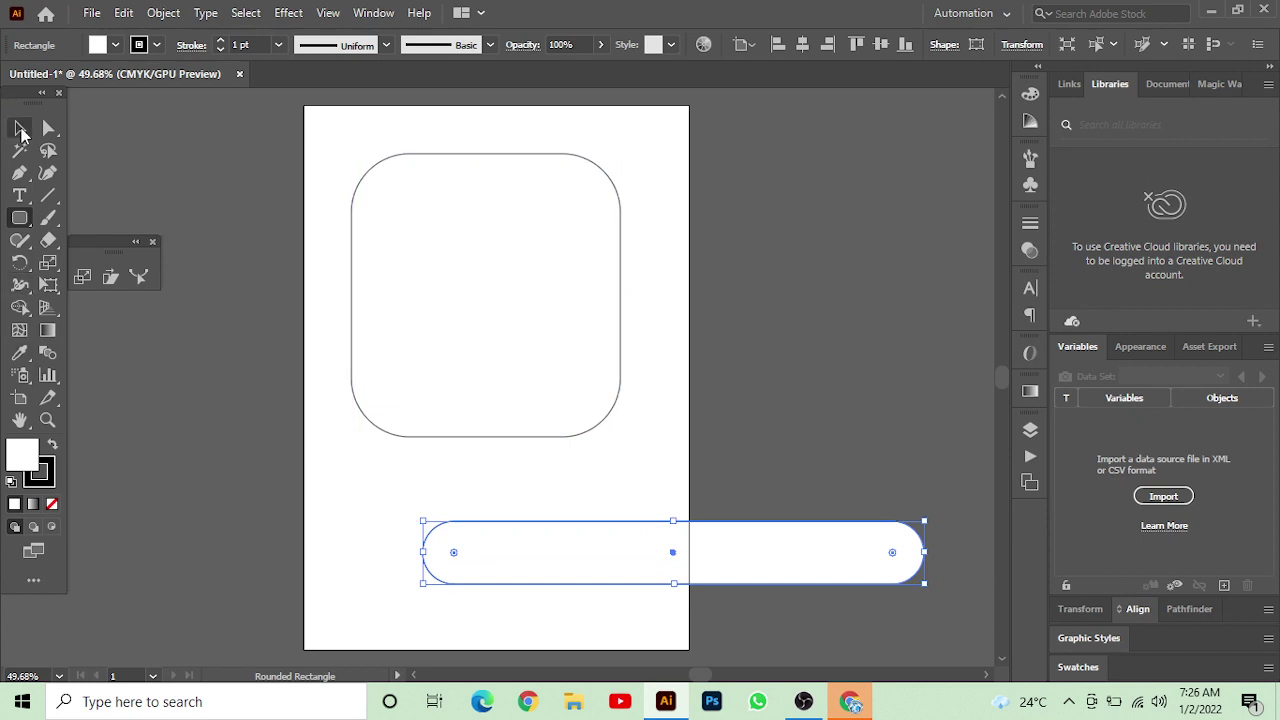
{"action": "left_click", "coordinate": [20, 128]}
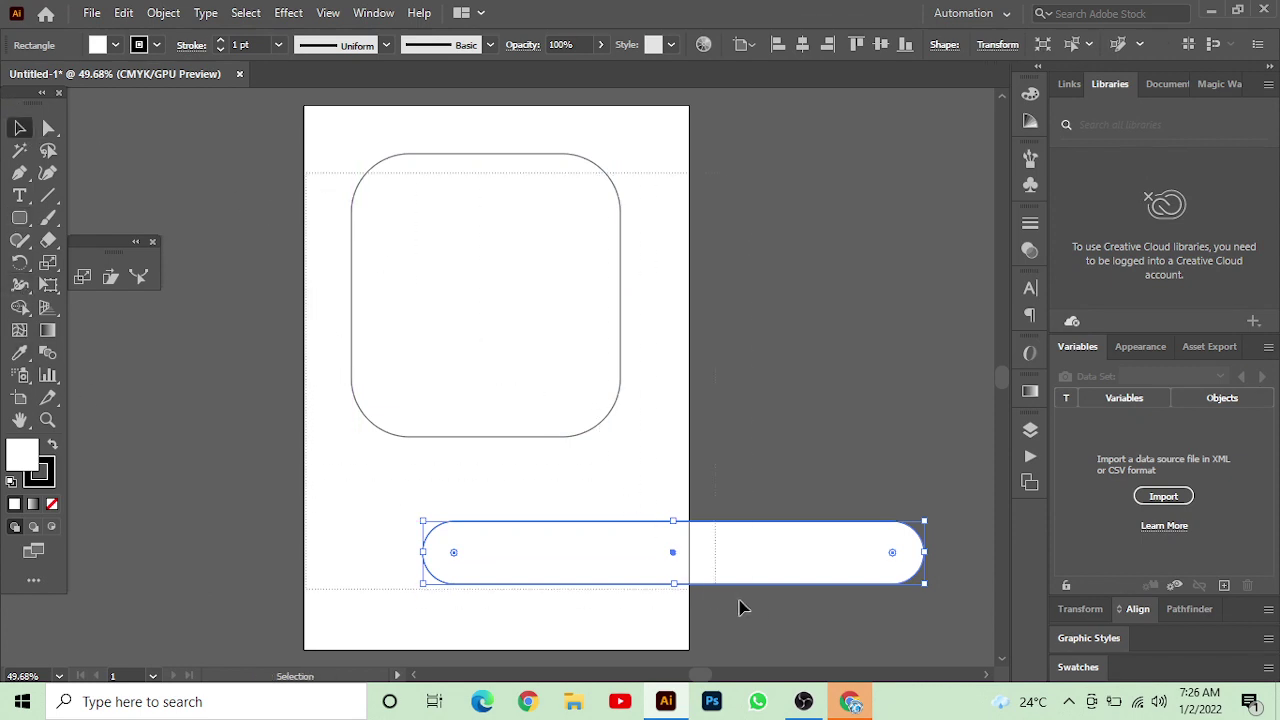
{"action": "key", "text": "ctrl+a"}
{"action": "key", "text": "Delete"}
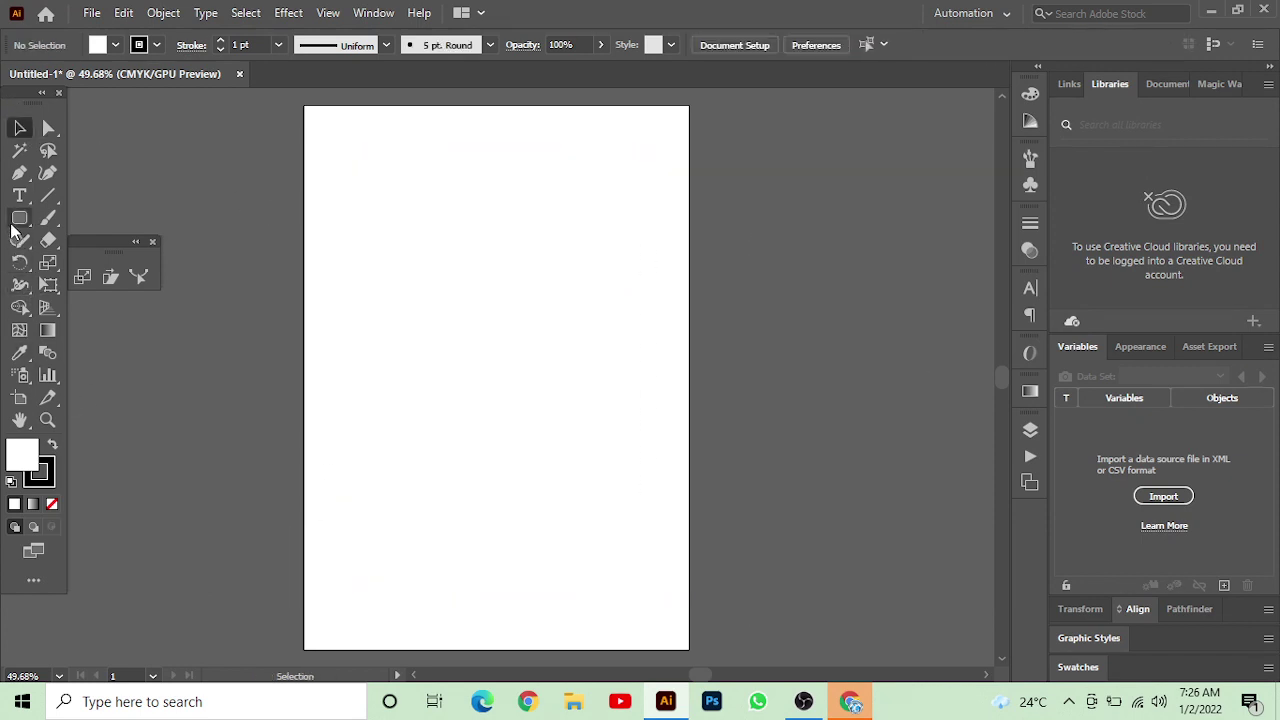
{"action": "left_click", "coordinate": [19, 219]}
{"action": "left_click", "coordinate": [26, 220]}
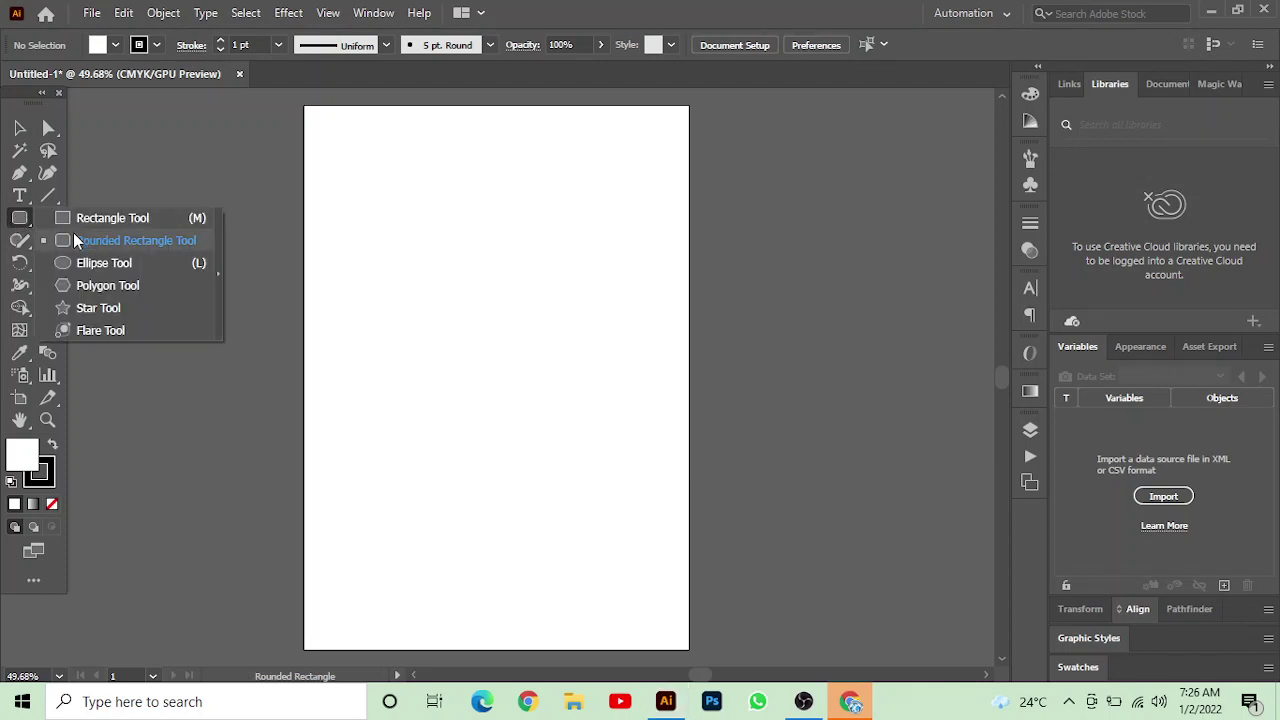
{"action": "left_click", "coordinate": [118, 262]}
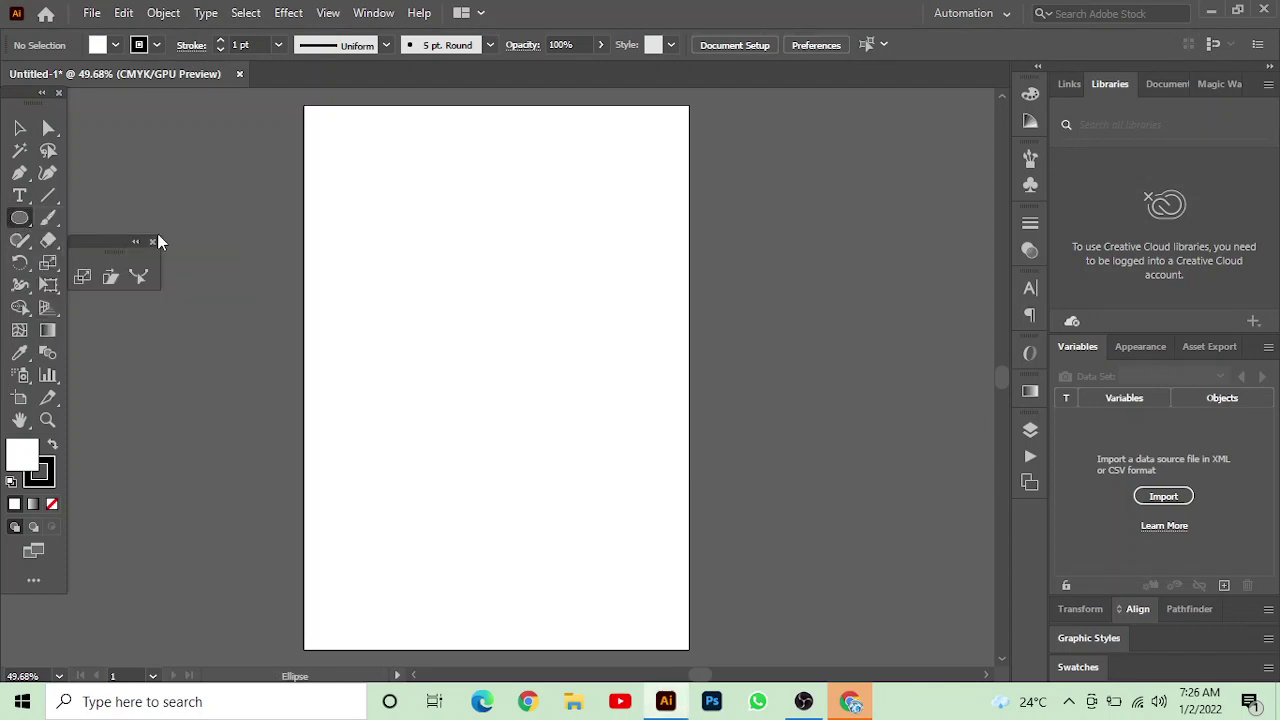
{"action": "left_click_drag", "start_coordinate": [392, 224], "coordinate": [622, 473]}
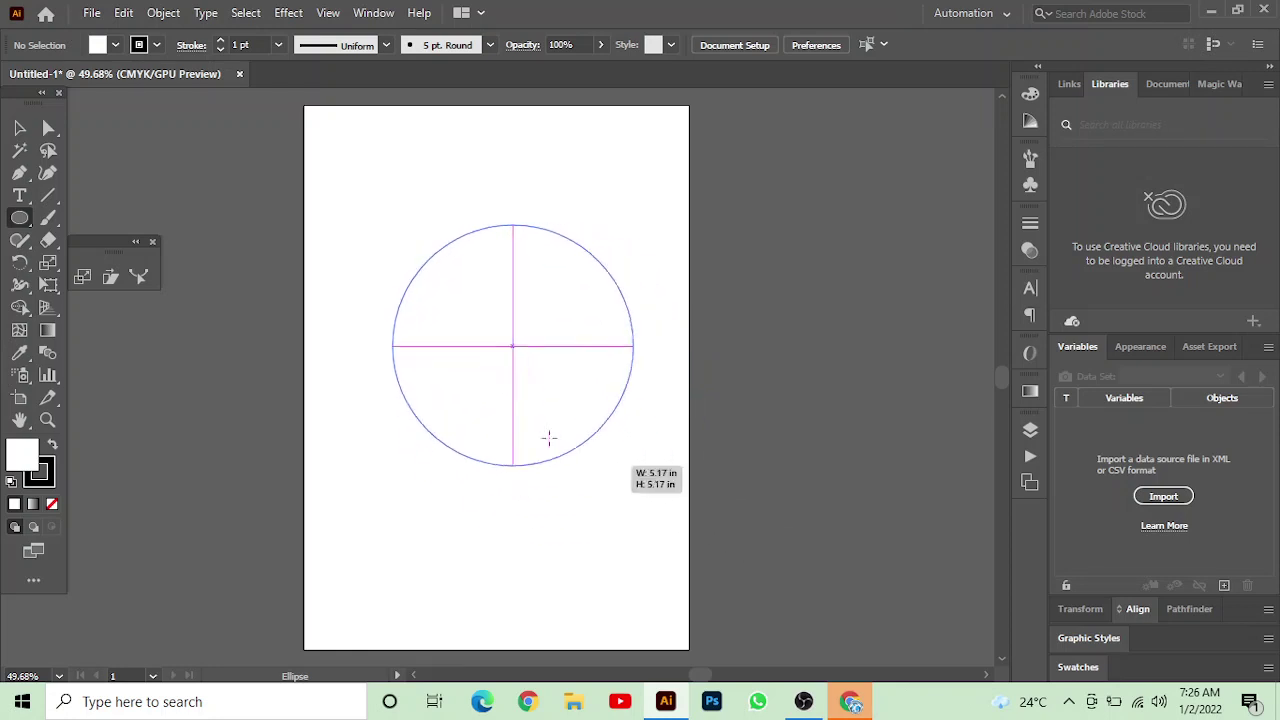
{"action": "mouse_move", "coordinate": [622, 473]}
{"action": "left_mouse_down"}
{"action": "mouse_move", "coordinate": [519, 334]}
{"action": "mouse_move", "coordinate": [663, 277]}
{"action": "mouse_move", "coordinate": [797, 371]}
{"action": "left_mouse_up"}
{"action": "key", "text": "Delete"}
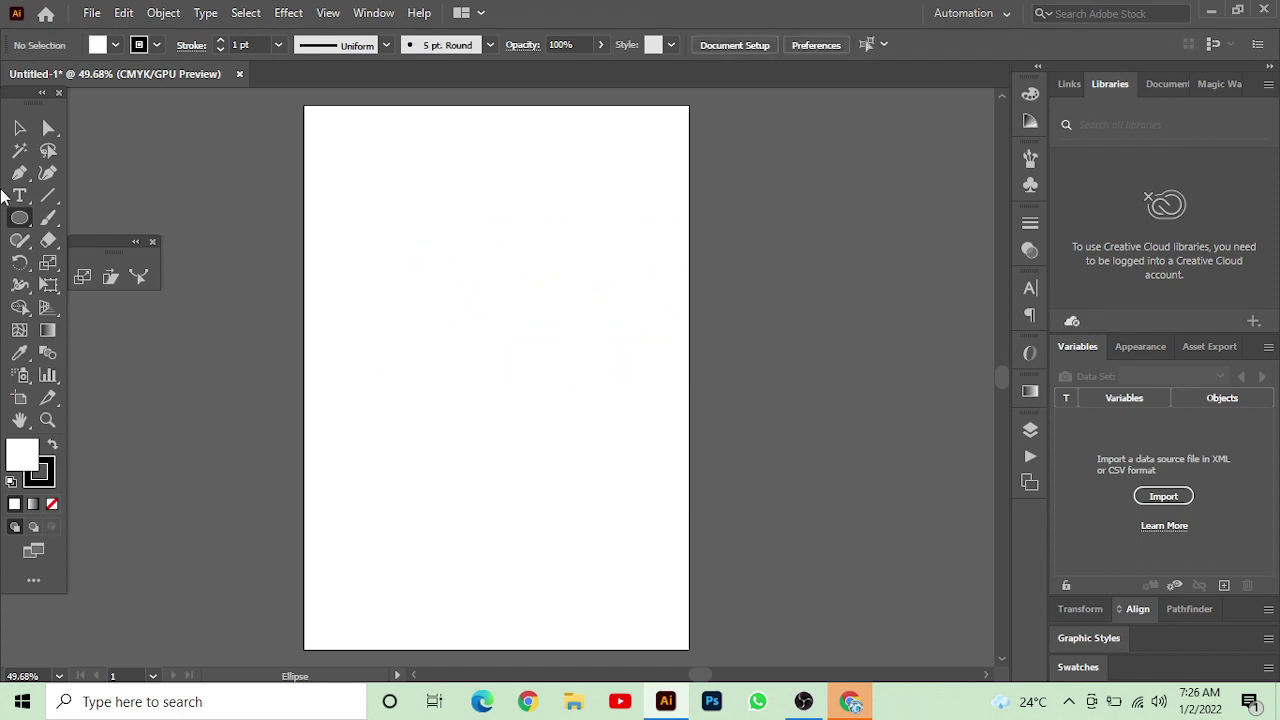
Draw a hexagon and a seven-sided polygon with the Polygon tool.
{"action": "right_click", "coordinate": [20, 220]}
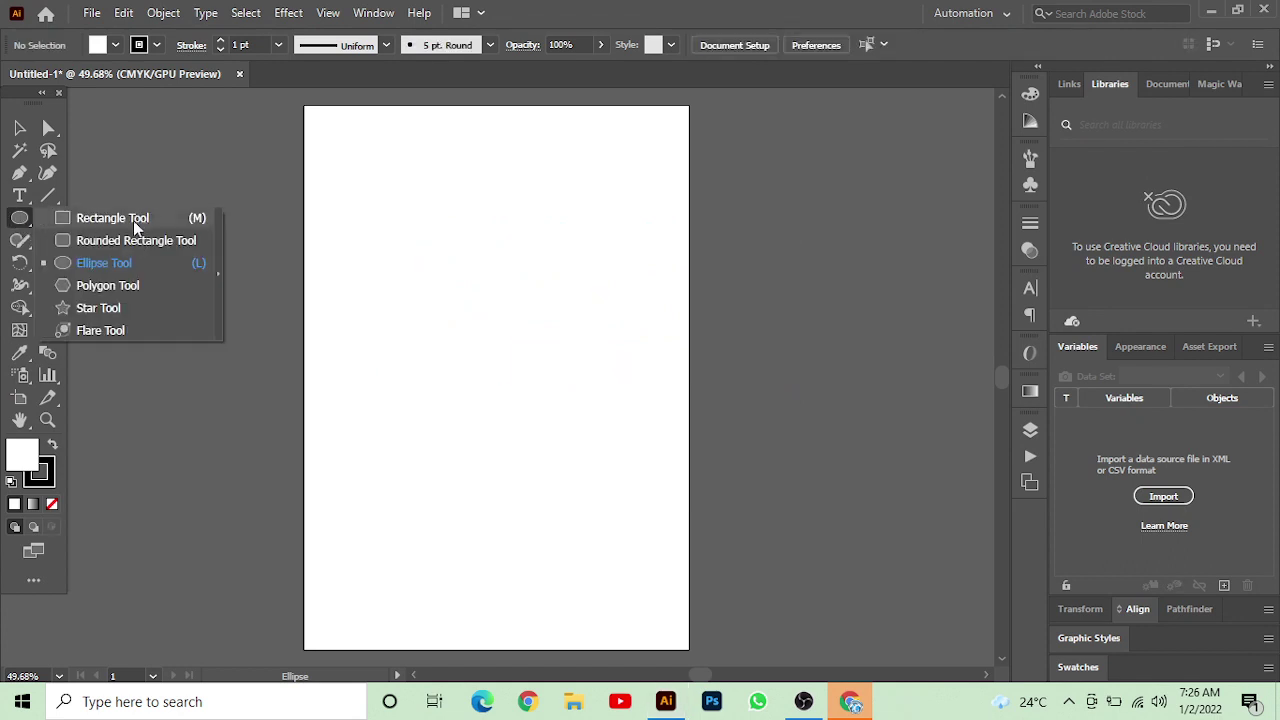
{"action": "left_click", "coordinate": [104, 287]}
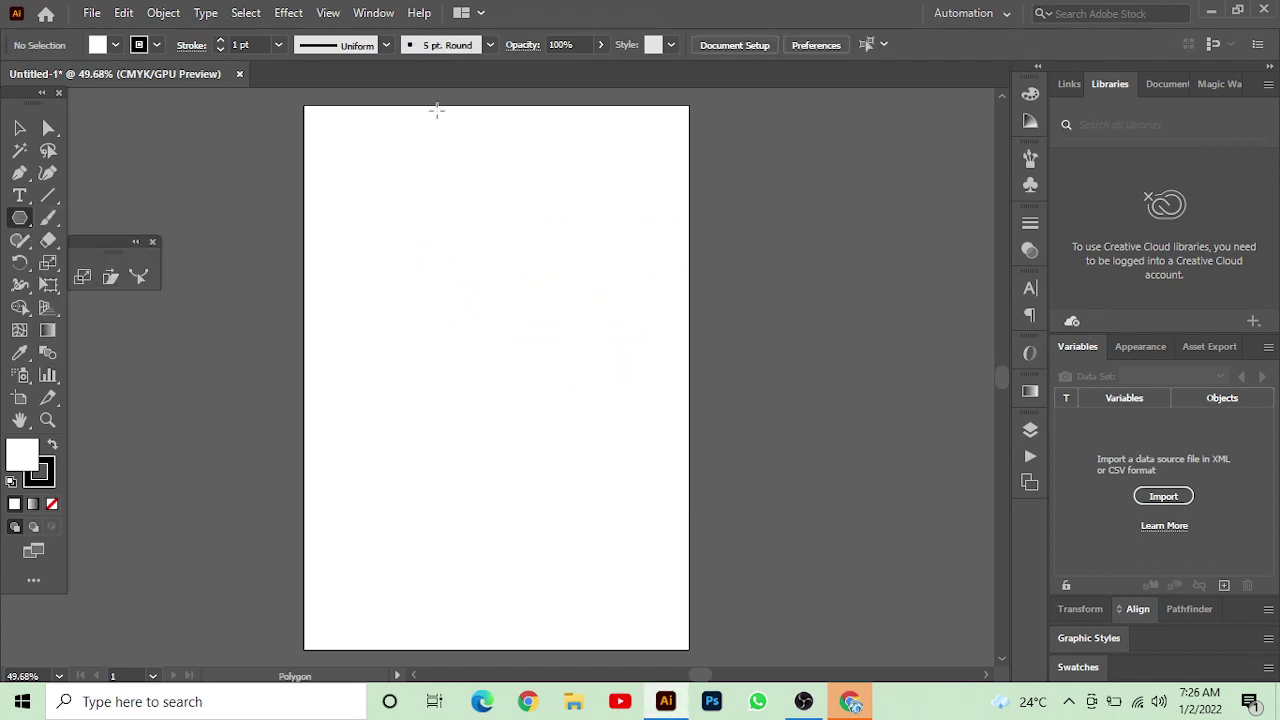
{"action": "mouse_move", "coordinate": [360, 164]}
{"action": "left_mouse_down"}
{"action": "mouse_move", "coordinate": [347, 217]}
{"action": "mouse_move", "coordinate": [322, 224]}
{"action": "left_mouse_up"}
{"action": "left_click", "coordinate": [414, 260]}
{"action": "type", "text": "7"}
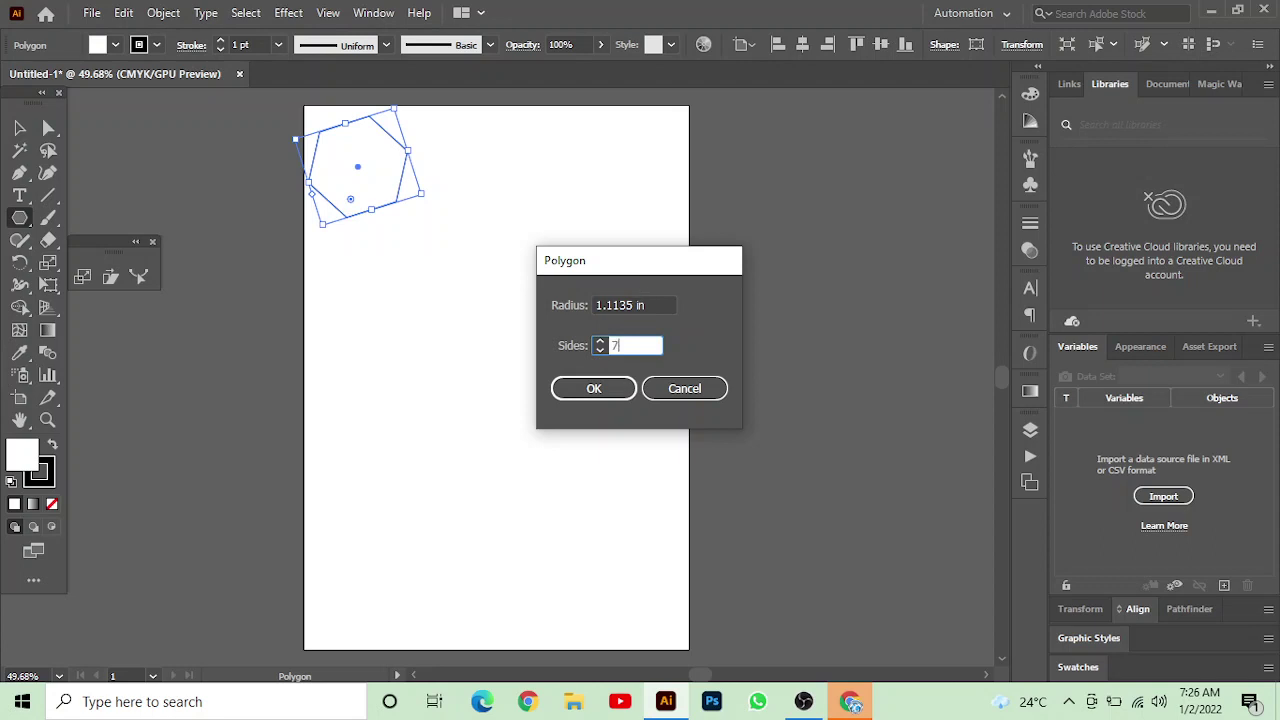
{"action": "left_click", "coordinate": [587, 393]}
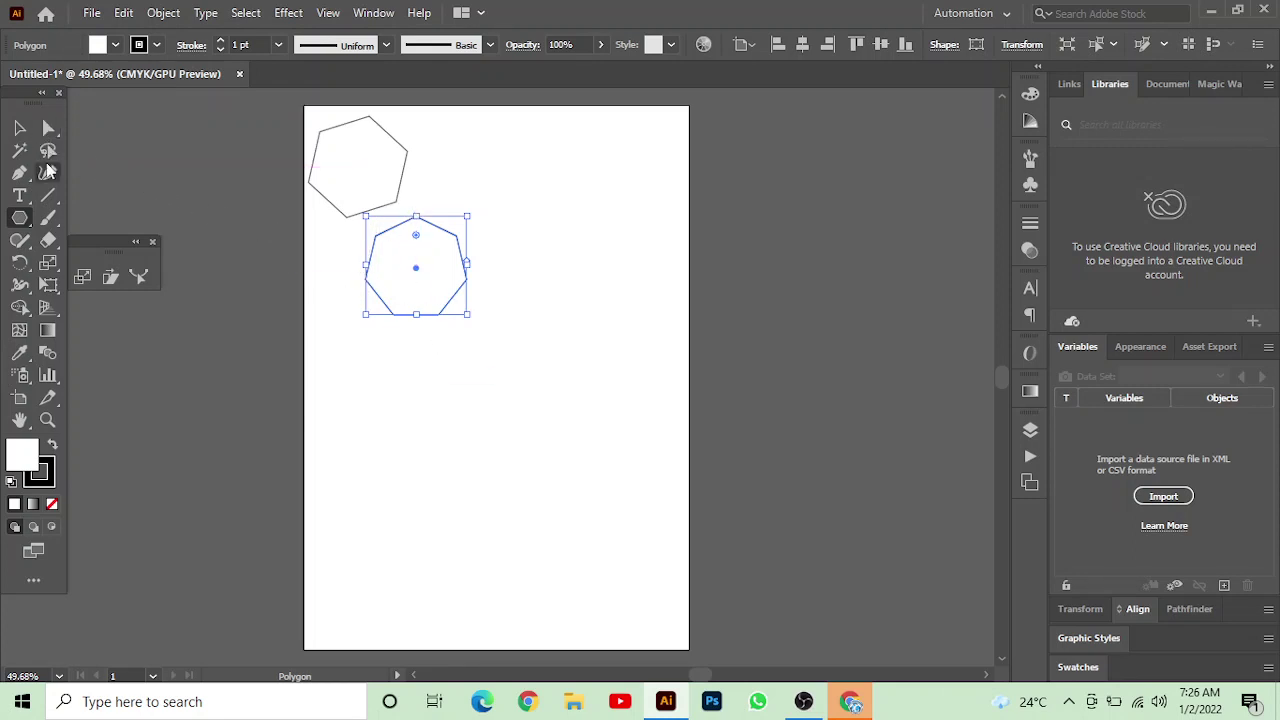
Marquee-select both polygons and delete them.
{"action": "left_click", "coordinate": [19, 128]}
{"action": "left_click_drag", "start_coordinate": [485, 185], "coordinate": [271, 337]}
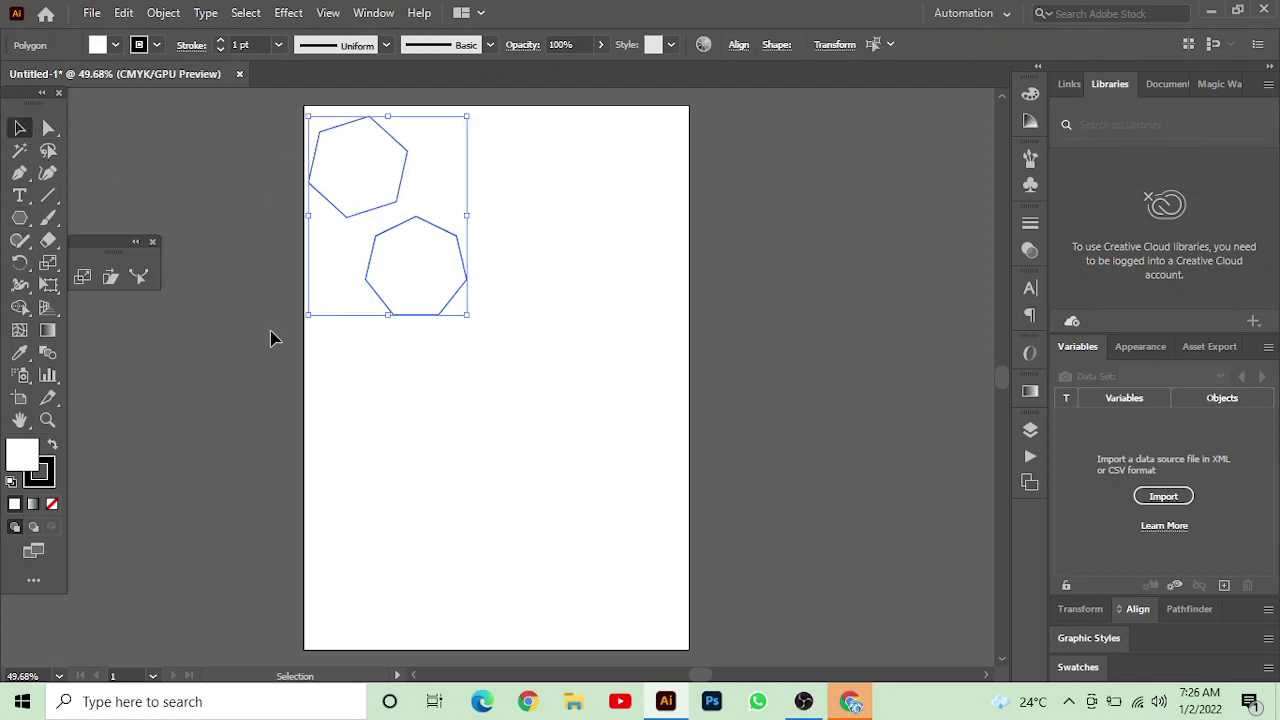
{"action": "key", "text": "Delete"}
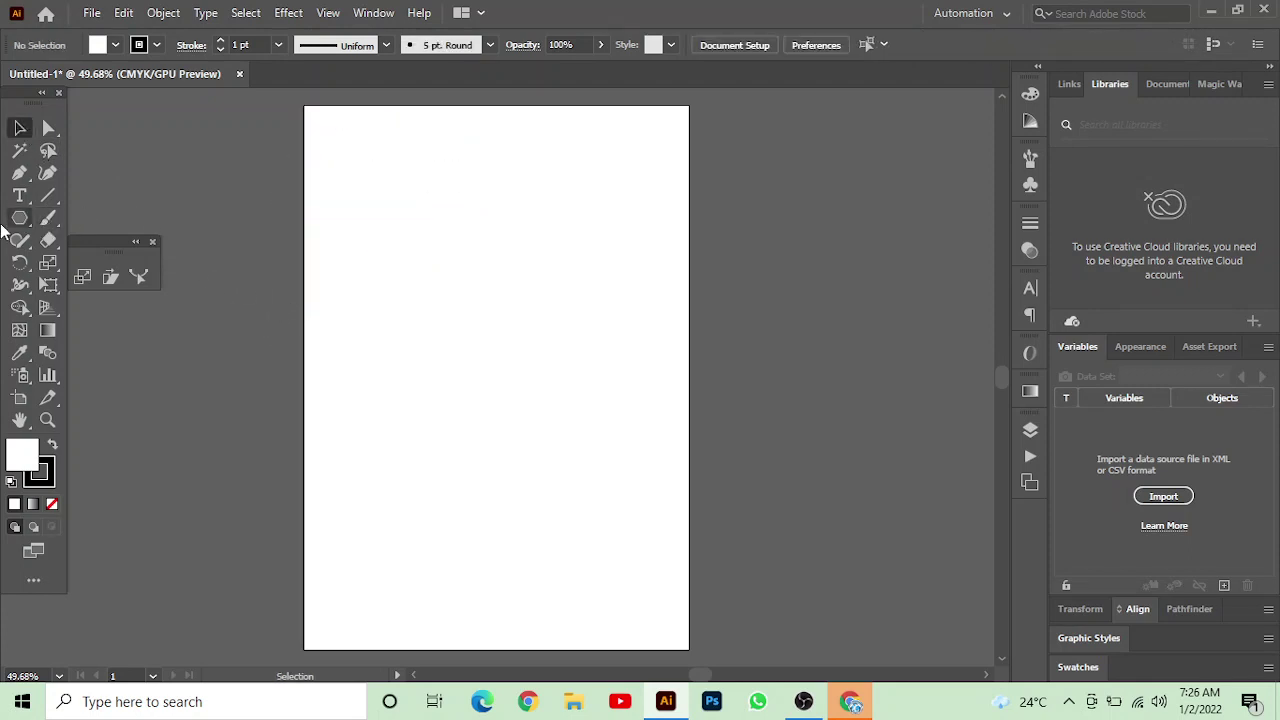
Create a precise 4 × 4 in square using the Rectangle size dialog.
{"action": "right_click", "coordinate": [19, 220]}
{"action": "left_click", "coordinate": [88, 218]}
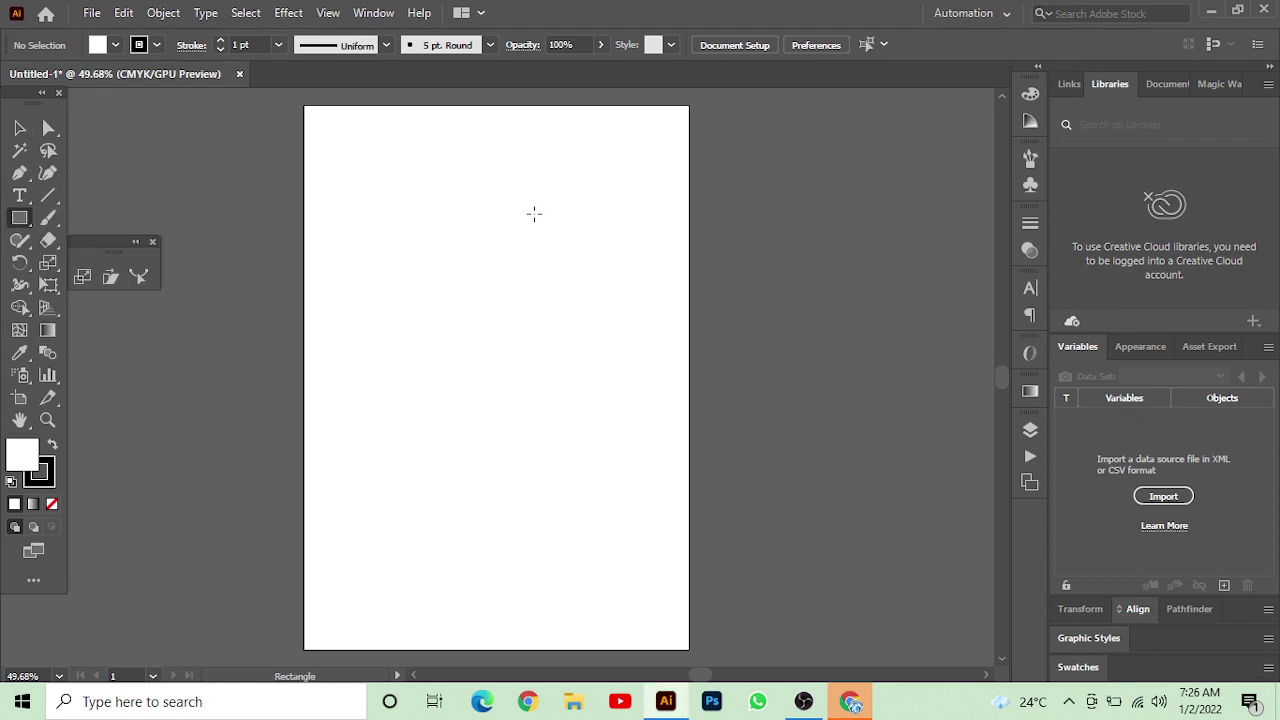
{"action": "left_click", "coordinate": [536, 214]}
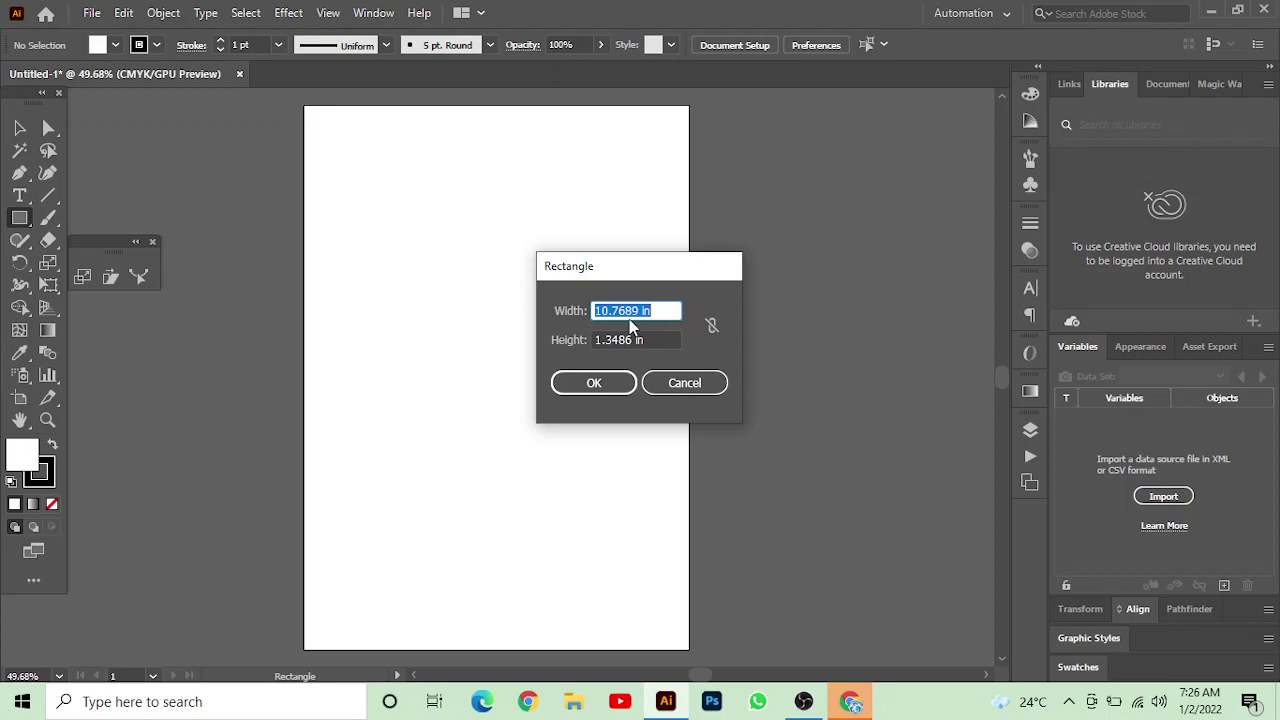
{"action": "left_click_drag", "start_coordinate": [637, 311], "coordinate": [560, 311]}
{"action": "type", "text": "4"}
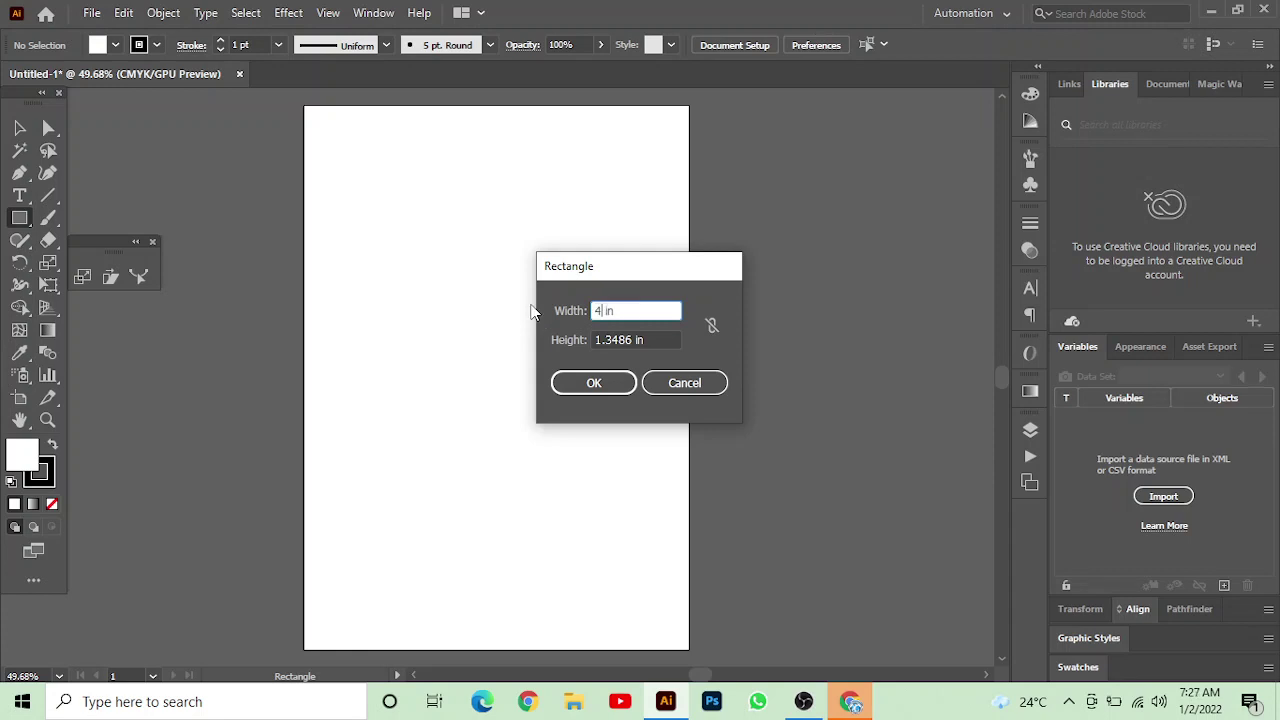
{"action": "key", "text": "Tab"}
{"action": "type", "text": "4"}
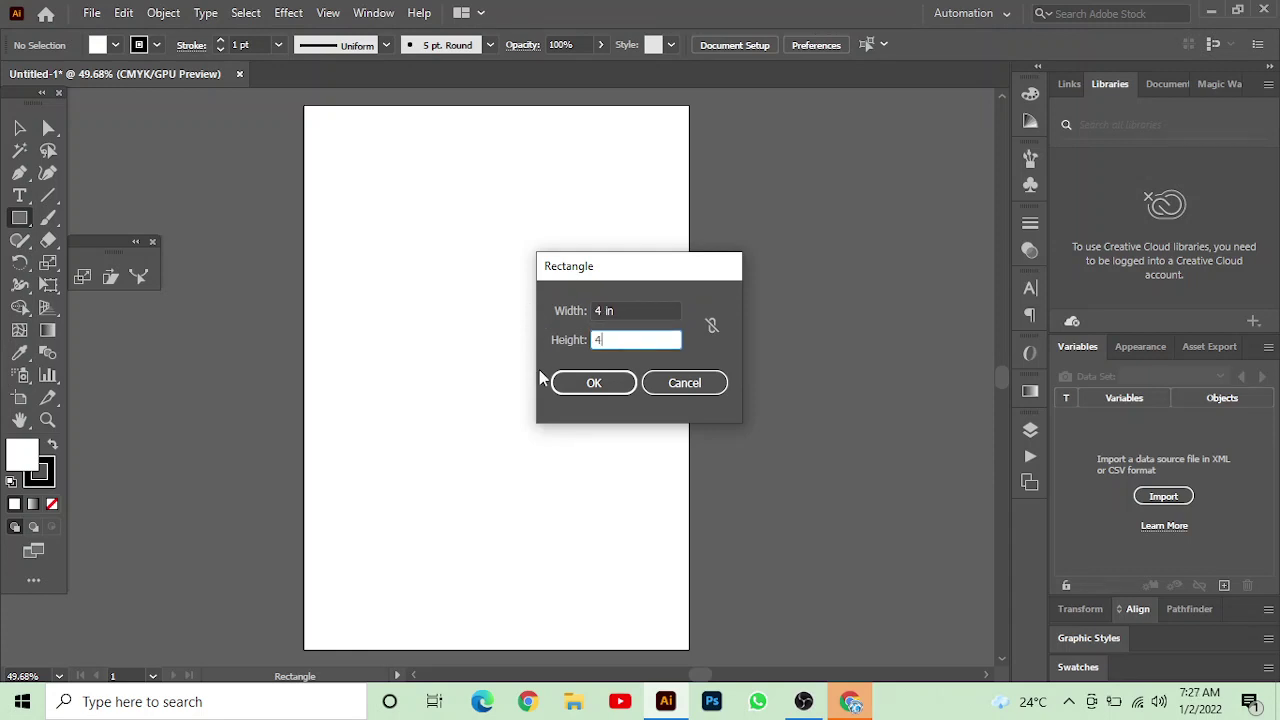
{"action": "key", "text": "Return"}
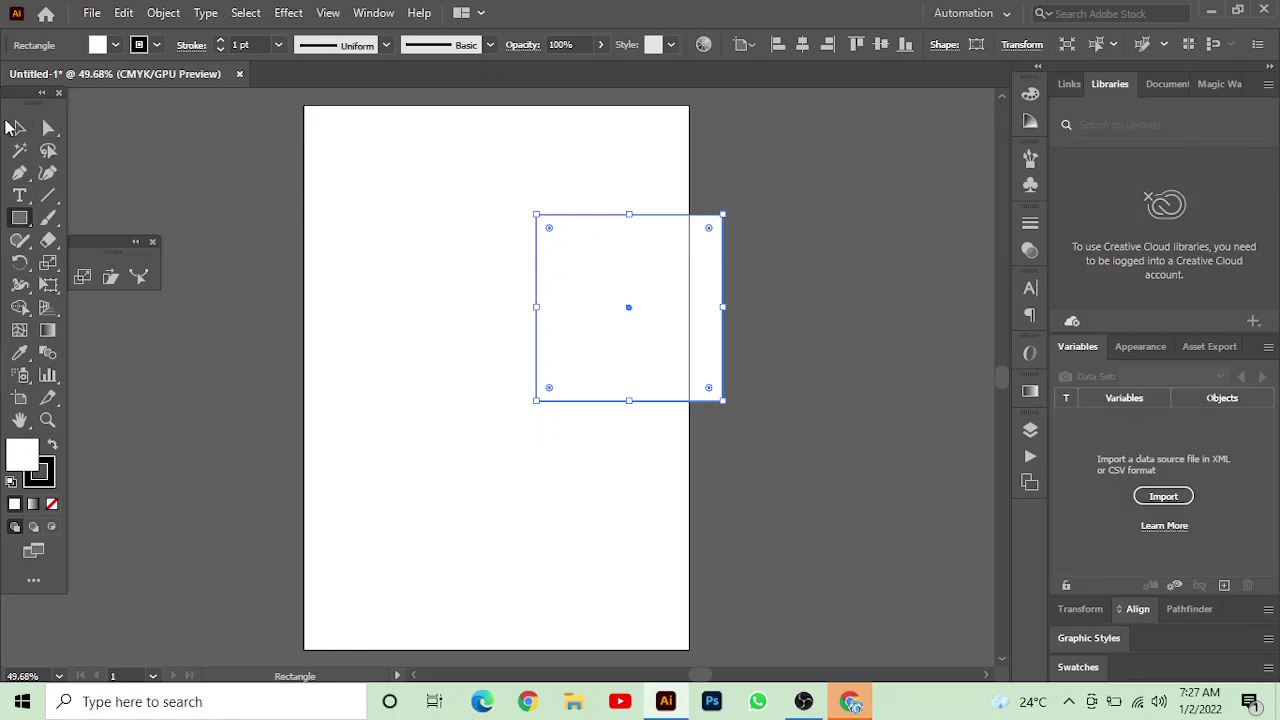
Move the square left of the artboard's centre, then select and deselect it.
{"action": "left_click", "coordinate": [19, 127]}
{"action": "left_click_drag", "start_coordinate": [628, 312], "coordinate": [485, 307]}
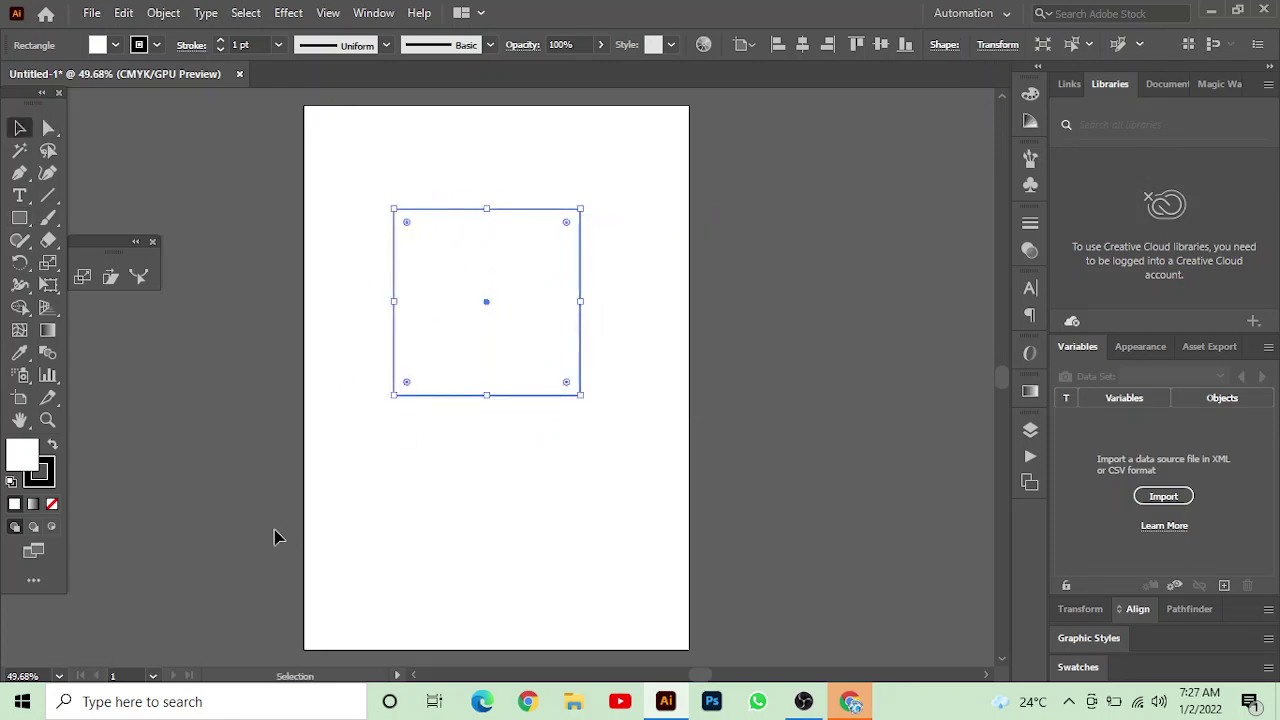
{"action": "left_click_drag", "start_coordinate": [331, 171], "coordinate": [625, 492]}
{"action": "left_click", "coordinate": [452, 423]}
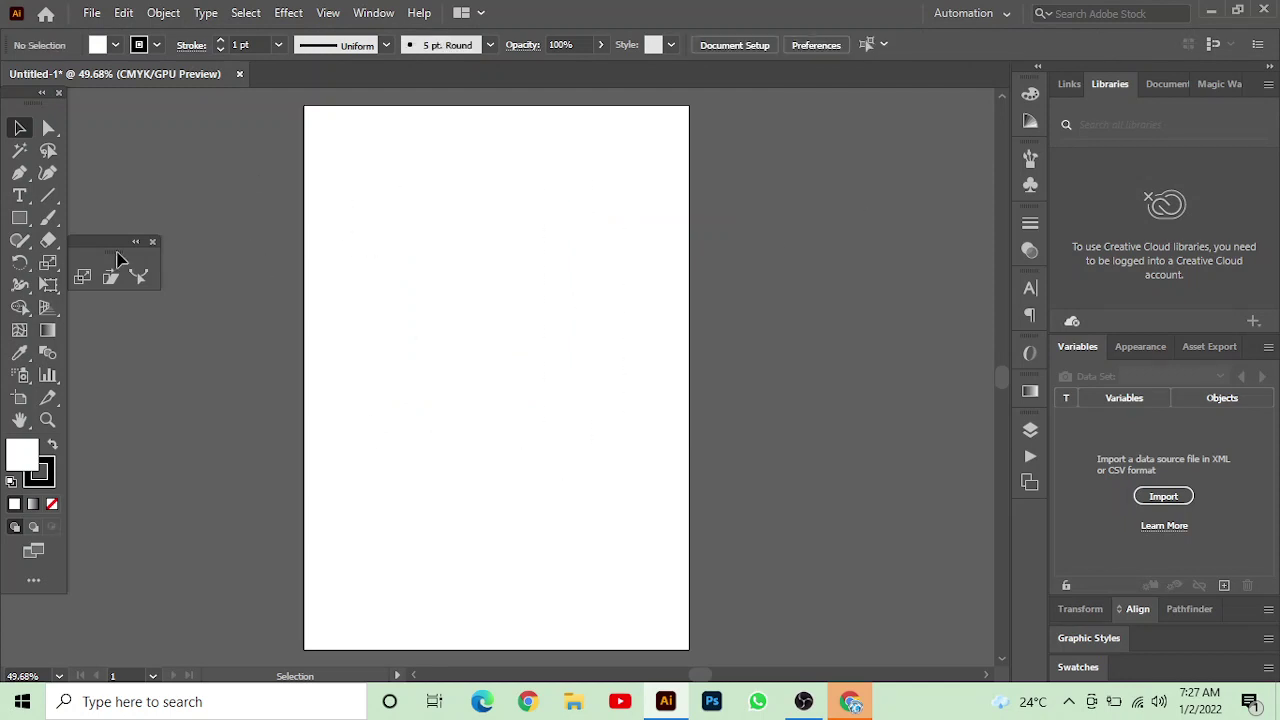
{"action": "left_click", "coordinate": [19, 218]}
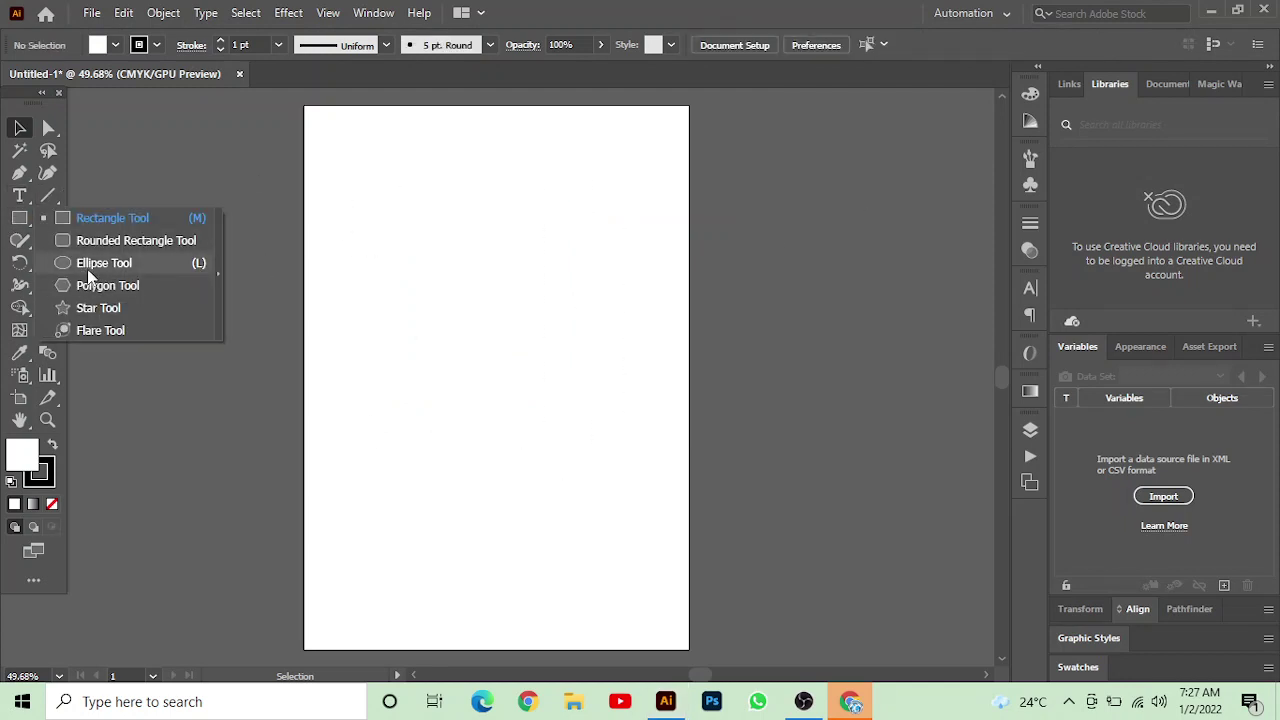
{"action": "left_click", "coordinate": [97, 332]}
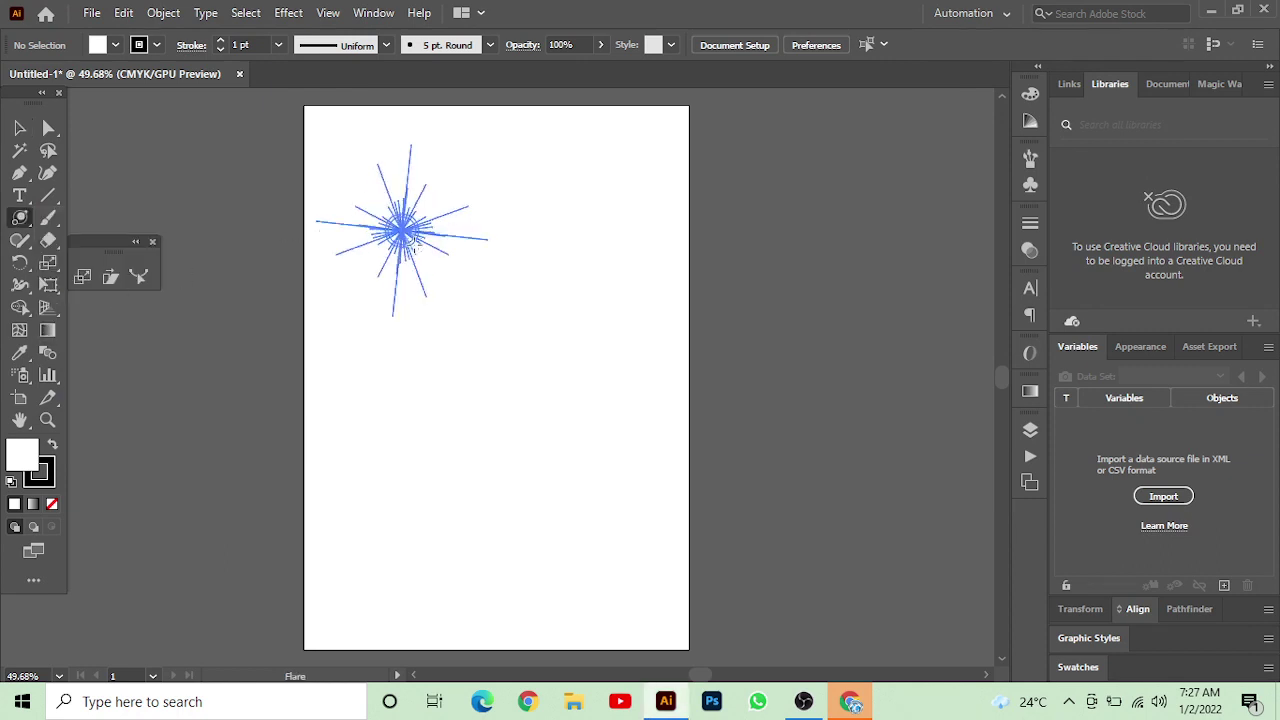
{"action": "left_click_drag", "start_coordinate": [402, 231], "coordinate": [420, 265]}
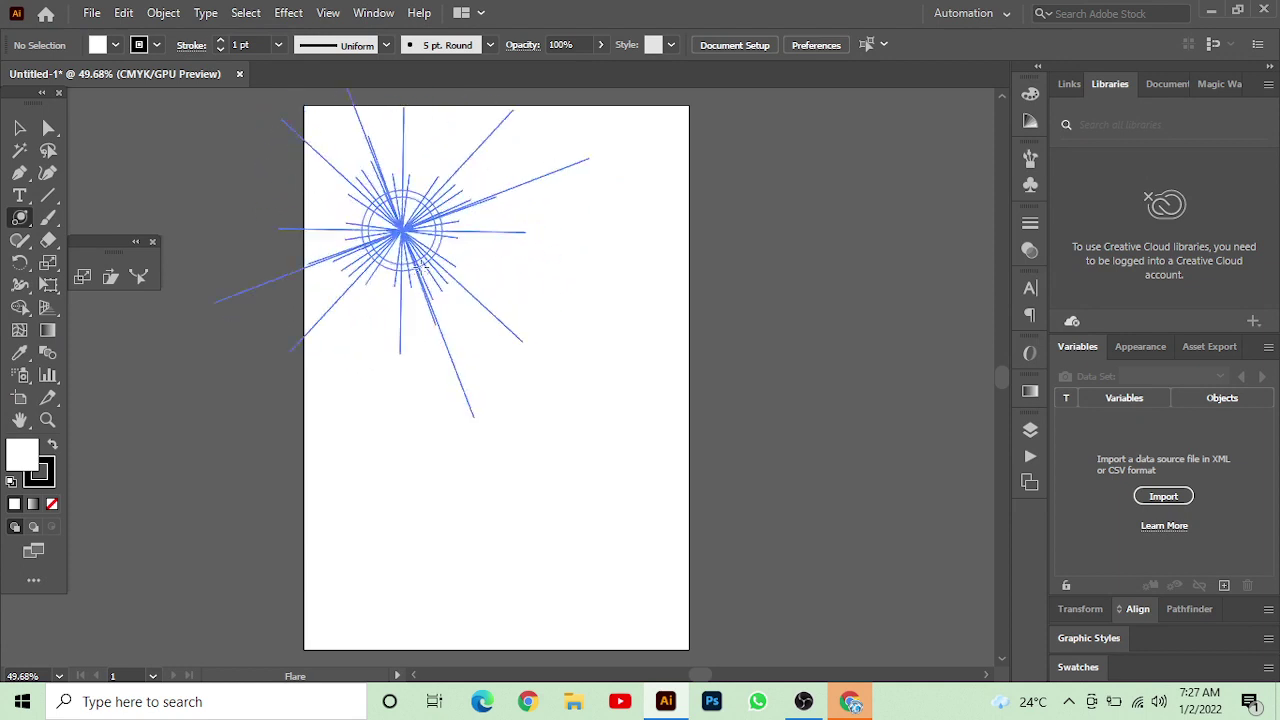
{"action": "left_click_drag", "start_coordinate": [372, 196], "coordinate": [372, 196]}
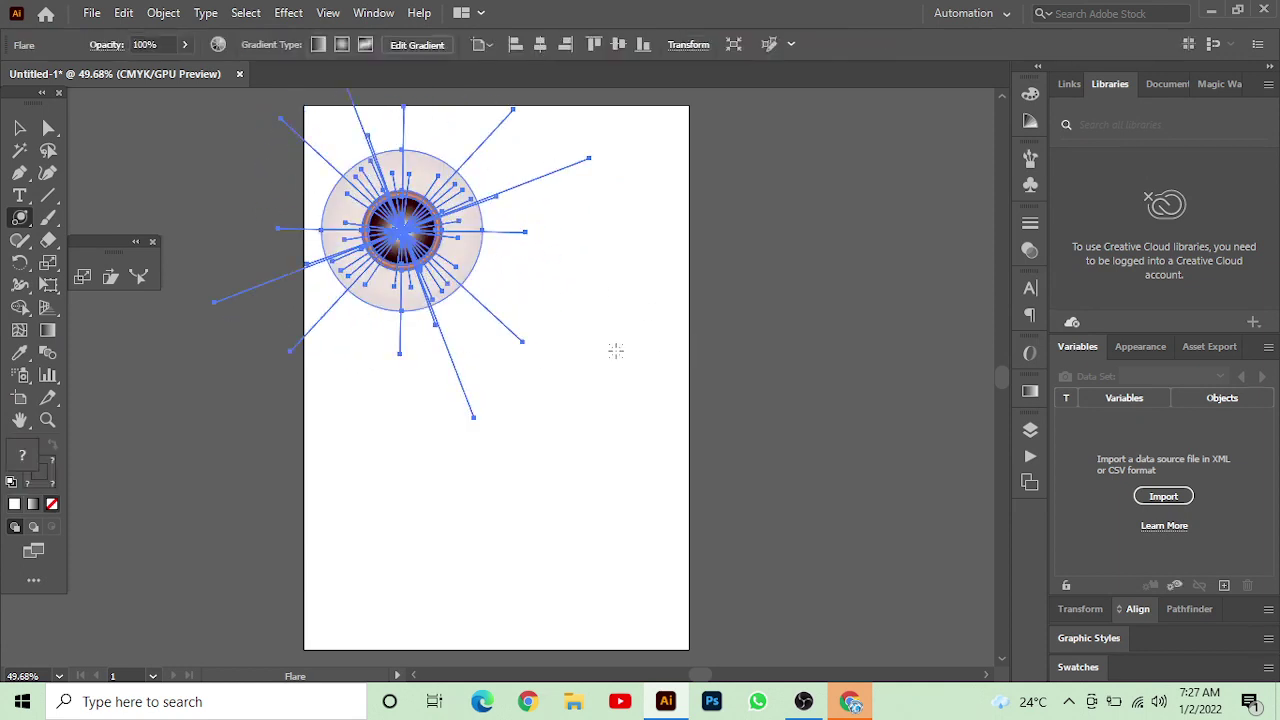
{"action": "left_click_drag", "start_coordinate": [614, 351], "coordinate": [607, 362]}
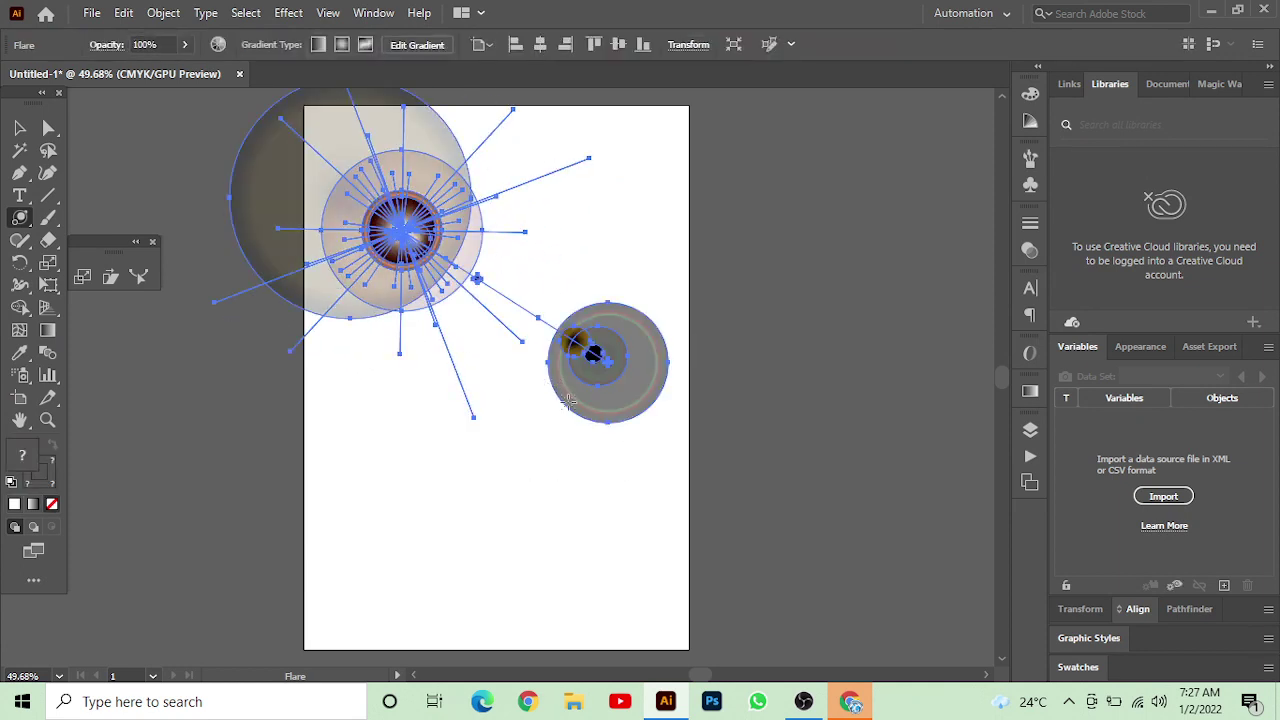
{"action": "left_click", "coordinate": [749, 461]}
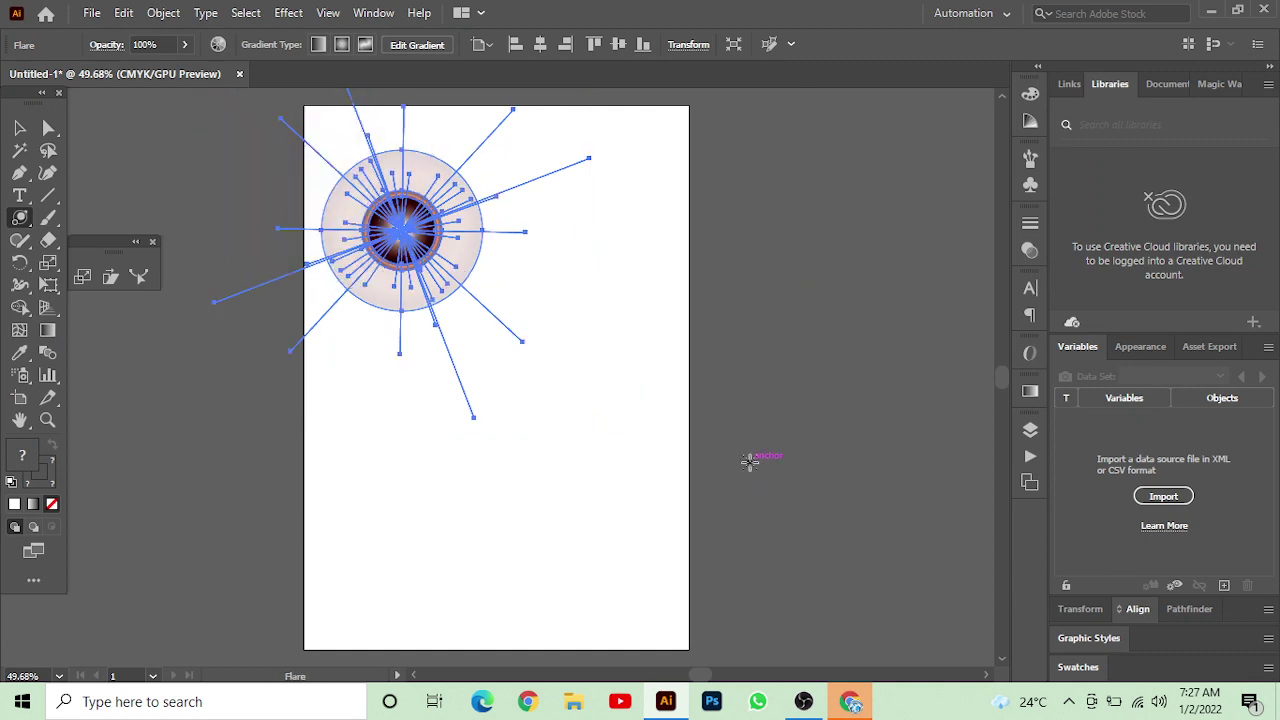
{"action": "key", "text": "Delete"}
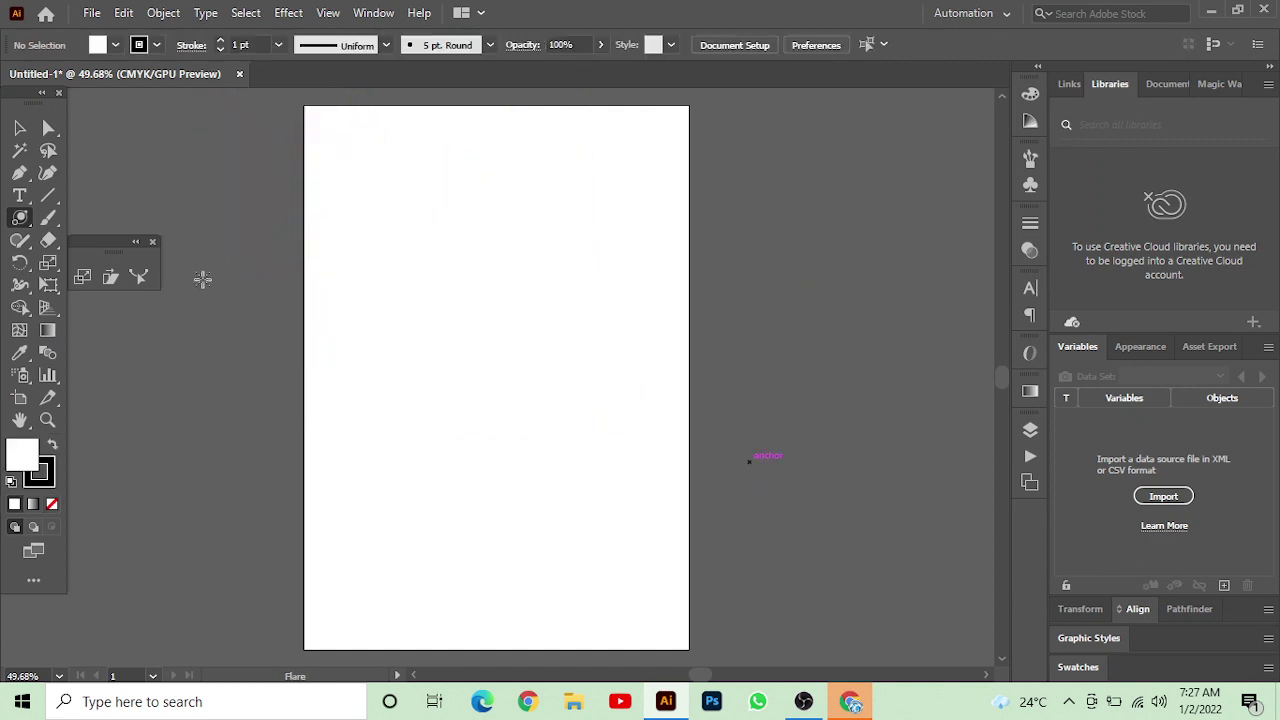
Draw a 1.55 × 1.55 in square at the artboard's top-left, then drag it downward.
{"action": "right_click", "coordinate": [20, 217]}
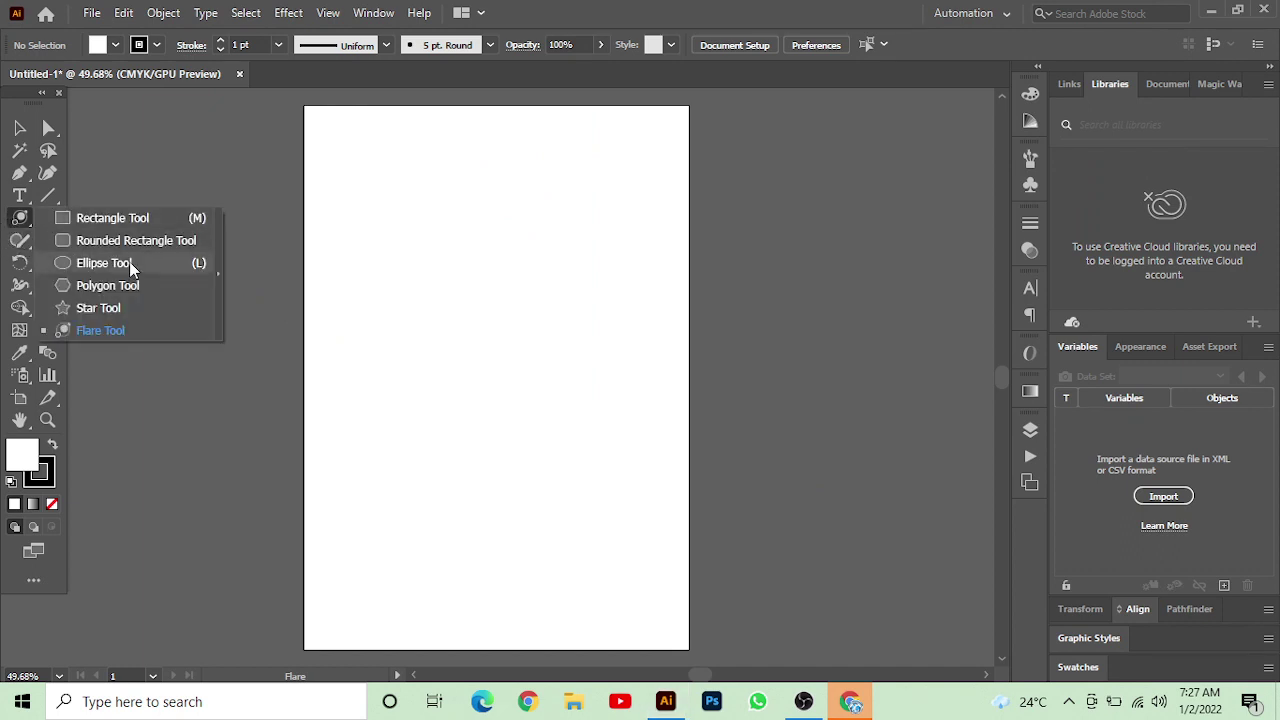
{"action": "left_click", "coordinate": [103, 218]}
{"action": "scroll", "coordinate": [374, 257], "scroll_direction": "up", "scroll_amount": 1}
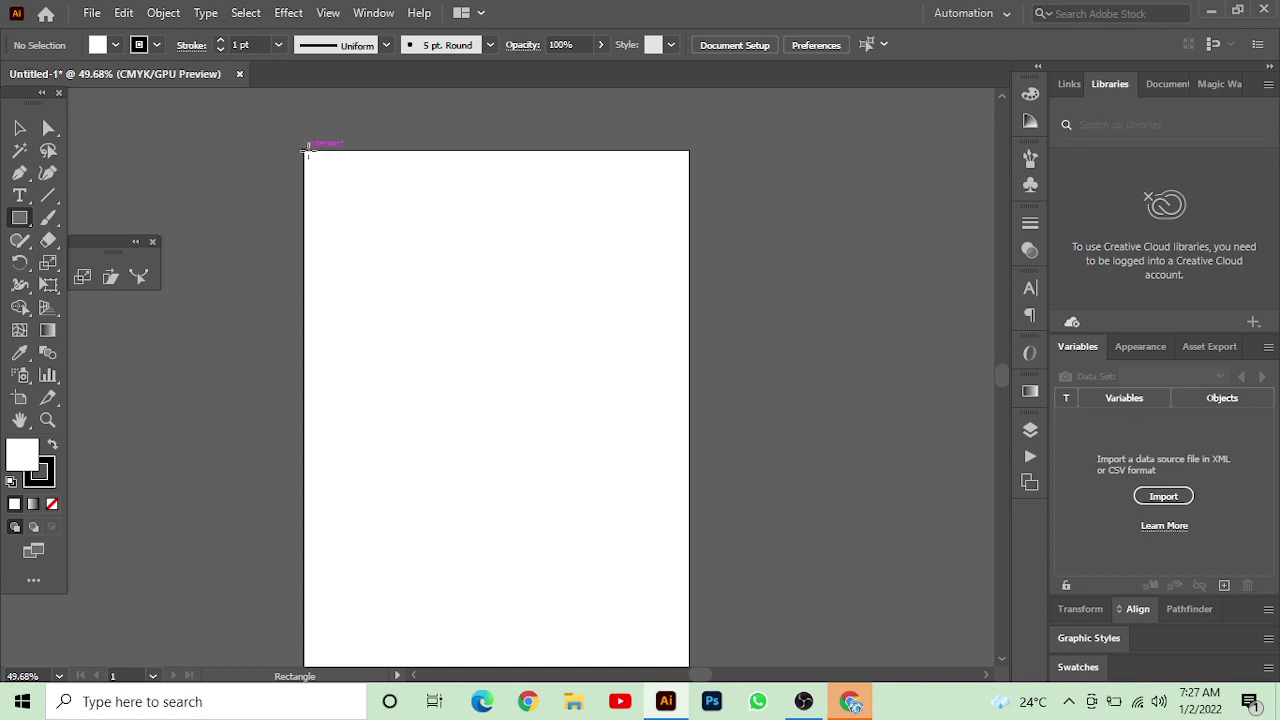
{"action": "mouse_move", "coordinate": [310, 158]}
{"action": "left_mouse_down"}
{"action": "mouse_move", "coordinate": [406, 253]}
{"action": "mouse_move", "coordinate": [386, 238]}
{"action": "left_mouse_up"}
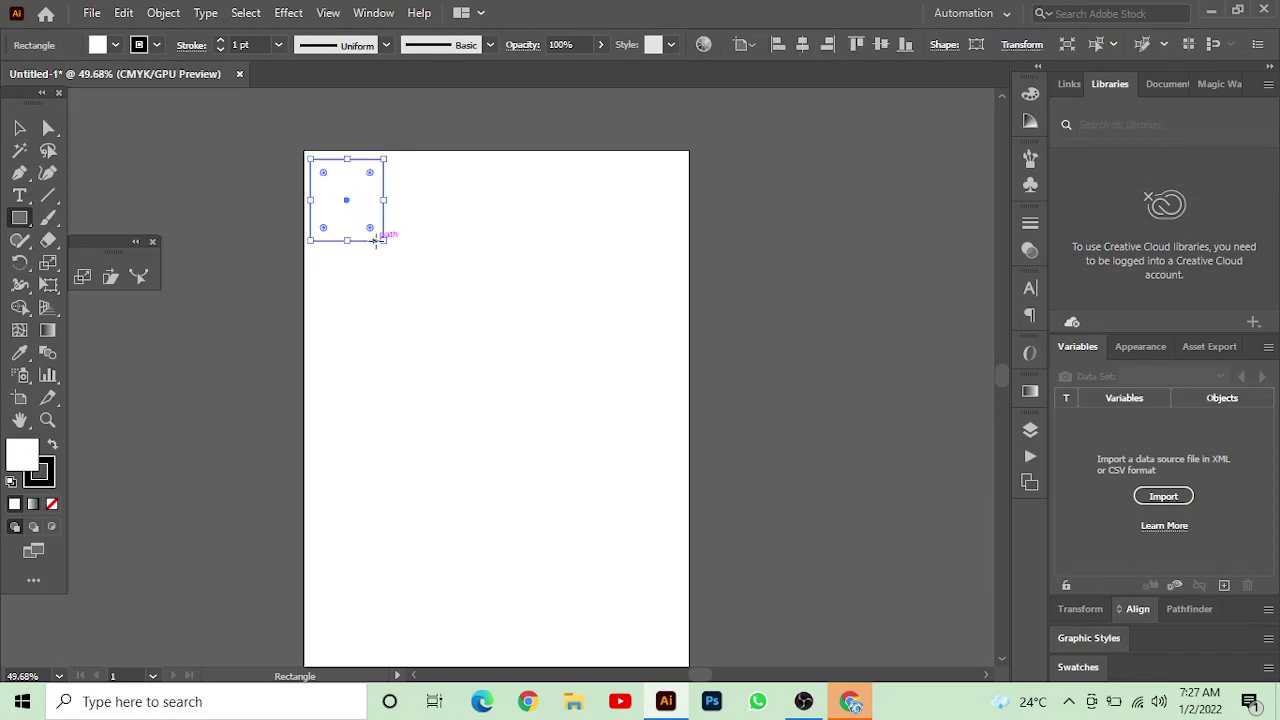
{"action": "scroll", "coordinate": [338, 235], "scroll_direction": "down", "scroll_amount": 1}
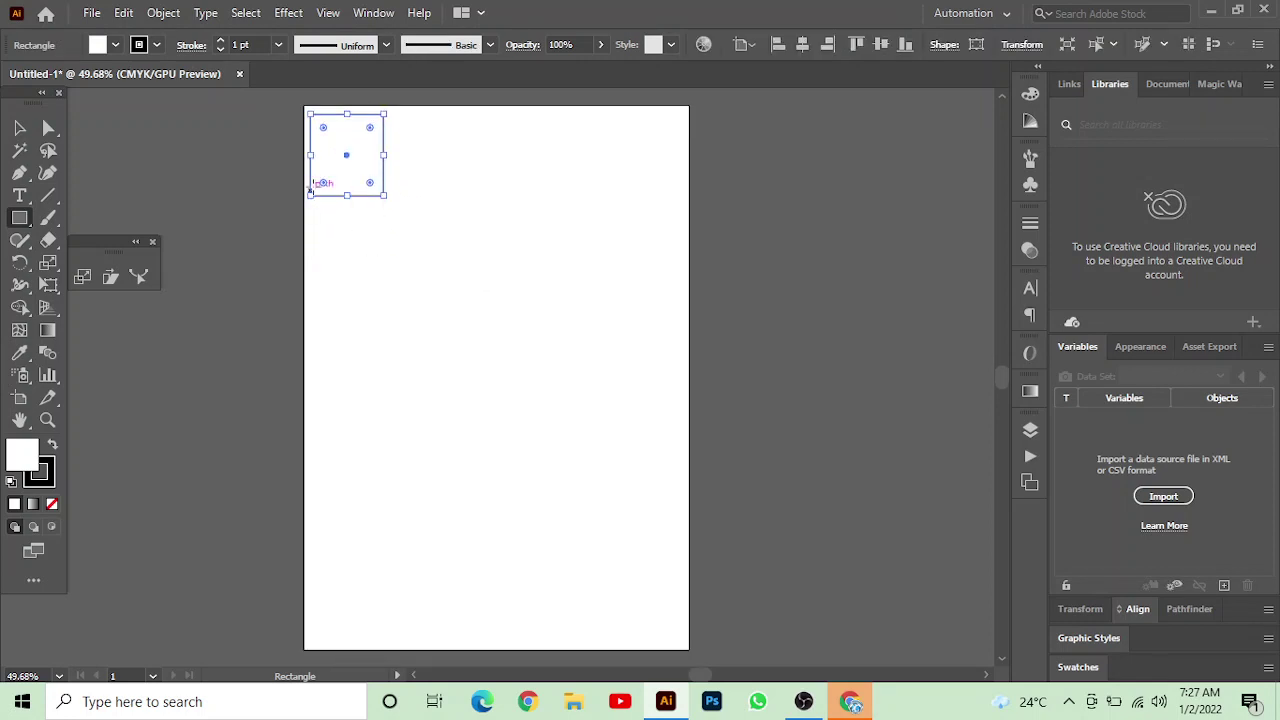
{"action": "left_click", "coordinate": [19, 129]}
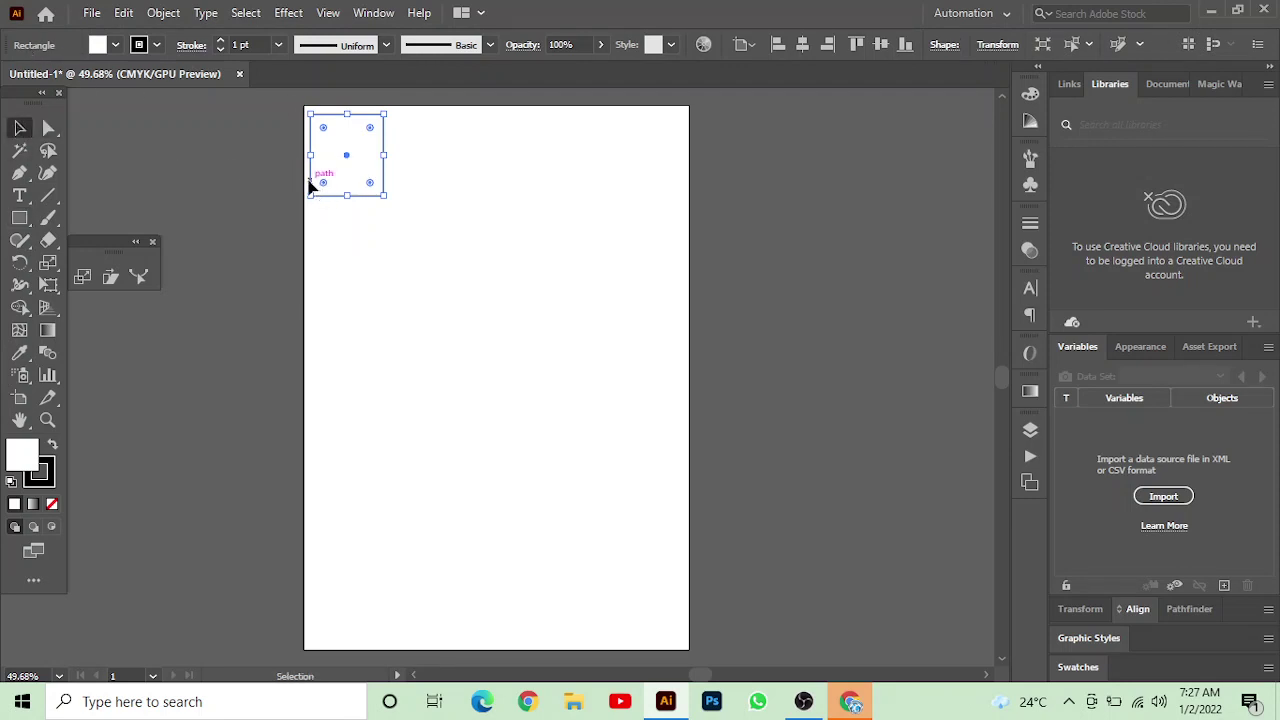
{"action": "left_click_drag", "start_coordinate": [309, 182], "coordinate": [312, 285]}
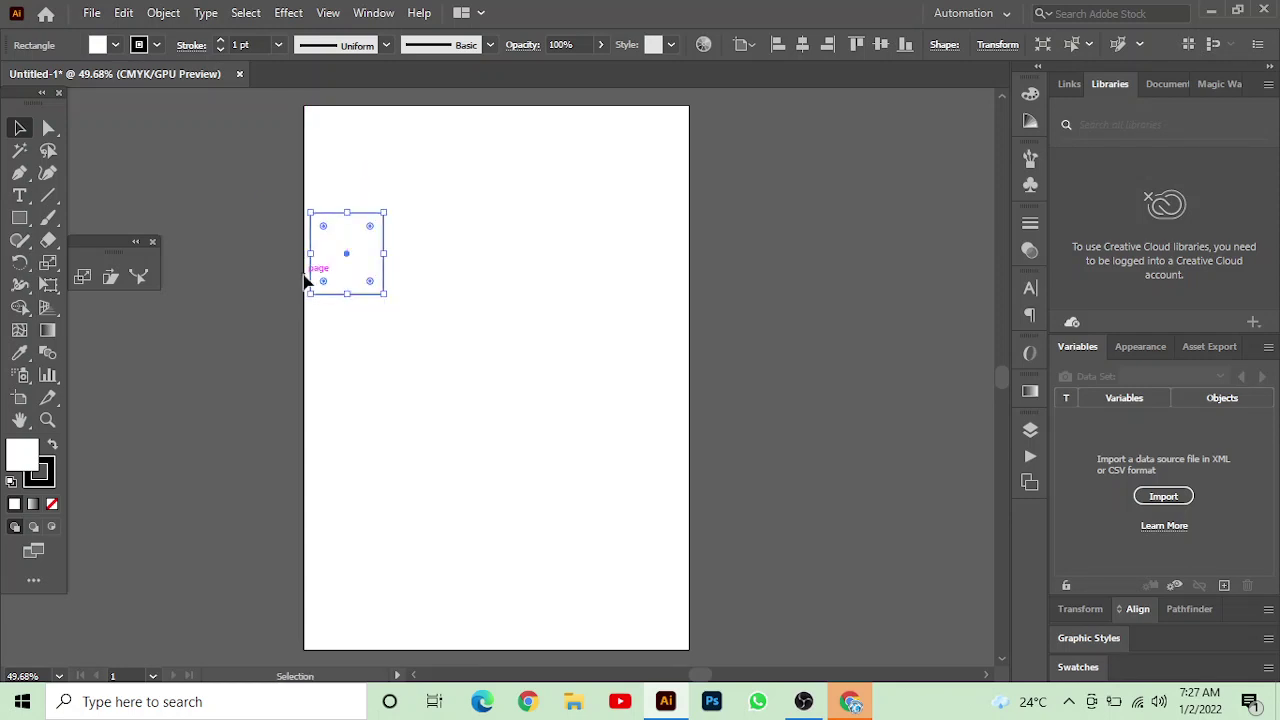
Undo the duplicate, place a square copy below the original, and select both squares.
{"action": "key", "text": "ctrl+z"}
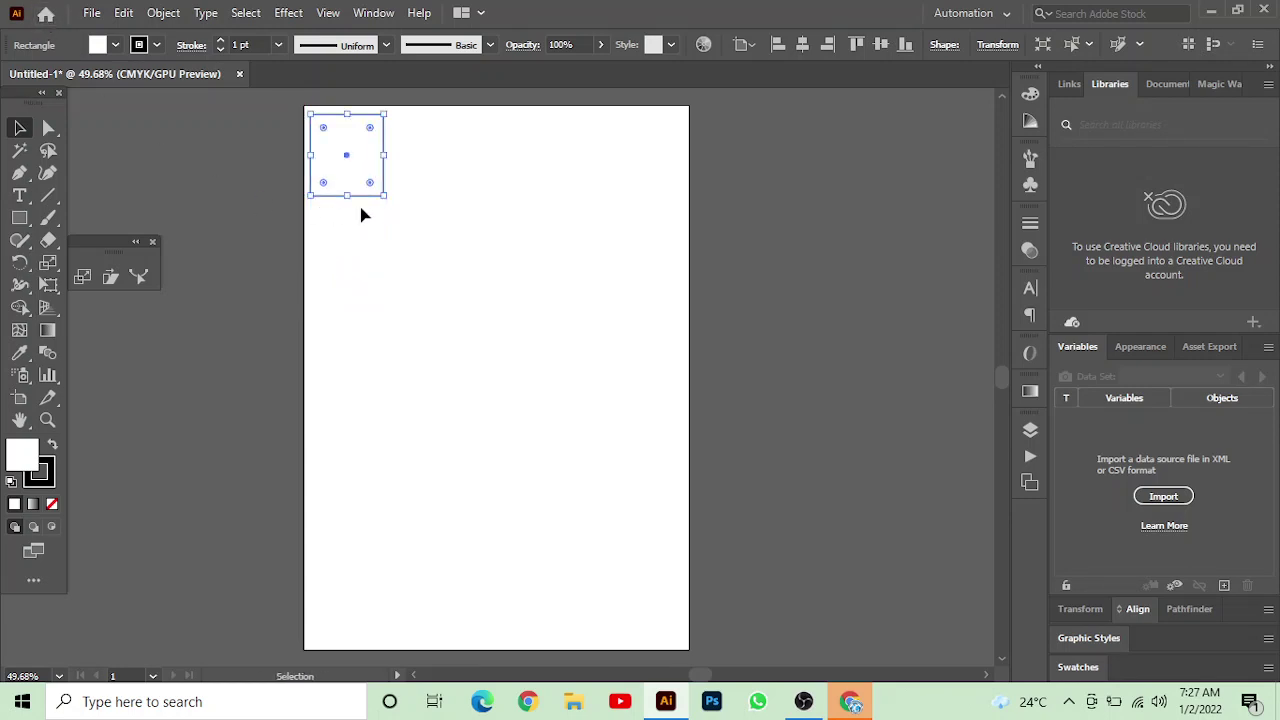
{"action": "mouse_move", "coordinate": [329, 198]}
{"action": "left_mouse_down"}
{"action": "mouse_move", "coordinate": [326, 318]}
{"action": "mouse_move", "coordinate": [333, 308]}
{"action": "left_mouse_up"}
{"action": "left_click", "coordinate": [466, 186]}
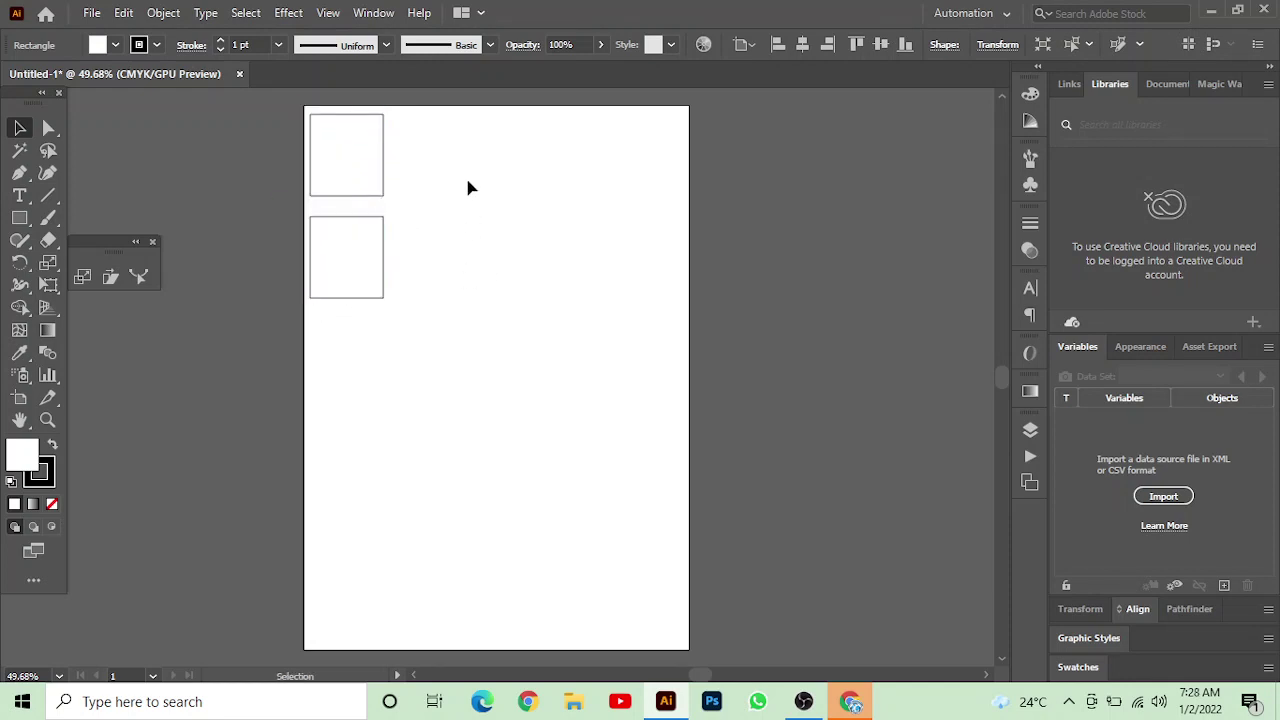
{"action": "mouse_move", "coordinate": [447, 87]}
{"action": "left_mouse_down"}
{"action": "mouse_move", "coordinate": [347, 308]}
{"action": "mouse_move", "coordinate": [397, 172]}
{"action": "mouse_move", "coordinate": [466, 158]}
{"action": "mouse_move", "coordinate": [474, 98]}
{"action": "mouse_move", "coordinate": [356, 74]}
{"action": "left_mouse_up"}
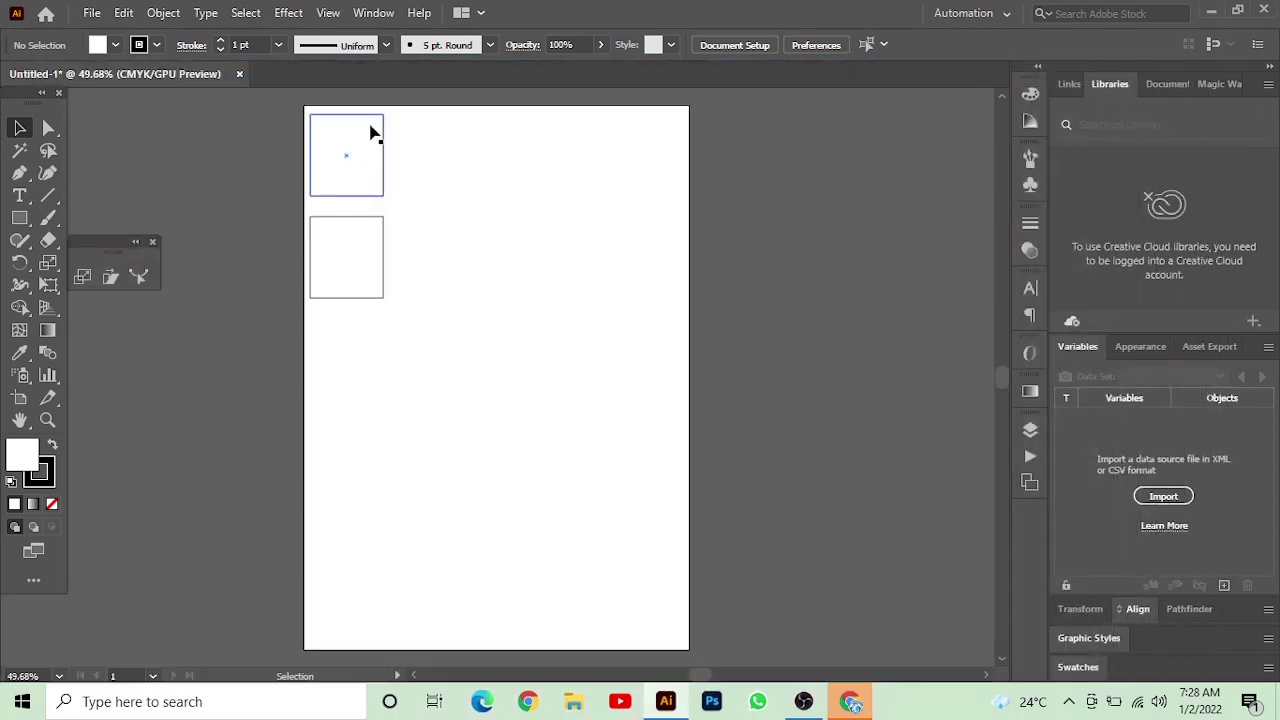
{"action": "left_click_drag", "start_coordinate": [422, 112], "coordinate": [322, 305]}
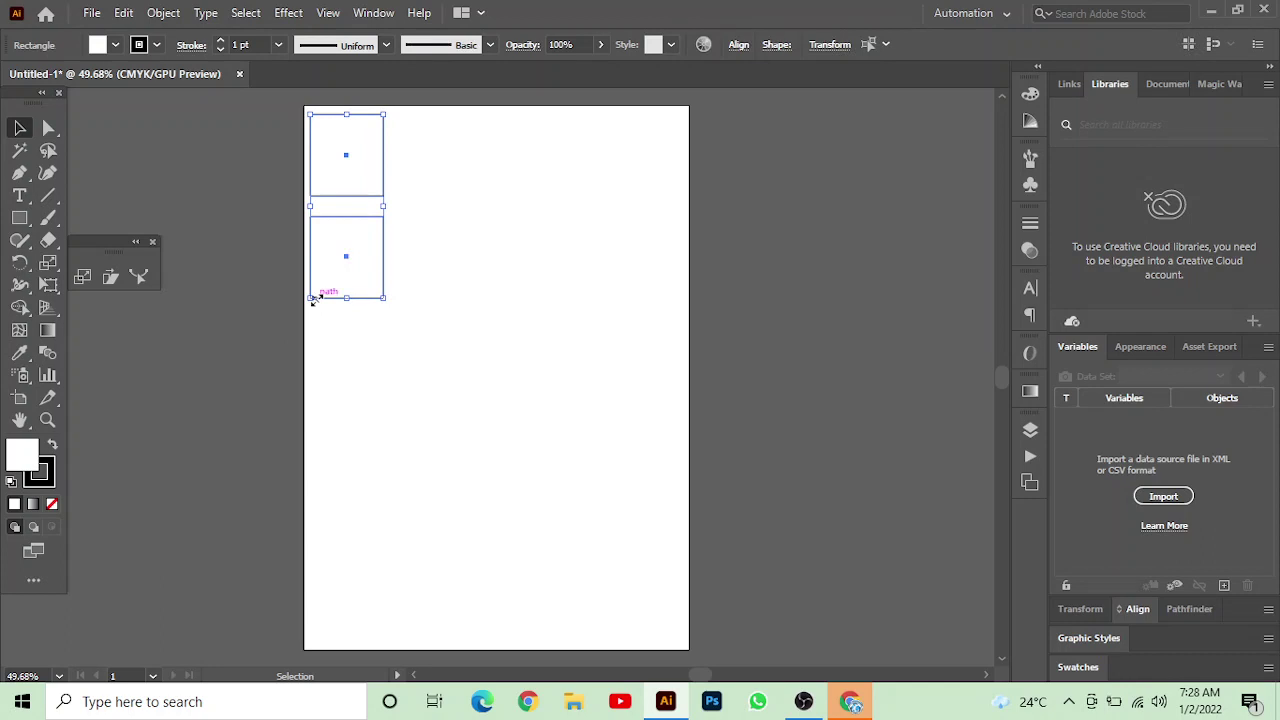
{"action": "key", "text": "a"}
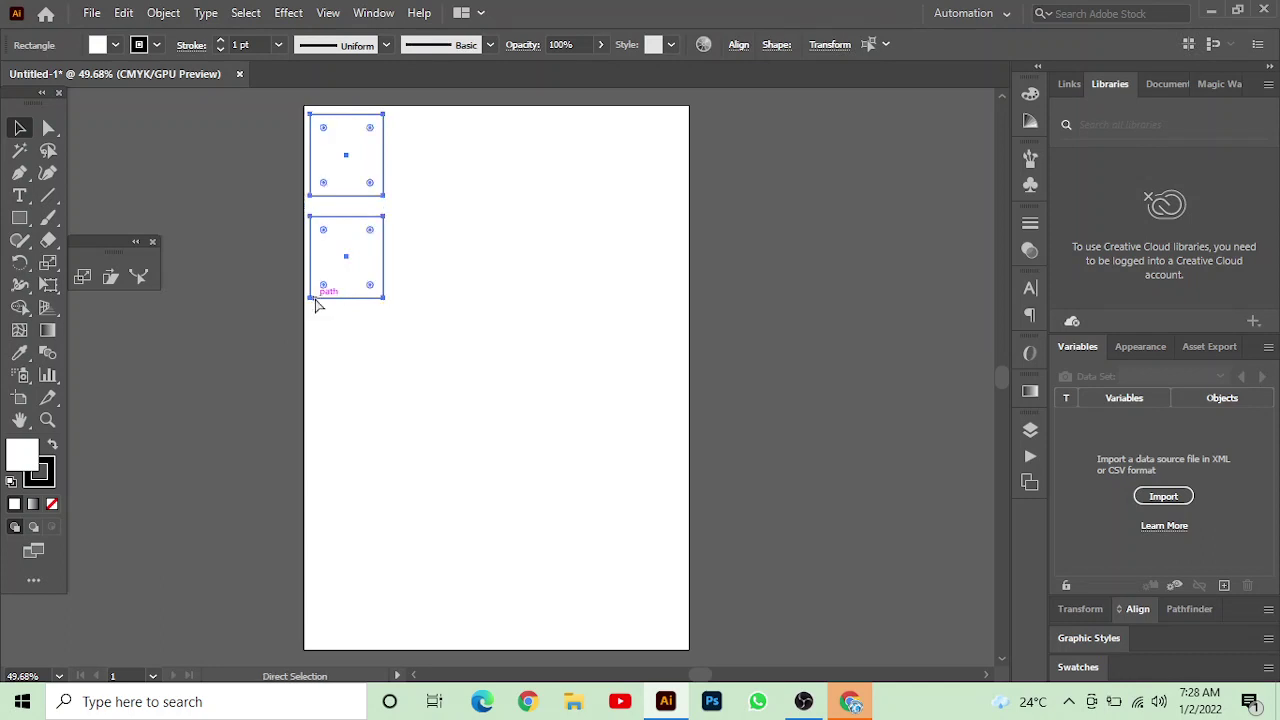
{"action": "key", "text": "v"}
{"action": "left_click", "coordinate": [387, 435]}
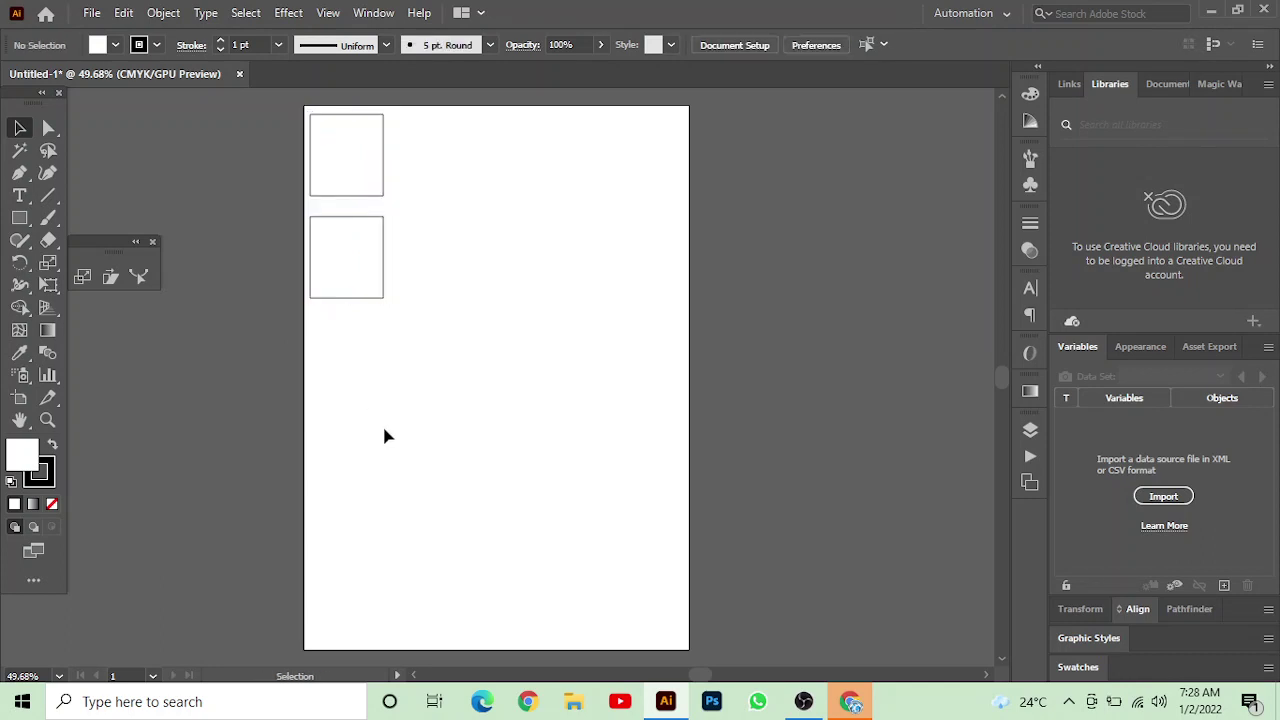
Paste copies of the square pair below the left column and delete the extra middle square.
{"action": "key", "text": "ctrl+v"}
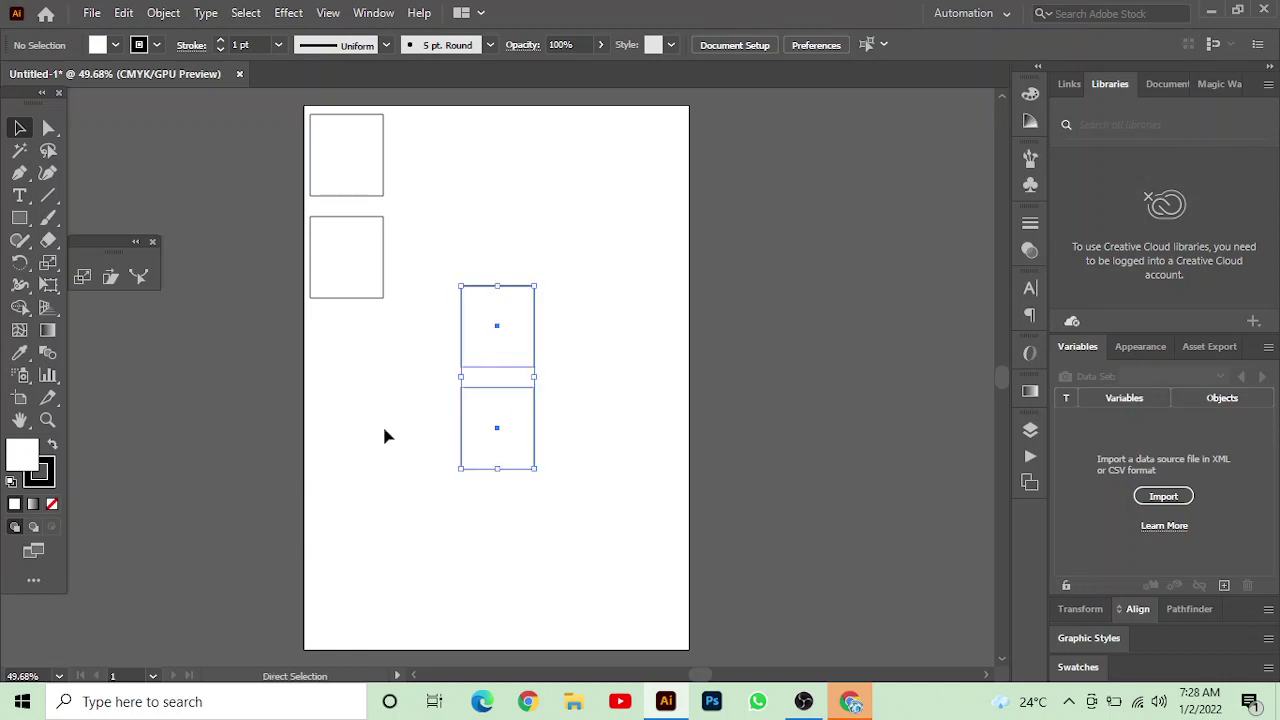
{"action": "left_click_drag", "start_coordinate": [480, 437], "coordinate": [349, 474]}
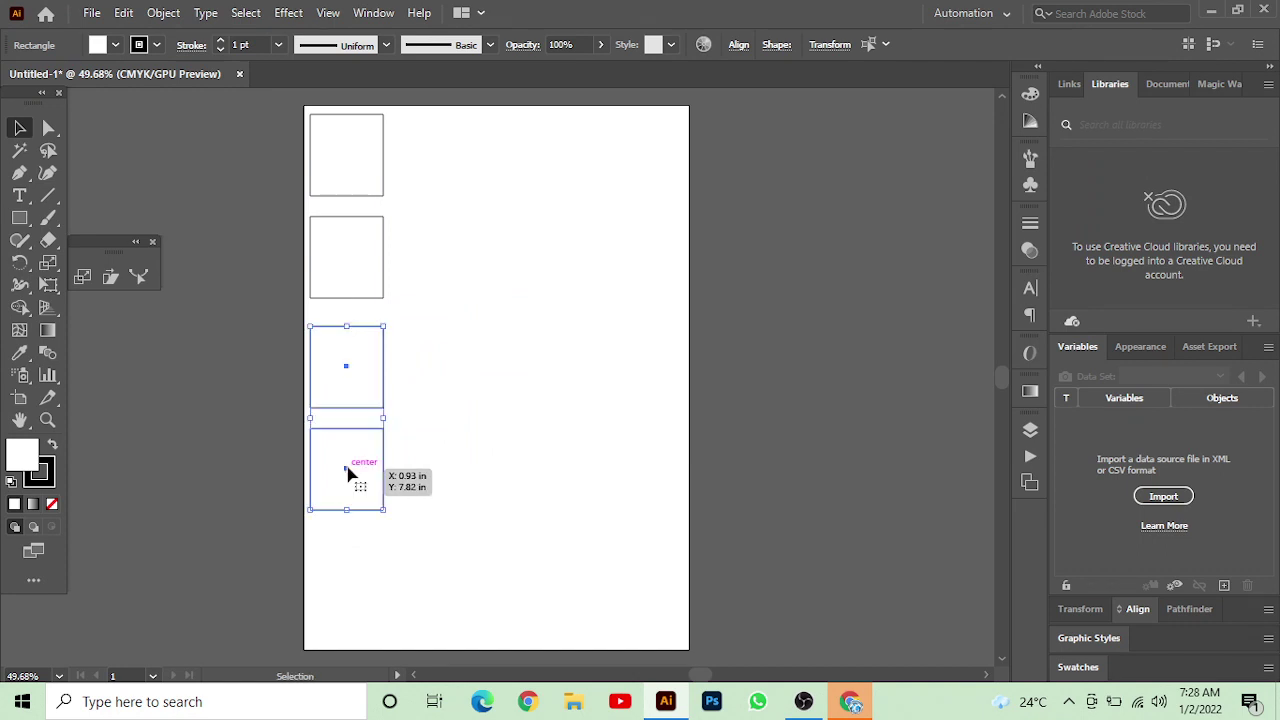
{"action": "key", "text": "ctrl"}
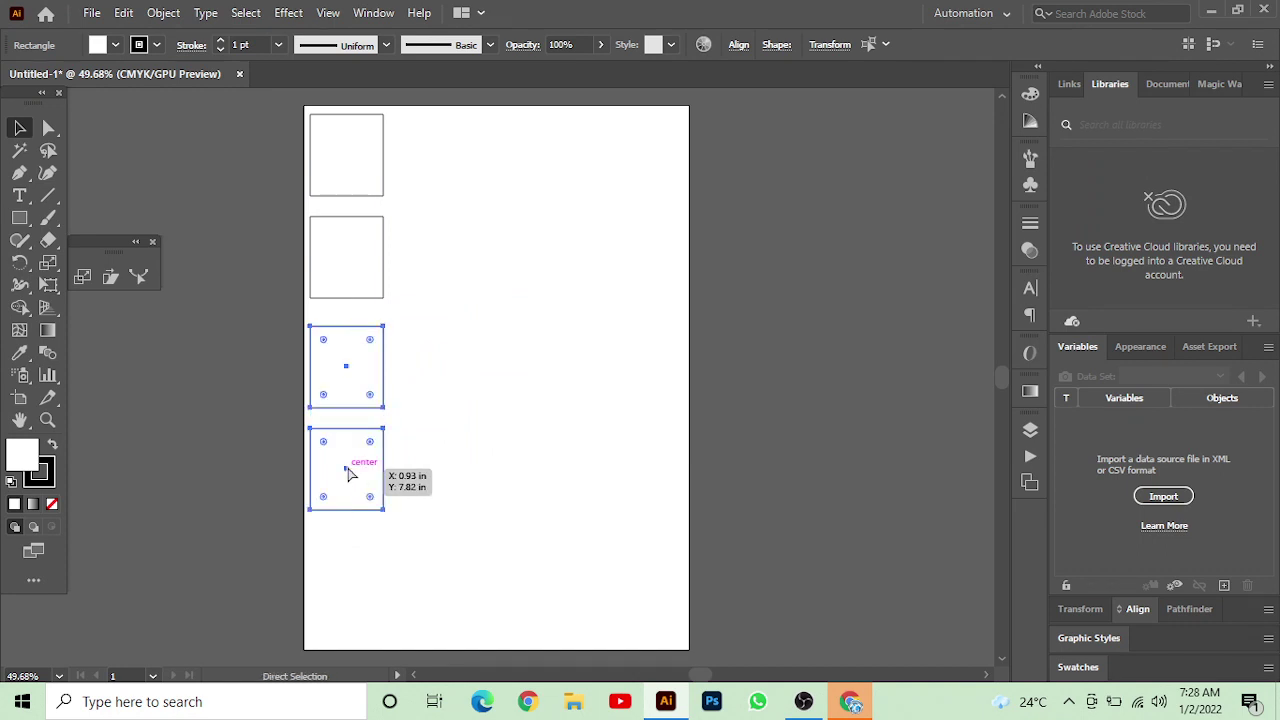
{"action": "key", "text": "ctrl+v"}
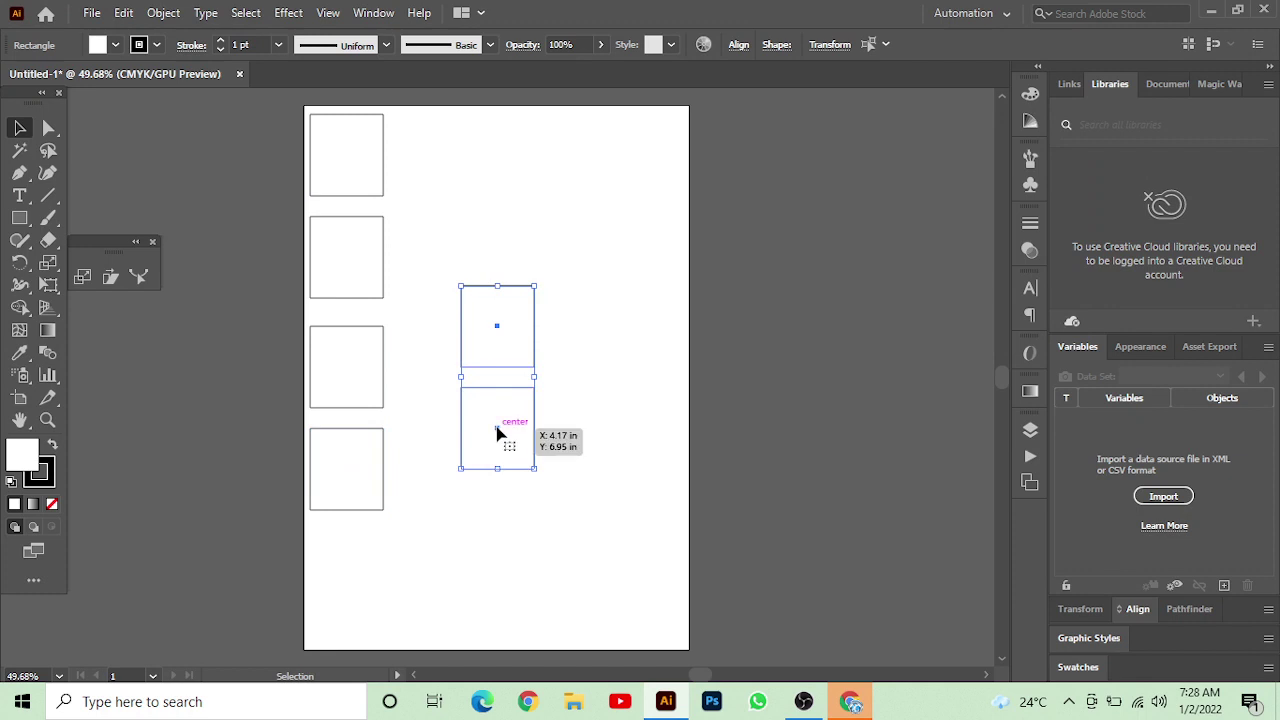
{"action": "left_click_drag", "start_coordinate": [497, 430], "coordinate": [511, 463]}
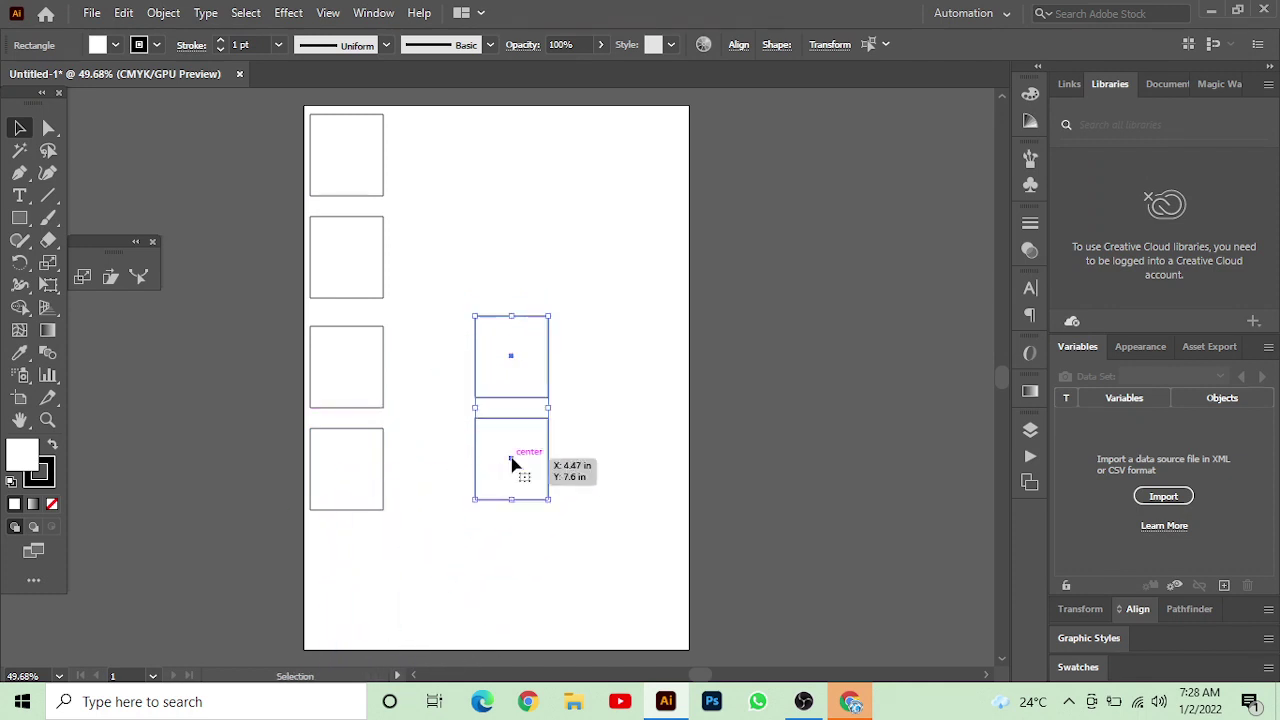
{"action": "left_click_drag", "start_coordinate": [608, 449], "coordinate": [482, 540]}
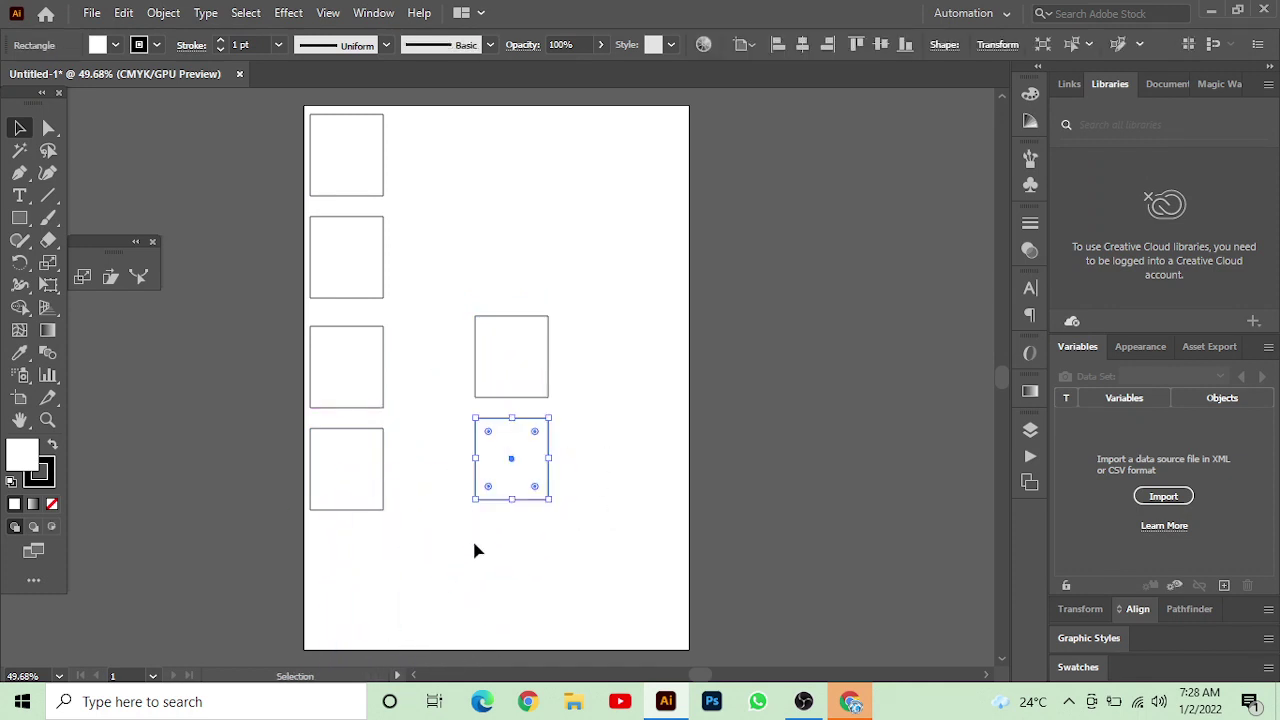
{"action": "key", "text": "Delete"}
{"action": "mouse_move", "coordinate": [488, 398]}
{"action": "left_mouse_down"}
{"action": "mouse_move", "coordinate": [419, 563]}
{"action": "mouse_move", "coordinate": [322, 620]}
{"action": "mouse_move", "coordinate": [352, 620]}
{"action": "left_mouse_up"}
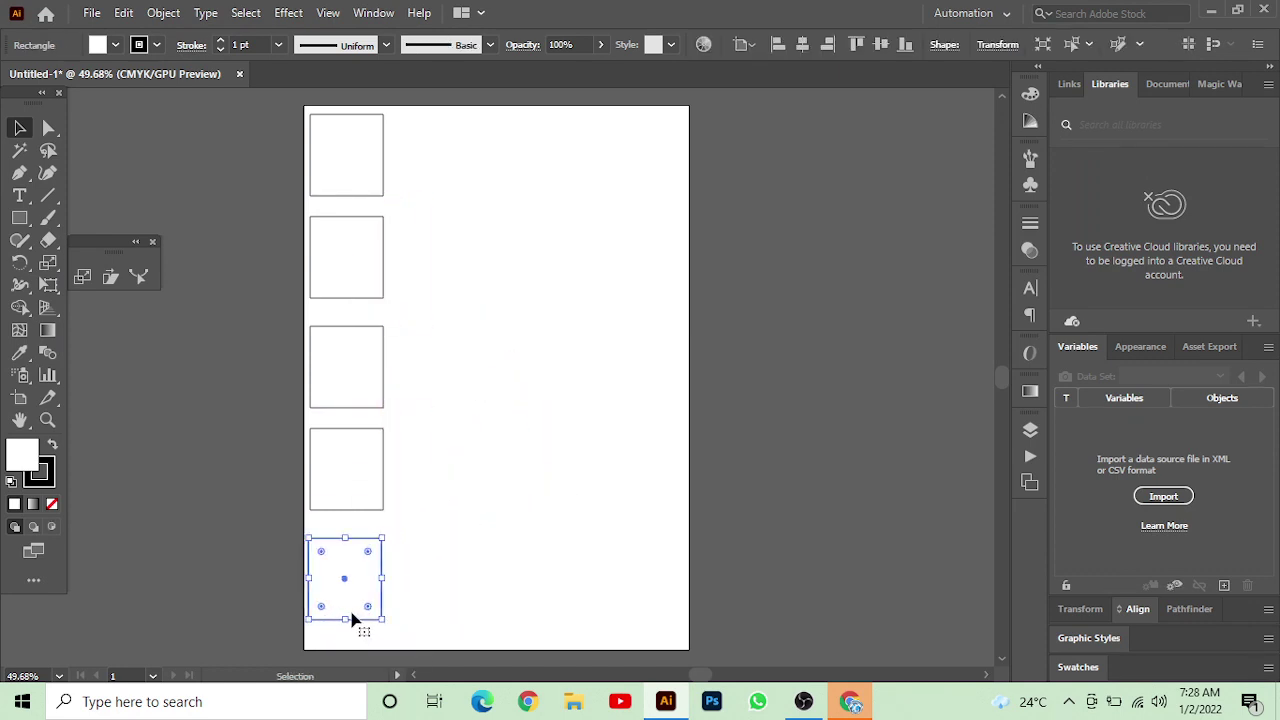
{"action": "left_click", "coordinate": [492, 433]}
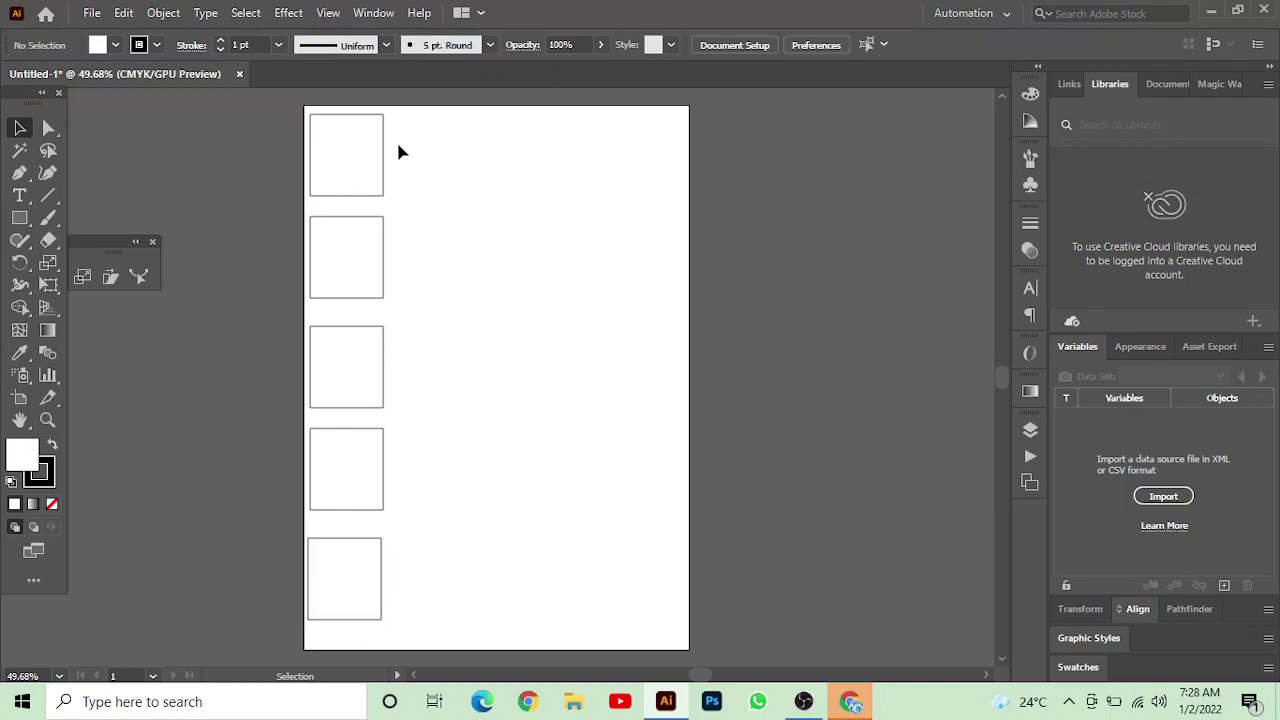
Remove the stray pasted squares and marquee-select the five-square left column.
{"action": "left_click_drag", "start_coordinate": [403, 123], "coordinate": [217, 638]}
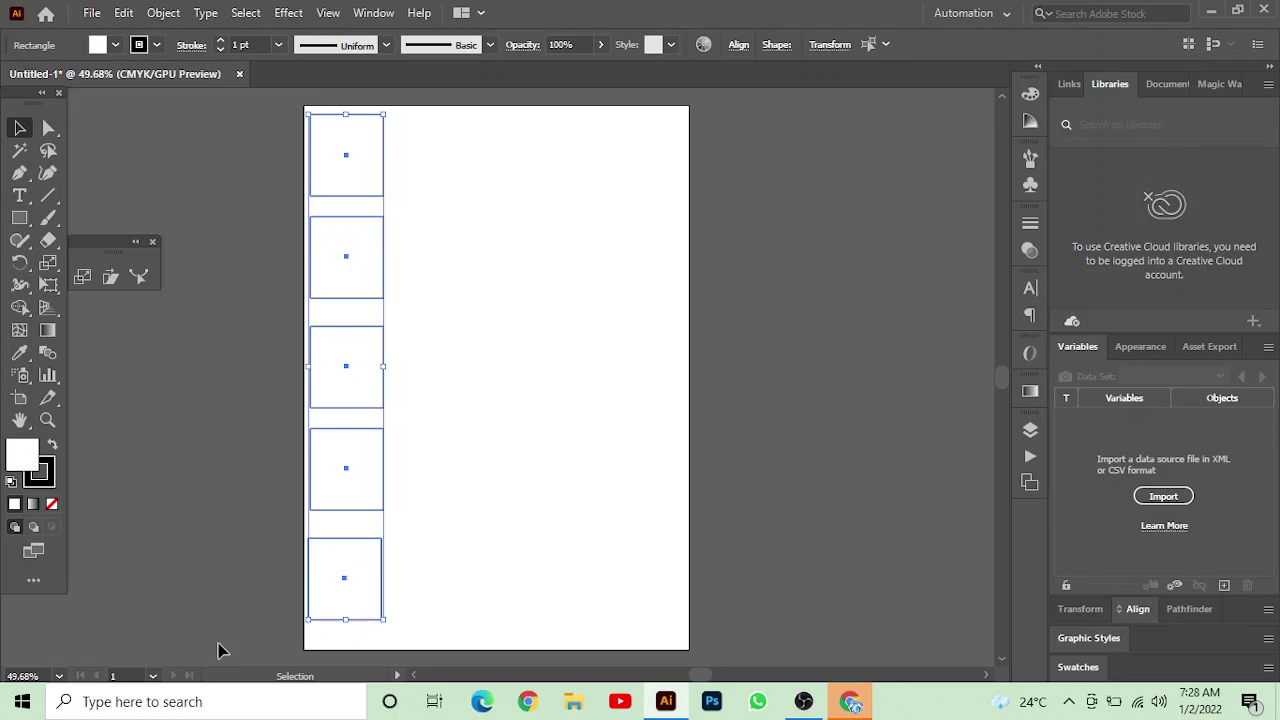
{"action": "key", "text": "a"}
{"action": "key", "text": "ctrl+v"}
{"action": "key", "text": "v"}
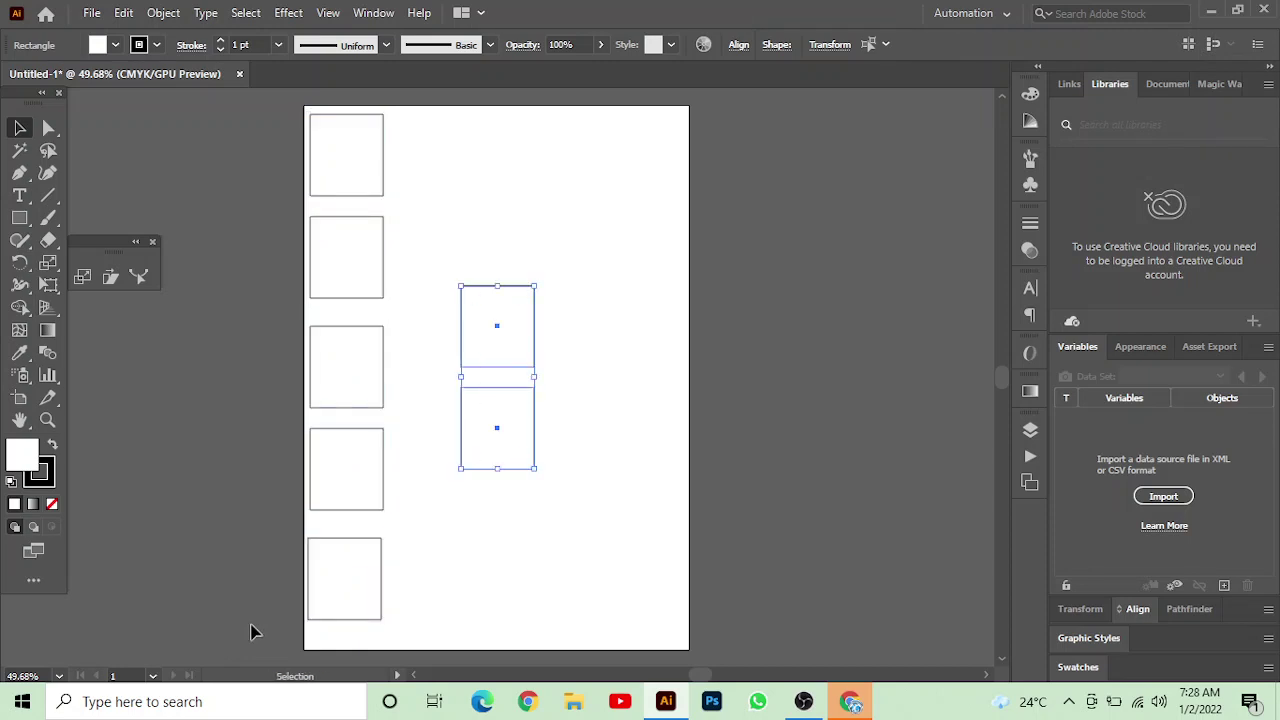
{"action": "key", "text": "Delete"}
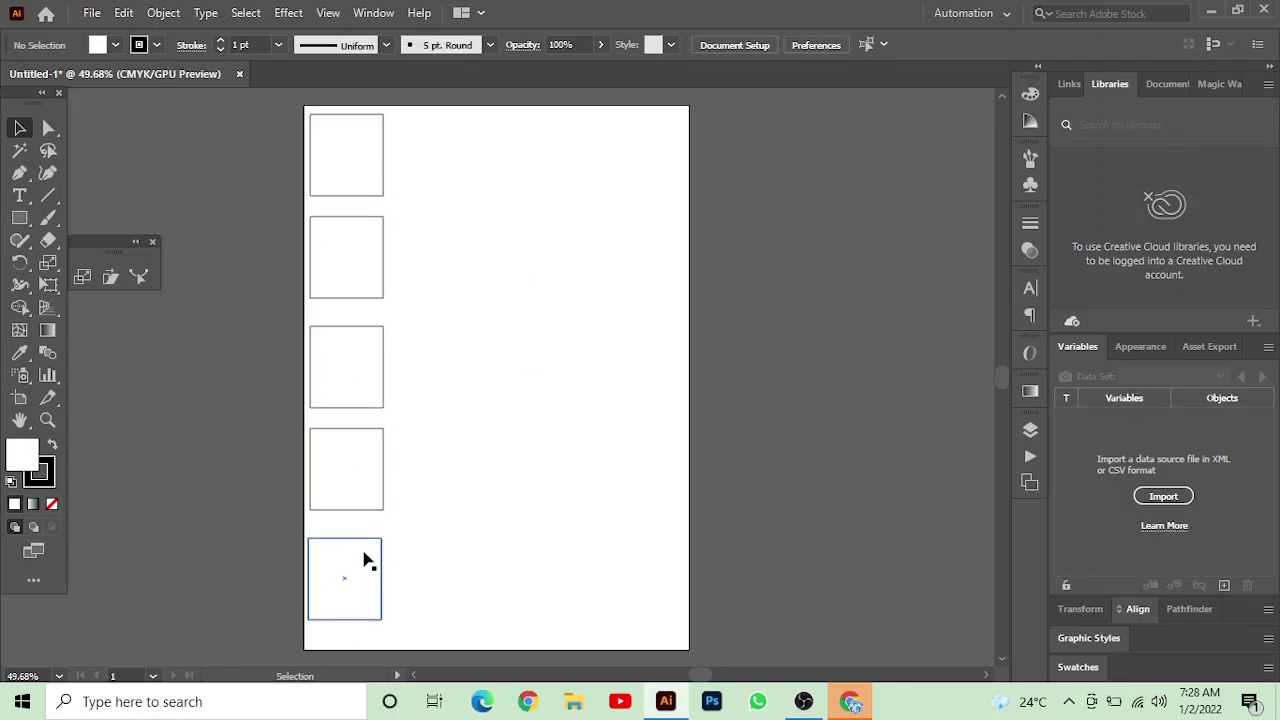
{"action": "left_click_drag", "start_coordinate": [425, 152], "coordinate": [205, 663]}
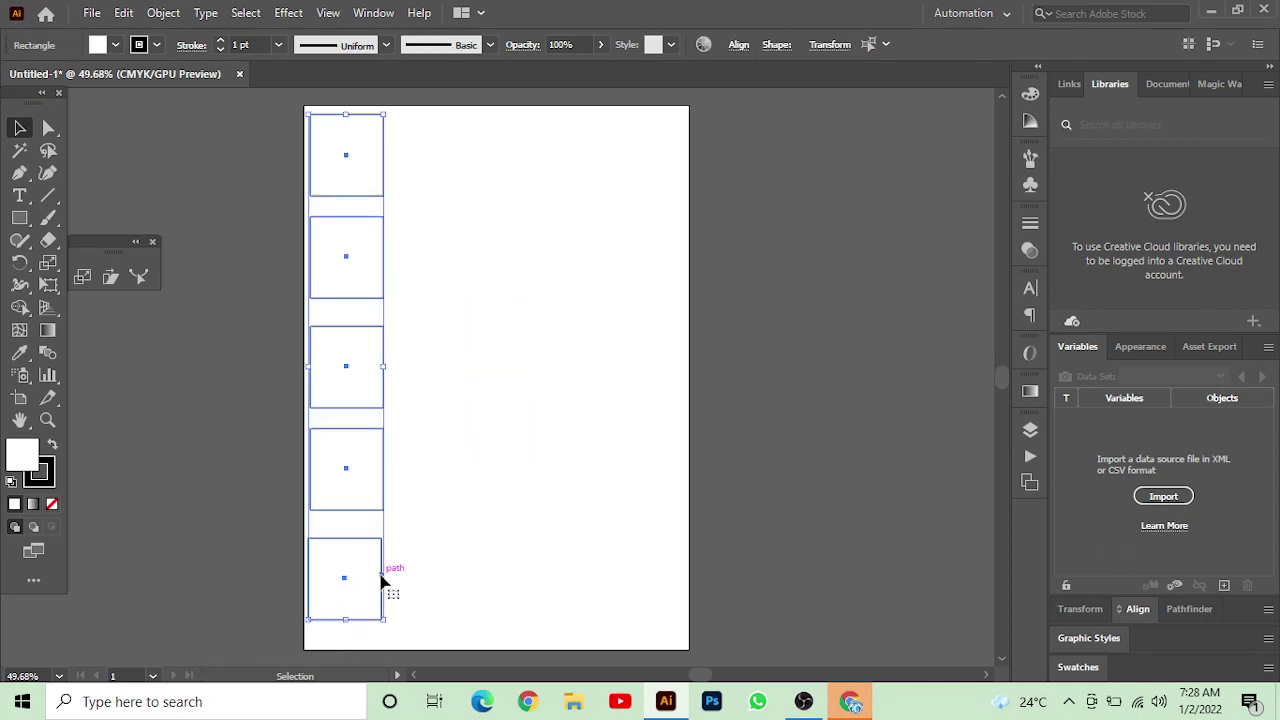
Alt-drag a copy of the five-square column to the right, then deselect.
{"action": "left_click_drag", "start_coordinate": [384, 580], "coordinate": [657, 573]}
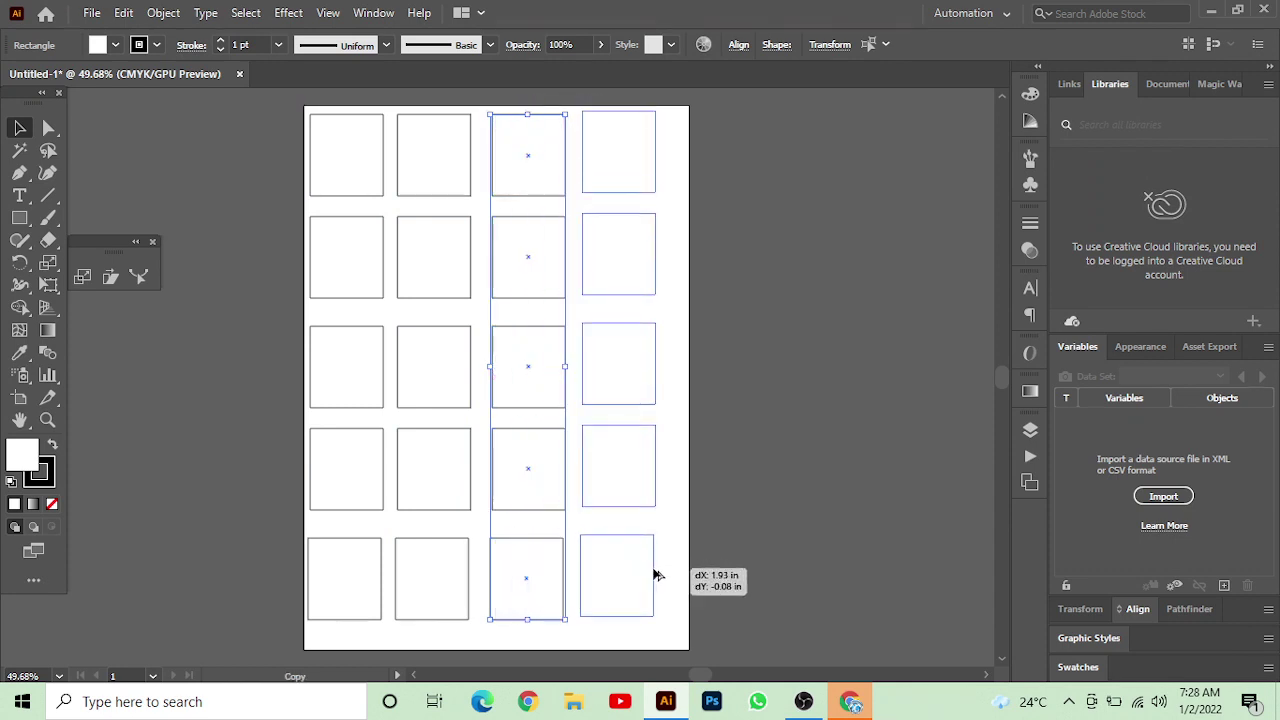
{"action": "left_click", "coordinate": [775, 404]}
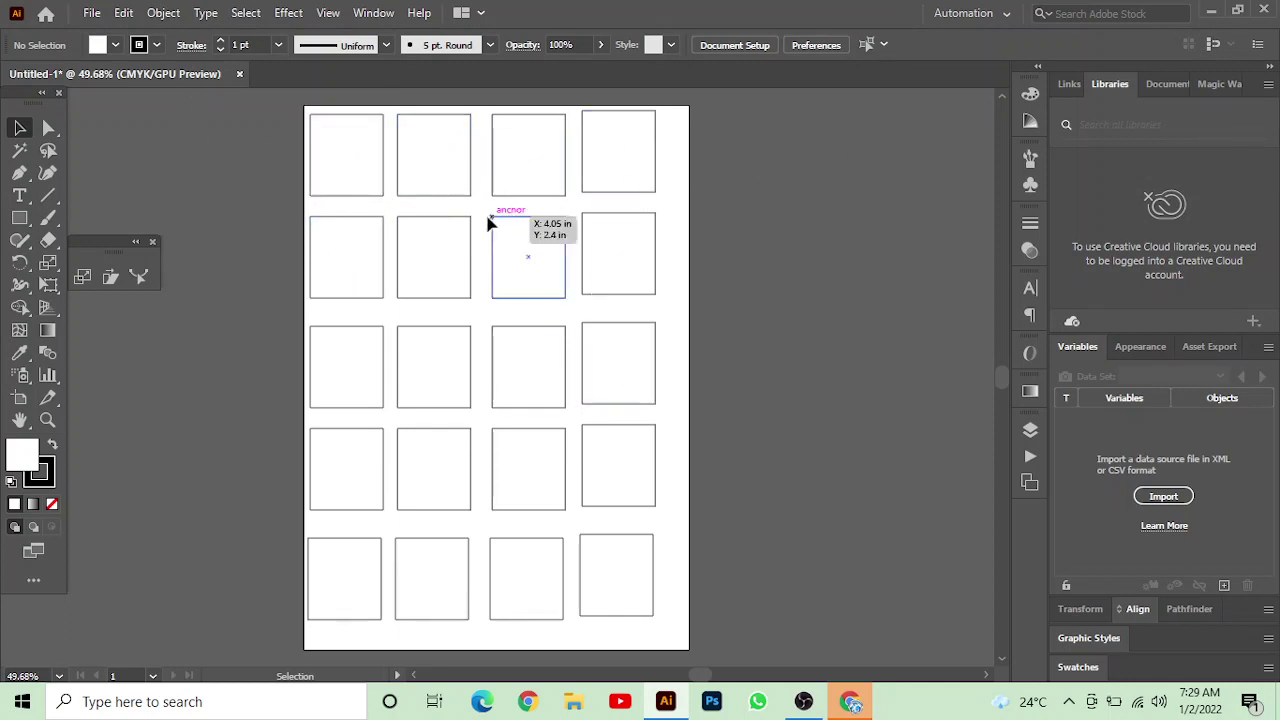
{"action": "left_click", "coordinate": [357, 151]}
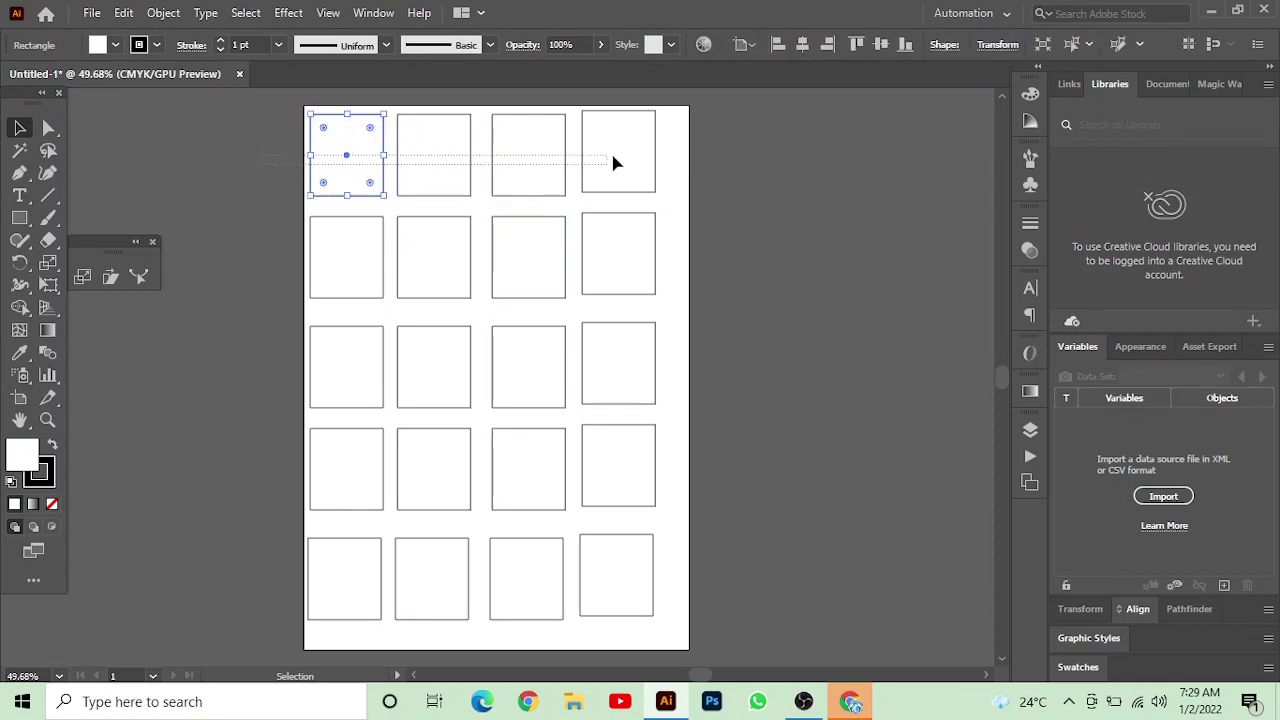
{"action": "left_click_drag", "start_coordinate": [272, 167], "coordinate": [694, 154]}
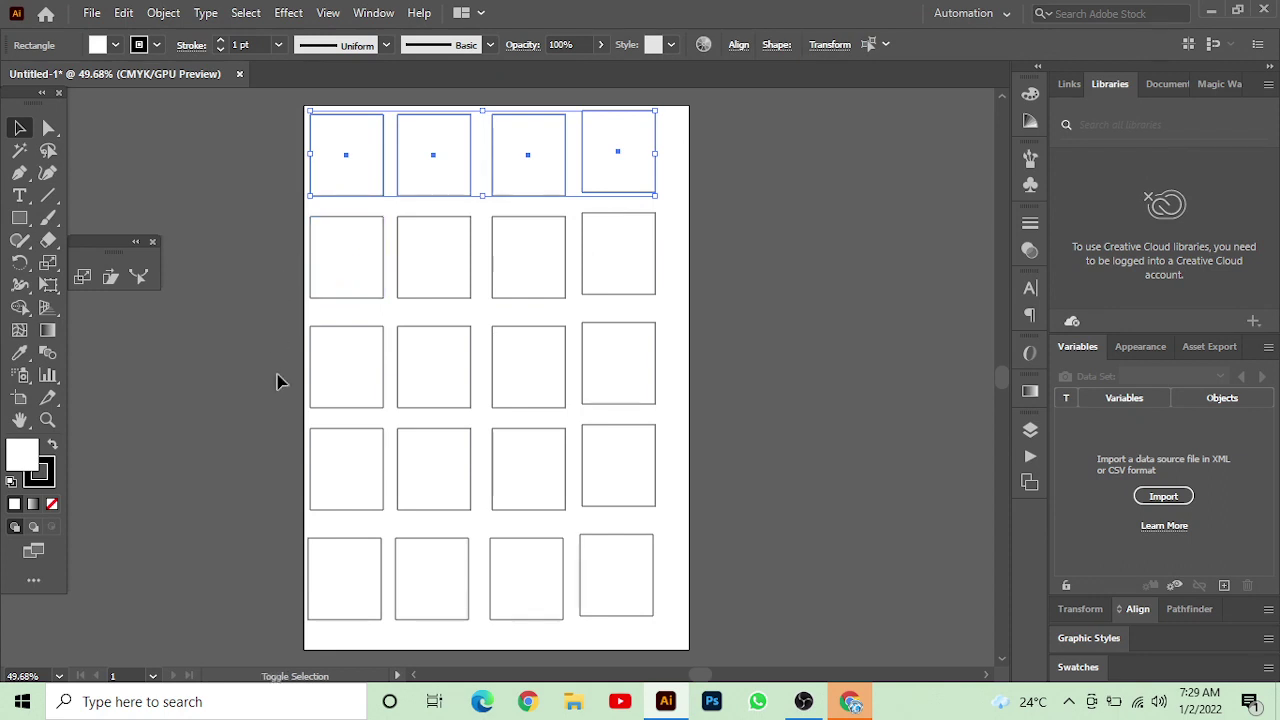
{"action": "mouse_move", "coordinate": [329, 345]}
{"action": "left_mouse_down"}
{"action": "mouse_move", "coordinate": [366, 383]}
{"action": "mouse_move", "coordinate": [333, 386]}
{"action": "left_mouse_up"}
{"action": "key", "text": "ctrl+z"}
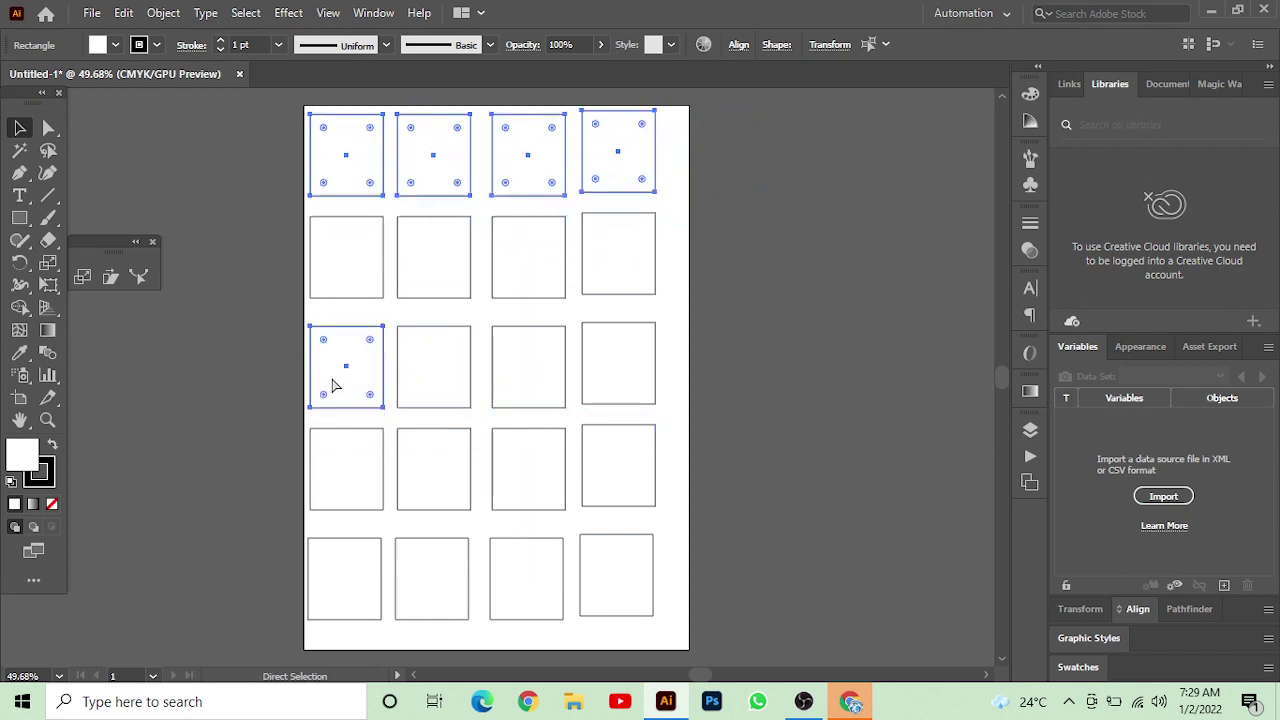
{"action": "left_click", "coordinate": [252, 373]}
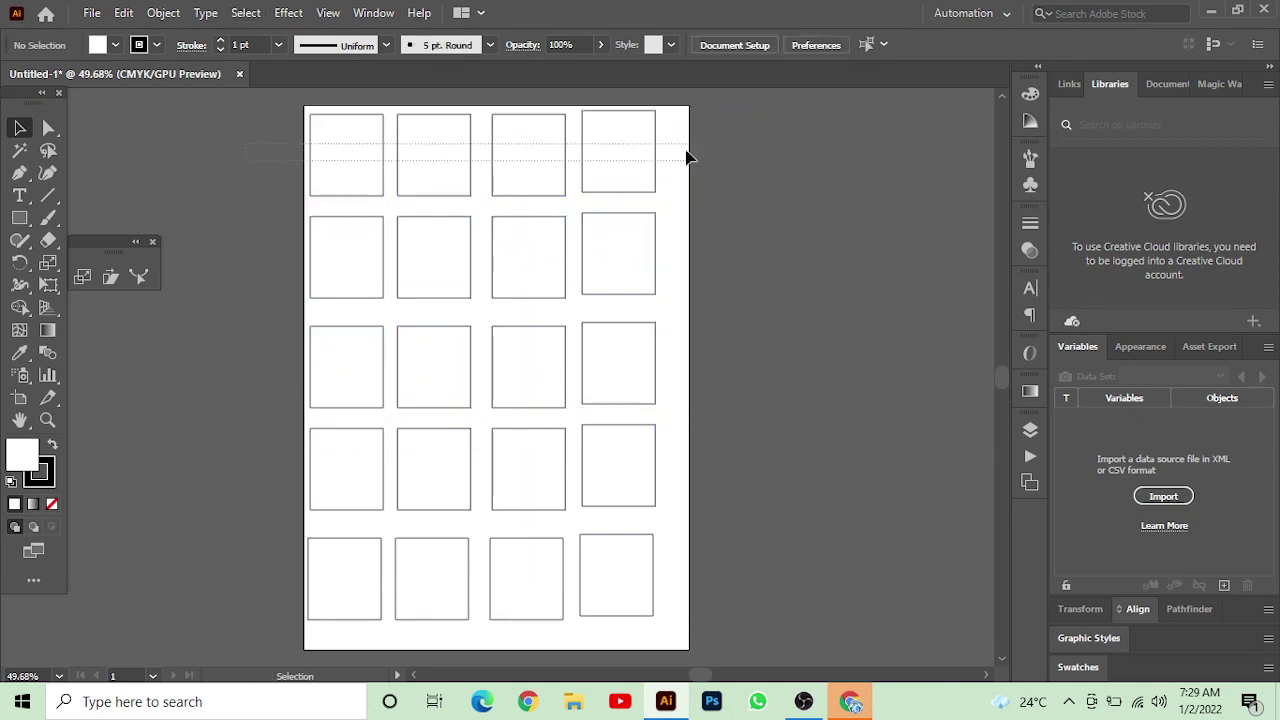
{"action": "left_click_drag", "start_coordinate": [246, 161], "coordinate": [690, 156]}
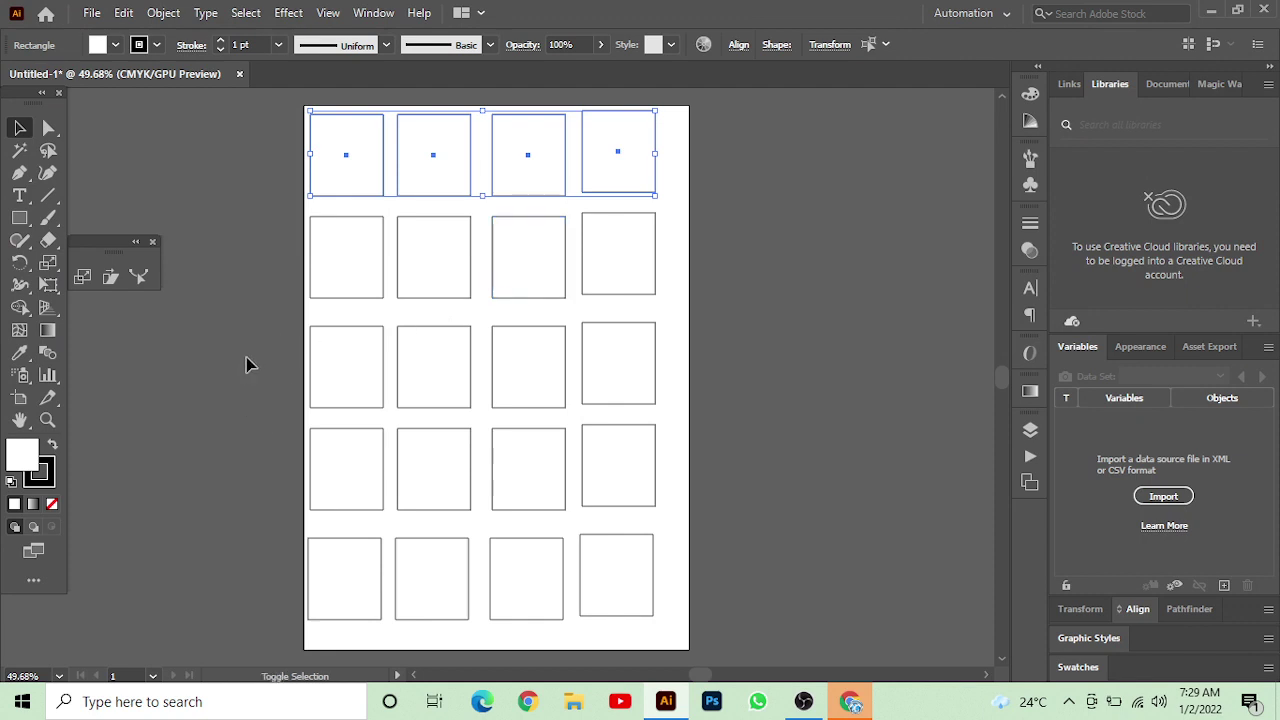
{"action": "left_click_drag", "start_coordinate": [246, 357], "coordinate": [731, 370]}
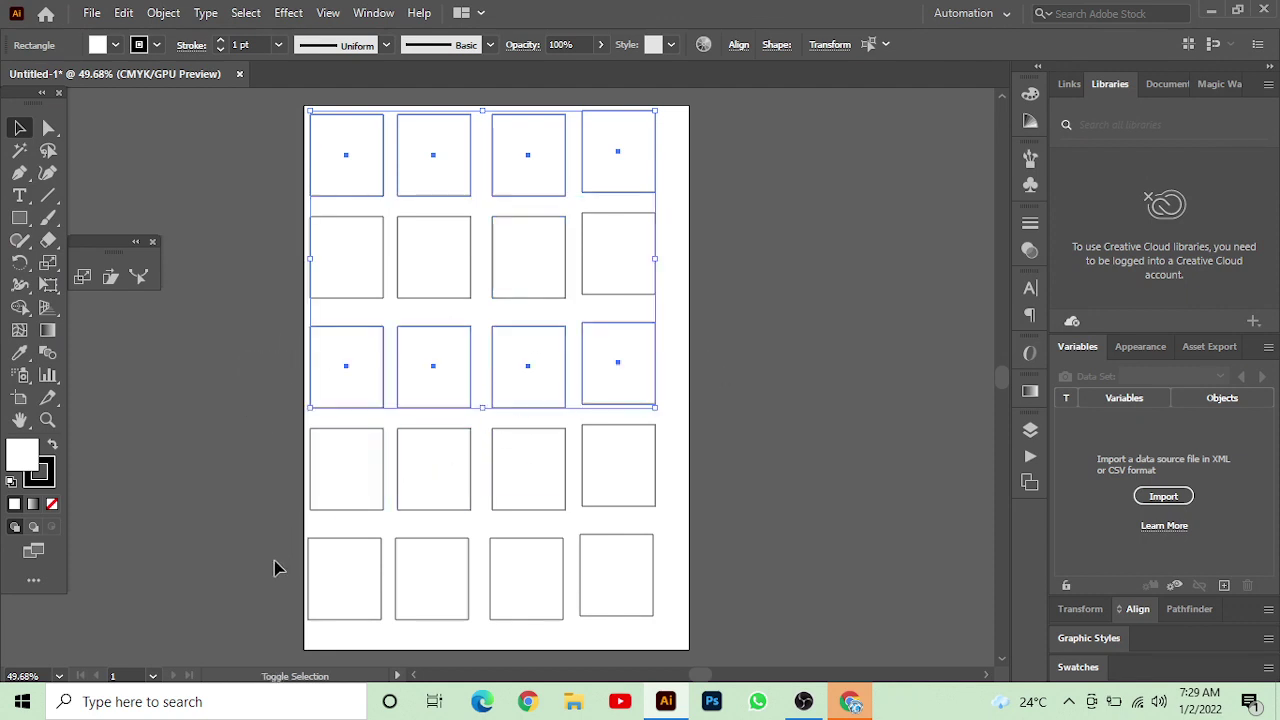
{"action": "left_click_drag", "start_coordinate": [322, 576], "coordinate": [740, 557]}
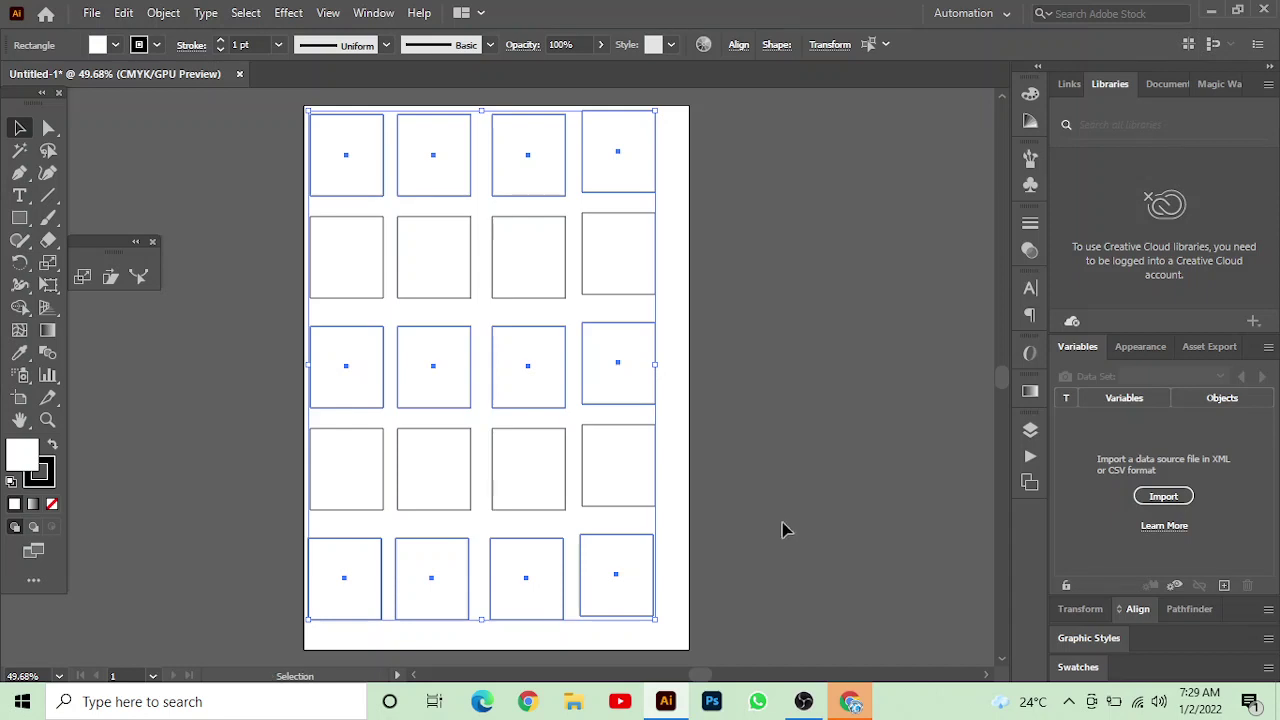
{"action": "key", "text": "Delete"}
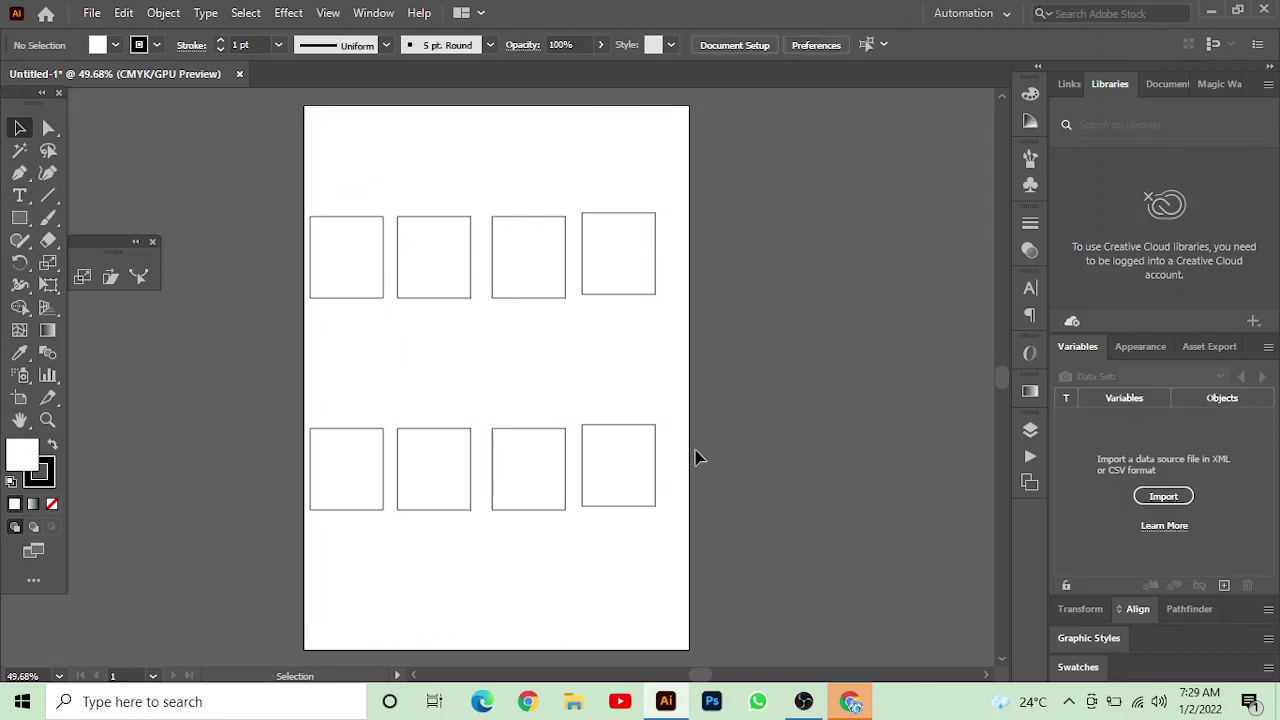
{"action": "key", "text": "ctrl+z"}
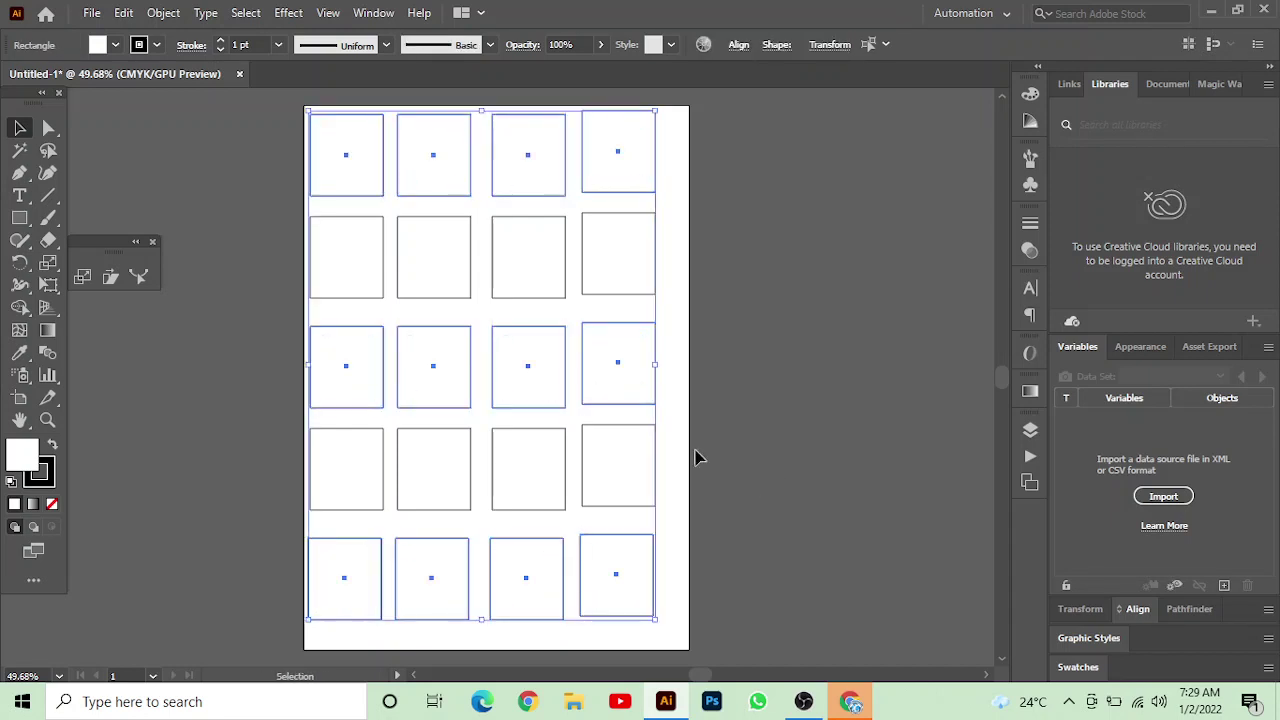
{"action": "left_click_drag", "start_coordinate": [675, 447], "coordinate": [258, 490]}
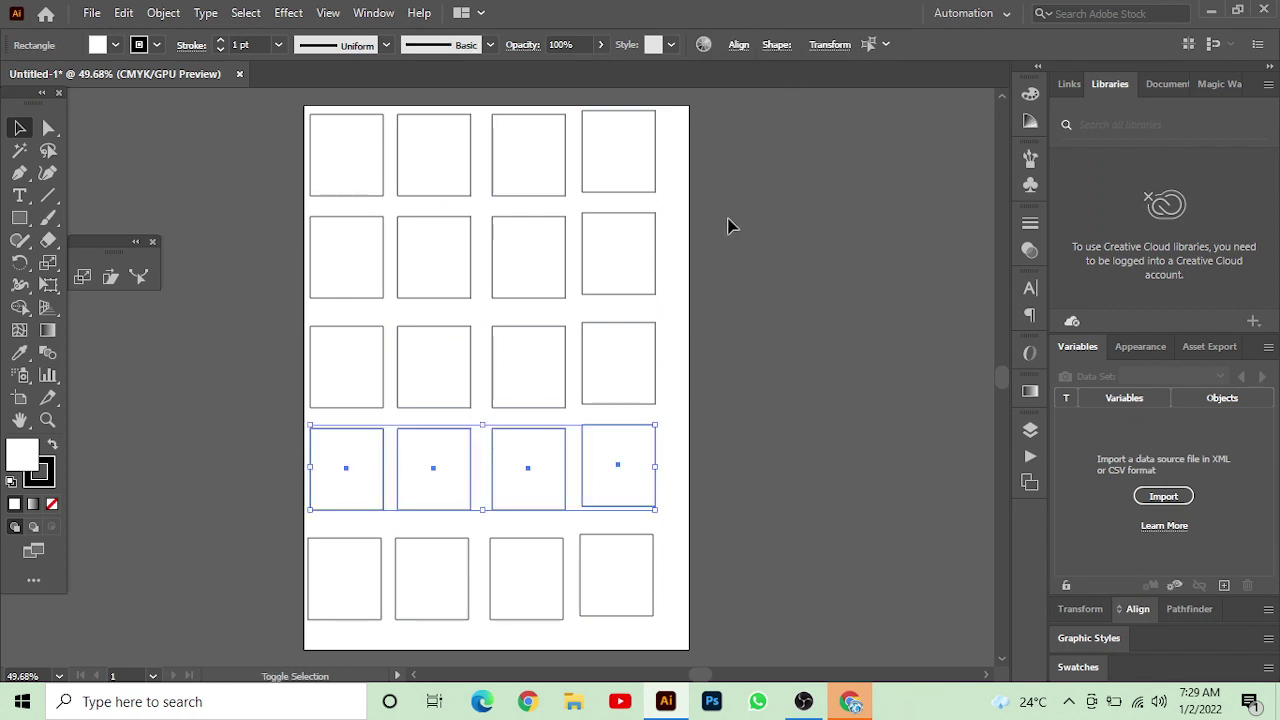
{"action": "left_click_drag", "start_coordinate": [590, 302], "coordinate": [249, 277], "text": "shift"}
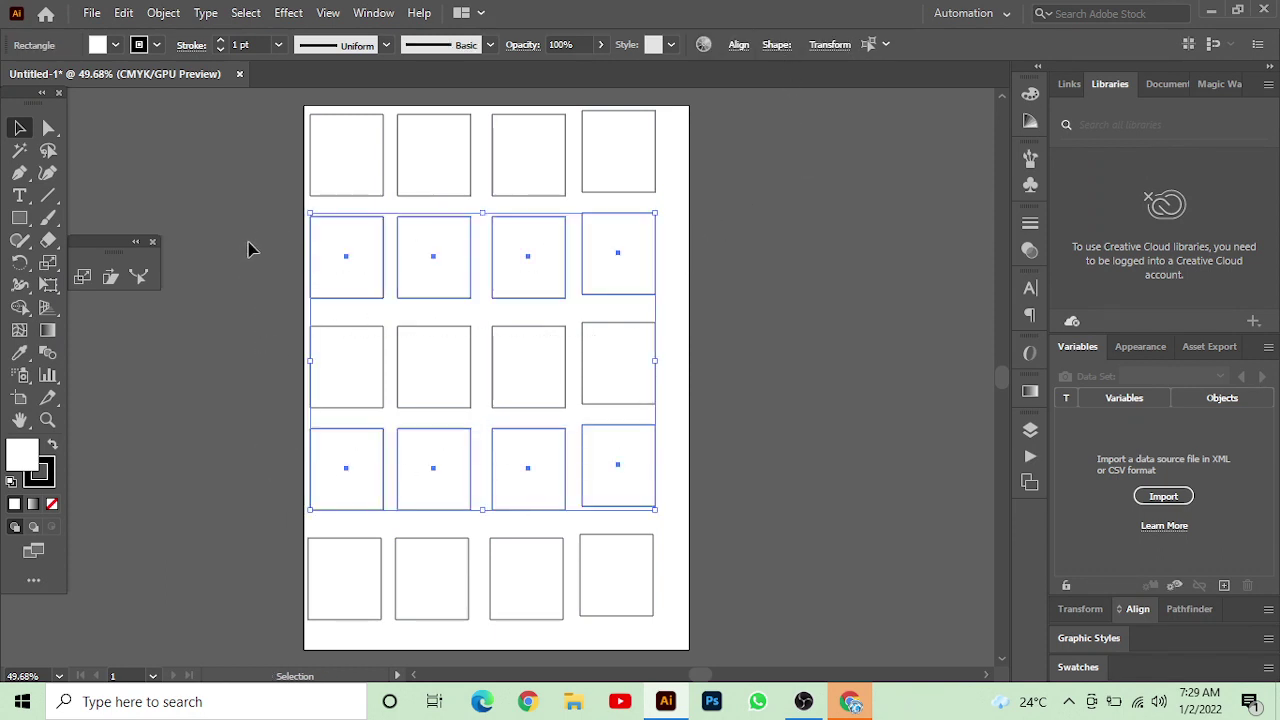
{"action": "key", "text": "Delete"}
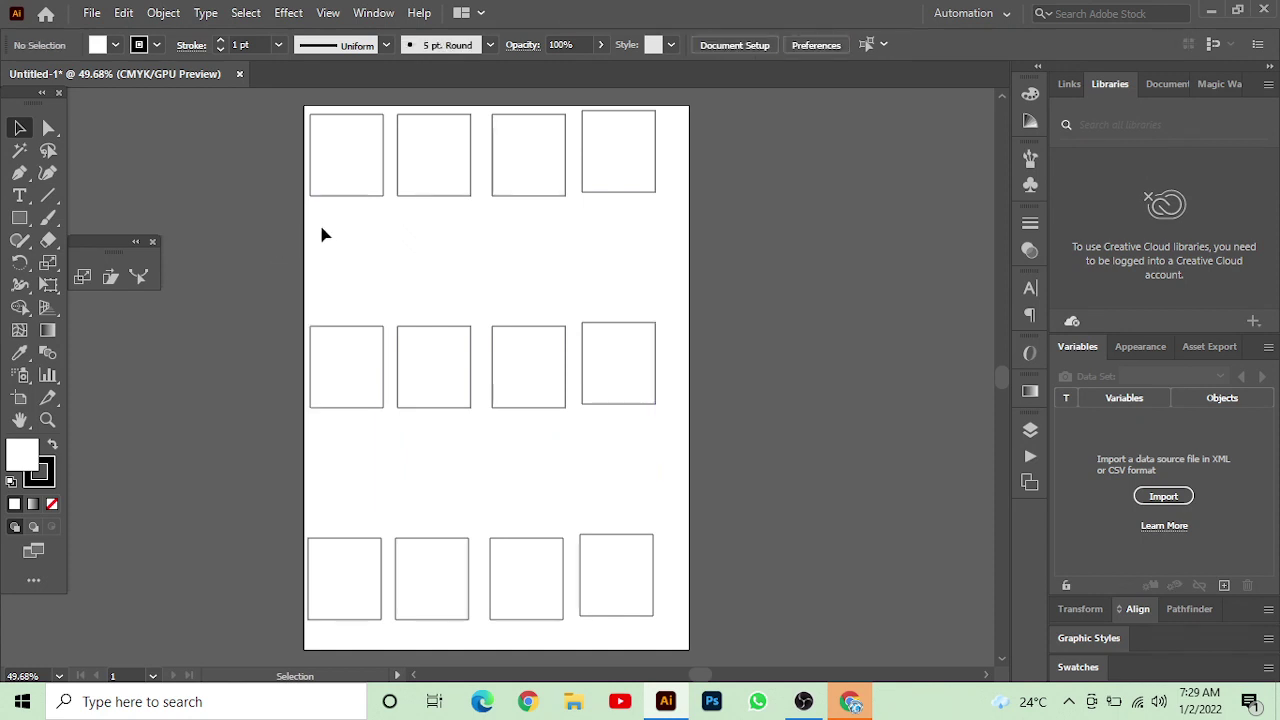
{"action": "key", "text": "ctrl+z"}
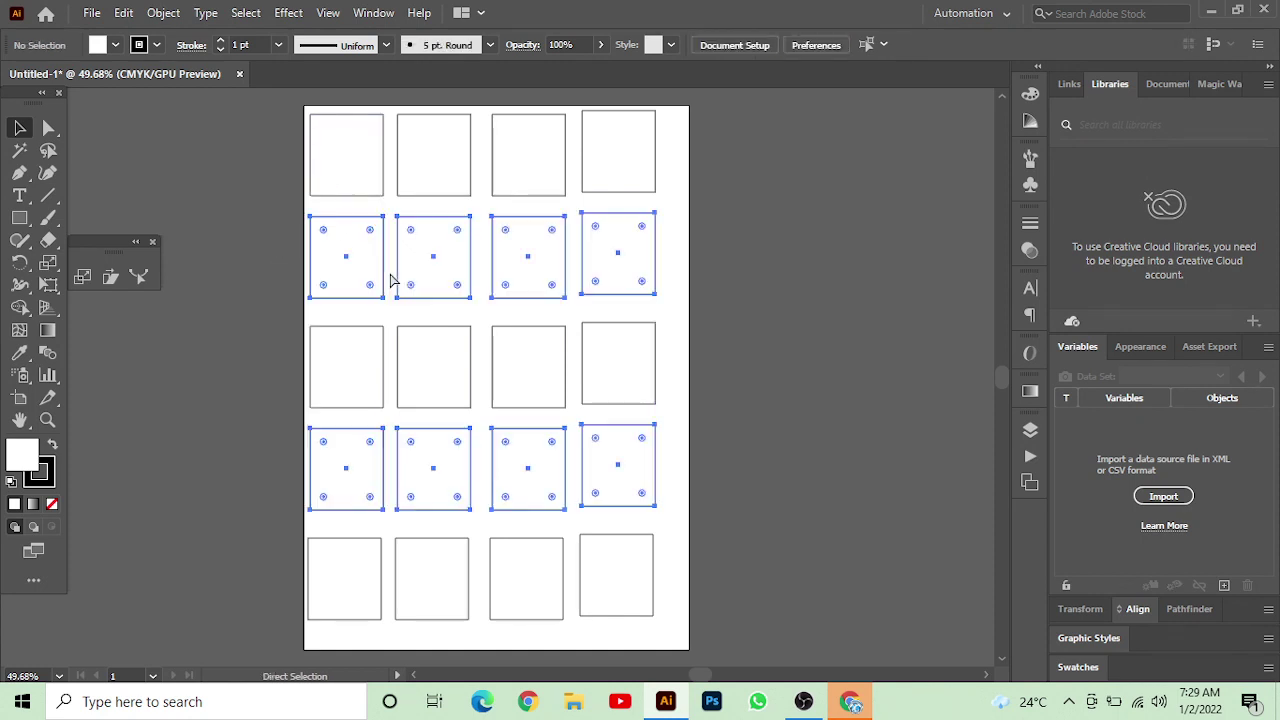
{"action": "scroll", "coordinate": [300, 240], "scroll_direction": "up", "scroll_amount": 2}
{"action": "left_click", "coordinate": [272, 177]}
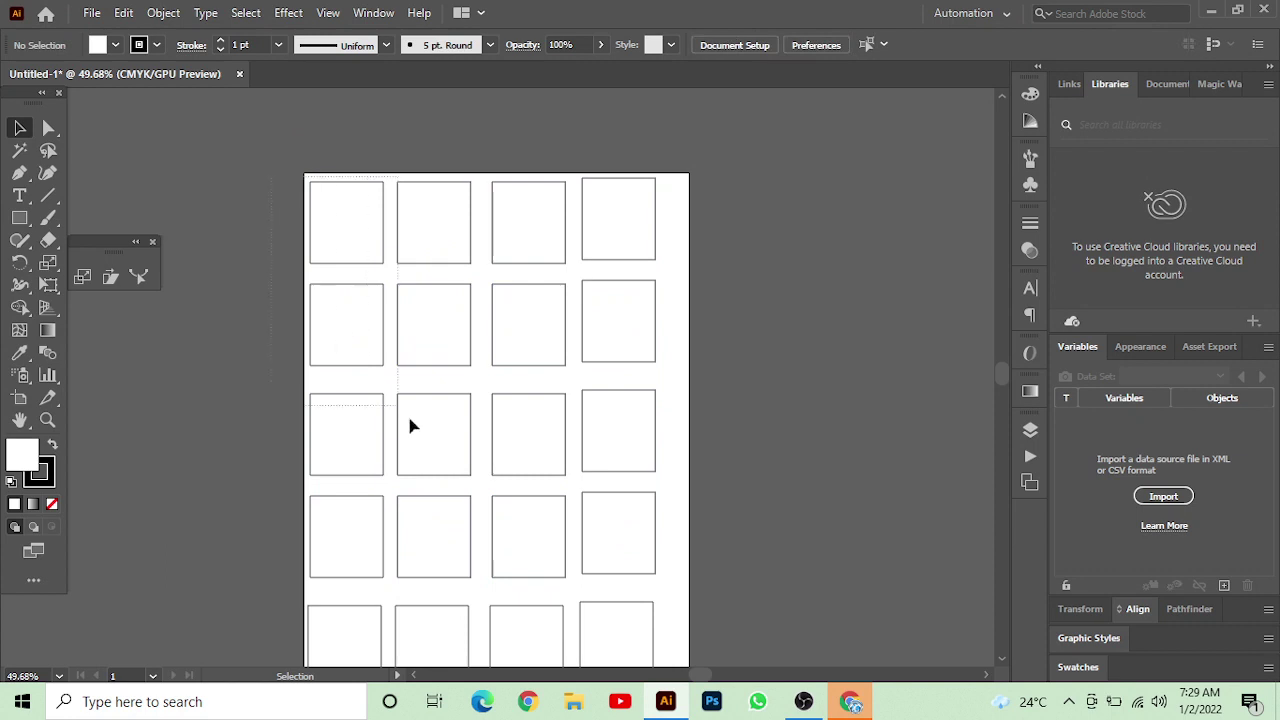
{"action": "key", "text": "ctrl+a"}
{"action": "scroll", "coordinate": [740, 603], "scroll_direction": "down", "scroll_amount": 1}
{"action": "scroll", "coordinate": [714, 603], "scroll_direction": "down", "scroll_amount": 1}
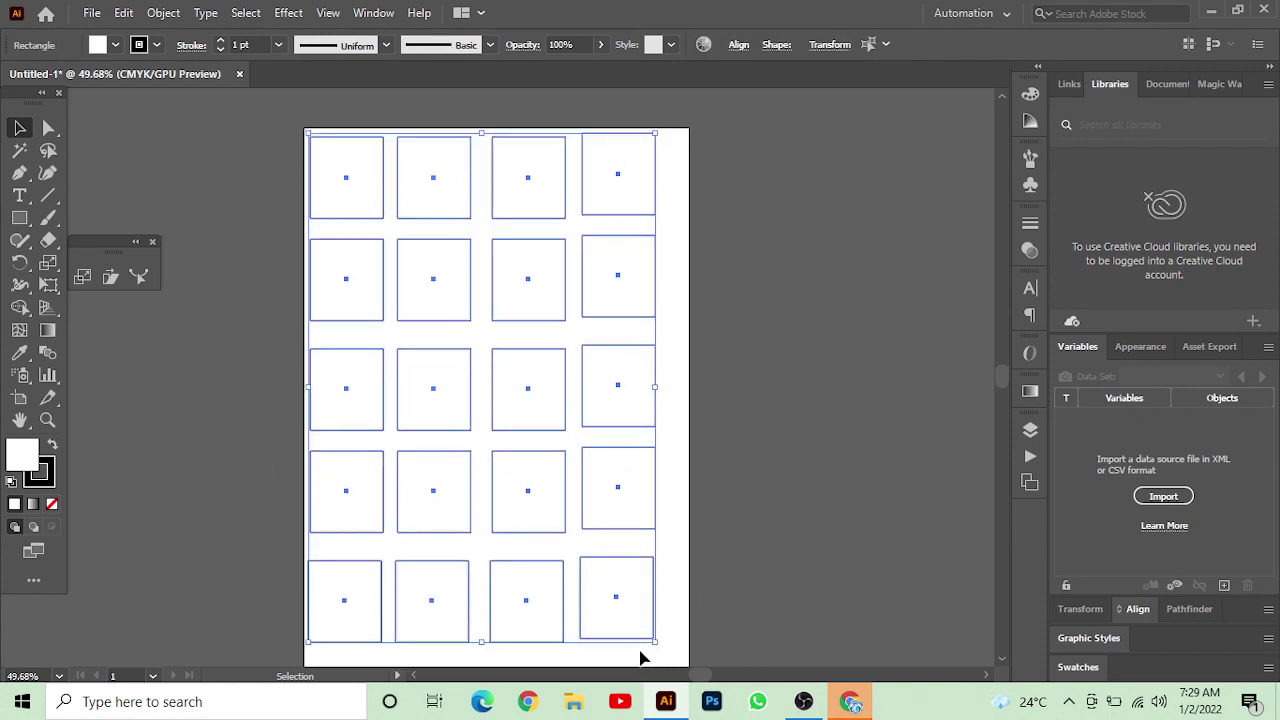
{"action": "key", "text": "Delete"}
{"action": "scroll", "coordinate": [911, 591], "scroll_direction": "down", "scroll_amount": 1}
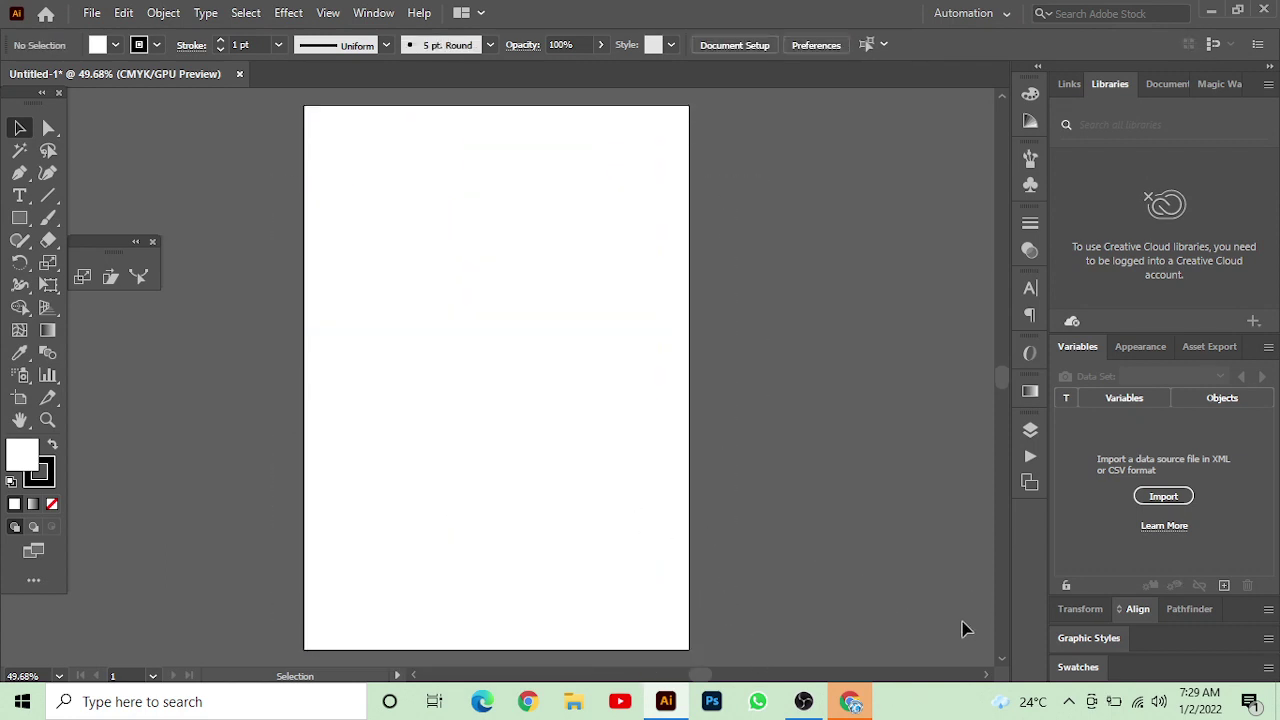
{"action": "scroll", "coordinate": [472, 560], "scroll_direction": "down", "scroll_amount": 5}
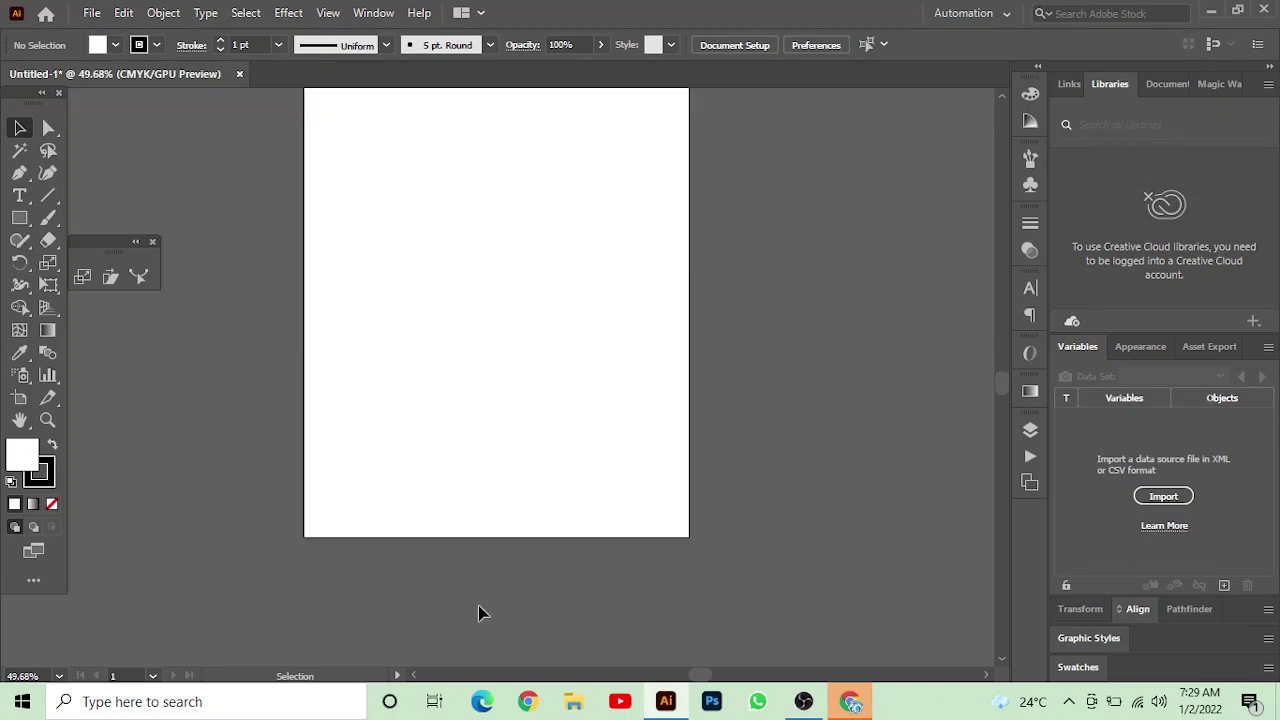
{"action": "scroll", "coordinate": [479, 610], "scroll_direction": "down", "scroll_amount": 1}
{"action": "scroll", "coordinate": [477, 620], "scroll_direction": "up", "scroll_amount": 5}
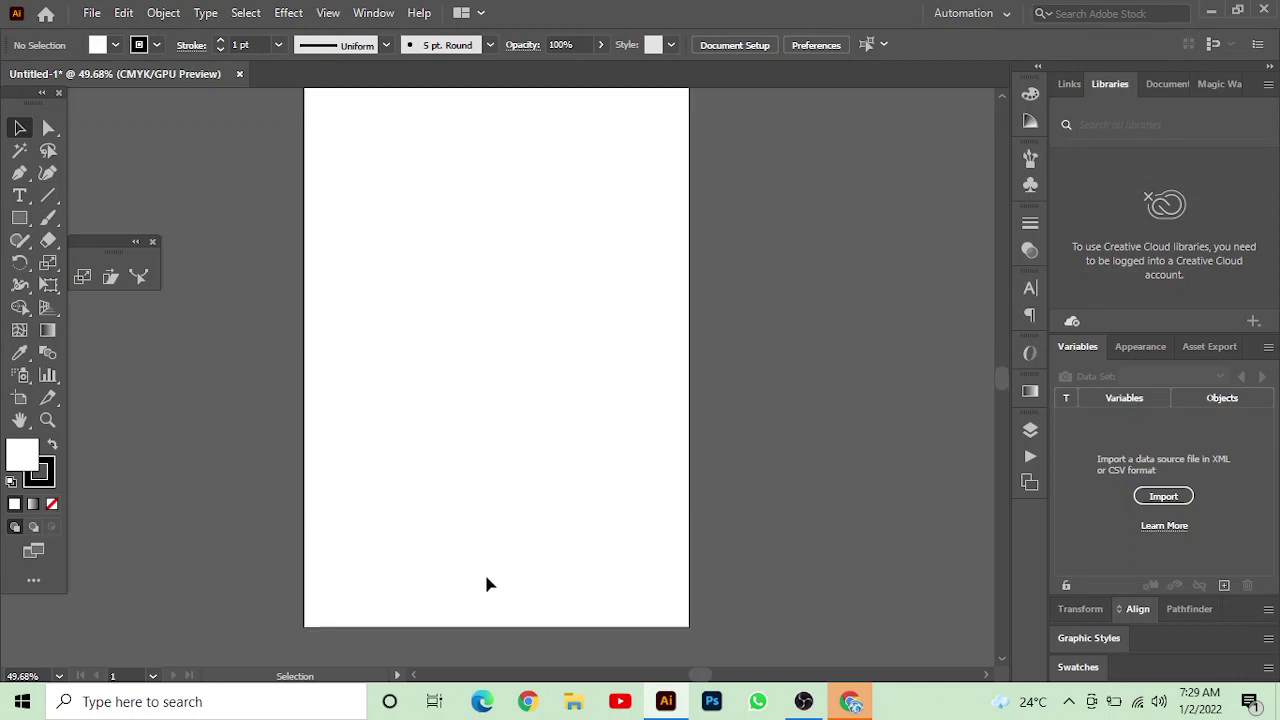
{"action": "scroll", "coordinate": [487, 586], "scroll_direction": "down", "scroll_amount": 3}
{"action": "scroll", "coordinate": [489, 589], "scroll_direction": "down", "scroll_amount": 2}
{"action": "scroll", "coordinate": [486, 584], "scroll_direction": "up", "scroll_amount": 8}
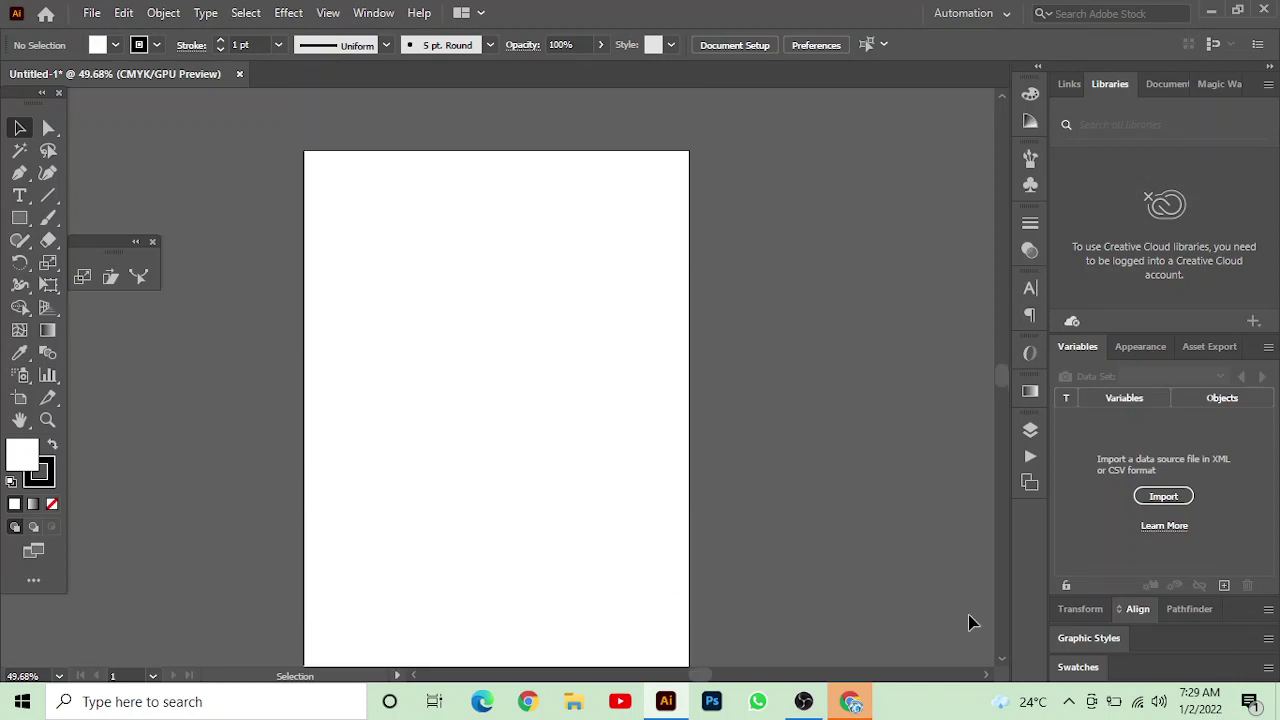
{"action": "left_click", "coordinate": [1001, 661]}
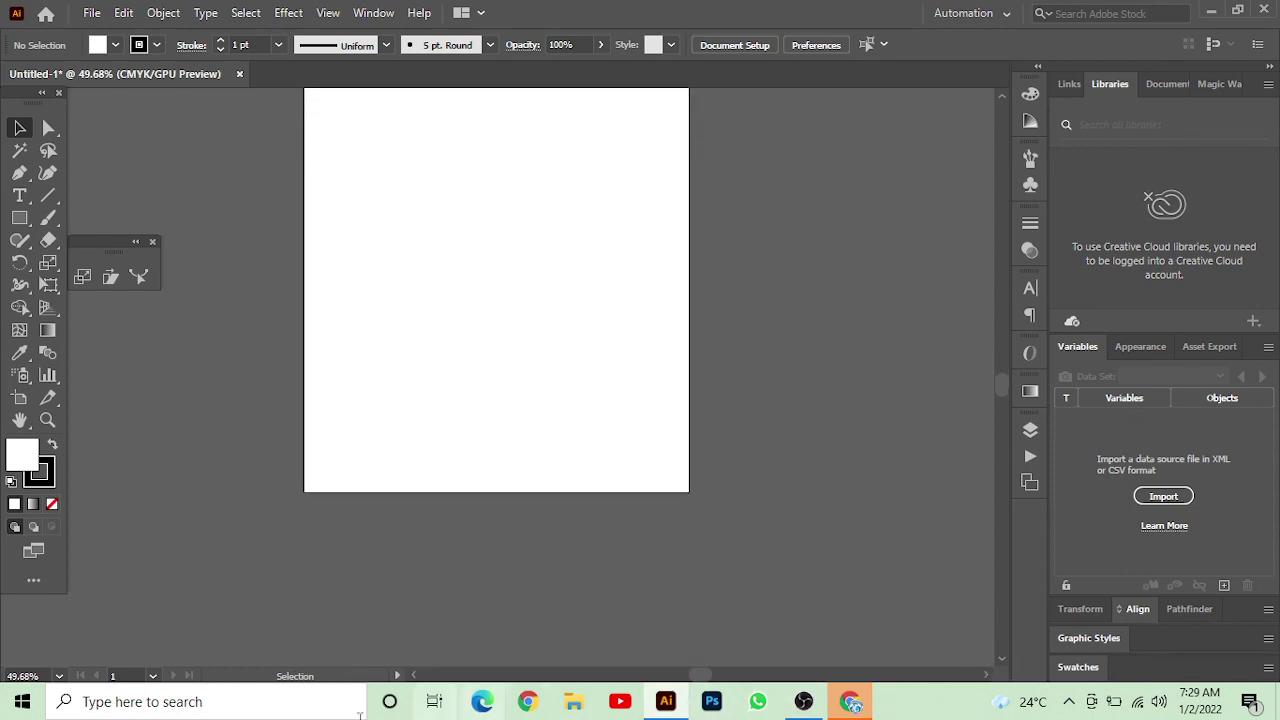
{"action": "left_click", "coordinate": [411, 677]}
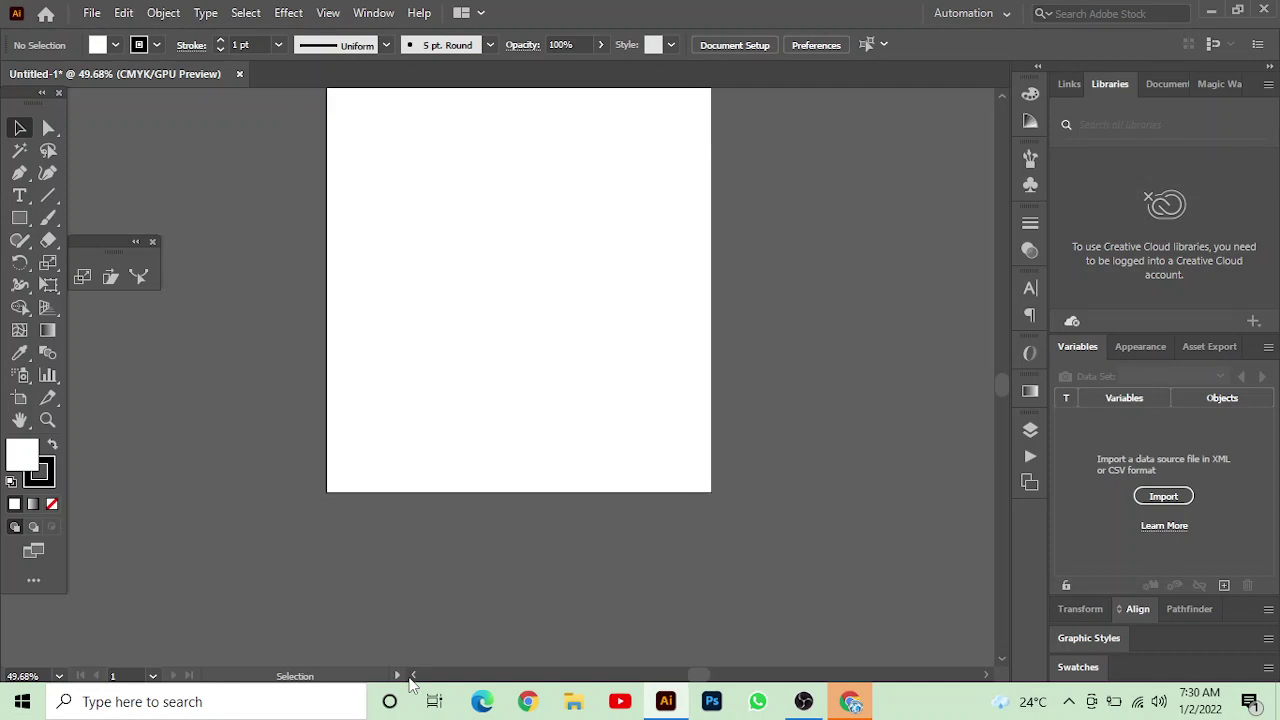
{"action": "scroll", "coordinate": [510, 514], "scroll_direction": "up", "scroll_amount": 1}
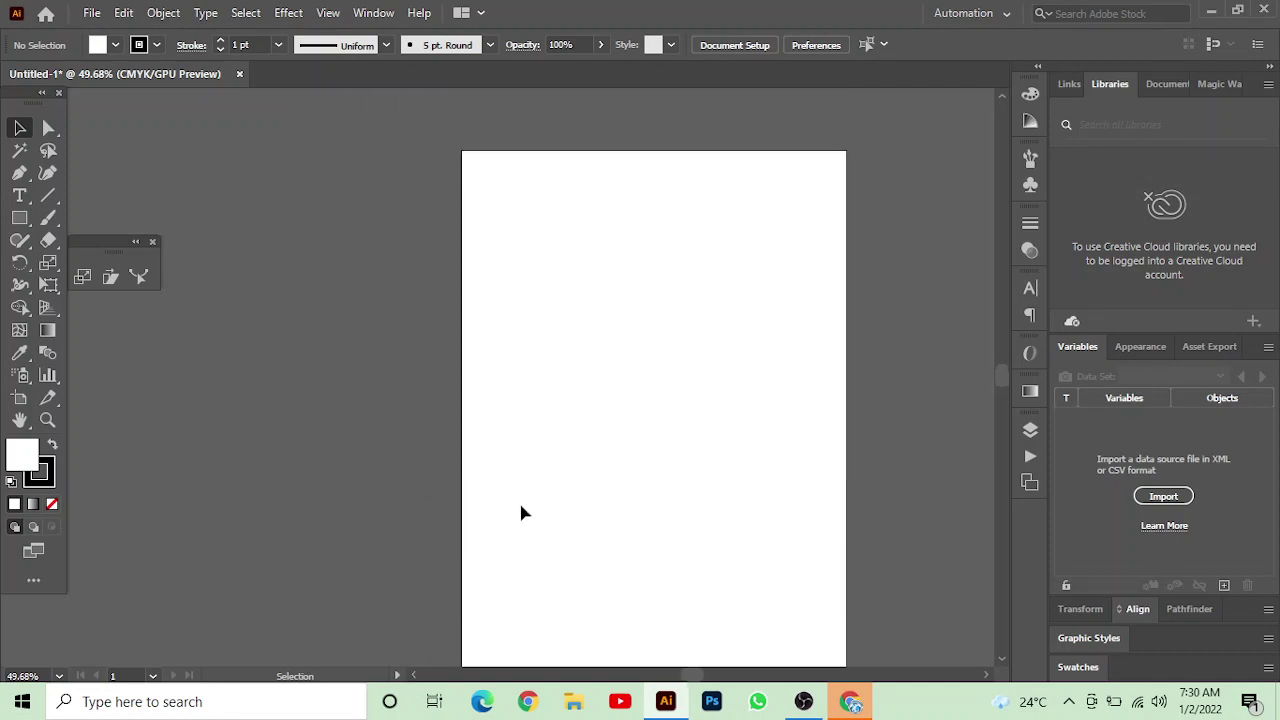
{"action": "left_click", "coordinate": [985, 677]}
{"action": "scroll", "coordinate": [377, 489], "scroll_direction": "down", "scroll_amount": 1}
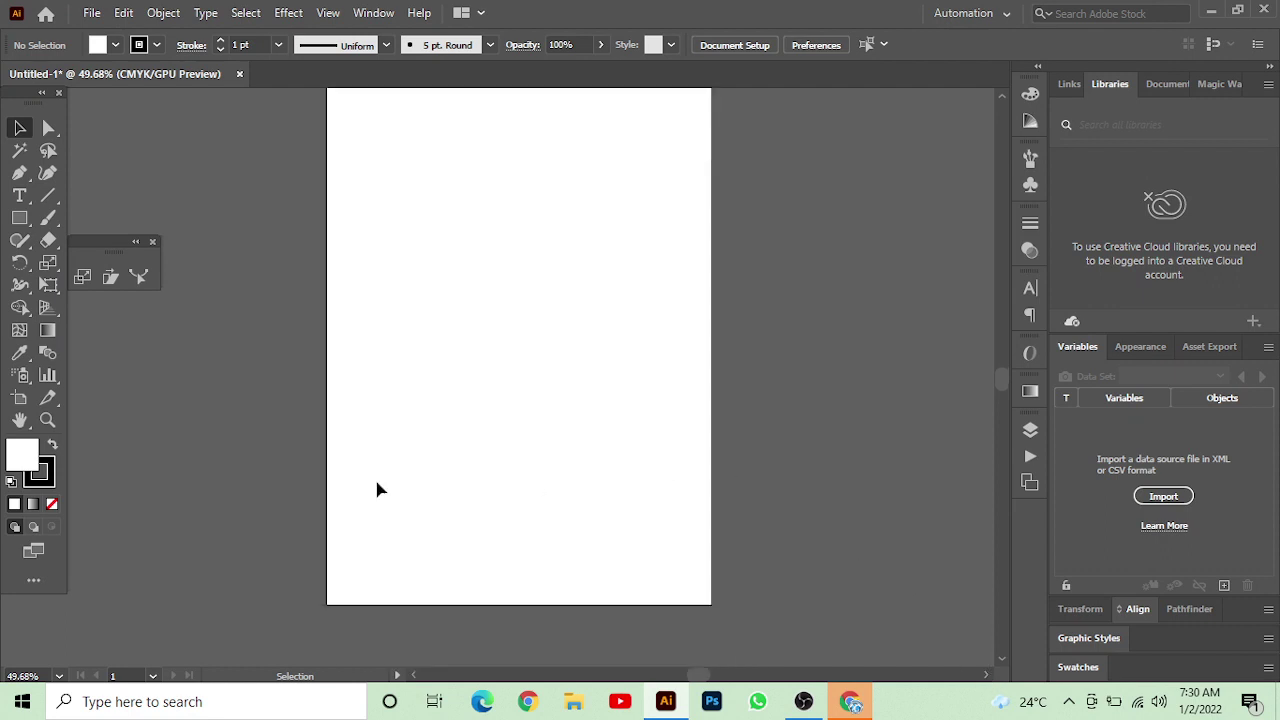
{"action": "left_click", "coordinate": [47, 420]}
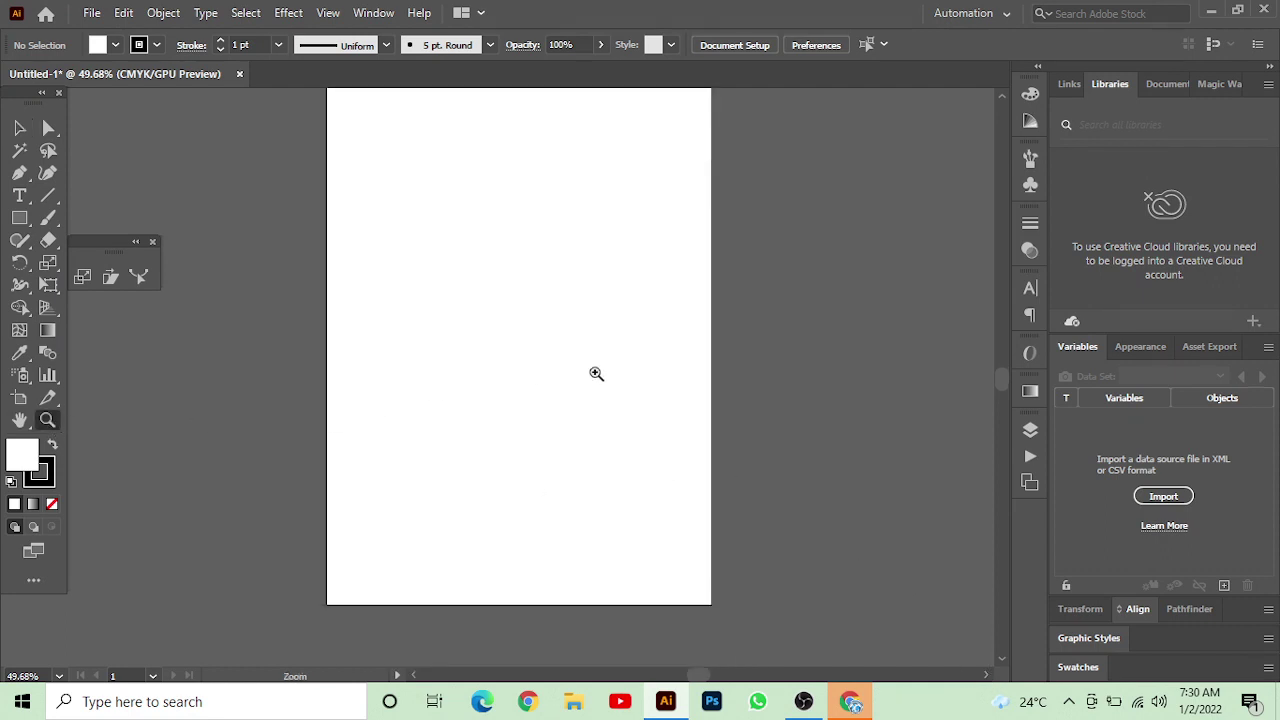
{"action": "mouse_move", "coordinate": [726, 508]}
{"action": "left_mouse_down"}
{"action": "mouse_move", "coordinate": [432, 374]}
{"action": "mouse_move", "coordinate": [629, 429]}
{"action": "mouse_move", "coordinate": [951, 548]}
{"action": "mouse_move", "coordinate": [440, 420]}
{"action": "mouse_move", "coordinate": [600, 491]}
{"action": "mouse_move", "coordinate": [646, 460]}
{"action": "left_mouse_up"}
{"action": "left_click", "coordinate": [20, 130]}
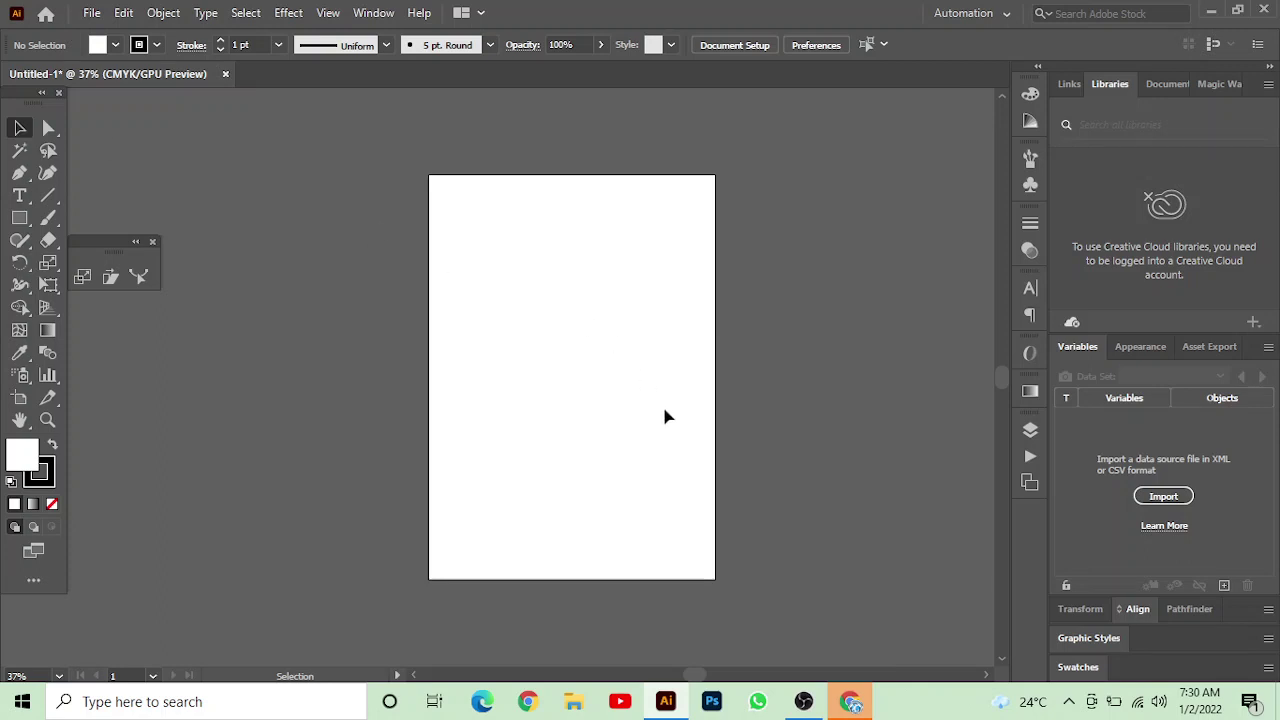
{"action": "key", "text": "ctrl+plus"}
{"action": "key", "text": "ctrl+plus"}
{"action": "key", "text": "ctrl+plus"}
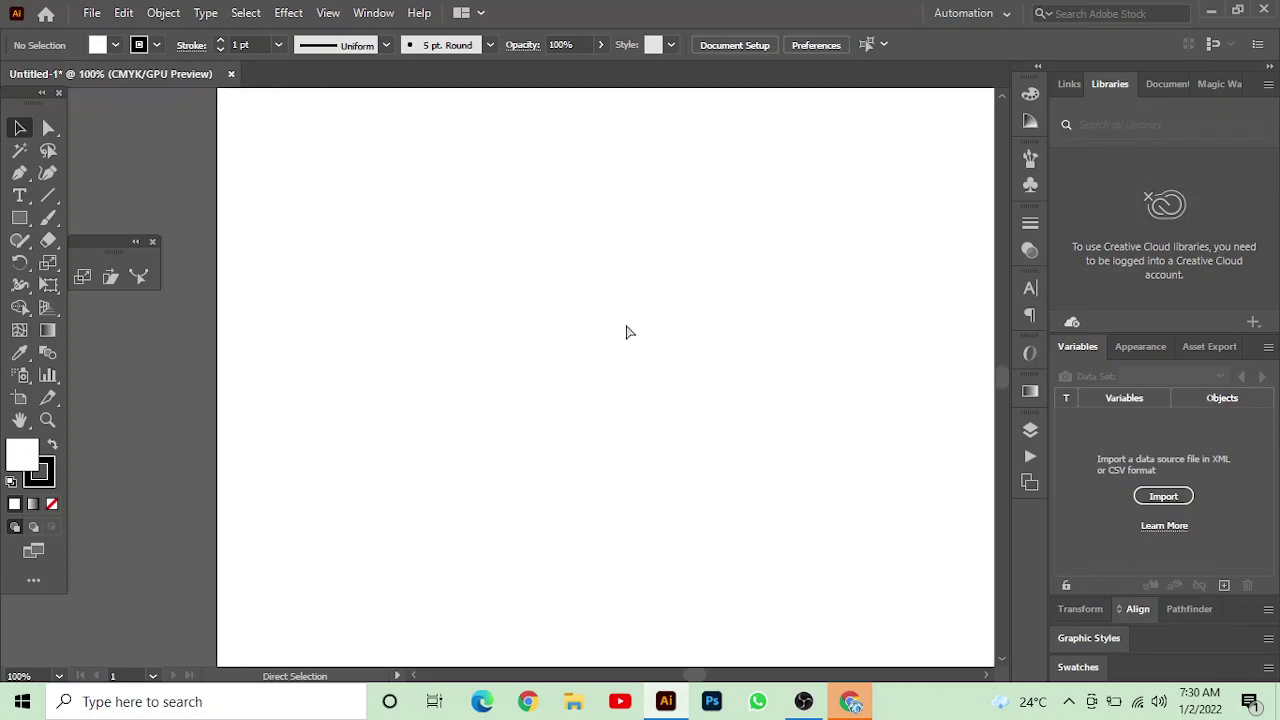
{"action": "key", "text": "ctrl+plus"}
{"action": "key", "text": "ctrl+plus"}
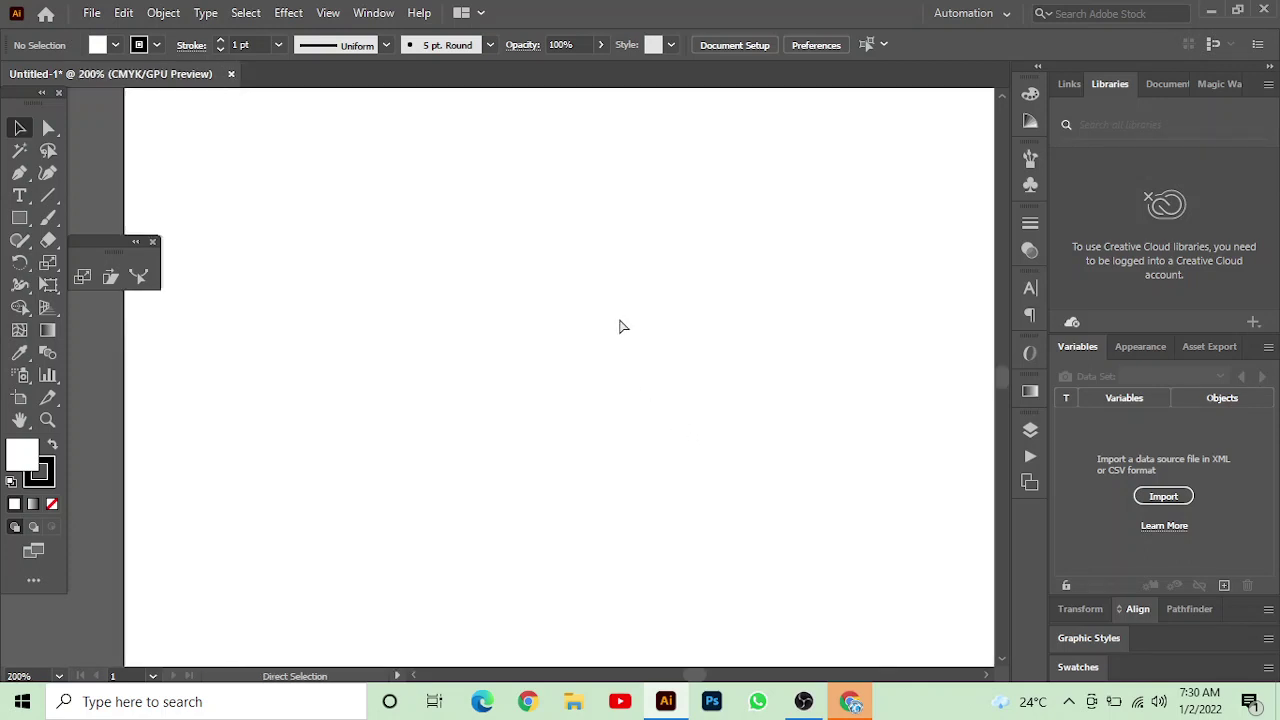
{"action": "key", "text": "ctrl+minus"}
{"action": "key", "text": "ctrl+minus"}
{"action": "key", "text": "ctrl+minus"}
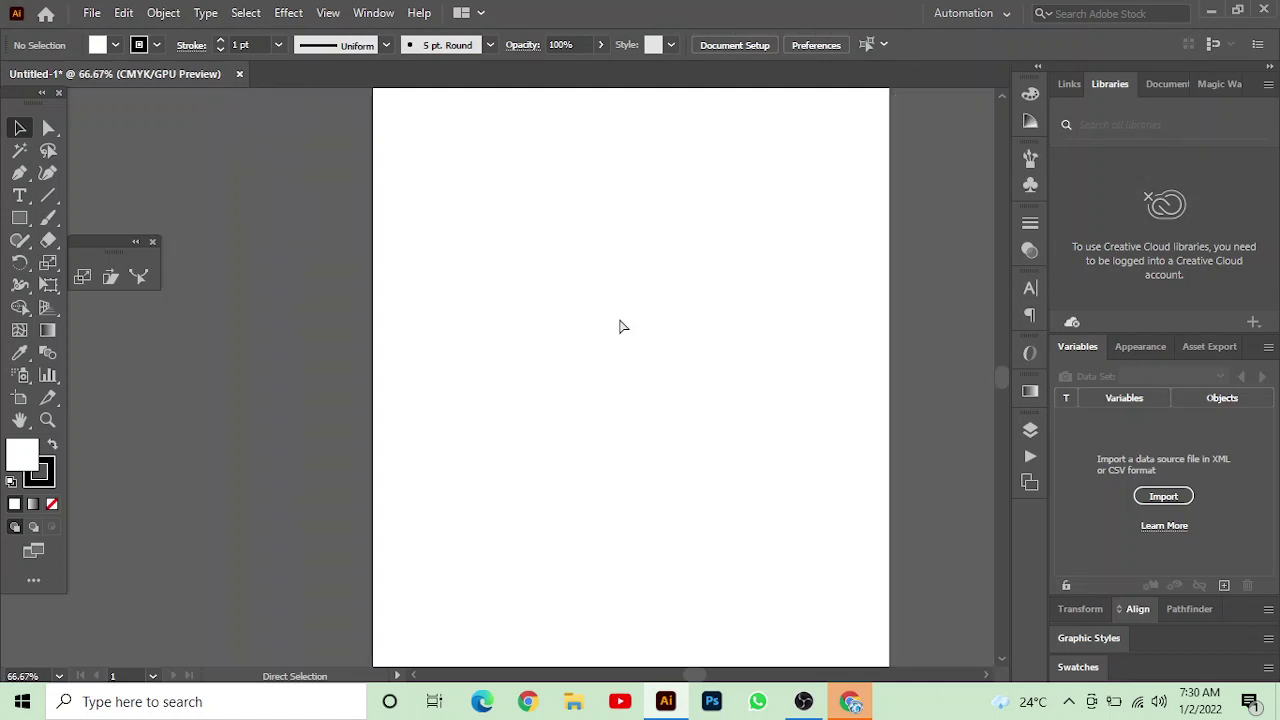
{"action": "key", "text": "ctrl+minus"}
{"action": "key", "text": "ctrl+plus"}
{"action": "key", "text": "ctrl+plus"}
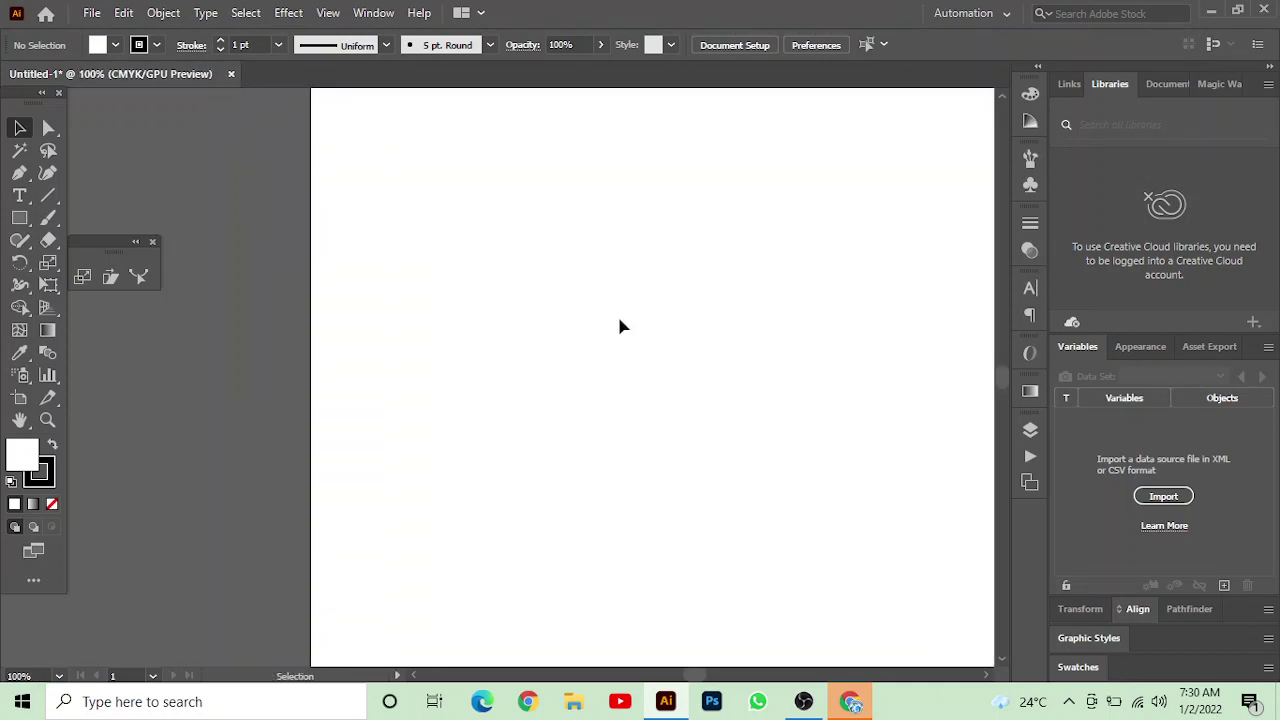
{"action": "key", "text": "ctrl+0"}
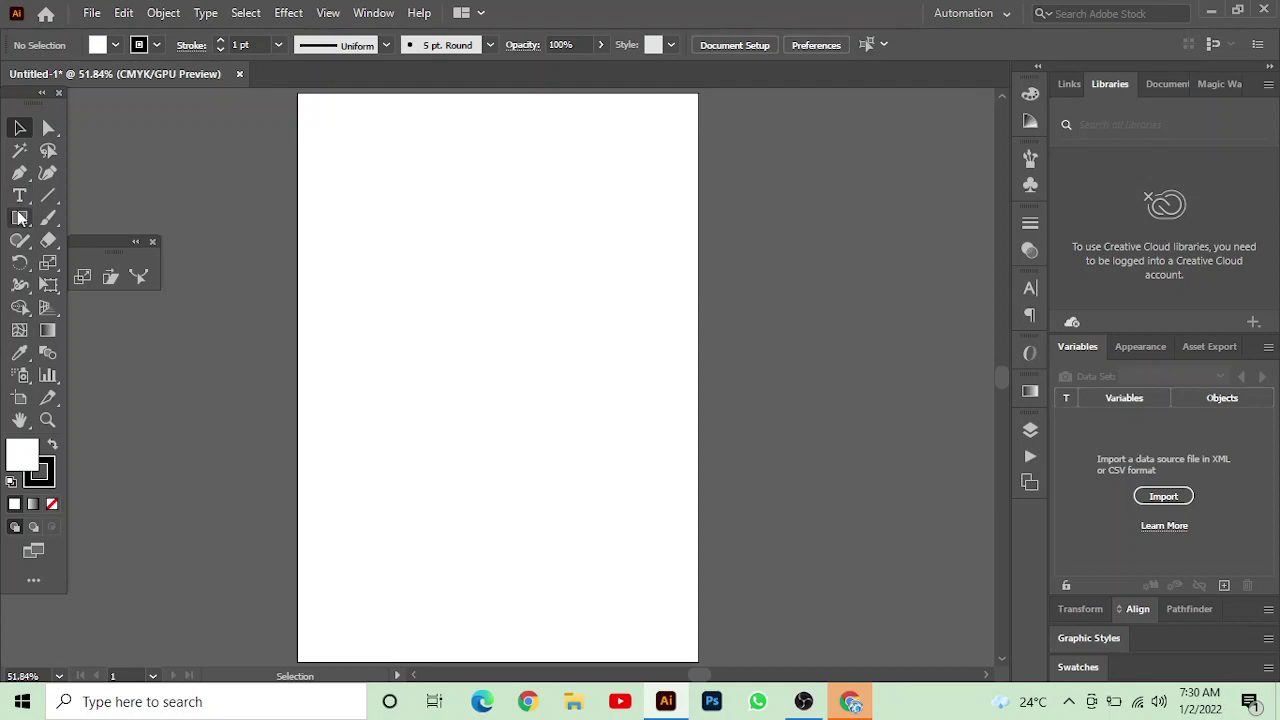
Create a 6-sided polygon outline (0.7014 in radius) near the artboard's top-left using the Polygon dialog.
{"action": "mouse_move", "coordinate": [20, 218]}
{"action": "left_mouse_down"}
{"action": "mouse_move", "coordinate": [8, 220]}
{"action": "mouse_move", "coordinate": [80, 270]}
{"action": "left_mouse_up"}
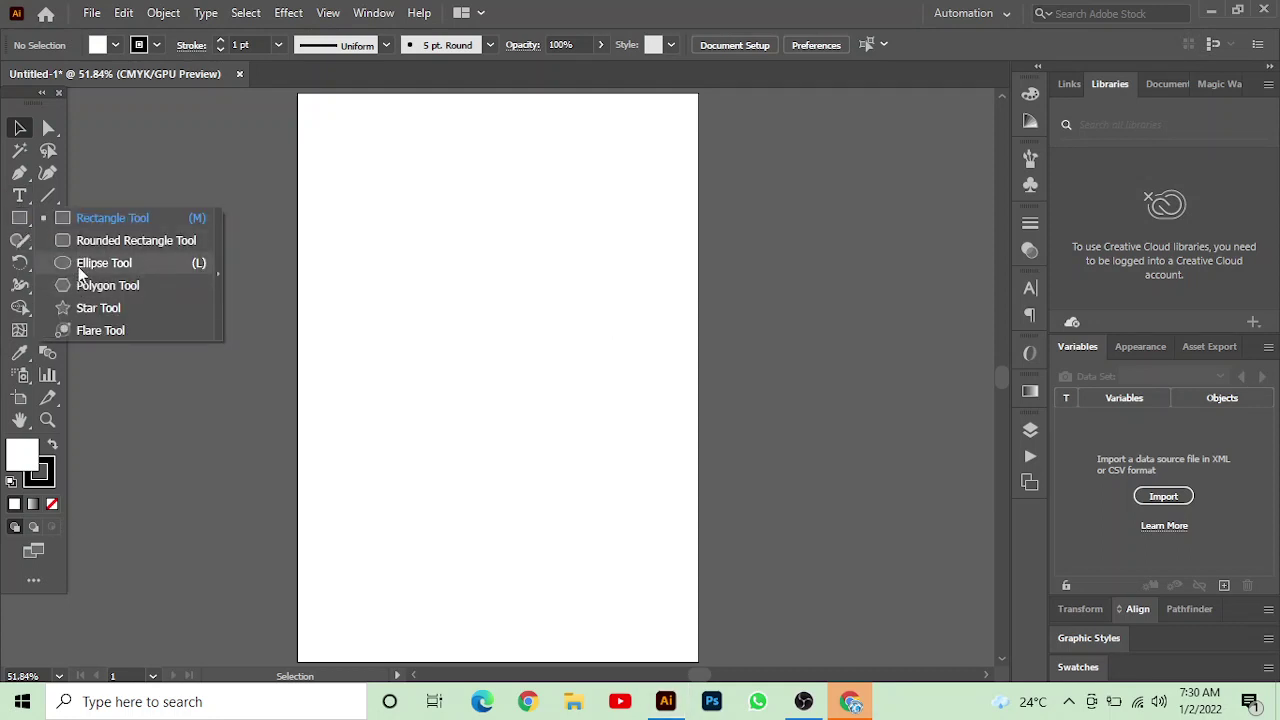
{"action": "left_click_drag", "start_coordinate": [80, 270], "coordinate": [71, 287]}
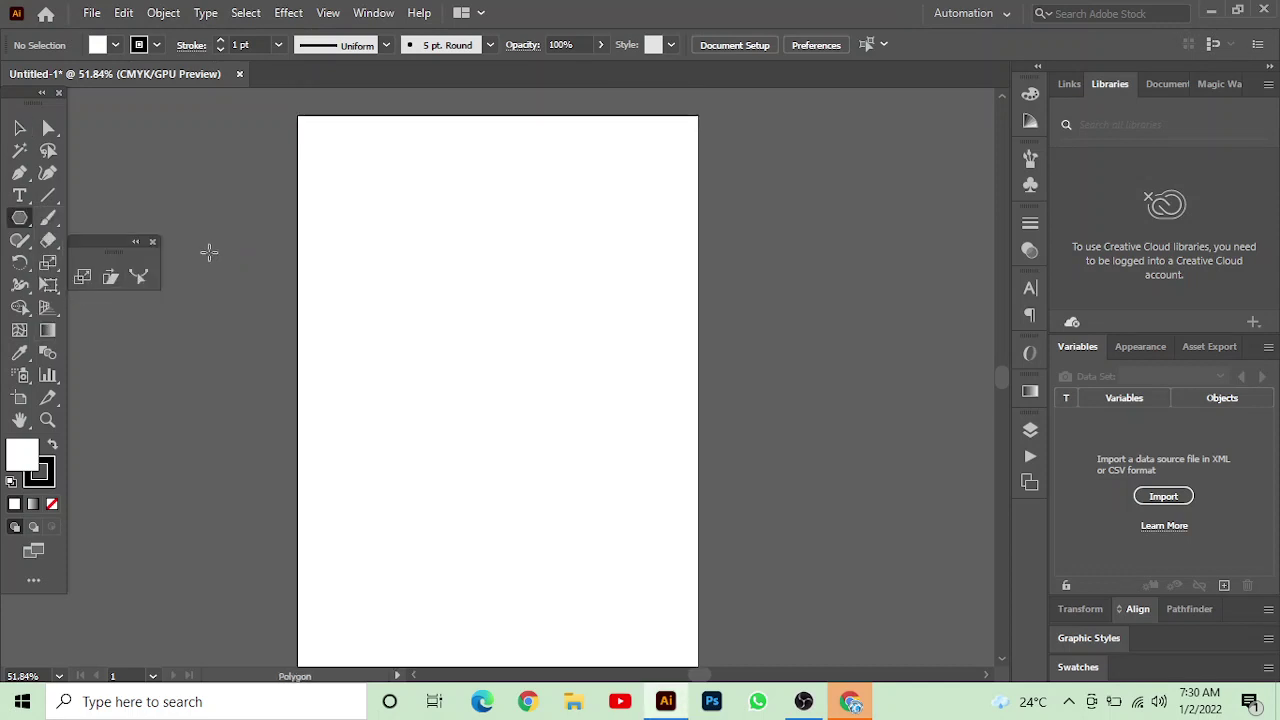
{"action": "scroll", "coordinate": [208, 252], "scroll_direction": "up", "scroll_amount": 1}
{"action": "left_click_drag", "start_coordinate": [320, 207], "coordinate": [343, 240]}
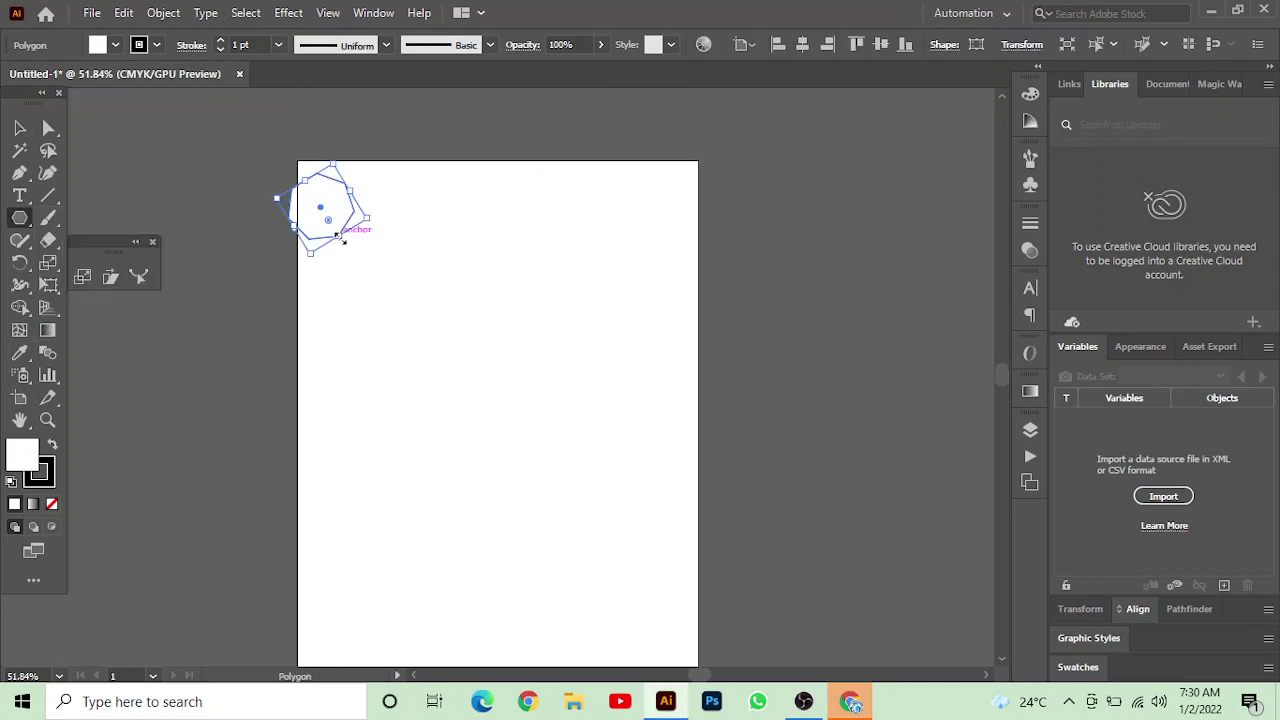
{"action": "key", "text": "ctrl+z"}
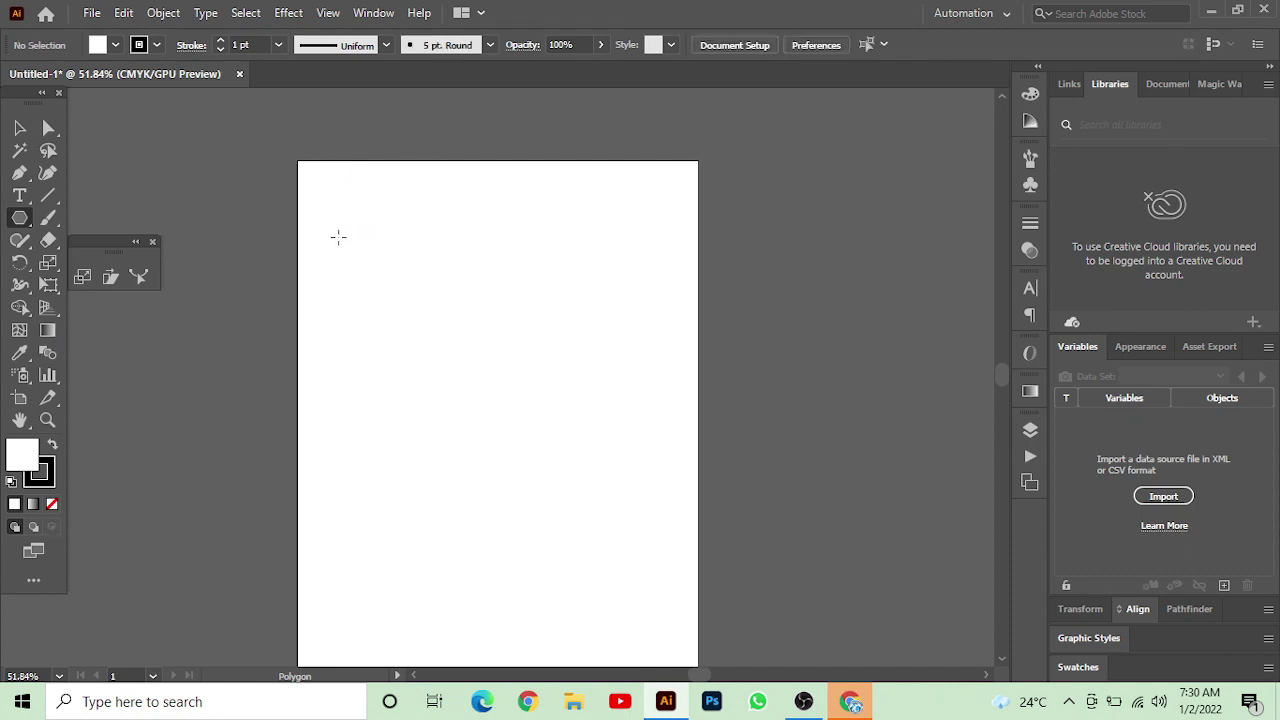
{"action": "right_click", "coordinate": [338, 237]}
{"action": "left_click", "coordinate": [338, 240]}
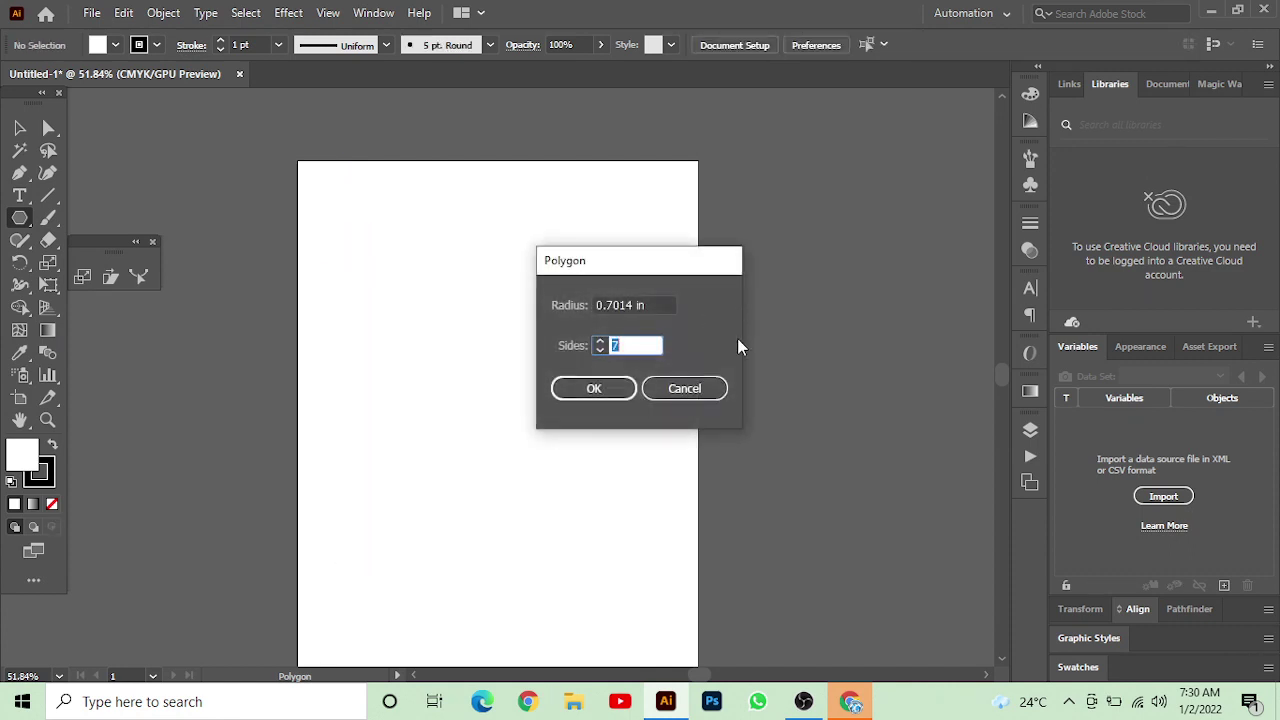
{"action": "type", "text": "5"}
{"action": "left_click", "coordinate": [594, 390]}
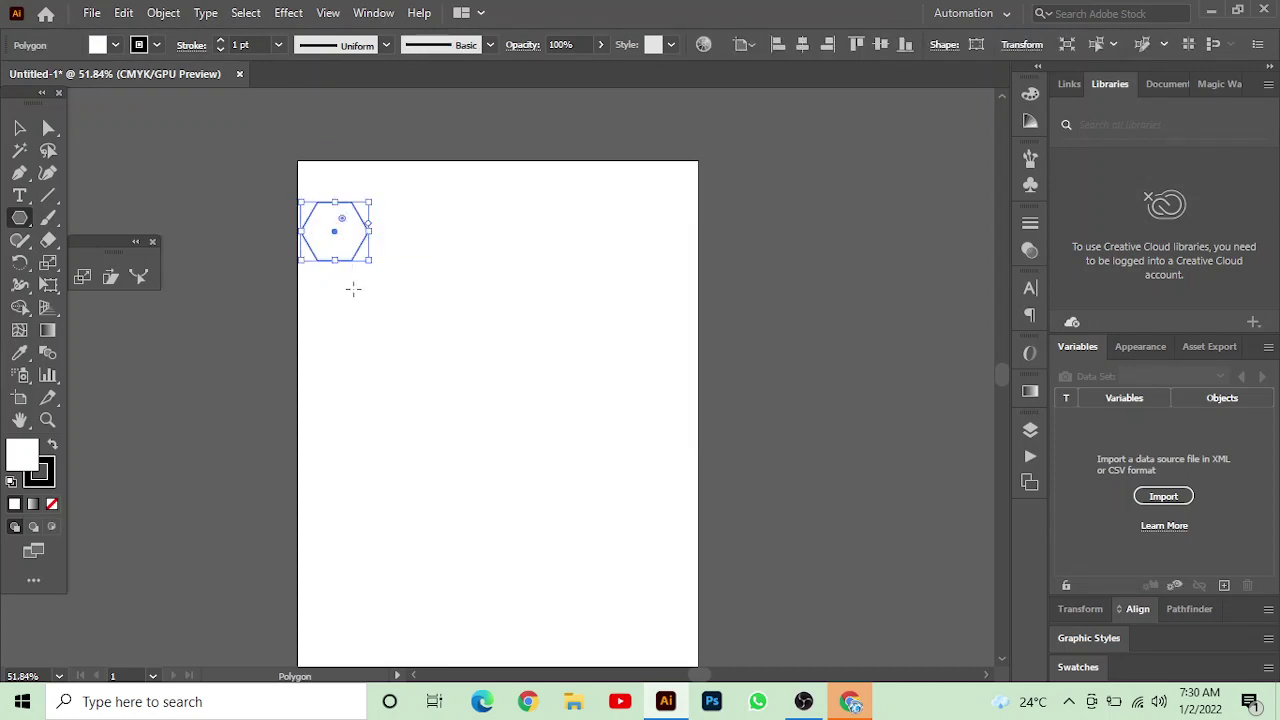
Move the first hexagon up toward the artboard's top-left corner.
{"action": "left_click", "coordinate": [20, 128]}
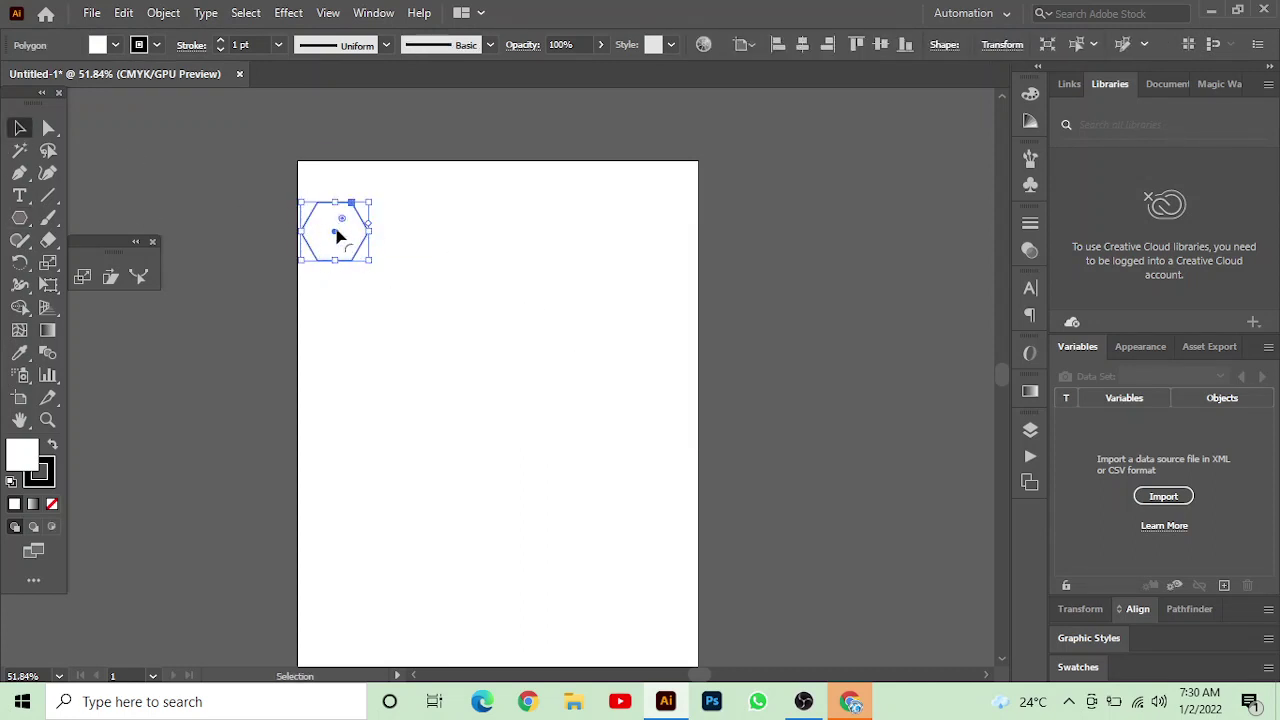
{"action": "left_click_drag", "start_coordinate": [333, 237], "coordinate": [334, 213]}
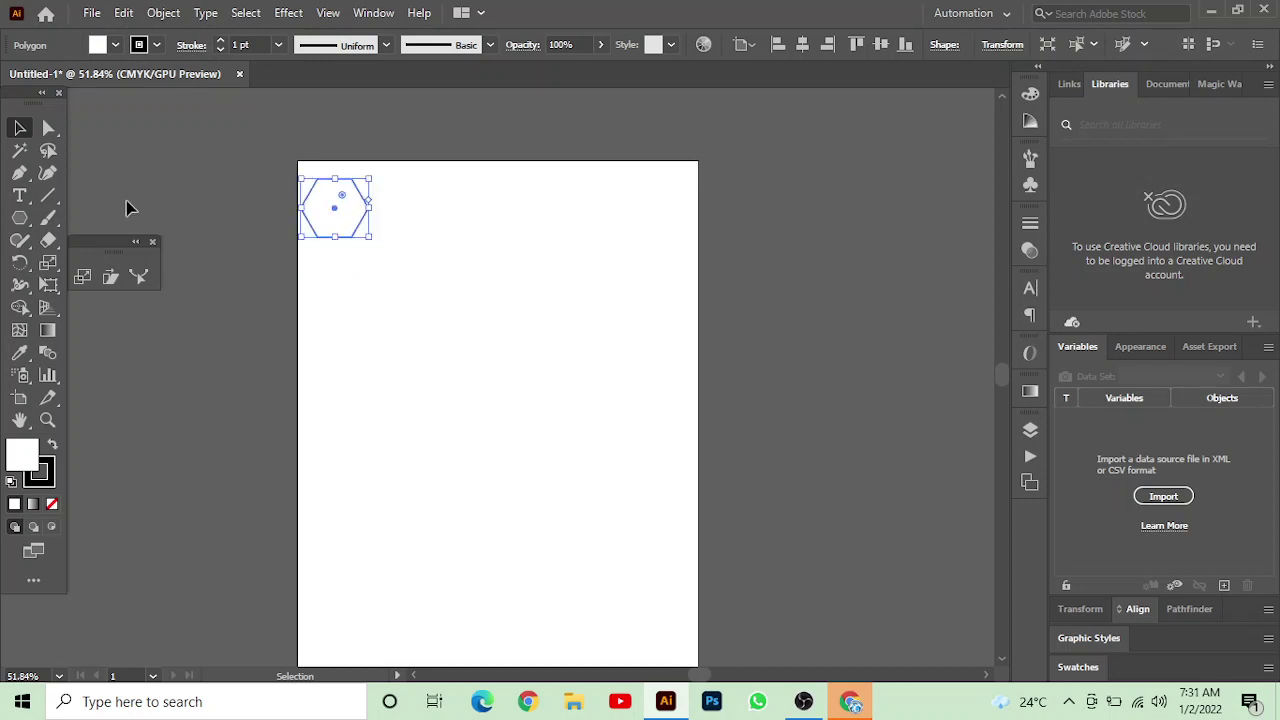
{"action": "left_click", "coordinate": [20, 218]}
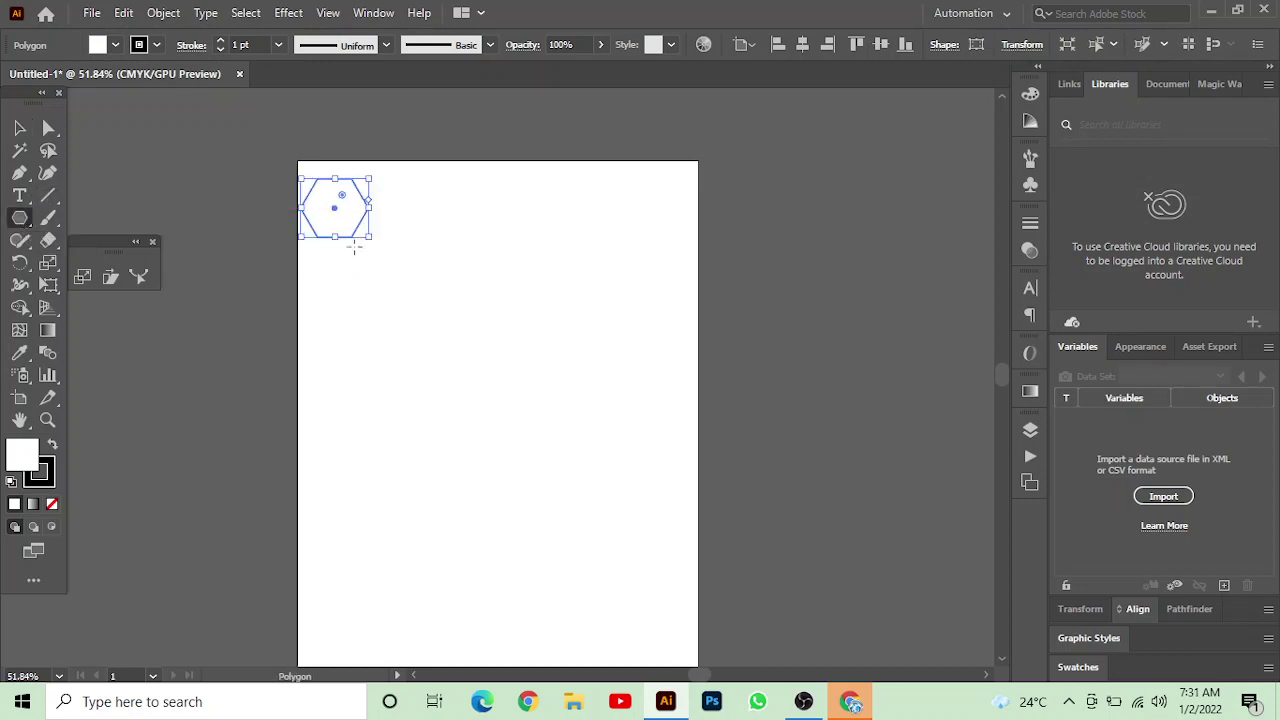
{"action": "left_click", "coordinate": [22, 130]}
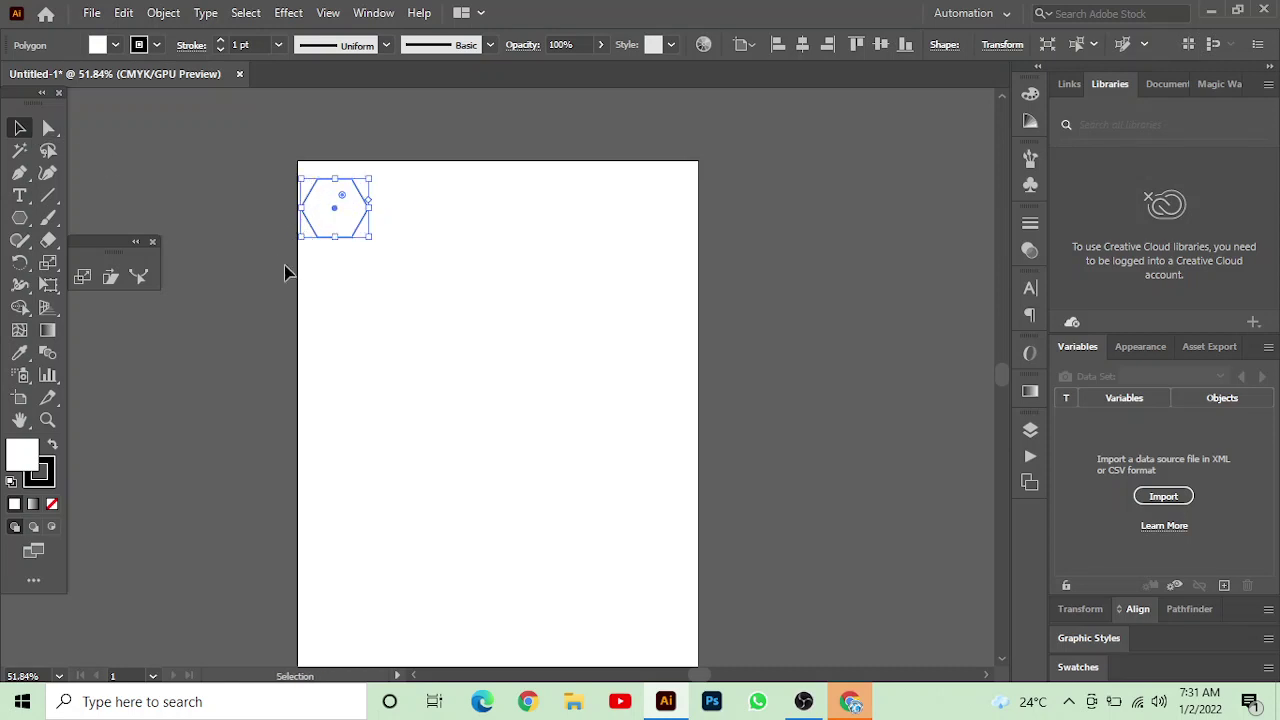
Paste three hexagon copies and fit them beside and below the first hexagon.
{"action": "key", "text": "ctrl+v"}
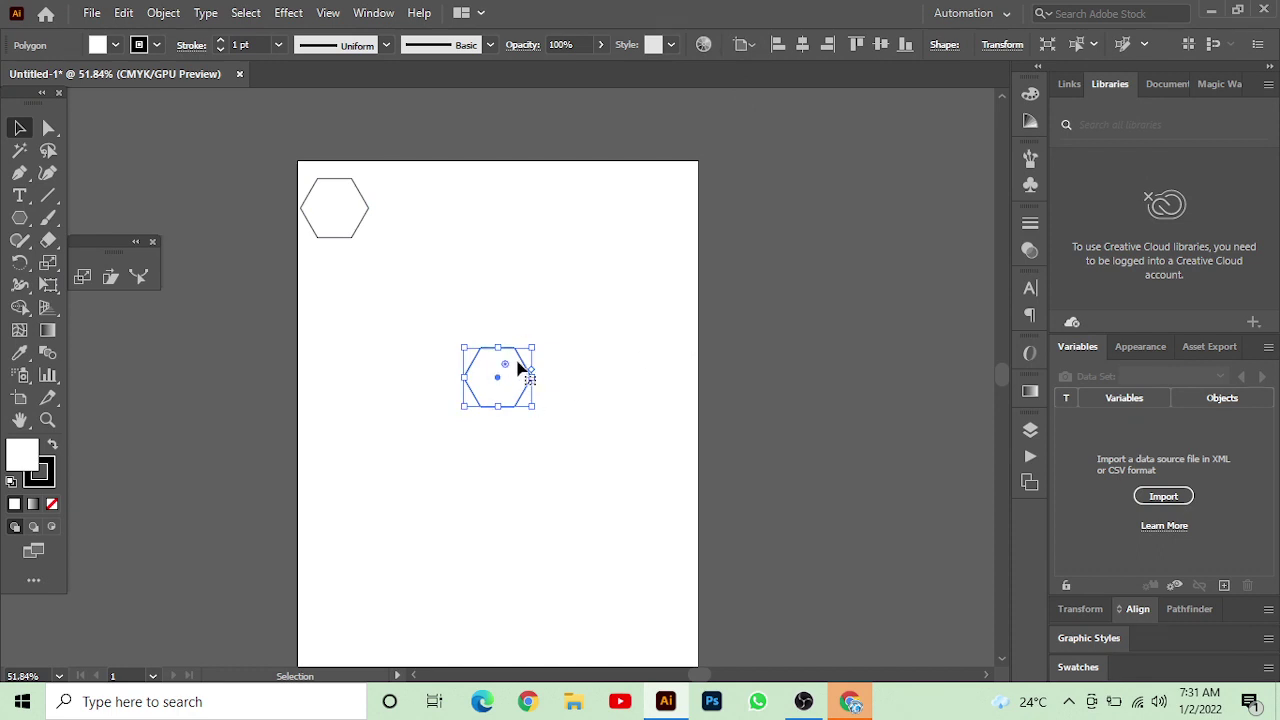
{"action": "mouse_move", "coordinate": [523, 366]}
{"action": "left_mouse_down"}
{"action": "mouse_move", "coordinate": [412, 258]}
{"action": "mouse_move", "coordinate": [418, 234]}
{"action": "left_mouse_up"}
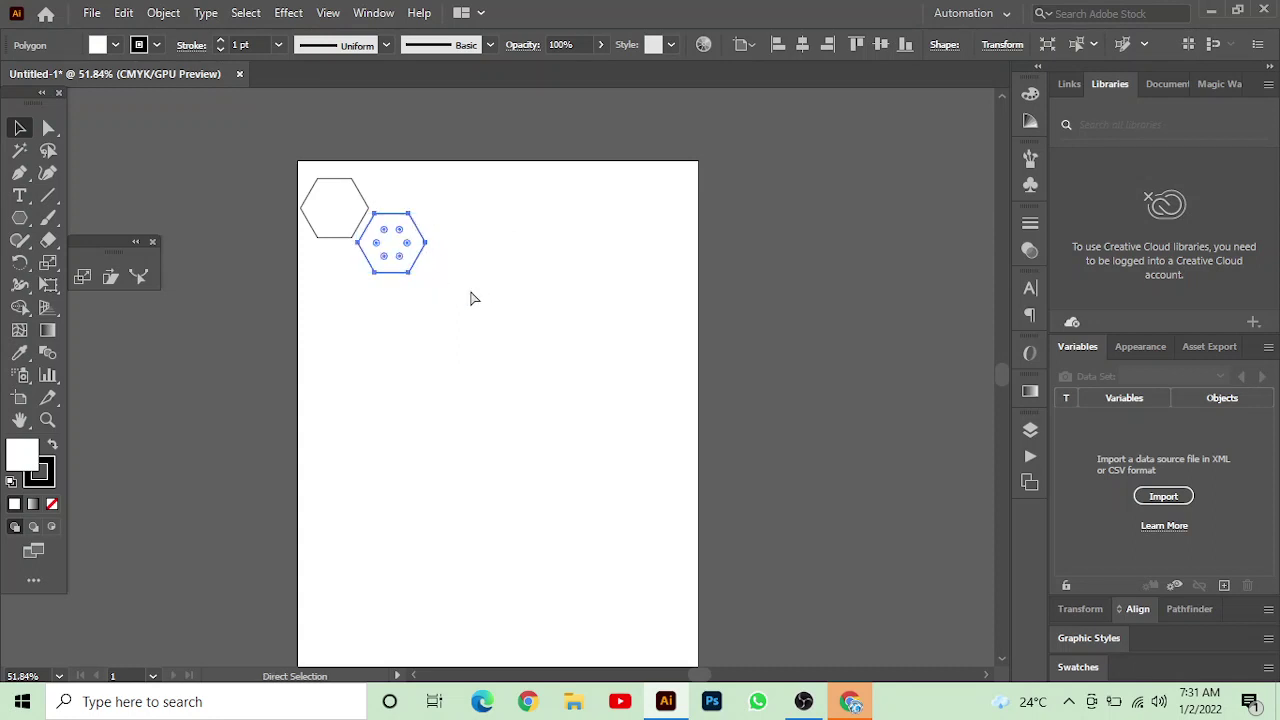
{"action": "key", "text": "ctrl+v"}
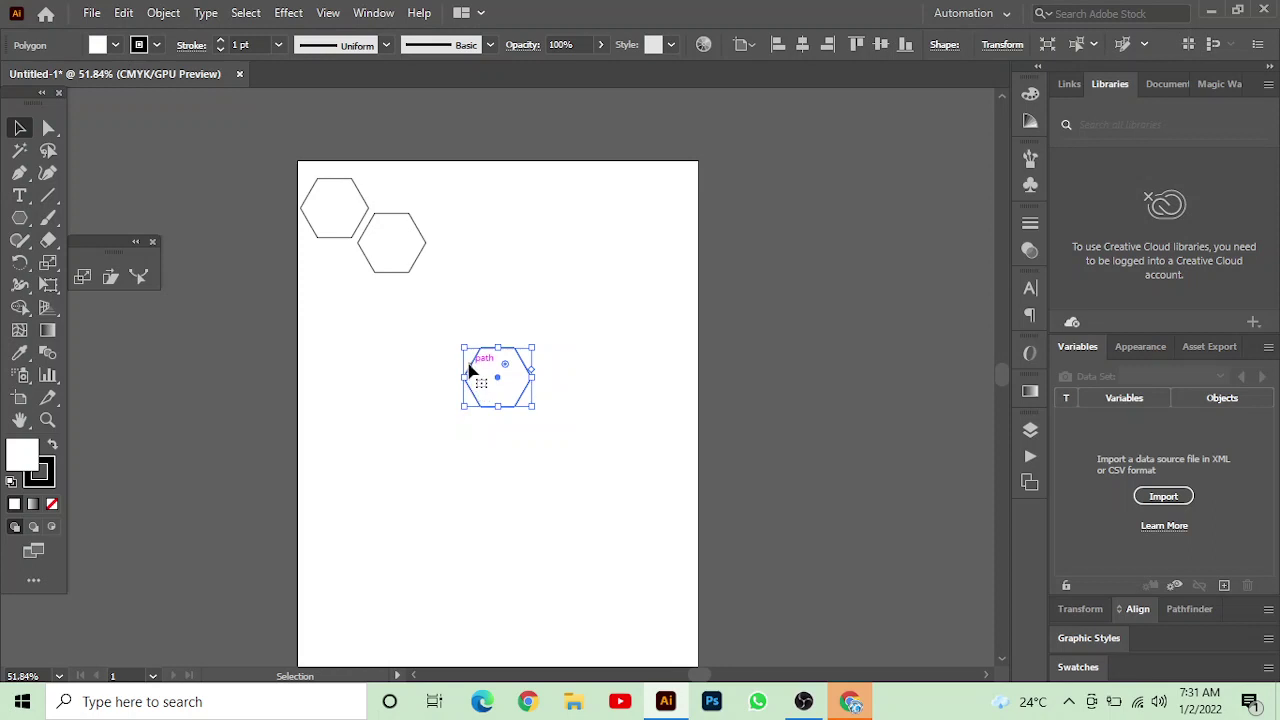
{"action": "left_click_drag", "start_coordinate": [468, 374], "coordinate": [310, 275]}
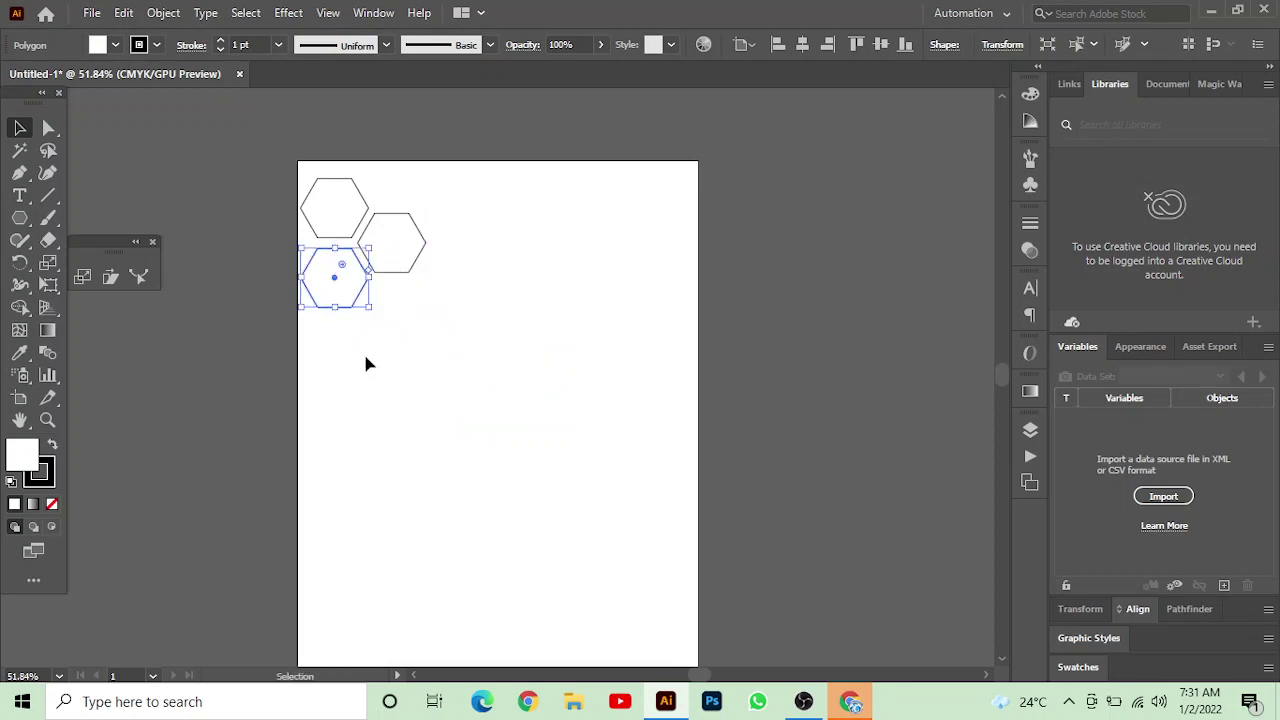
{"action": "key", "text": "ctrl+v"}
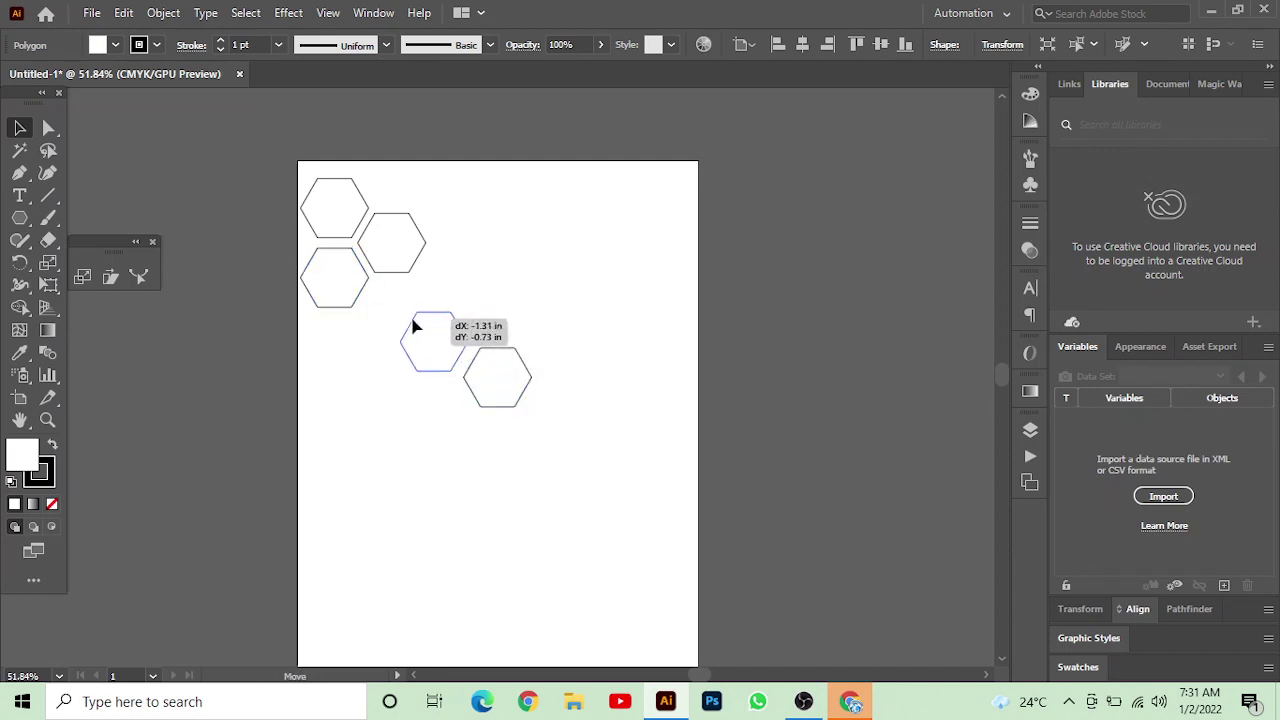
{"action": "left_click_drag", "start_coordinate": [456, 346], "coordinate": [377, 298]}
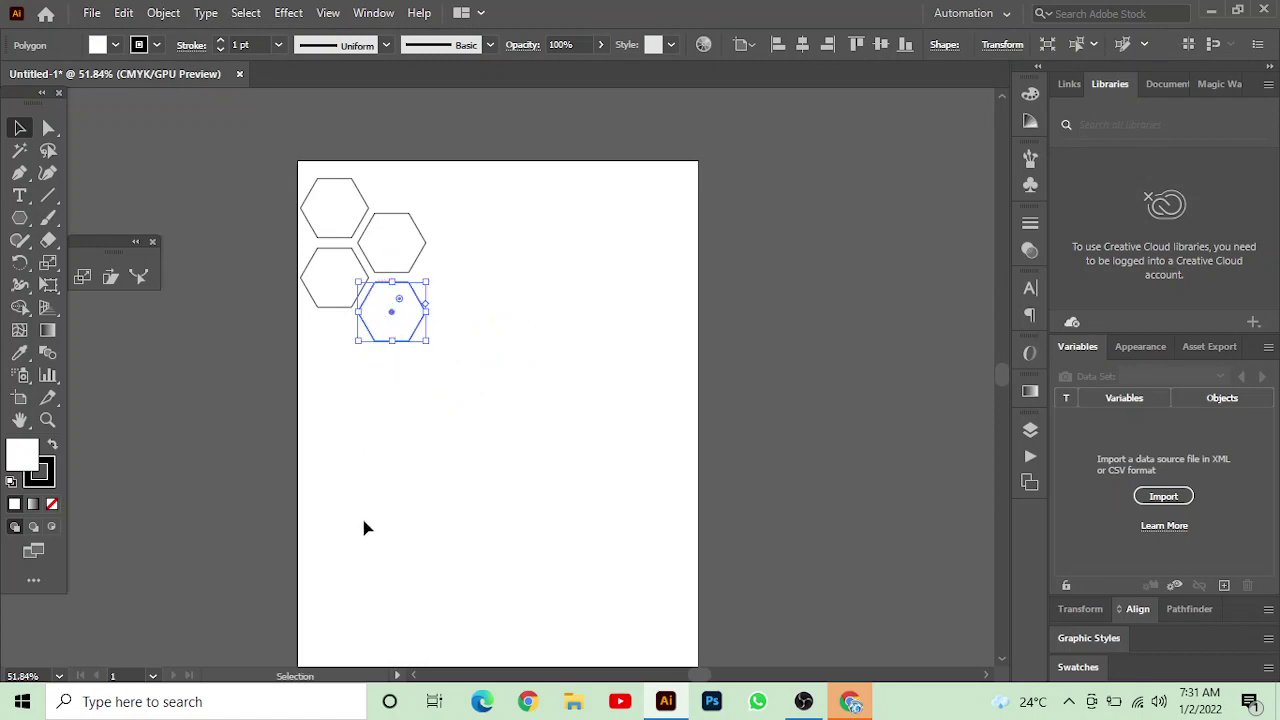
Add hexagon copies at the bottom of the left column and right side of the cluster.
{"action": "key", "text": "ctrl+z"}
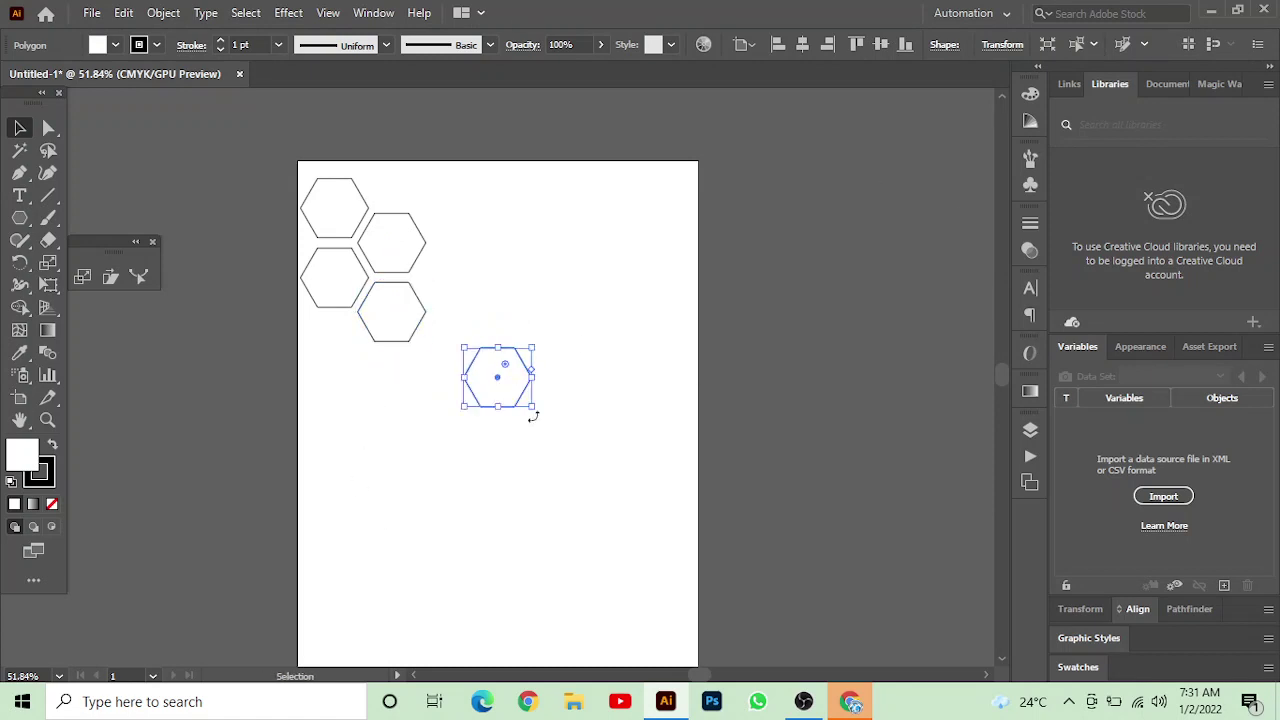
{"action": "left_click_drag", "start_coordinate": [500, 383], "coordinate": [340, 362]}
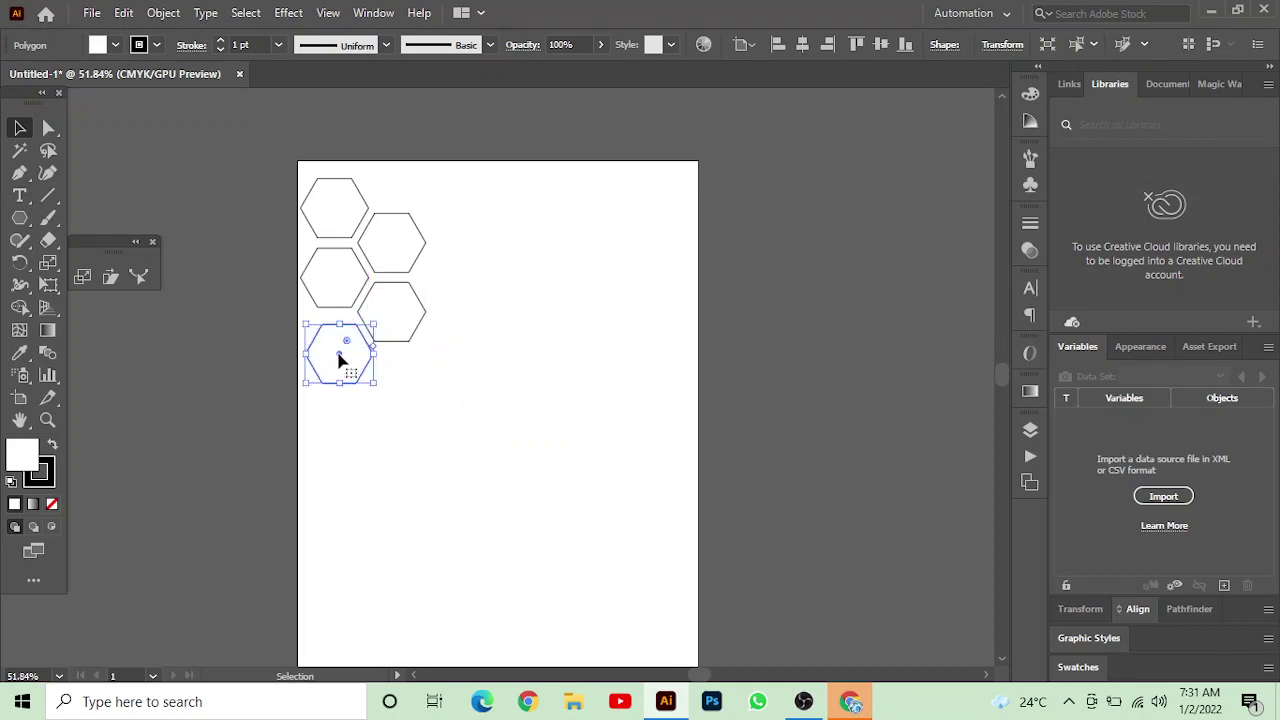
{"action": "key", "text": "a"}
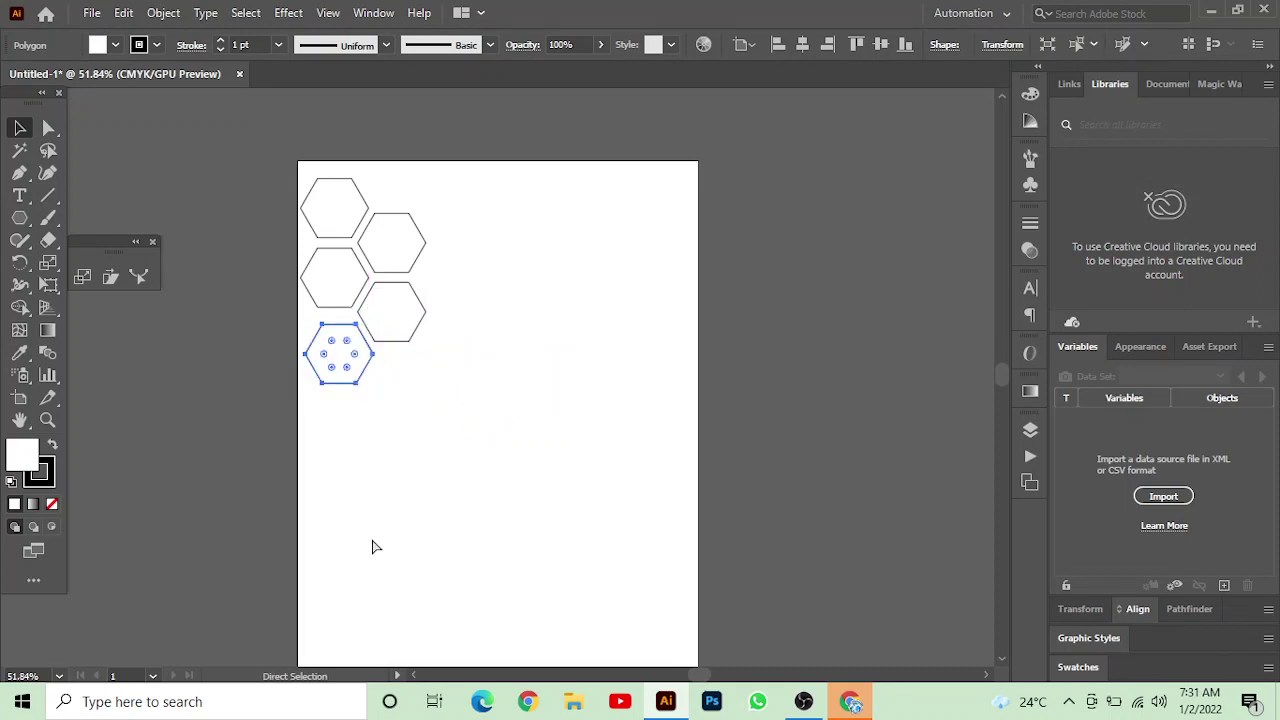
{"action": "key", "text": "ctrl+z"}
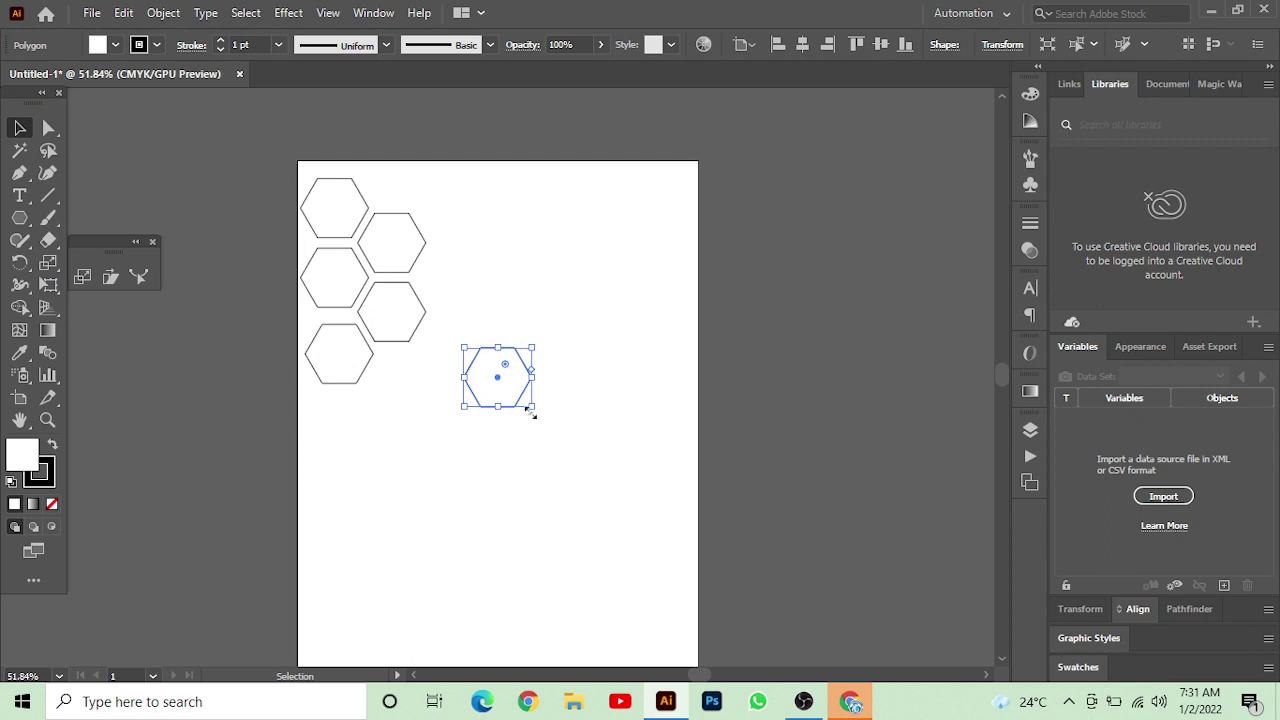
{"action": "mouse_move", "coordinate": [506, 386]}
{"action": "left_mouse_down"}
{"action": "mouse_move", "coordinate": [464, 313]}
{"action": "mouse_move", "coordinate": [474, 308]}
{"action": "left_mouse_up"}
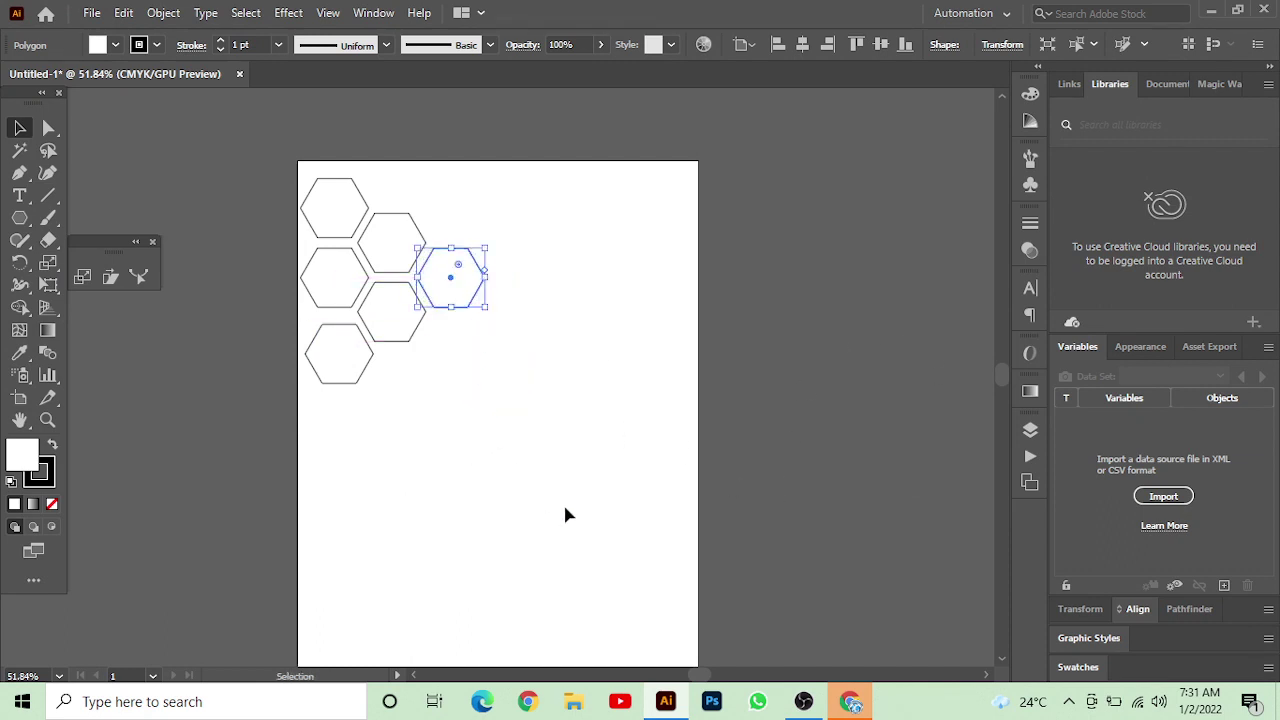
{"action": "key", "text": "ctrl+z"}
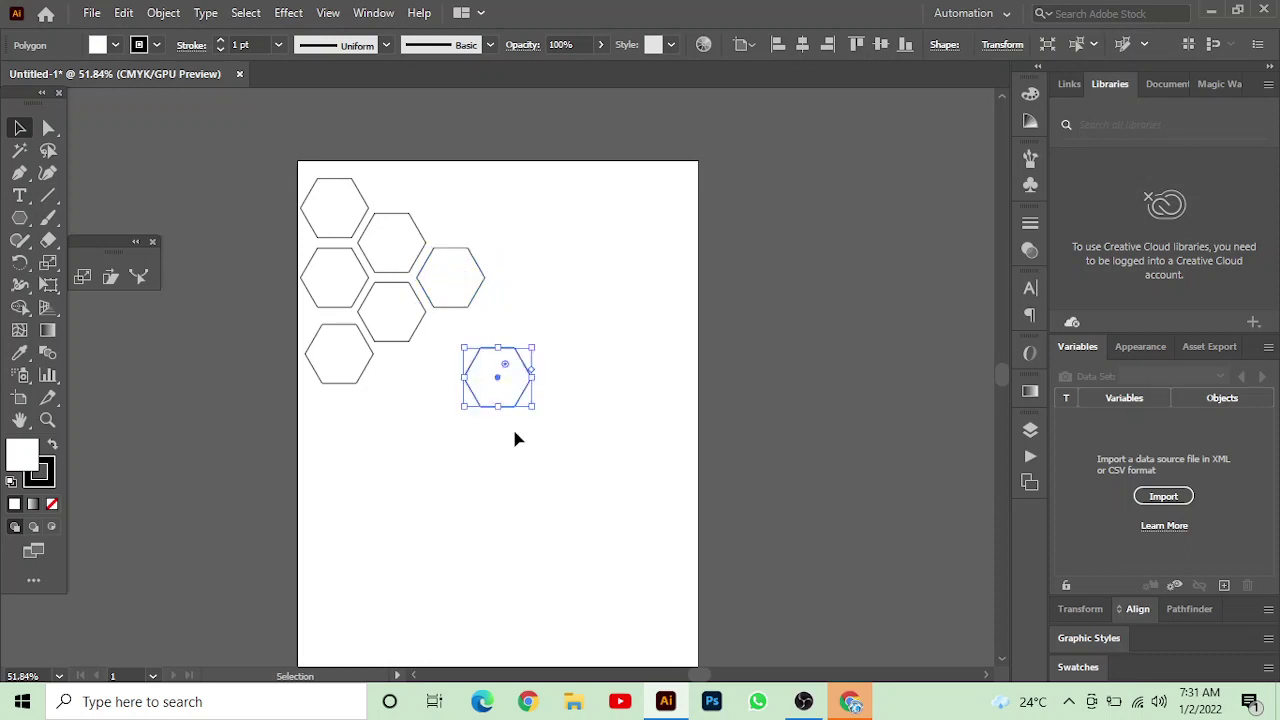
Fit more hexagon copies into the cluster's right column and lower row.
{"action": "left_click_drag", "start_coordinate": [500, 381], "coordinate": [455, 355]}
{"action": "key", "text": "ctrl+d"}
{"action": "left_click_drag", "start_coordinate": [500, 385], "coordinate": [400, 389]}
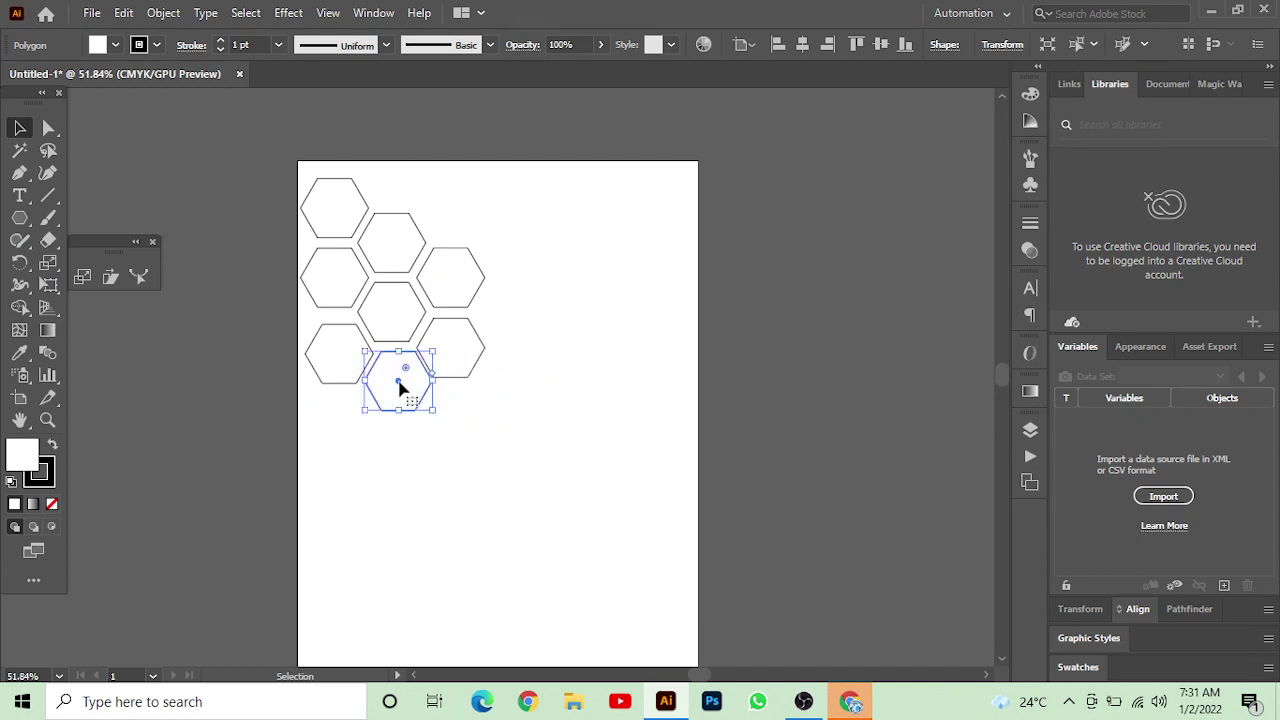
{"action": "key", "text": "ctrl+z"}
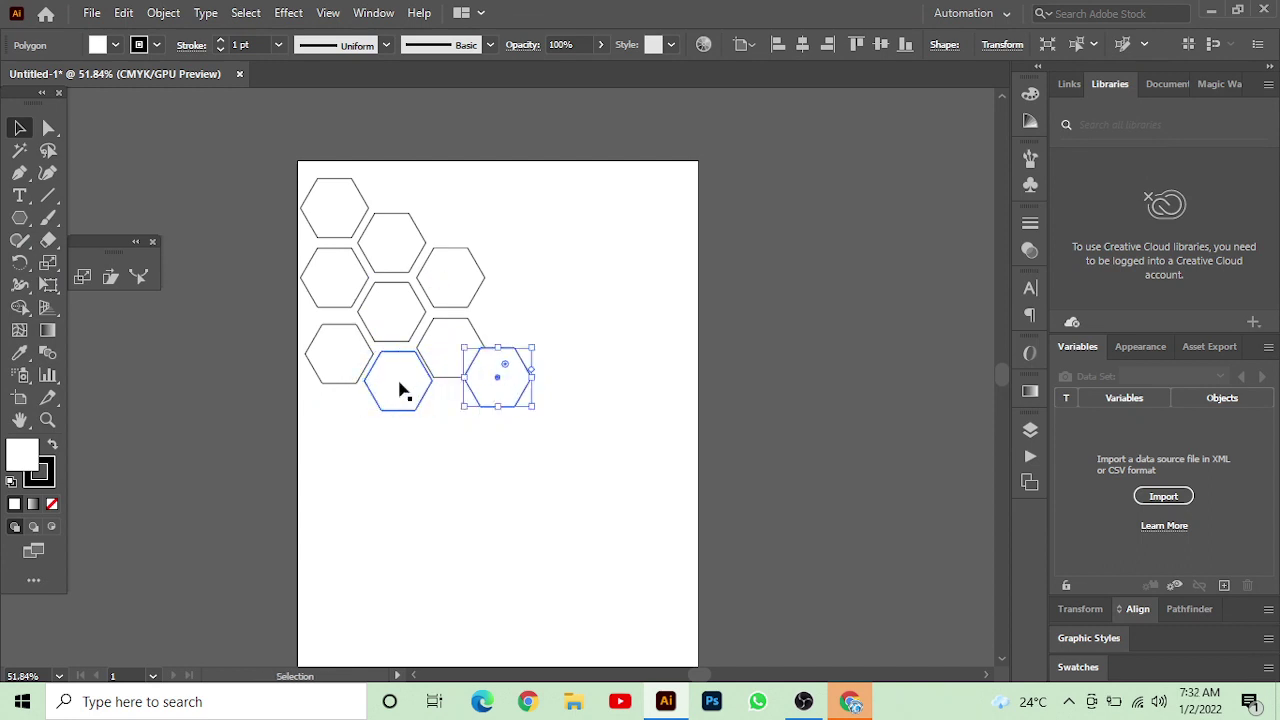
{"action": "left_click_drag", "start_coordinate": [496, 383], "coordinate": [338, 425]}
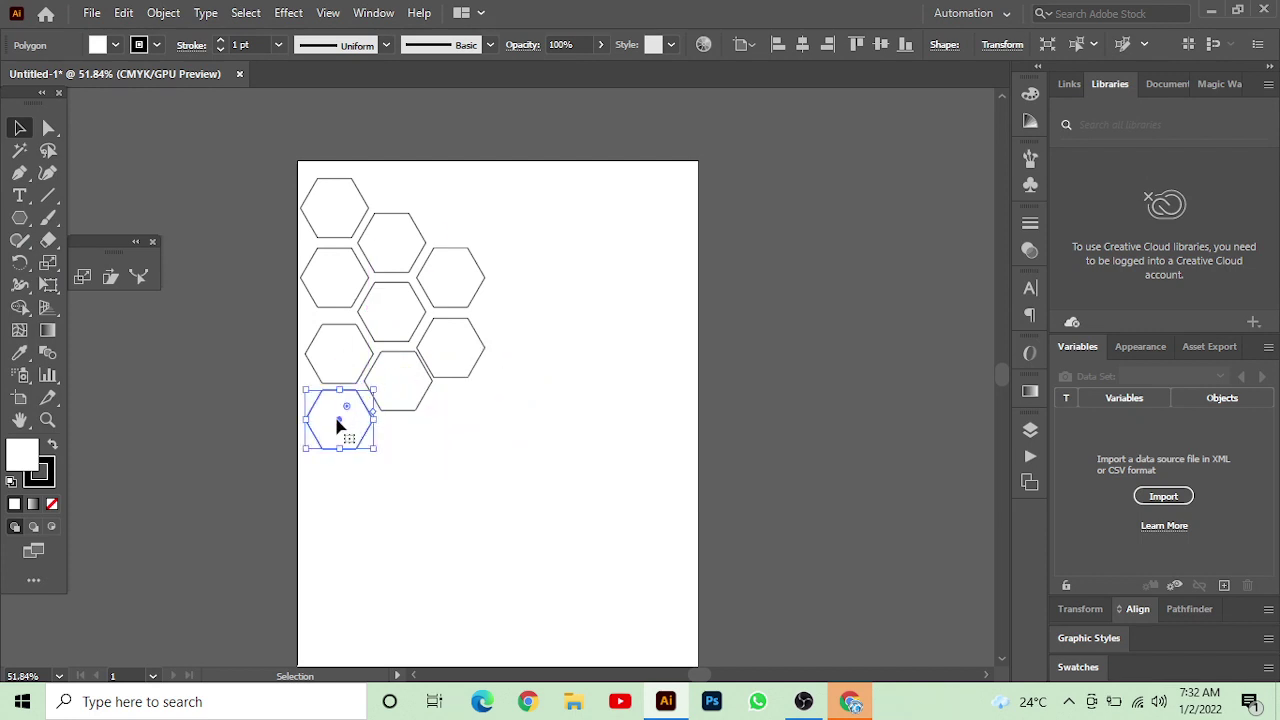
{"action": "key", "text": "ctrl+z"}
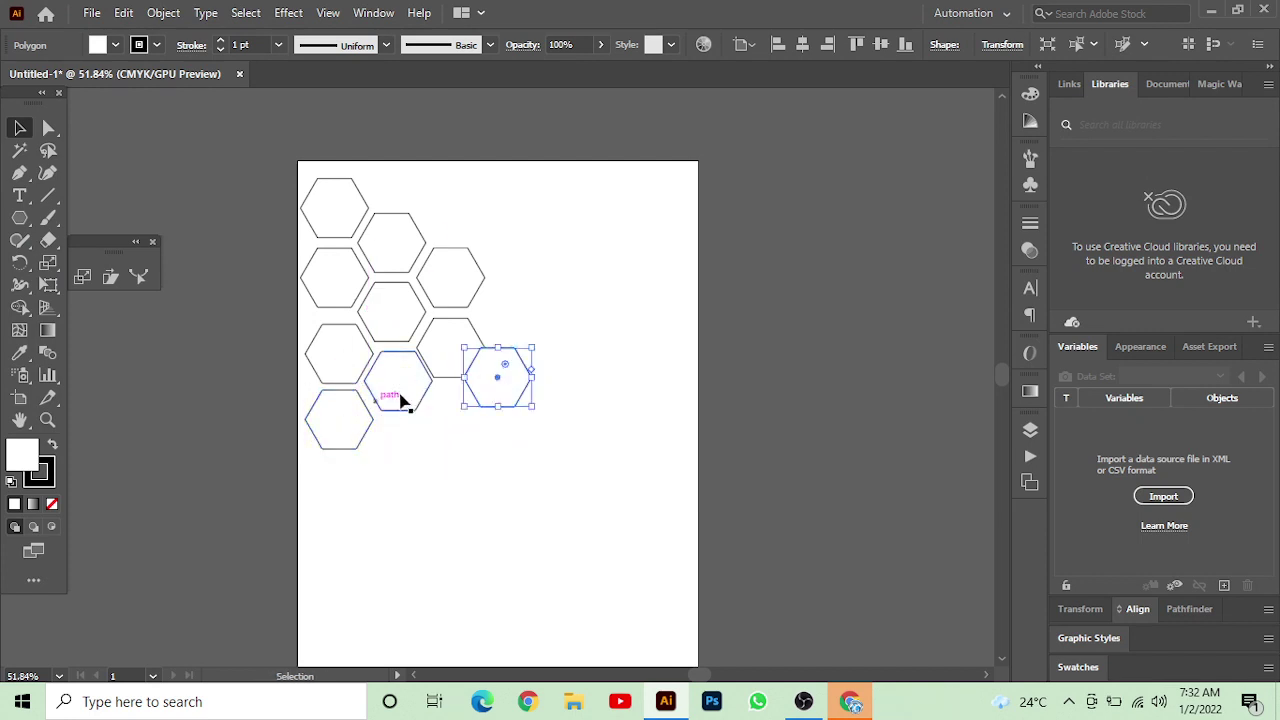
Place hexagons under the second and third columns, then select those lower cells.
{"action": "left_click_drag", "start_coordinate": [500, 380], "coordinate": [406, 461]}
{"action": "key", "text": "a"}
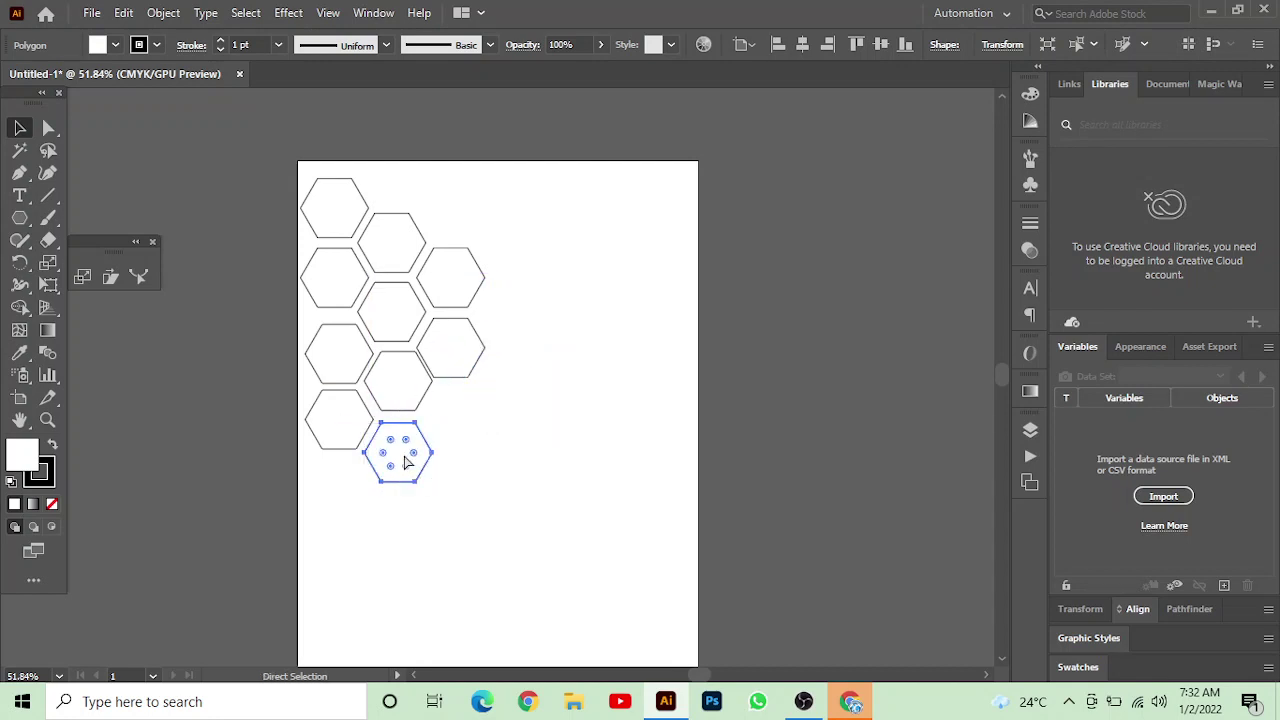
{"action": "key", "text": "ctrl+v"}
{"action": "key", "text": "v"}
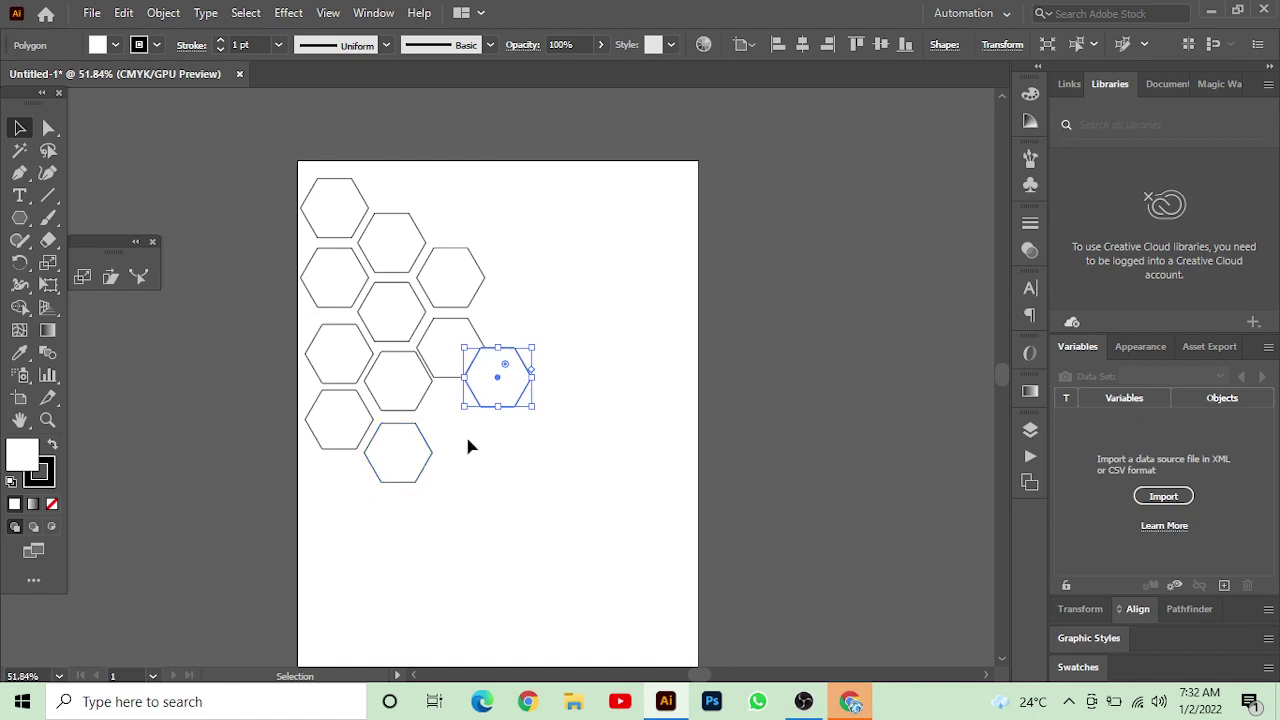
{"action": "left_click_drag", "start_coordinate": [502, 386], "coordinate": [460, 425]}
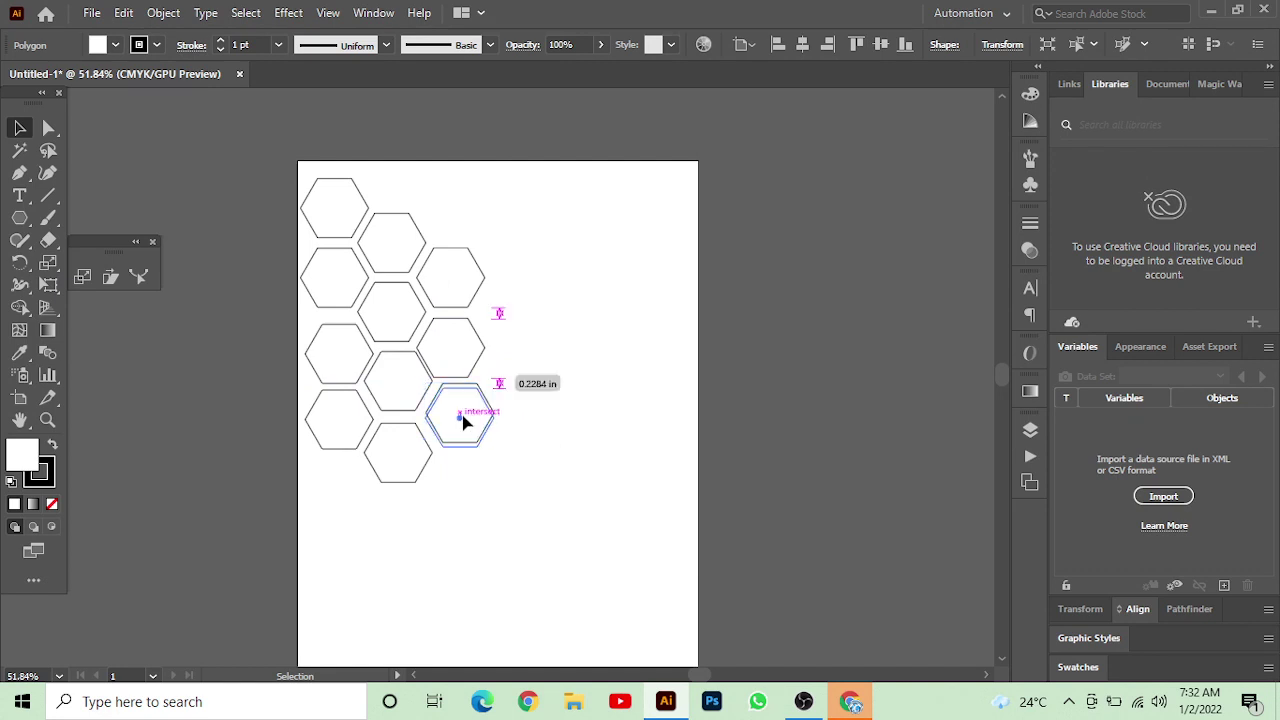
{"action": "left_click_drag", "start_coordinate": [590, 282], "coordinate": [405, 503]}
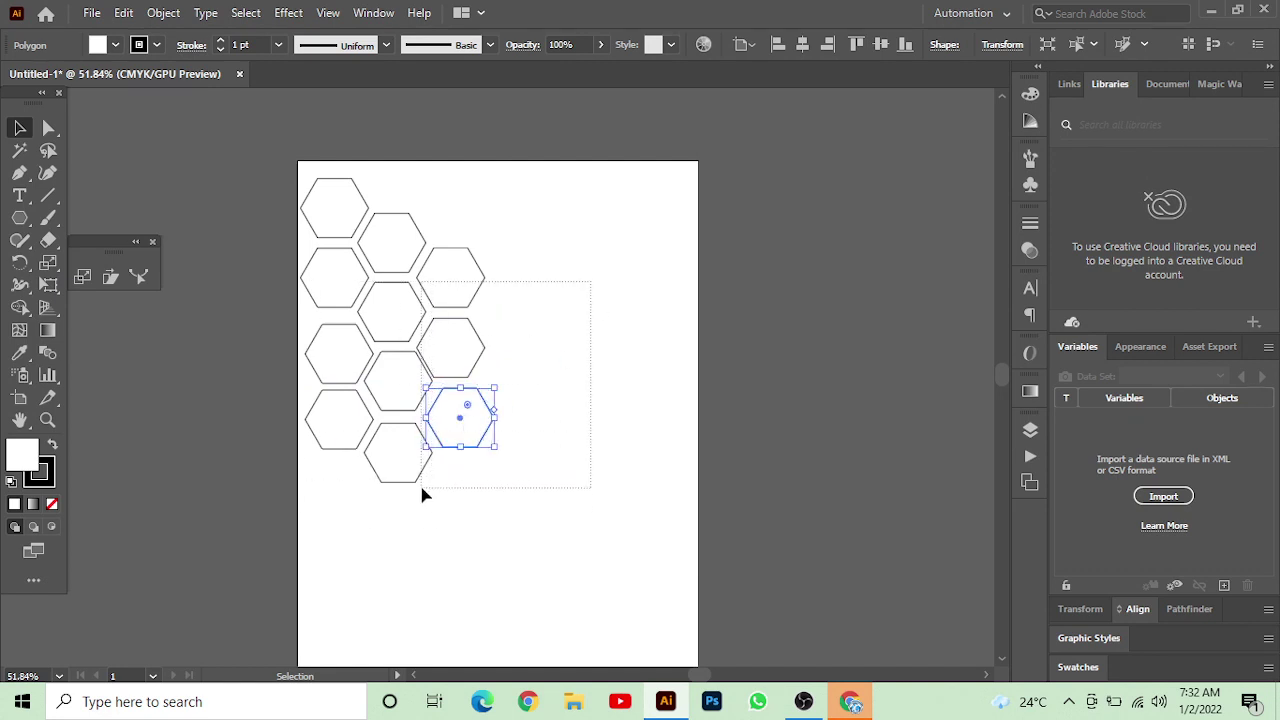
Paste a copy of the selected hexagon block and fit it below the honeycomb.
{"action": "key", "text": "a"}
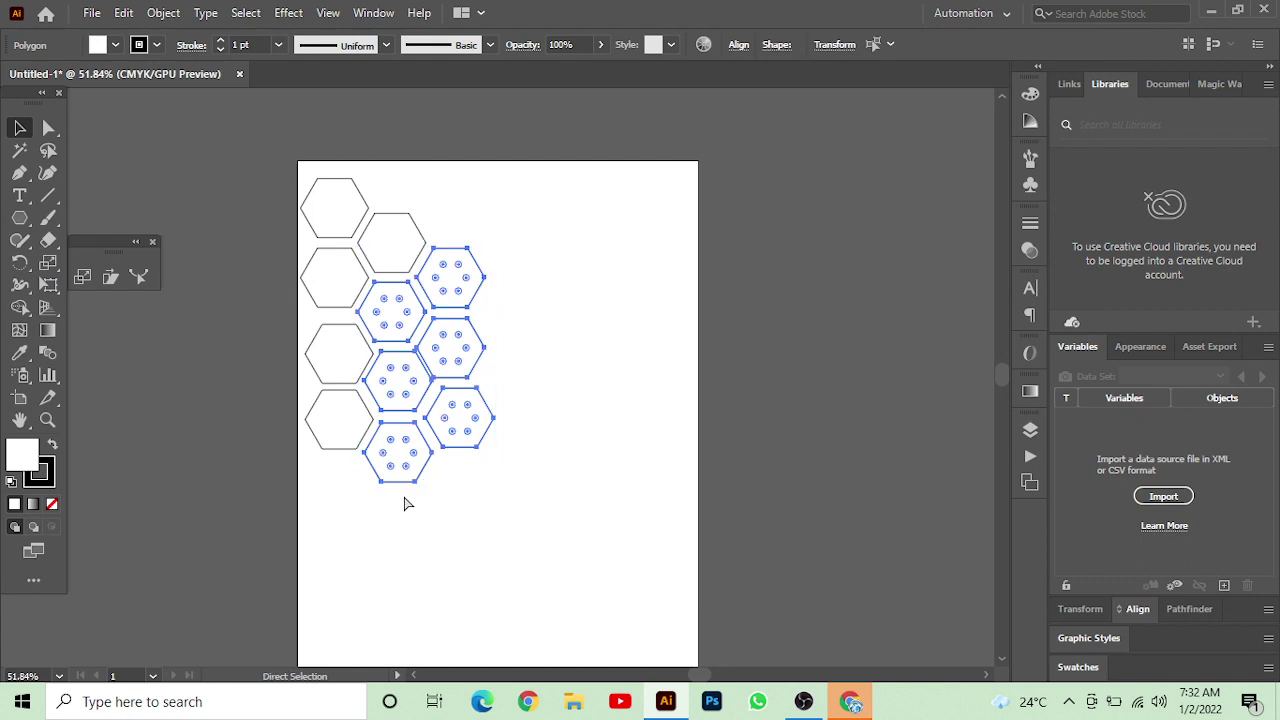
{"action": "key", "text": "ctrl+c"}
{"action": "key", "text": "ctrl+v"}
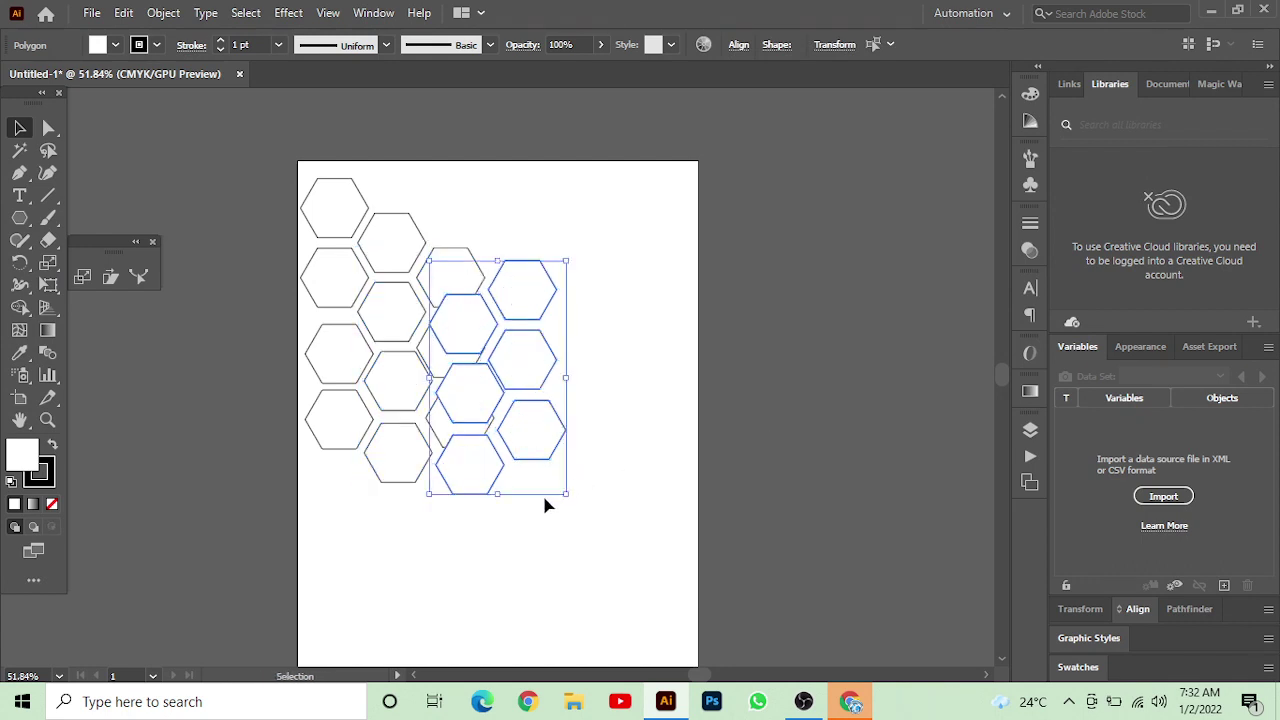
{"action": "mouse_move", "coordinate": [554, 452]}
{"action": "left_mouse_down"}
{"action": "mouse_move", "coordinate": [538, 655]}
{"action": "mouse_move", "coordinate": [600, 576]}
{"action": "left_mouse_up"}
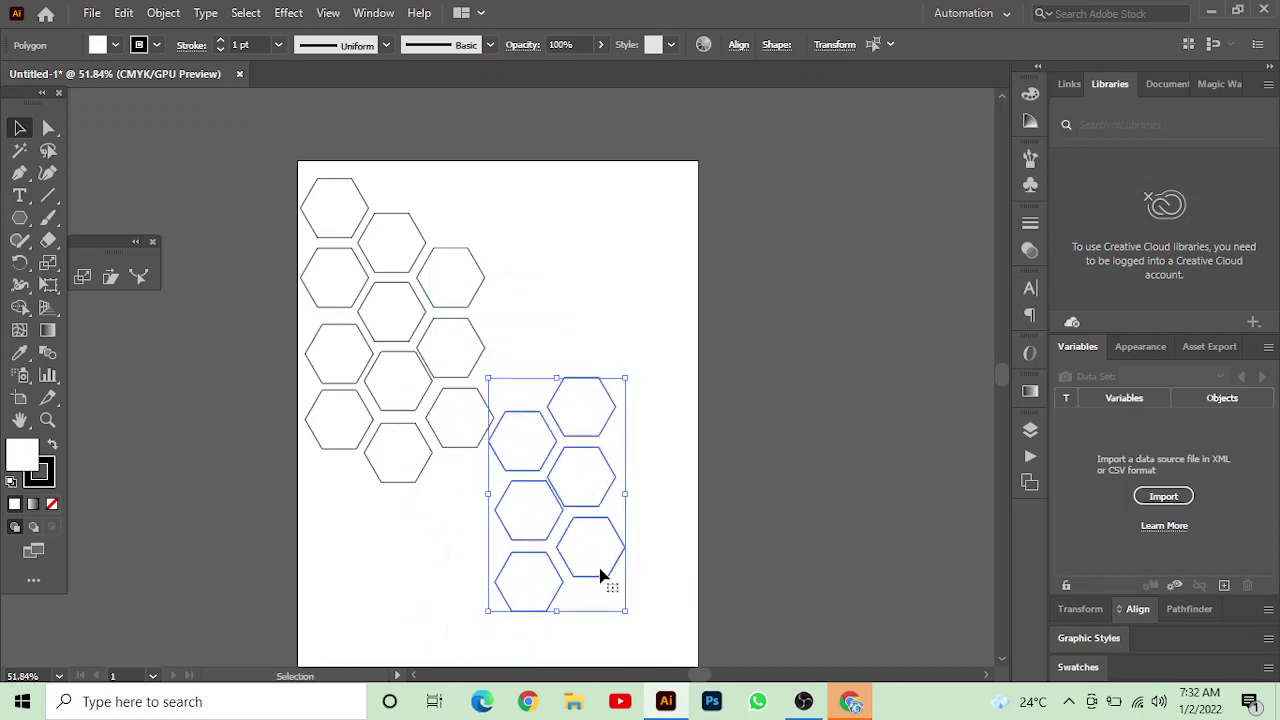
{"action": "left_click_drag", "start_coordinate": [566, 526], "coordinate": [498, 569]}
{"action": "left_click", "coordinate": [648, 477]}
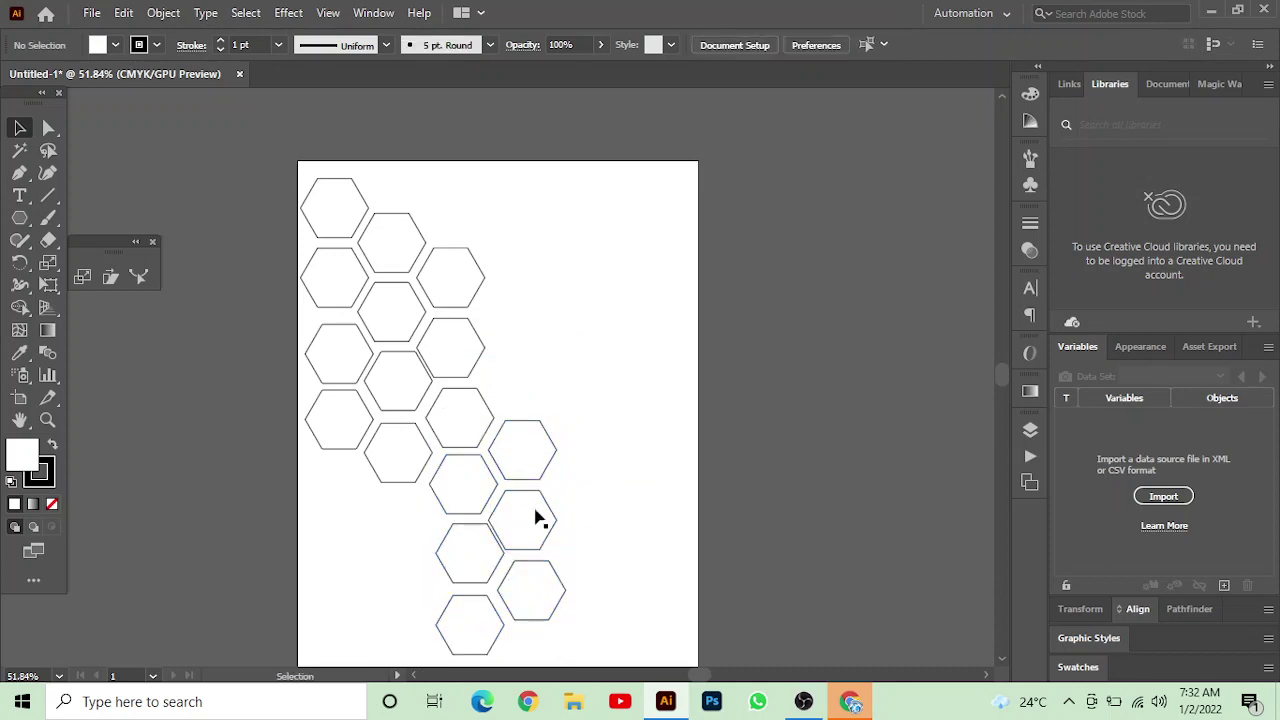
Paste another copy of the block at the upper right, nudging it down twice.
{"action": "key", "text": "ctrl+v"}
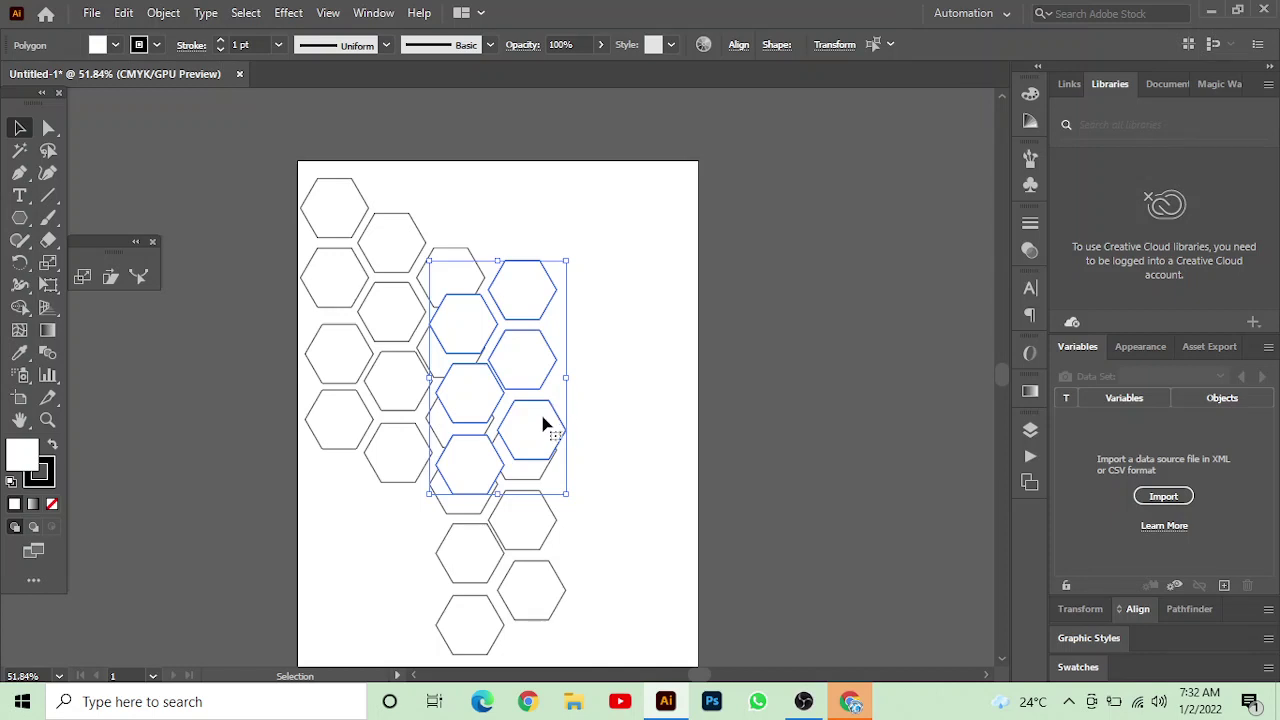
{"action": "mouse_move", "coordinate": [556, 417]}
{"action": "left_mouse_down"}
{"action": "mouse_move", "coordinate": [600, 328]}
{"action": "mouse_move", "coordinate": [607, 340]}
{"action": "left_mouse_up"}
{"action": "key", "text": "Down"}
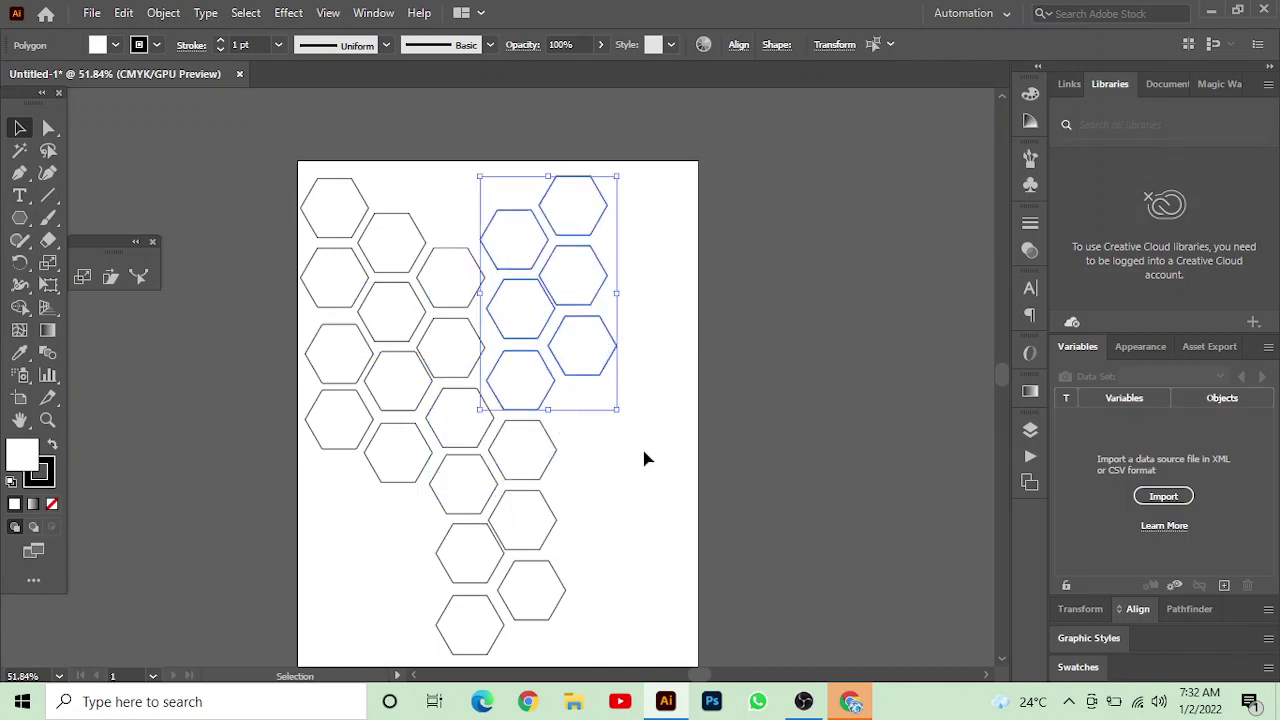
{"action": "key", "text": "Down"}
{"action": "key", "text": "Down"}
{"action": "key", "text": "Down"}
{"action": "key", "text": "Down"}
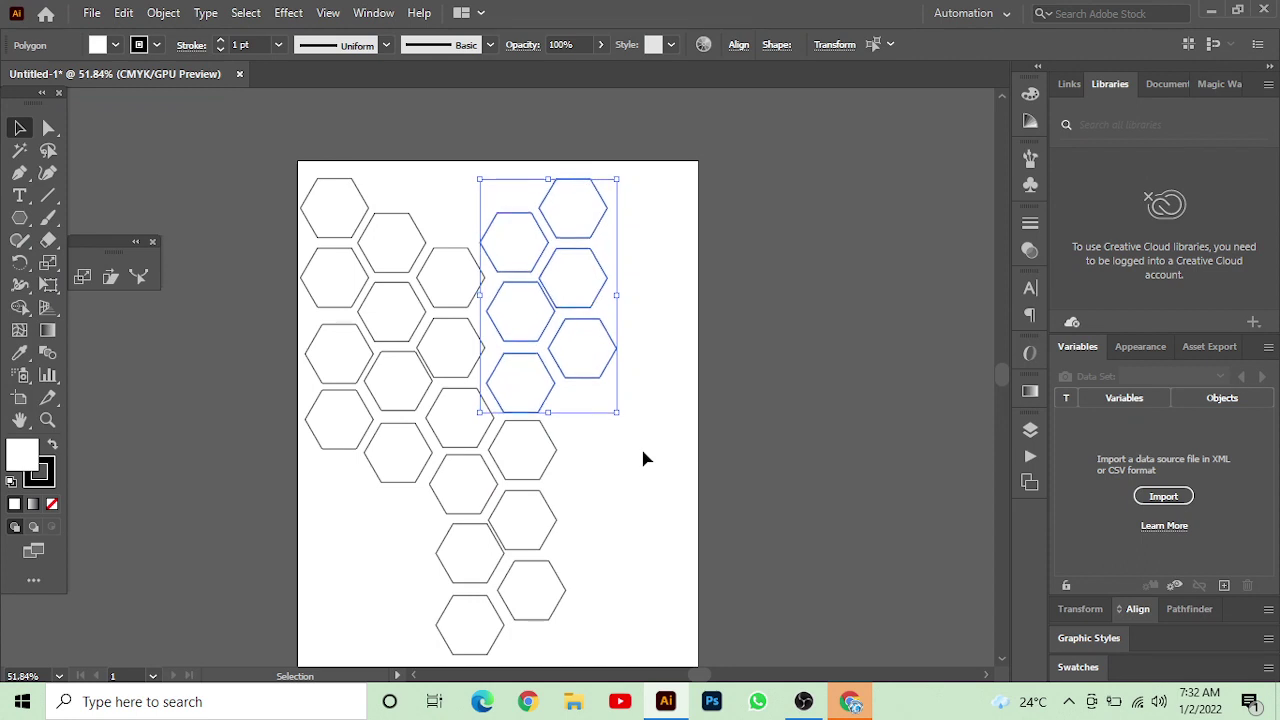
{"action": "left_click", "coordinate": [794, 554]}
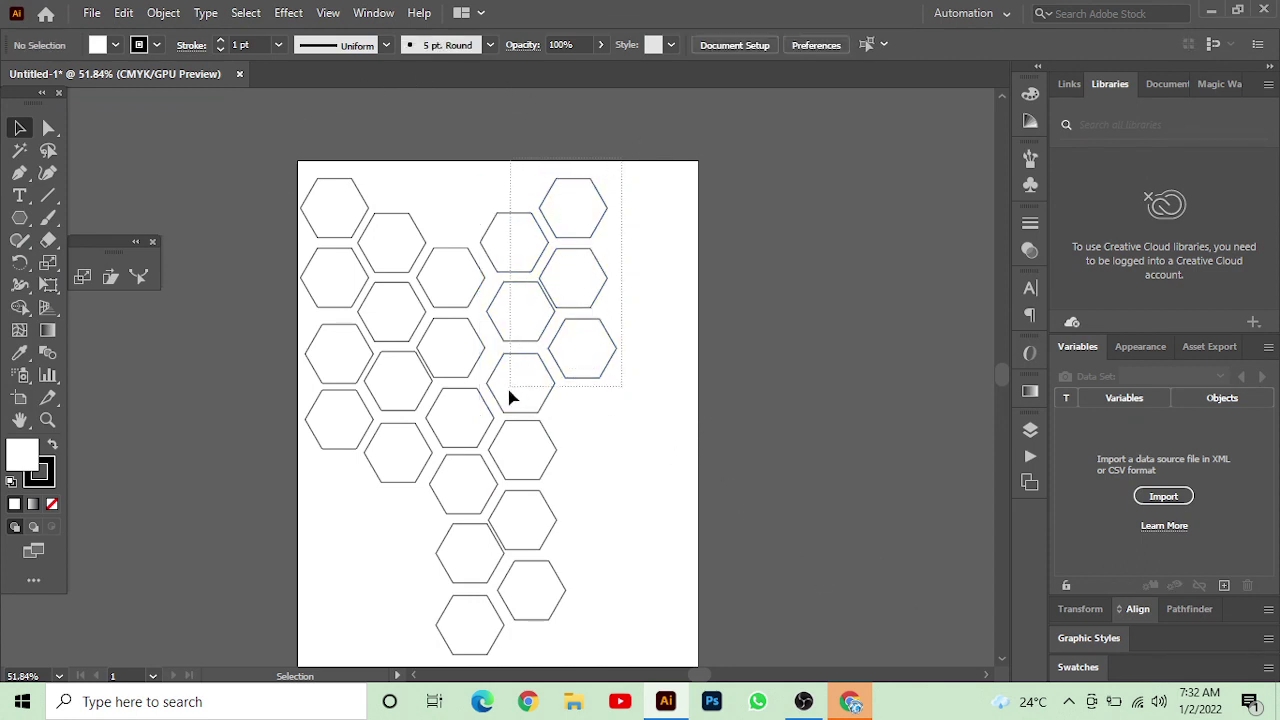
{"action": "left_click_drag", "start_coordinate": [510, 398], "coordinate": [520, 408]}
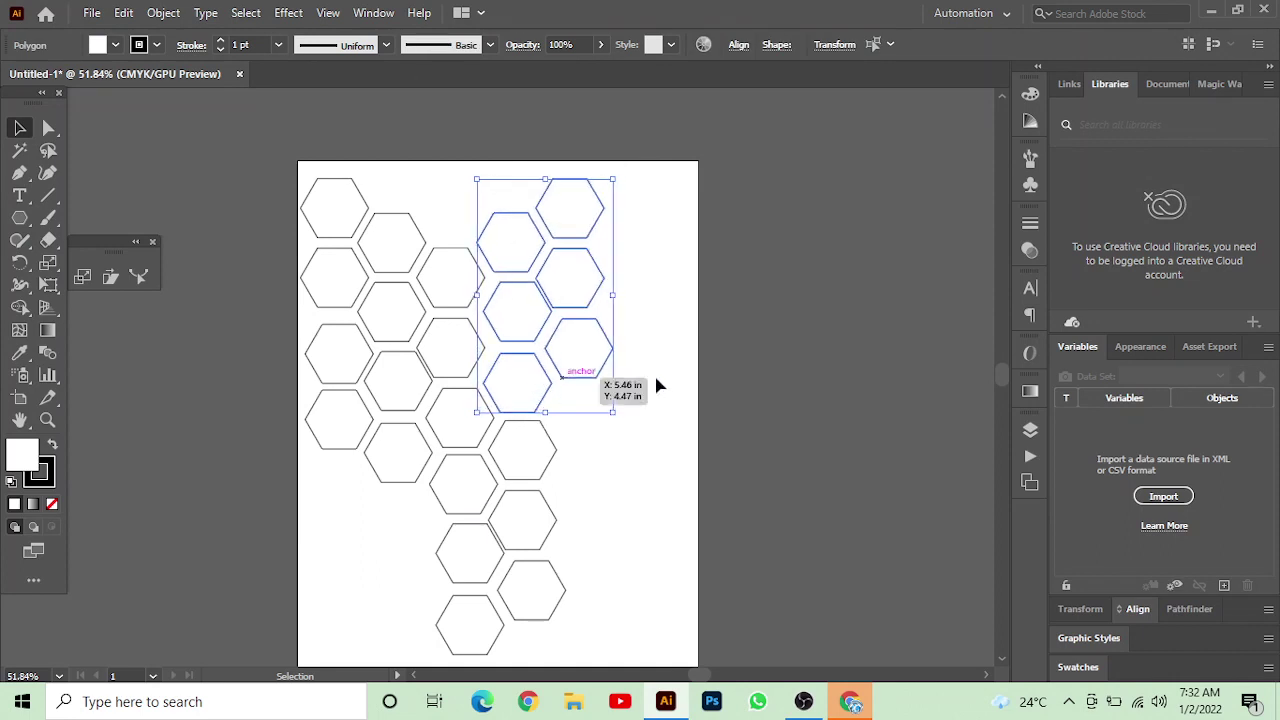
{"action": "left_click", "coordinate": [751, 389]}
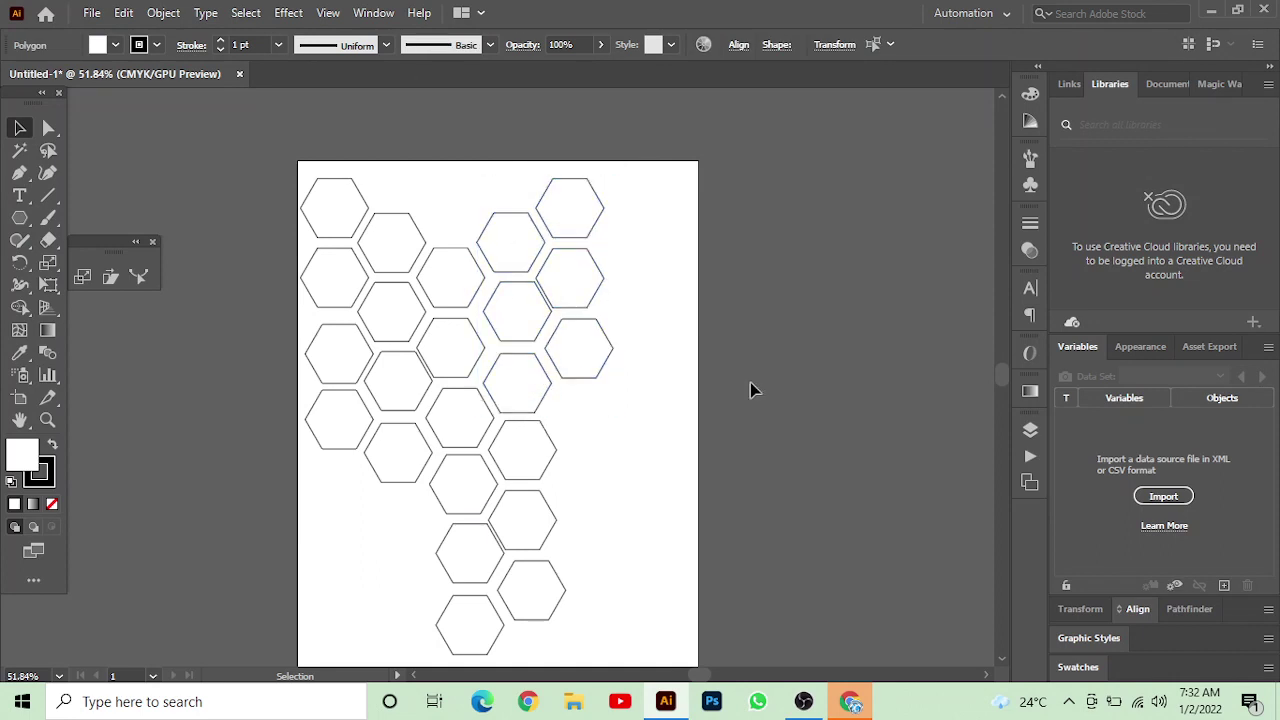
Select ten scattered hexagons and fill them dark brown from the Color panel spectrum.
{"action": "left_click", "coordinate": [358, 218]}
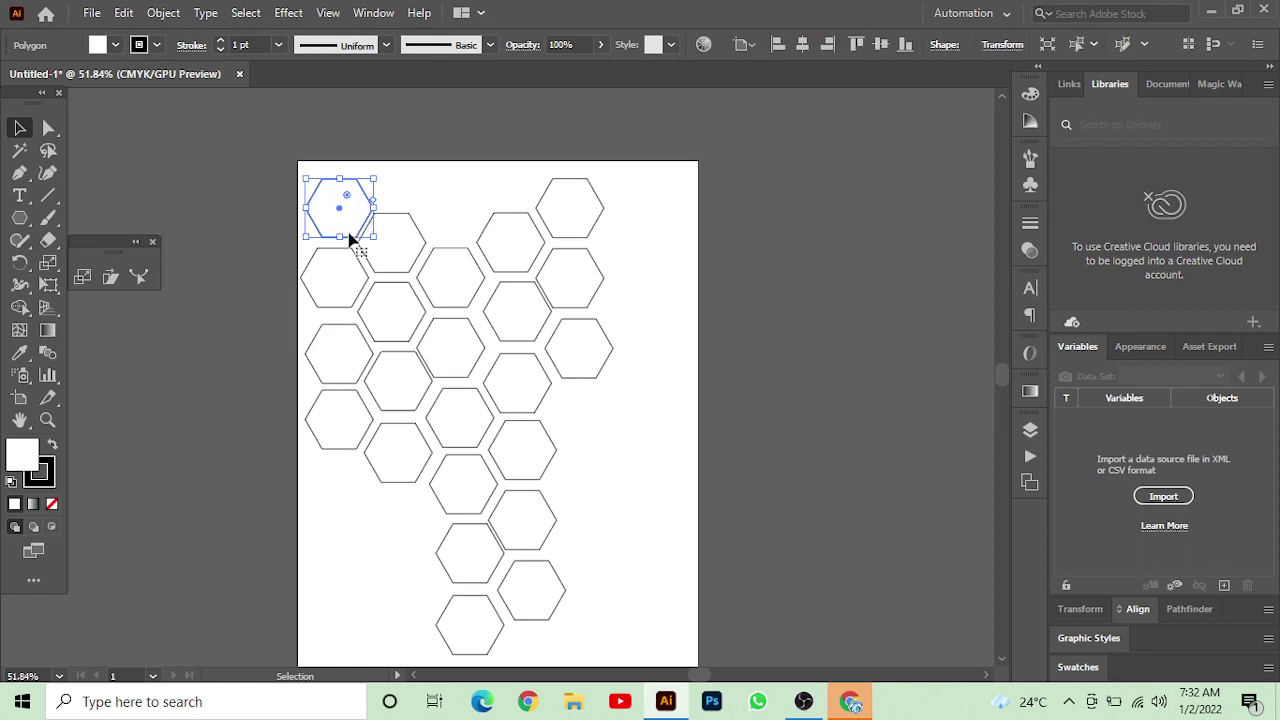
{"action": "left_click_drag", "start_coordinate": [350, 238], "coordinate": [345, 238]}
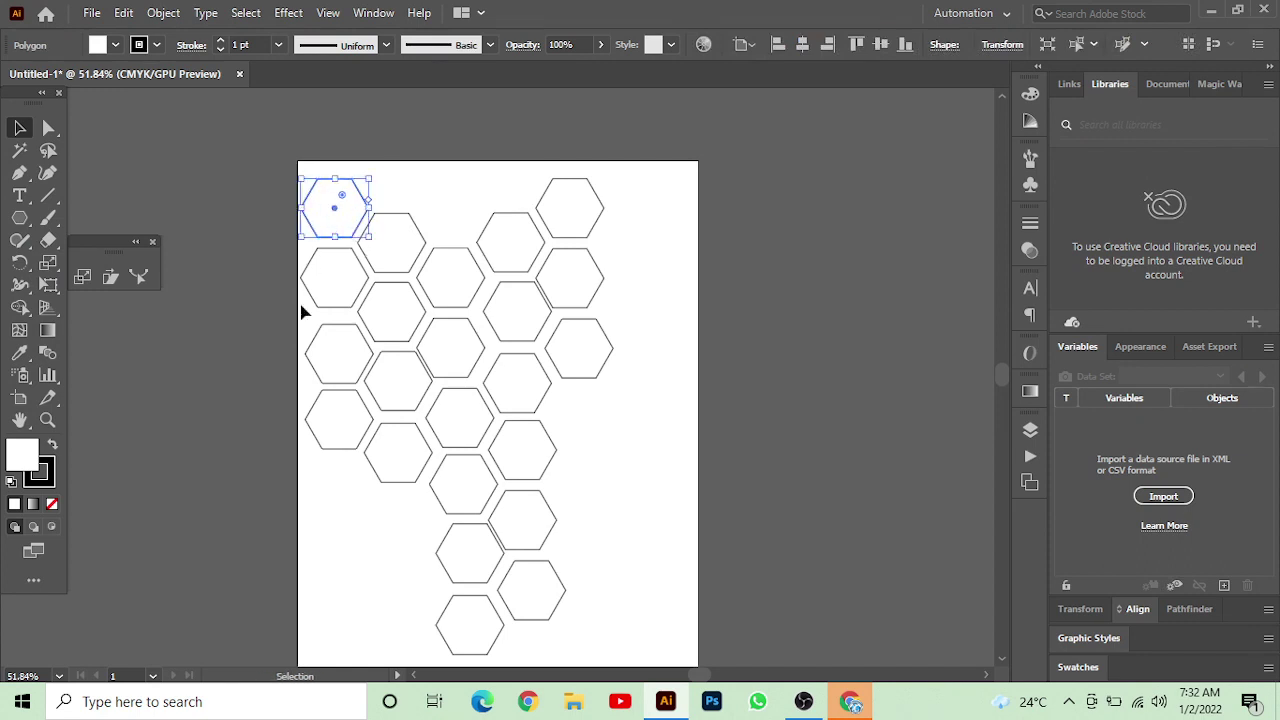
{"action": "left_click", "coordinate": [395, 380], "text": "shift"}
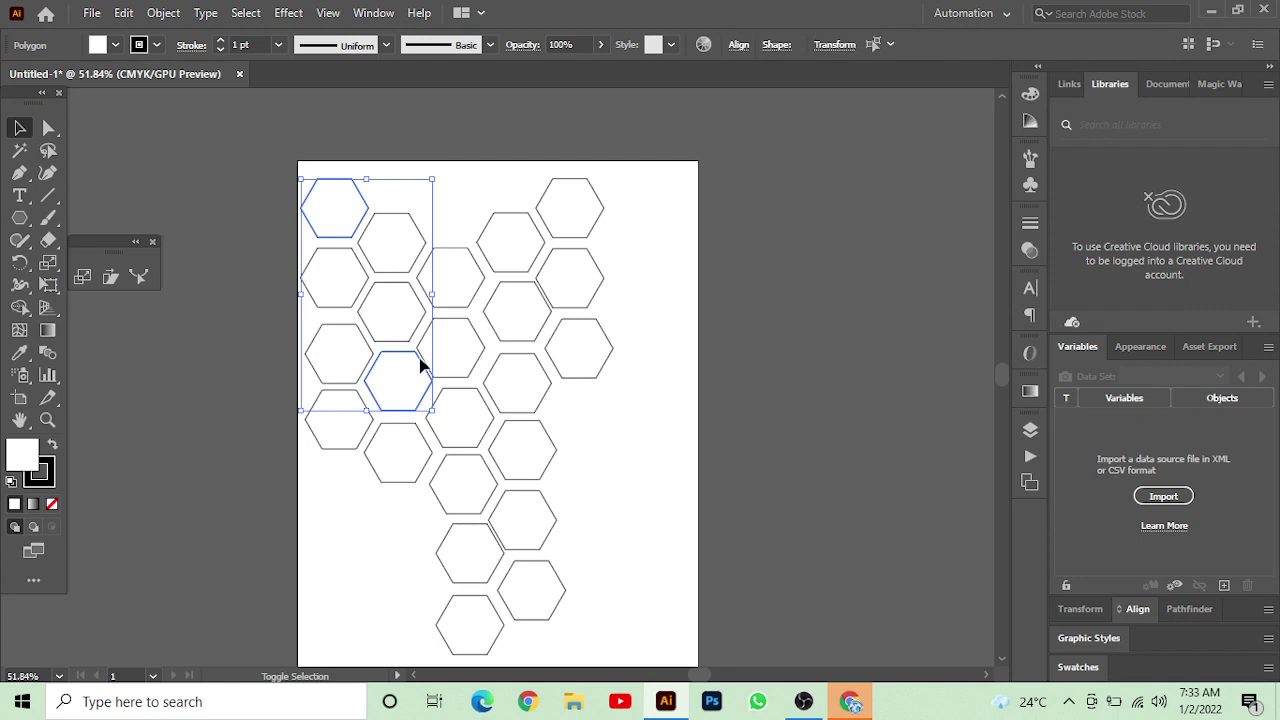
{"action": "left_click", "coordinate": [505, 320], "text": "shift"}
{"action": "left_click", "coordinate": [460, 495], "text": "shift"}
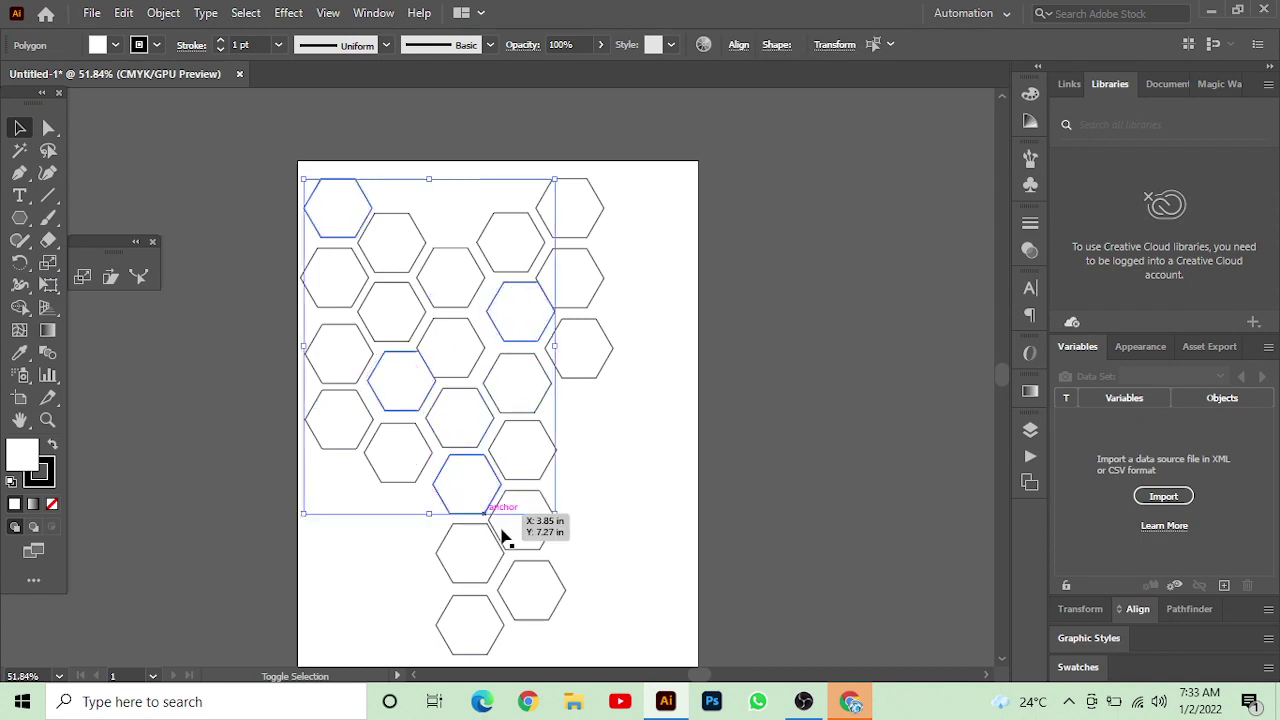
{"action": "left_click", "coordinate": [518, 589], "text": "shift"}
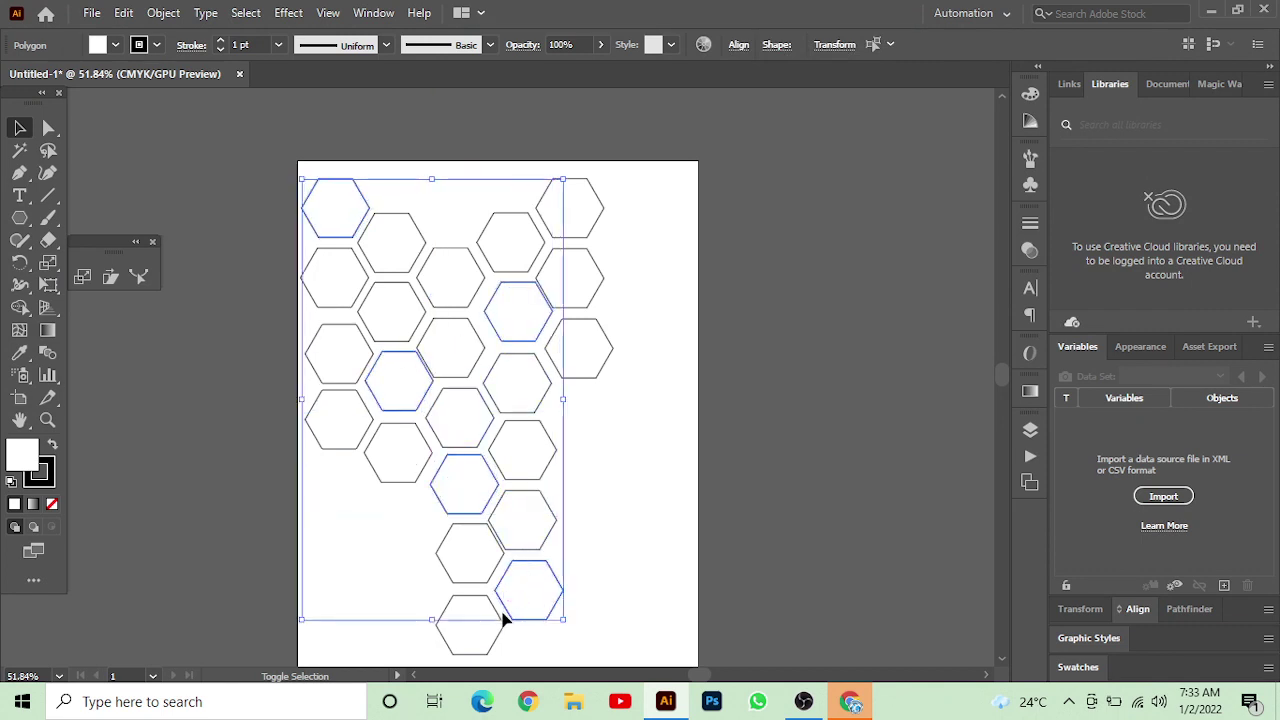
{"action": "left_click", "coordinate": [462, 655], "text": "shift"}
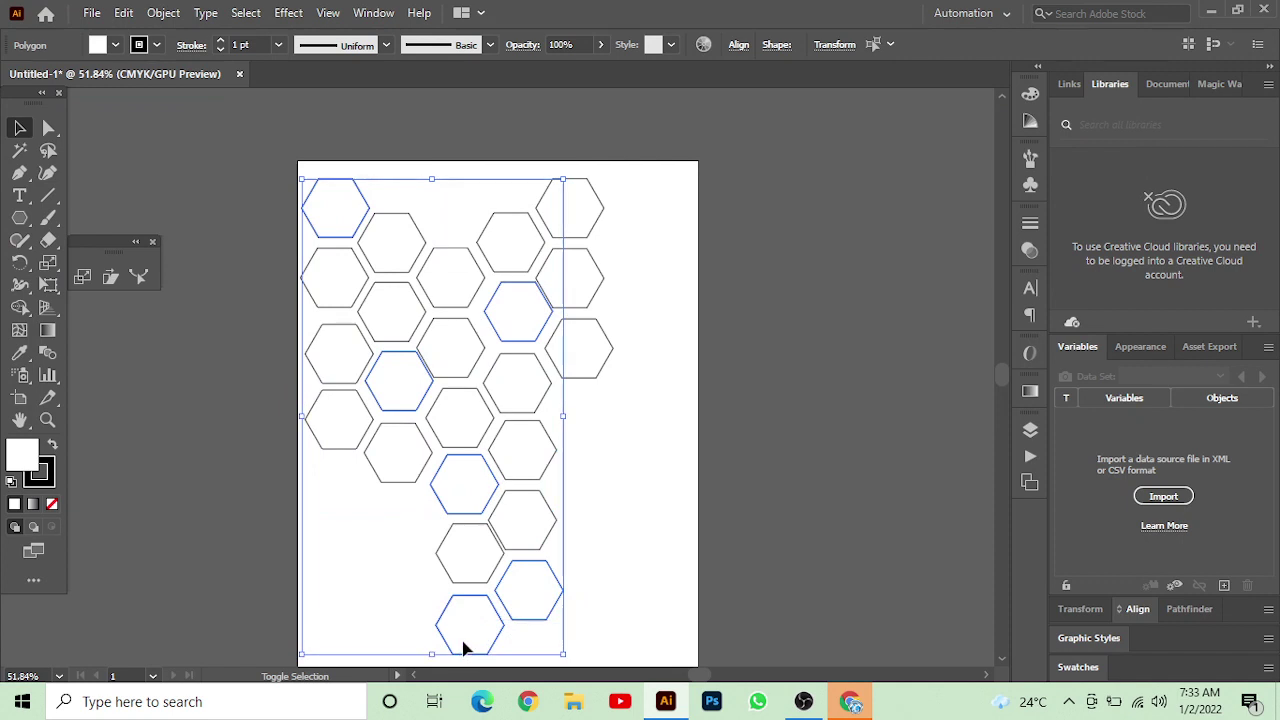
{"action": "left_click", "coordinate": [595, 342], "text": "shift"}
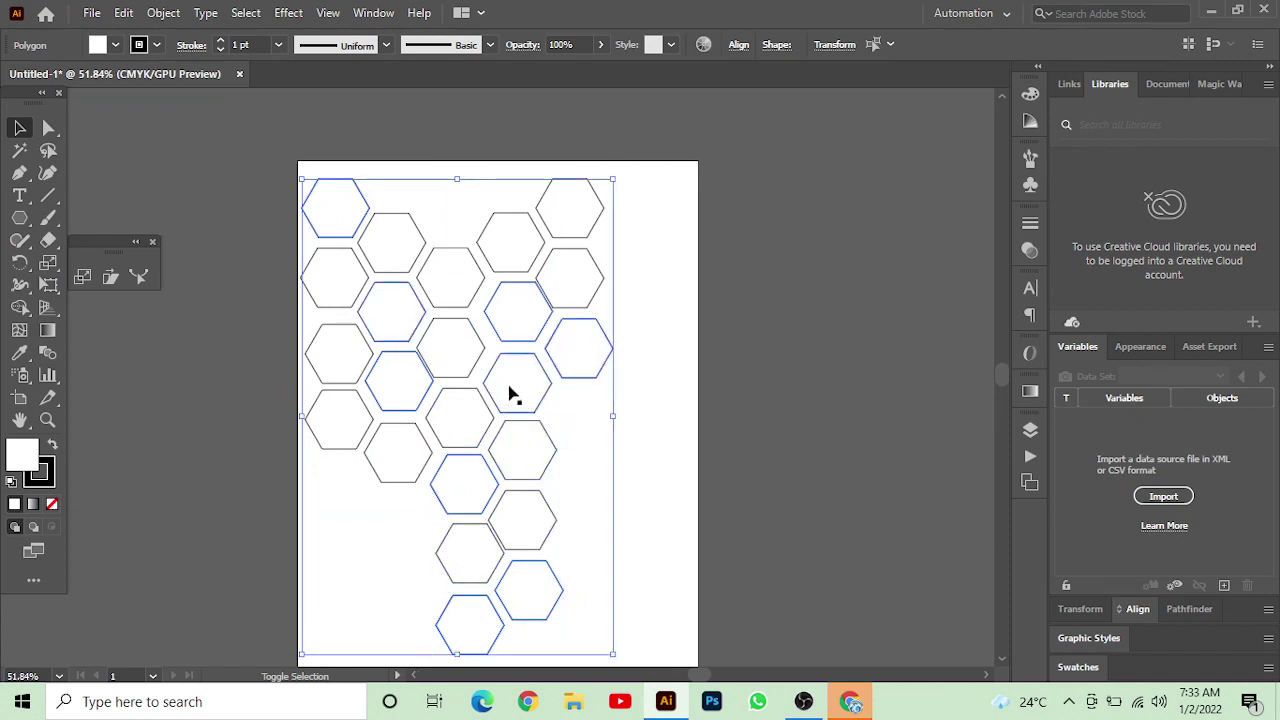
{"action": "left_click", "coordinate": [562, 215], "text": "shift"}
{"action": "left_click", "coordinate": [1038, 68]}
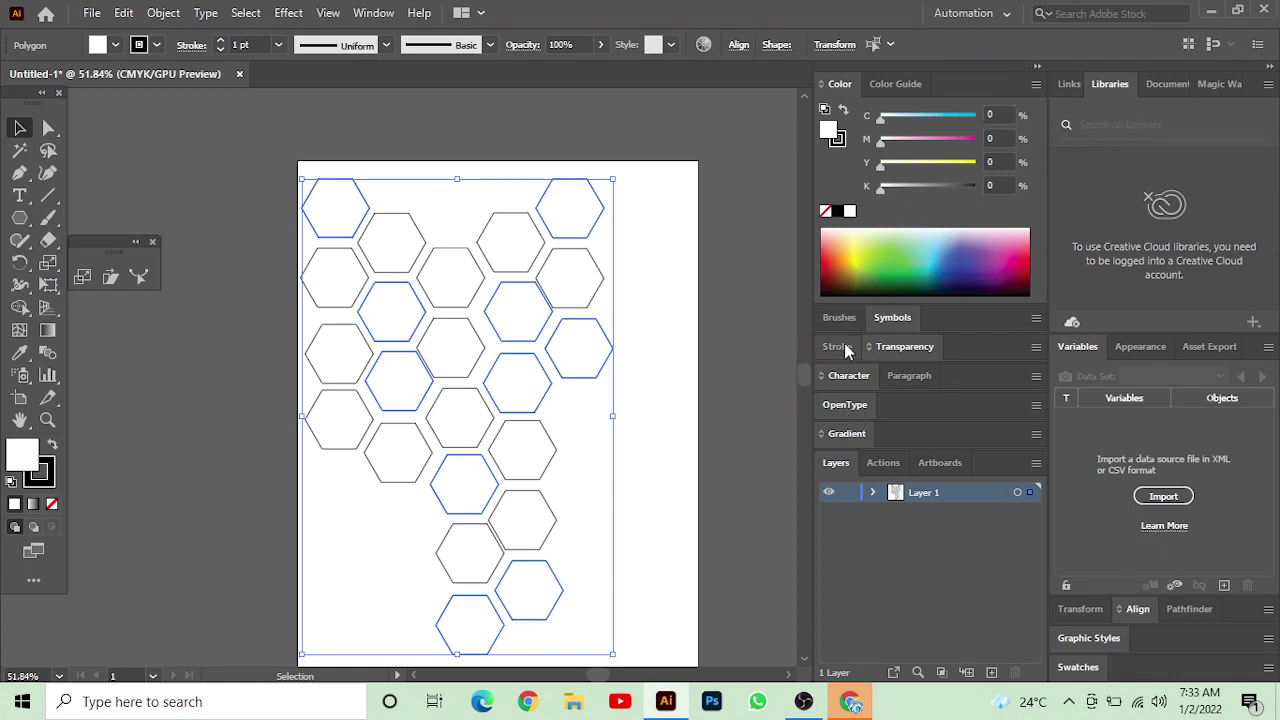
{"action": "left_click", "coordinate": [837, 274]}
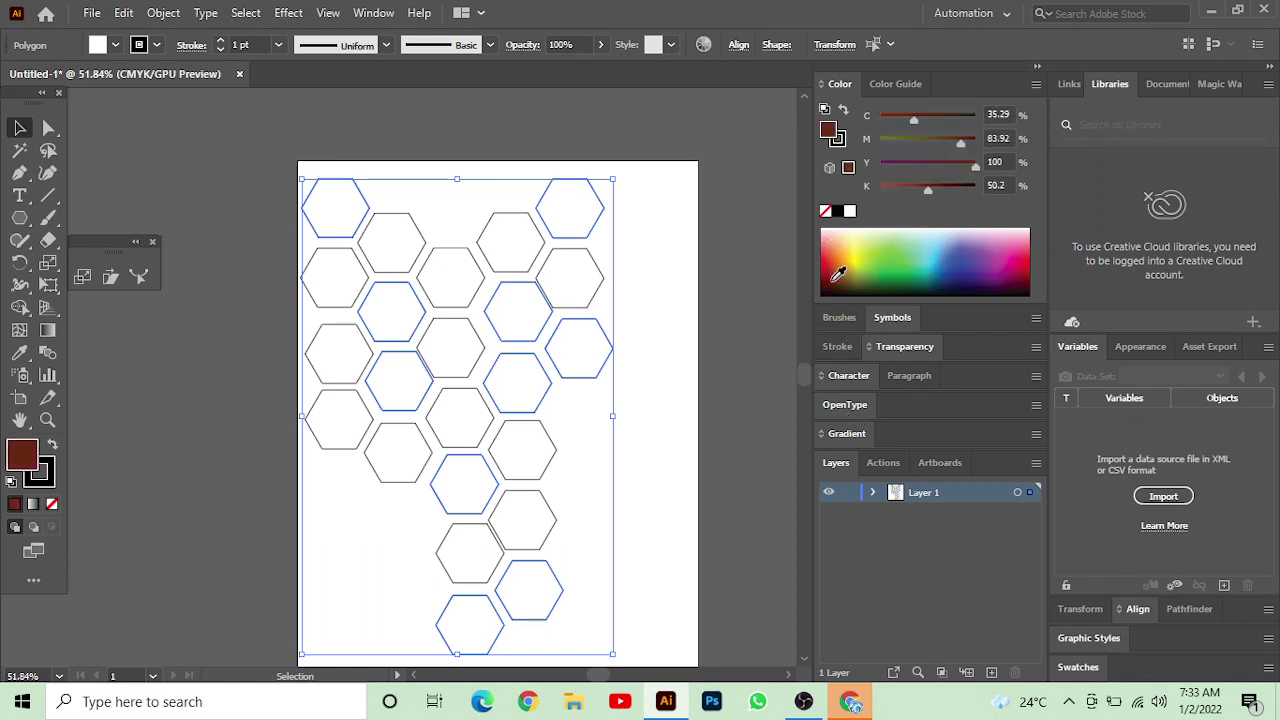
{"action": "left_click_drag", "start_coordinate": [838, 274], "coordinate": [840, 276]}
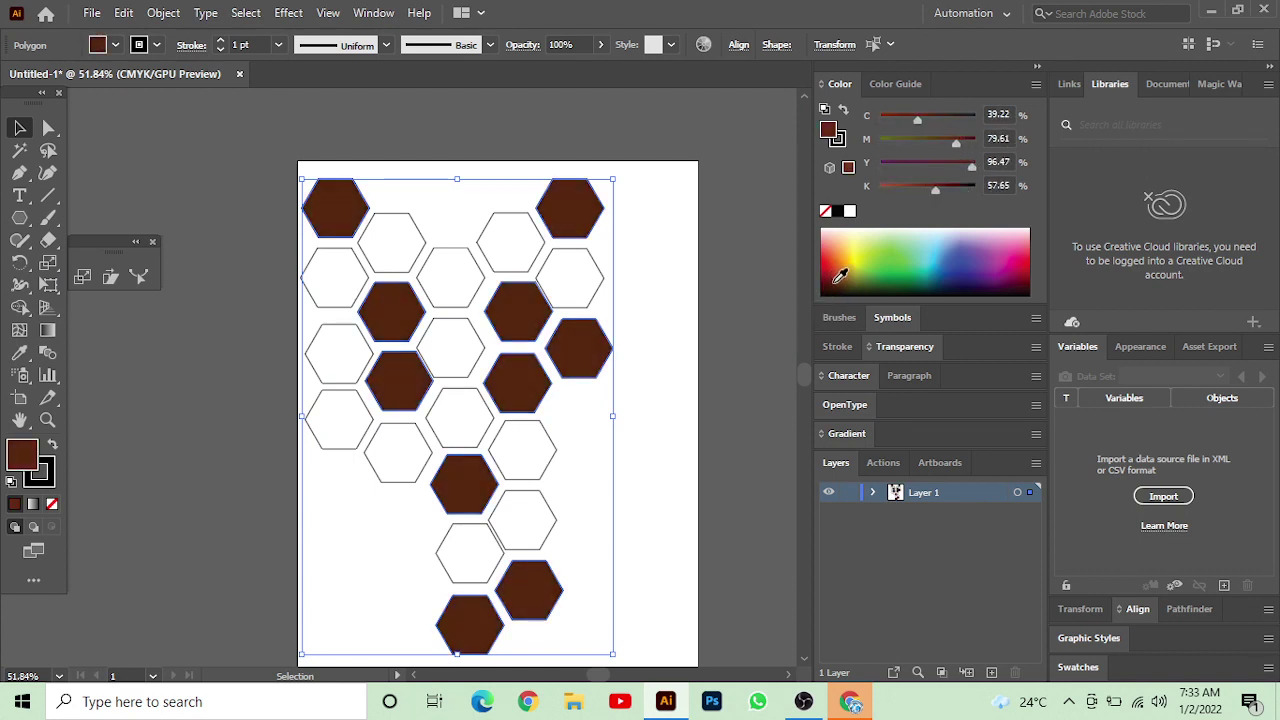
Select six white hexagons, fill them black from the Color panel, then deselect.
{"action": "left_click", "coordinate": [731, 282]}
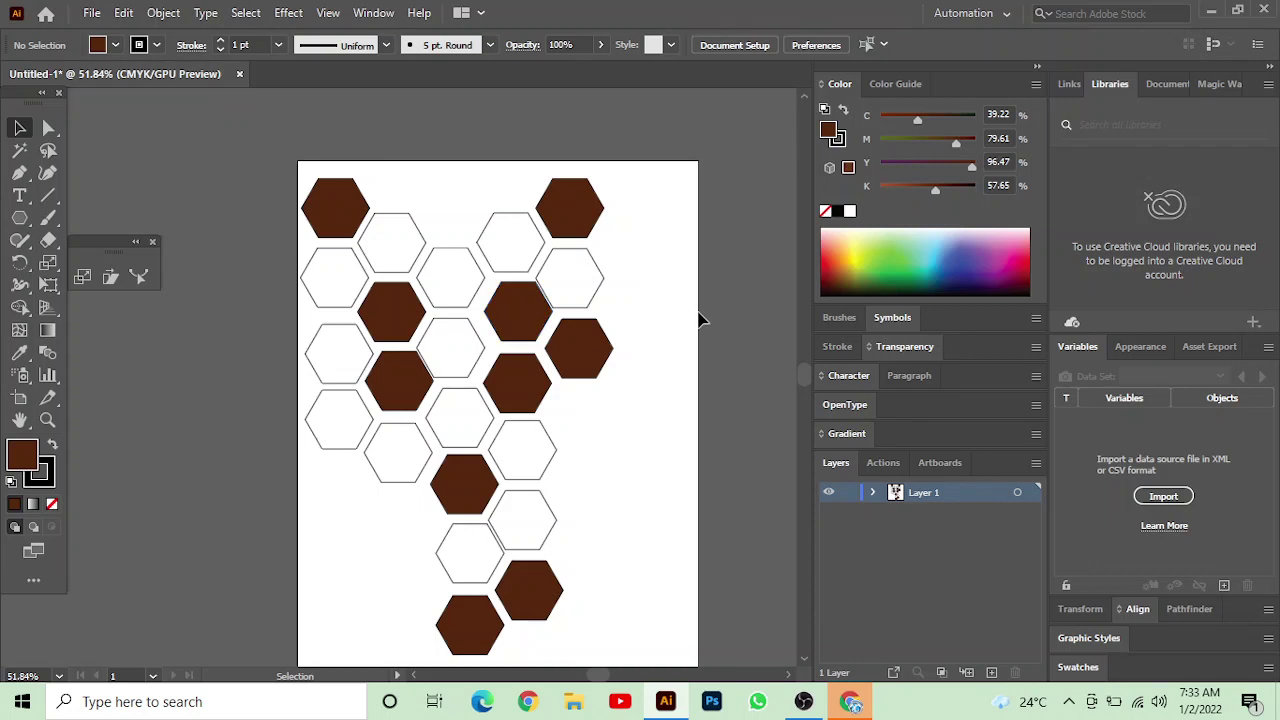
{"action": "left_click", "coordinate": [585, 312]}
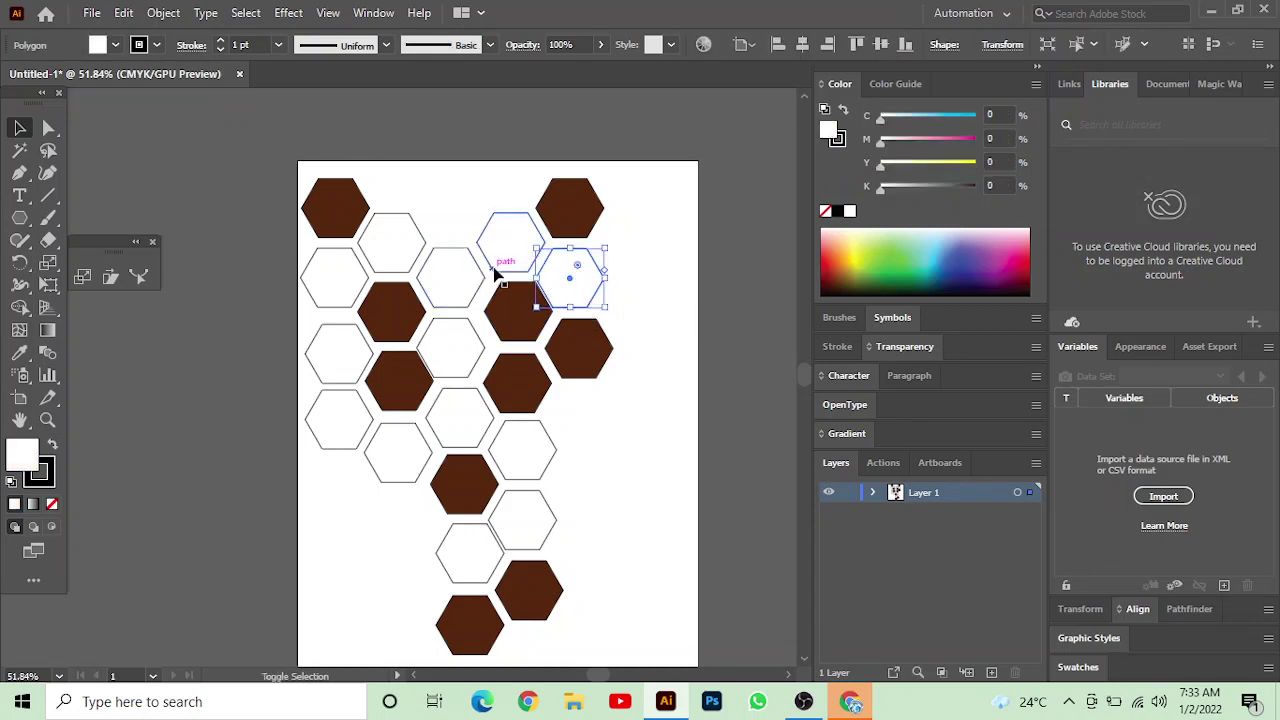
{"action": "left_click", "coordinate": [478, 558], "text": "shift"}
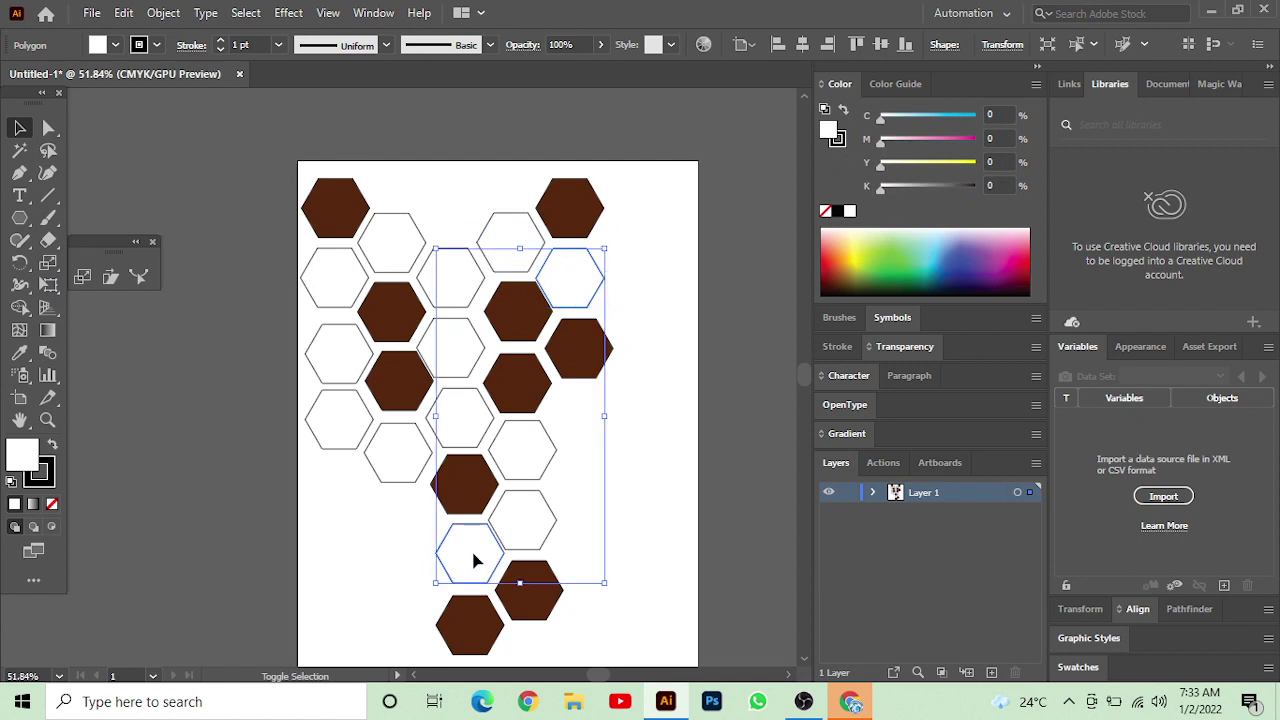
{"action": "left_click", "coordinate": [371, 457], "text": "shift"}
{"action": "left_click", "coordinate": [523, 458], "text": "shift"}
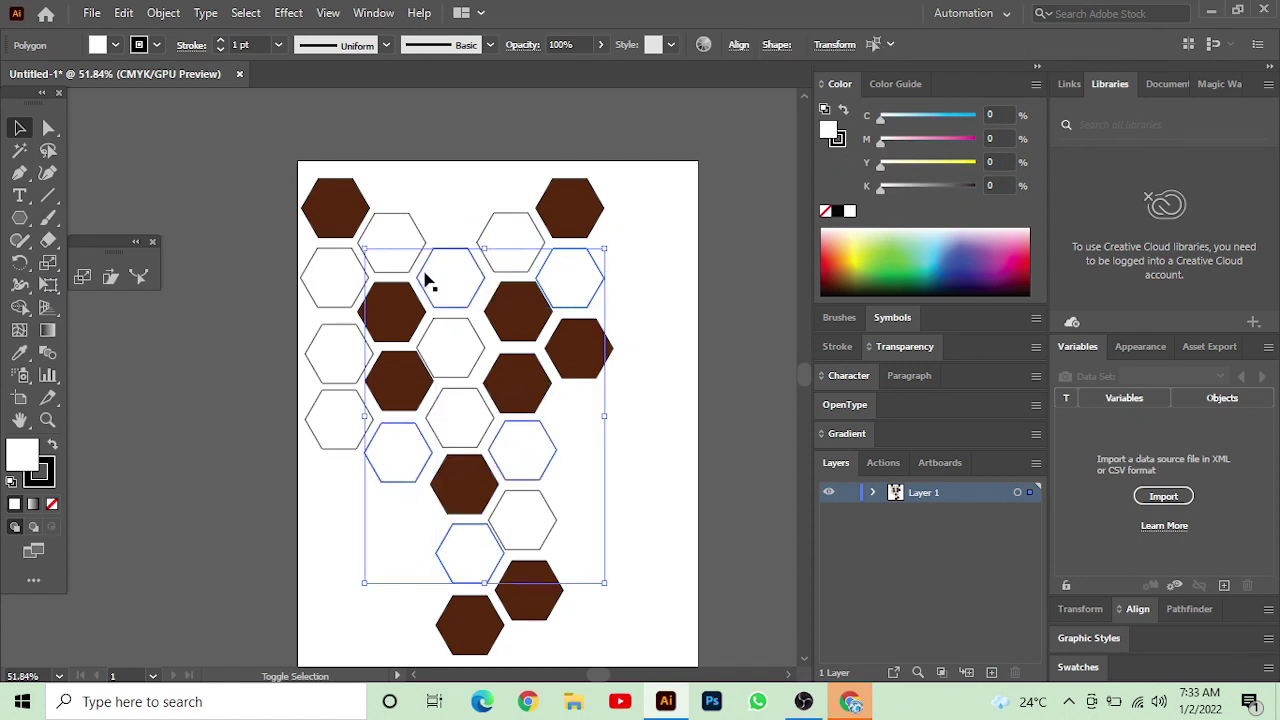
{"action": "left_click", "coordinate": [382, 244], "text": "shift"}
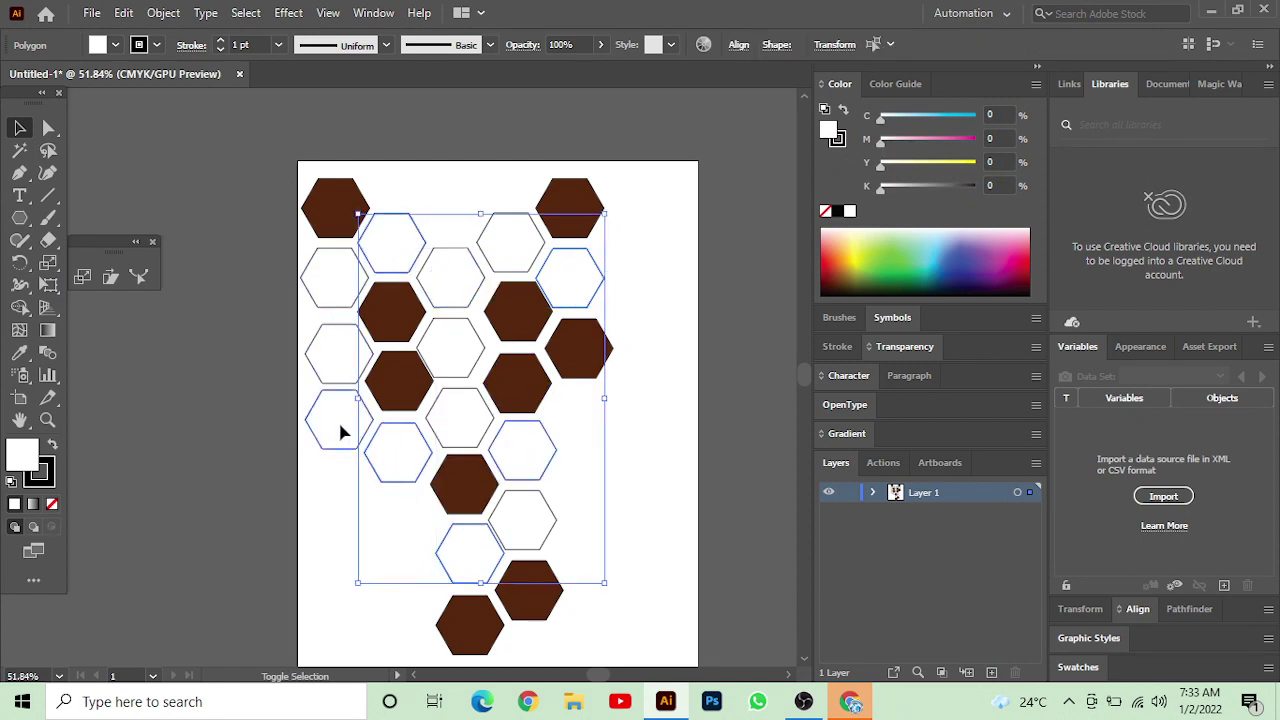
{"action": "left_click", "coordinate": [340, 433], "text": "shift"}
{"action": "left_click", "coordinate": [850, 292]}
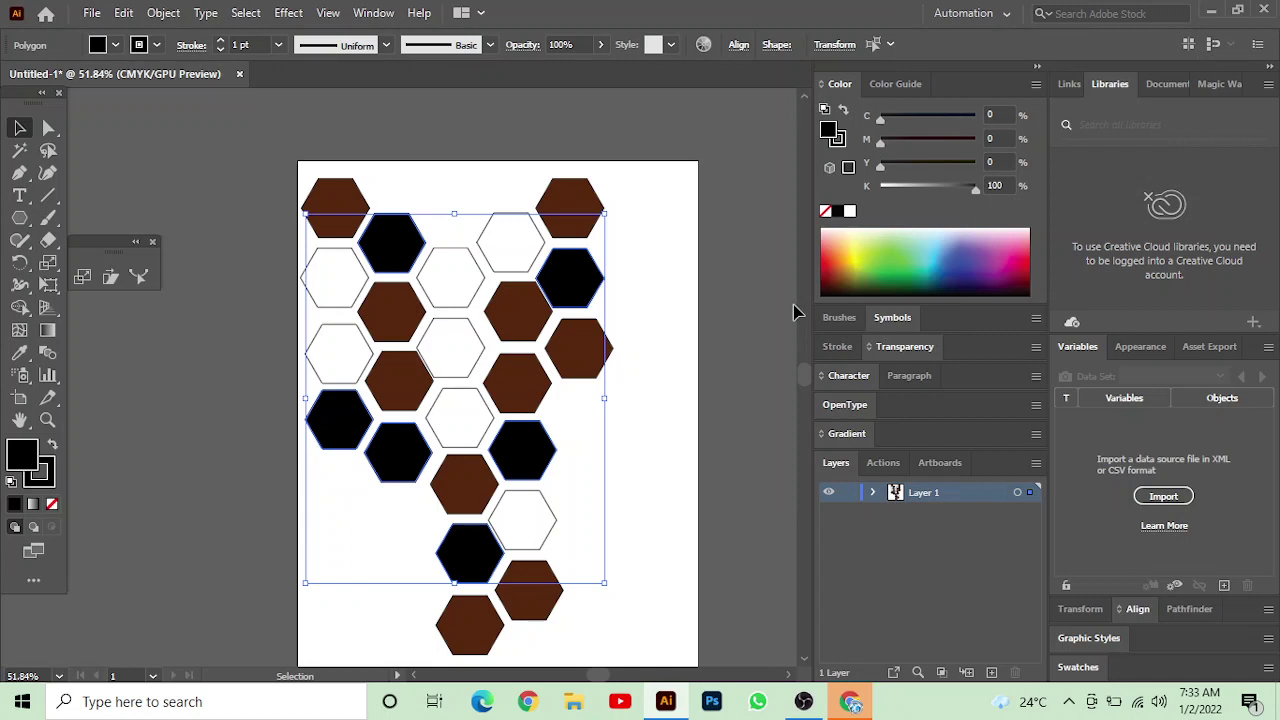
{"action": "left_click", "coordinate": [678, 288]}
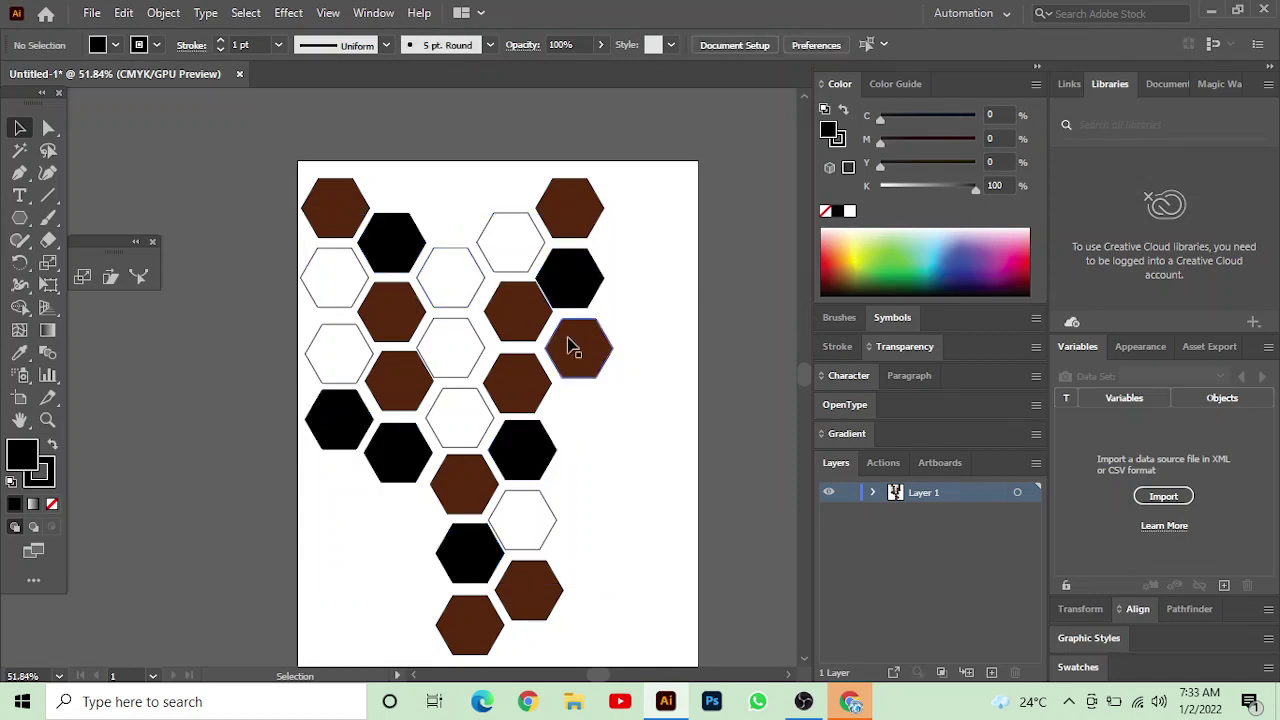
Drag a marquee around all the brown, black and white hexagons.
{"action": "scroll", "coordinate": [700, 192], "scroll_direction": "down", "scroll_amount": 1}
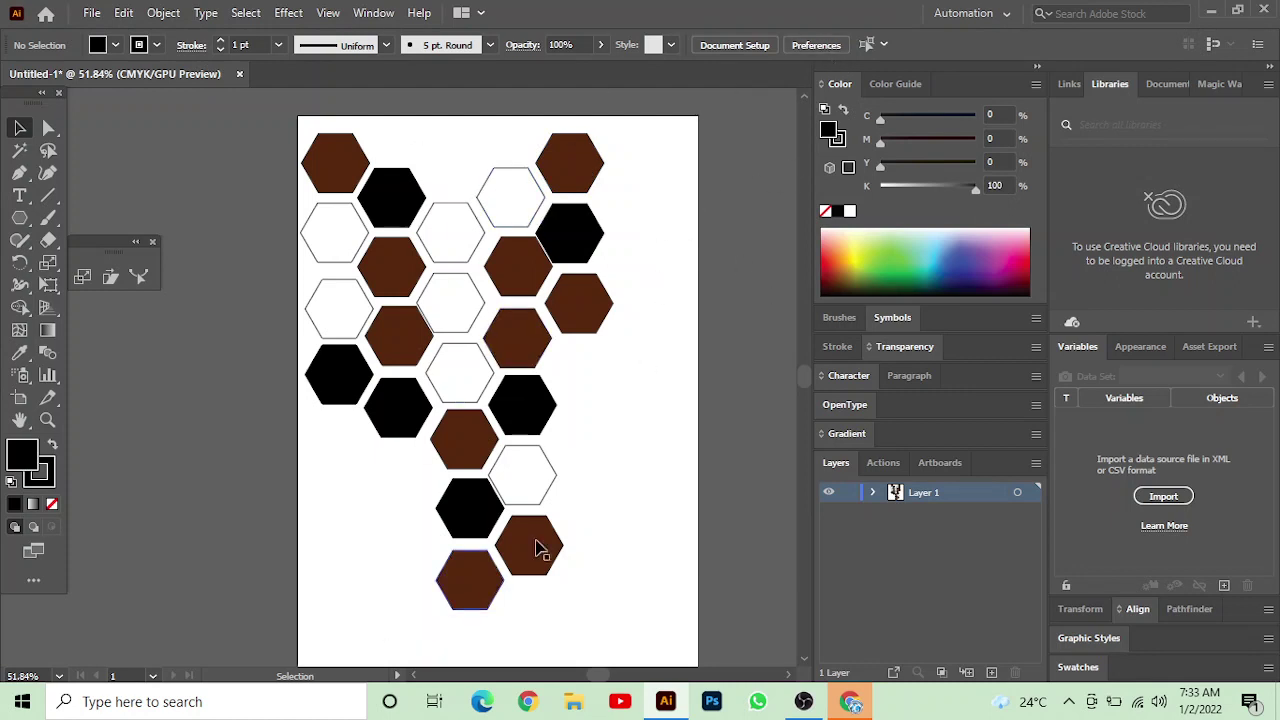
{"action": "scroll", "coordinate": [515, 495], "scroll_direction": "down", "scroll_amount": 1}
{"action": "scroll", "coordinate": [690, 205], "scroll_direction": "up", "scroll_amount": 1}
{"action": "left_click_drag", "start_coordinate": [675, 128], "coordinate": [210, 585]}
Delete all the hexagons and draw a black square in the artboard's upper middle.
{"action": "key", "text": "Delete"}
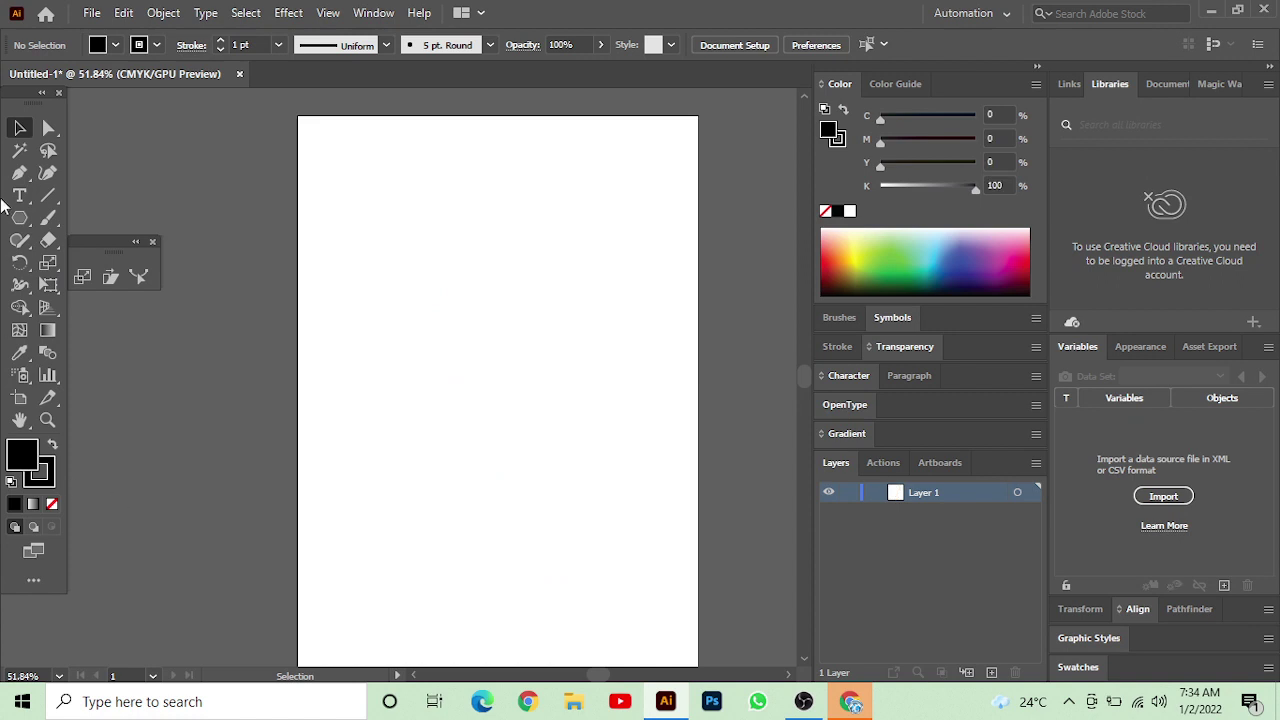
{"action": "right_click", "coordinate": [16, 226]}
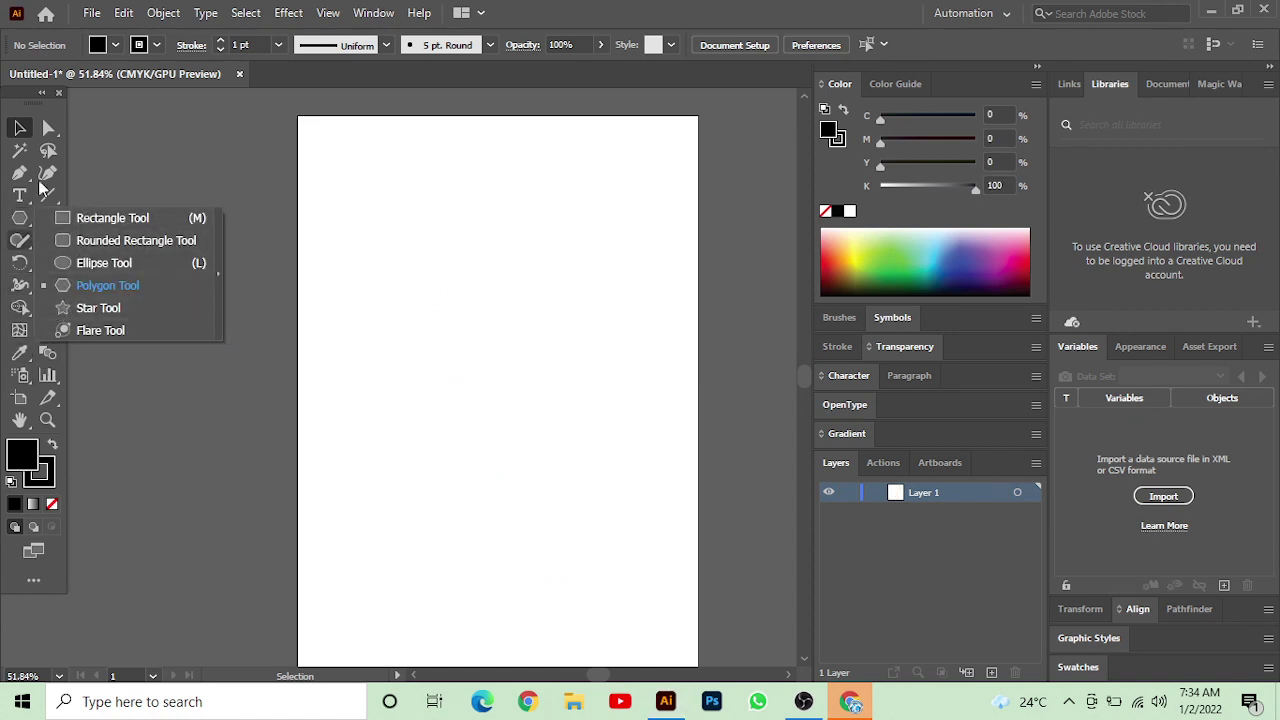
{"action": "left_click", "coordinate": [75, 218]}
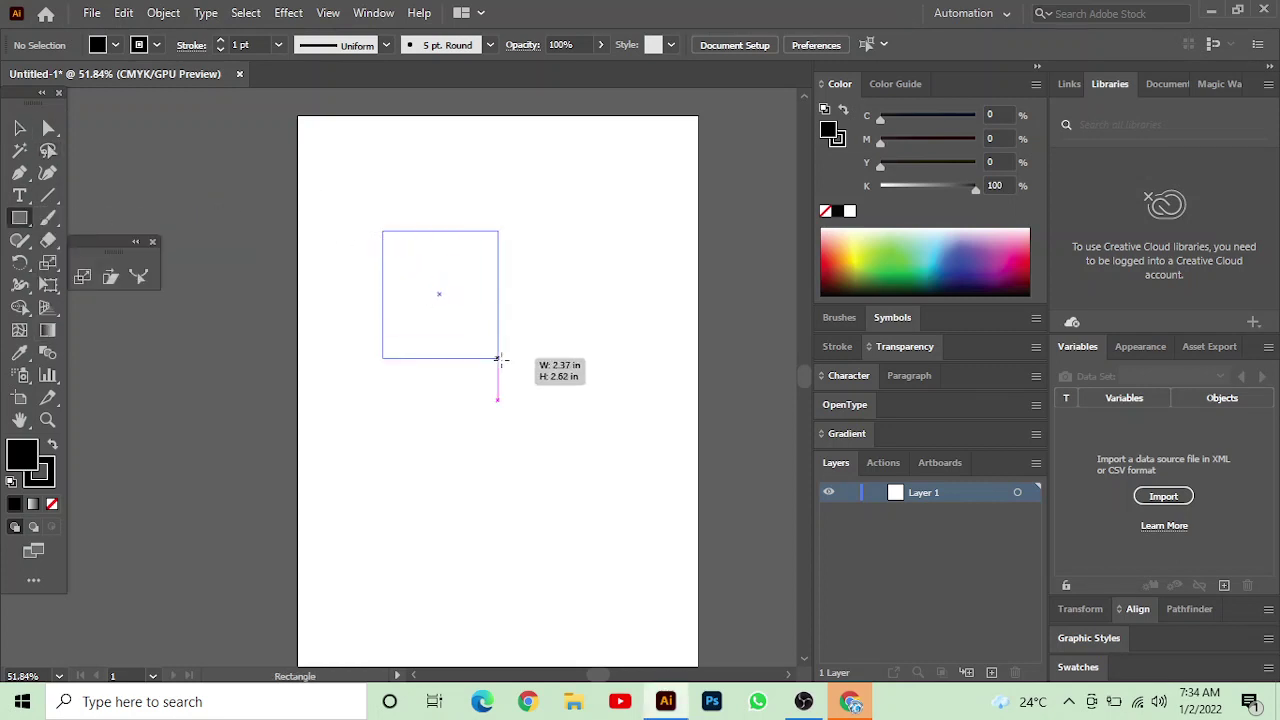
{"action": "left_click_drag", "start_coordinate": [382, 230], "coordinate": [596, 455]}
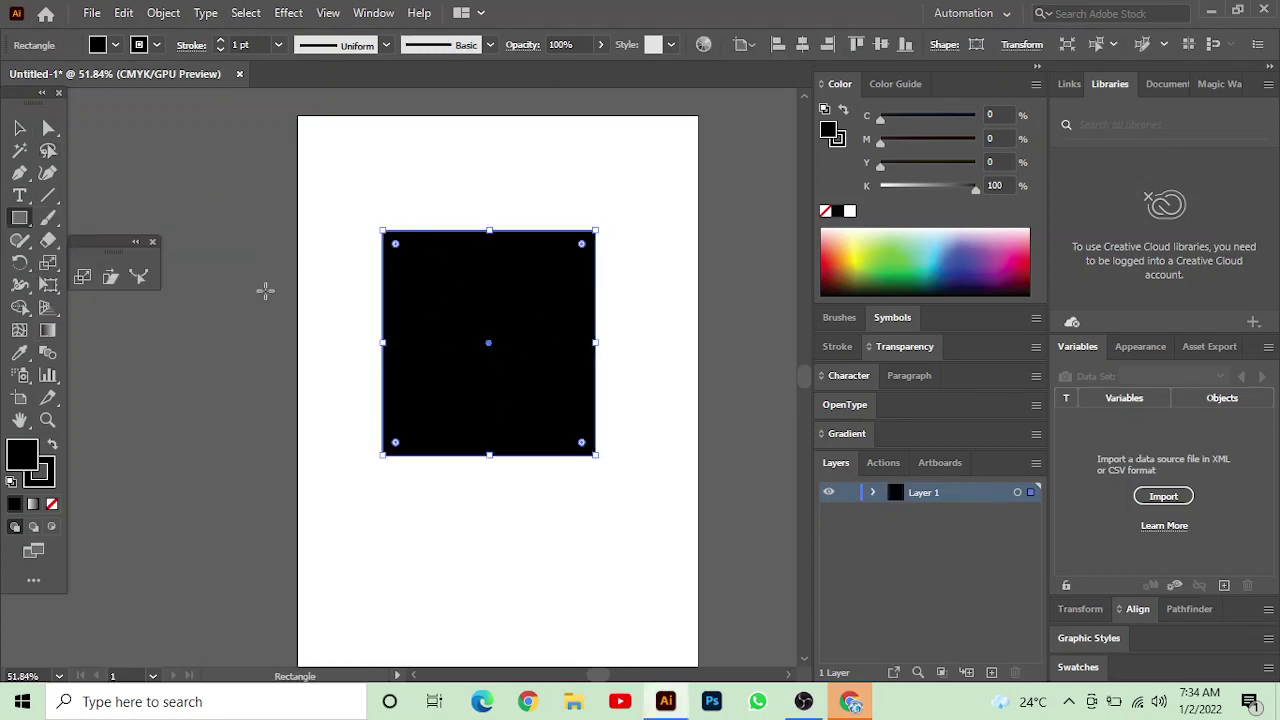
Try several colours in the Color Picker, then set the square's fill to yellow-green AAFF06.
{"action": "double_click", "coordinate": [17, 456]}
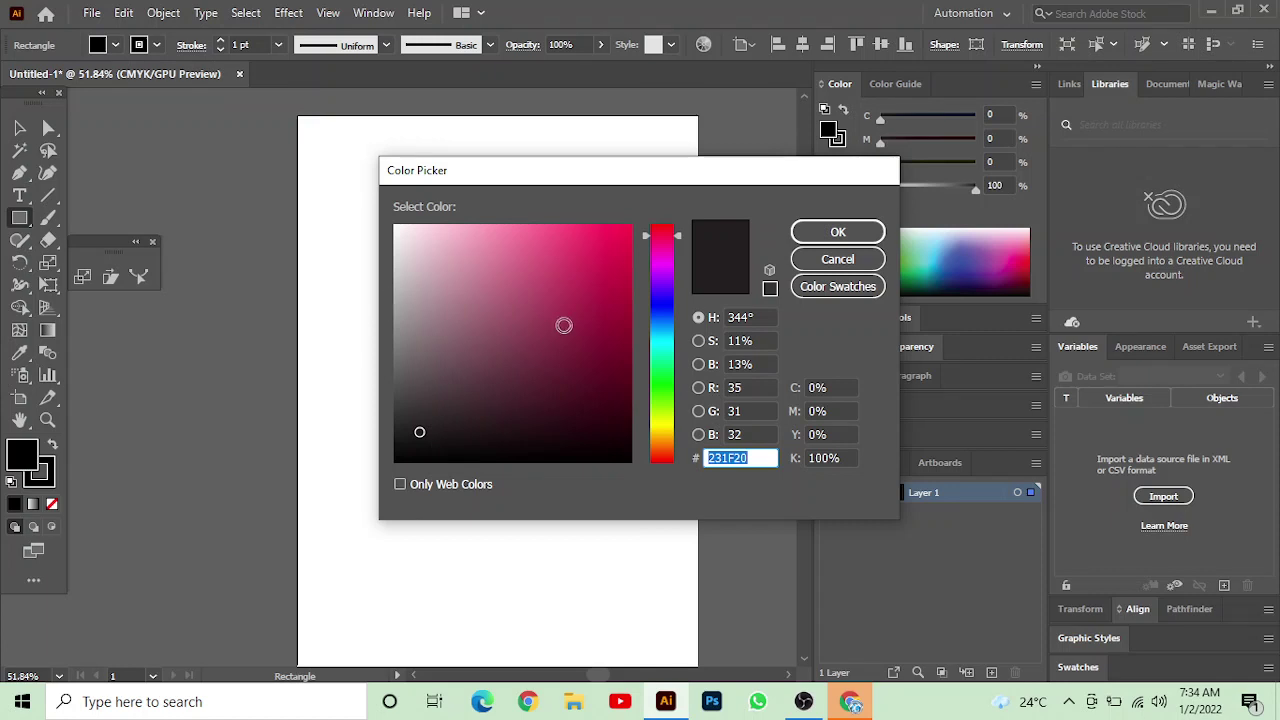
{"action": "left_click", "coordinate": [610, 232]}
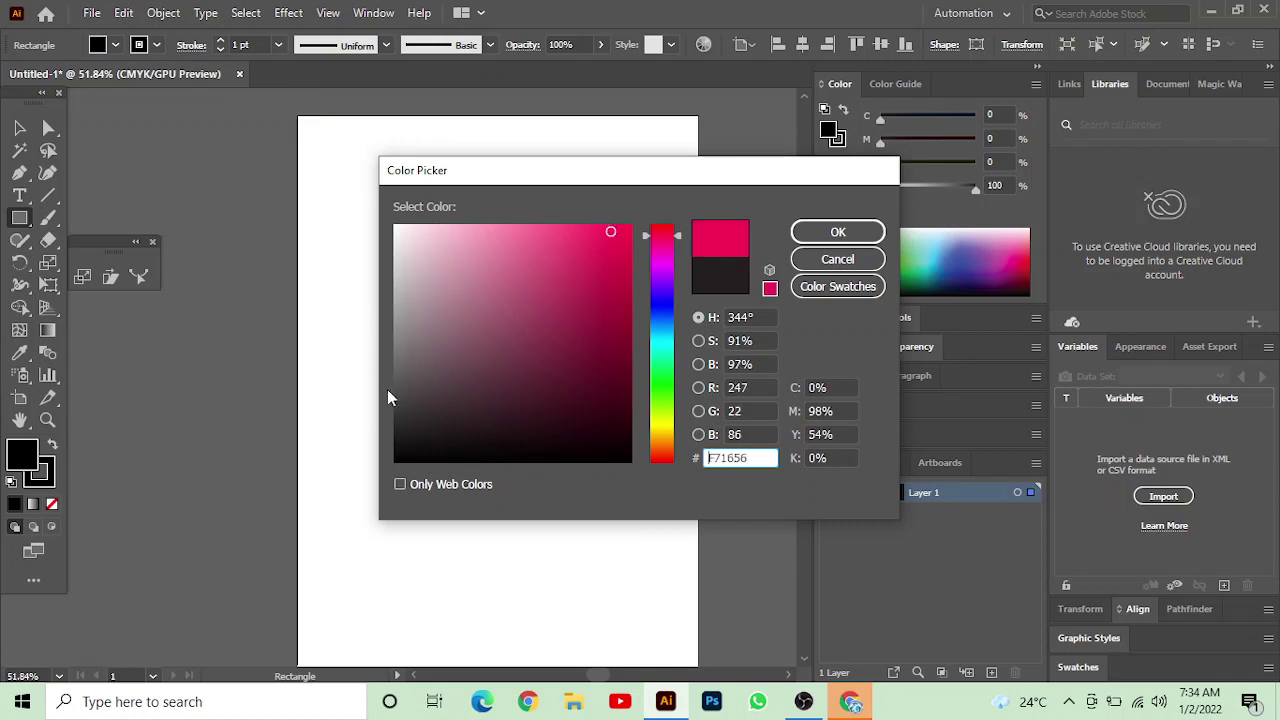
{"action": "left_click", "coordinate": [399, 243]}
{"action": "left_click", "coordinate": [503, 389]}
{"action": "left_click", "coordinate": [426, 403]}
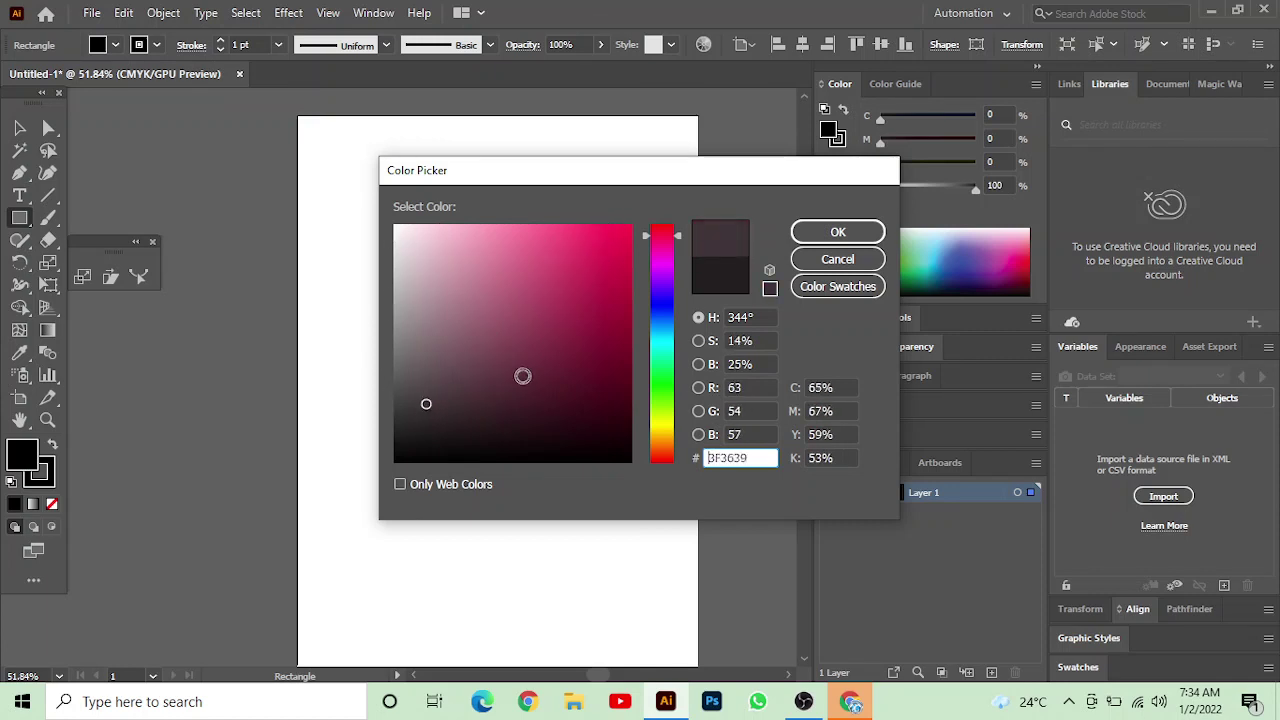
{"action": "left_click", "coordinate": [580, 455]}
{"action": "left_click", "coordinate": [424, 405]}
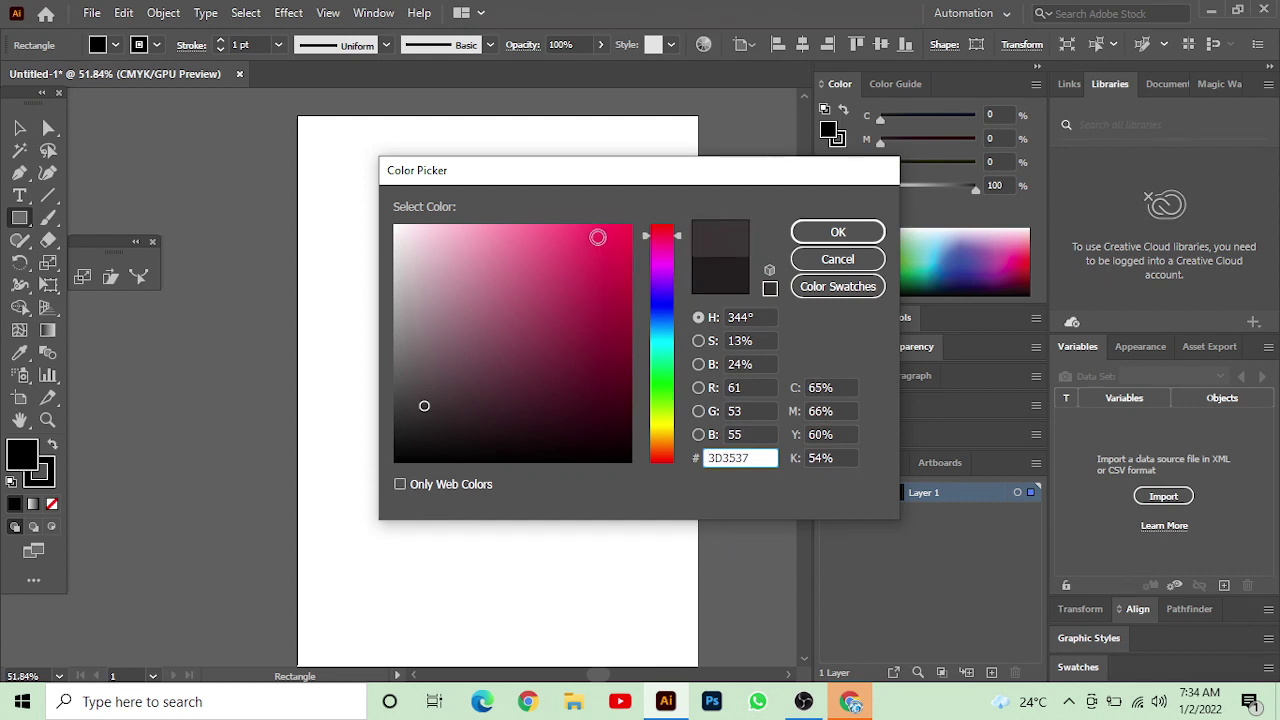
{"action": "mouse_move", "coordinate": [651, 237]}
{"action": "left_mouse_down"}
{"action": "mouse_move", "coordinate": [677, 471]}
{"action": "mouse_move", "coordinate": [599, 217]}
{"action": "mouse_move", "coordinate": [637, 408]}
{"action": "mouse_move", "coordinate": [651, 340]}
{"action": "mouse_move", "coordinate": [653, 409]}
{"action": "mouse_move", "coordinate": [645, 355]}
{"action": "left_mouse_up"}
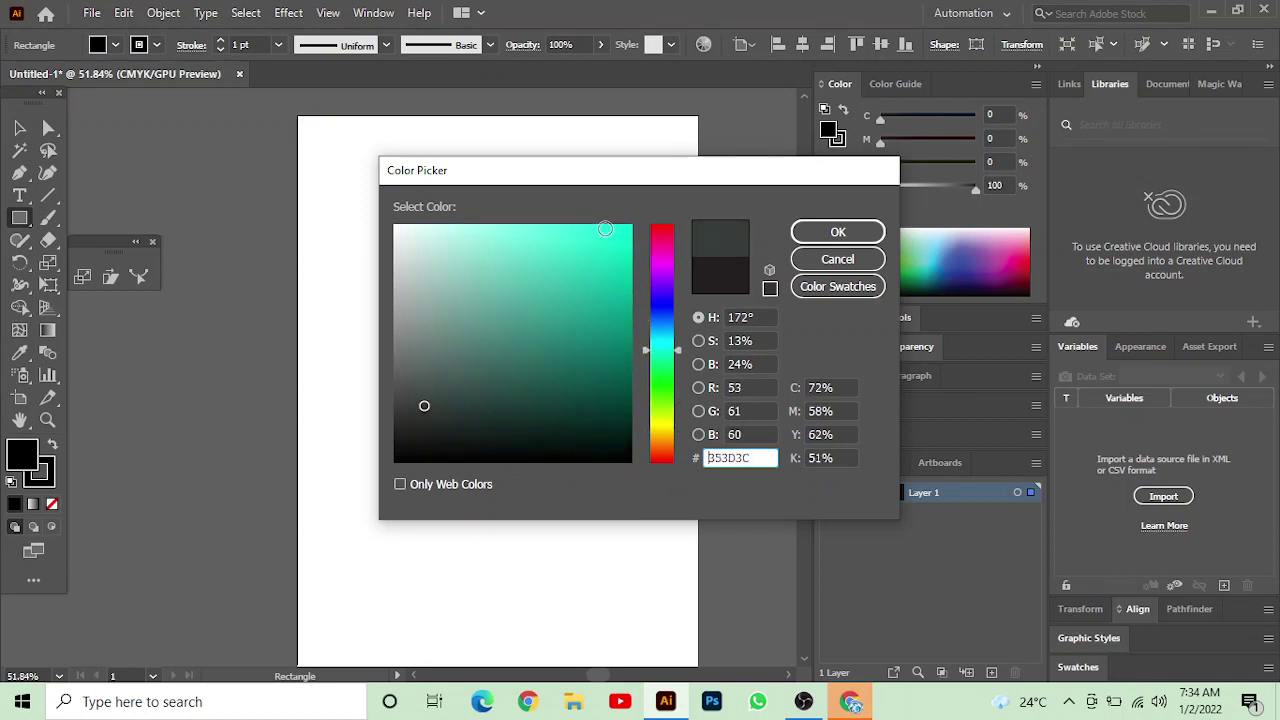
{"action": "left_click_drag", "start_coordinate": [625, 242], "coordinate": [627, 226]}
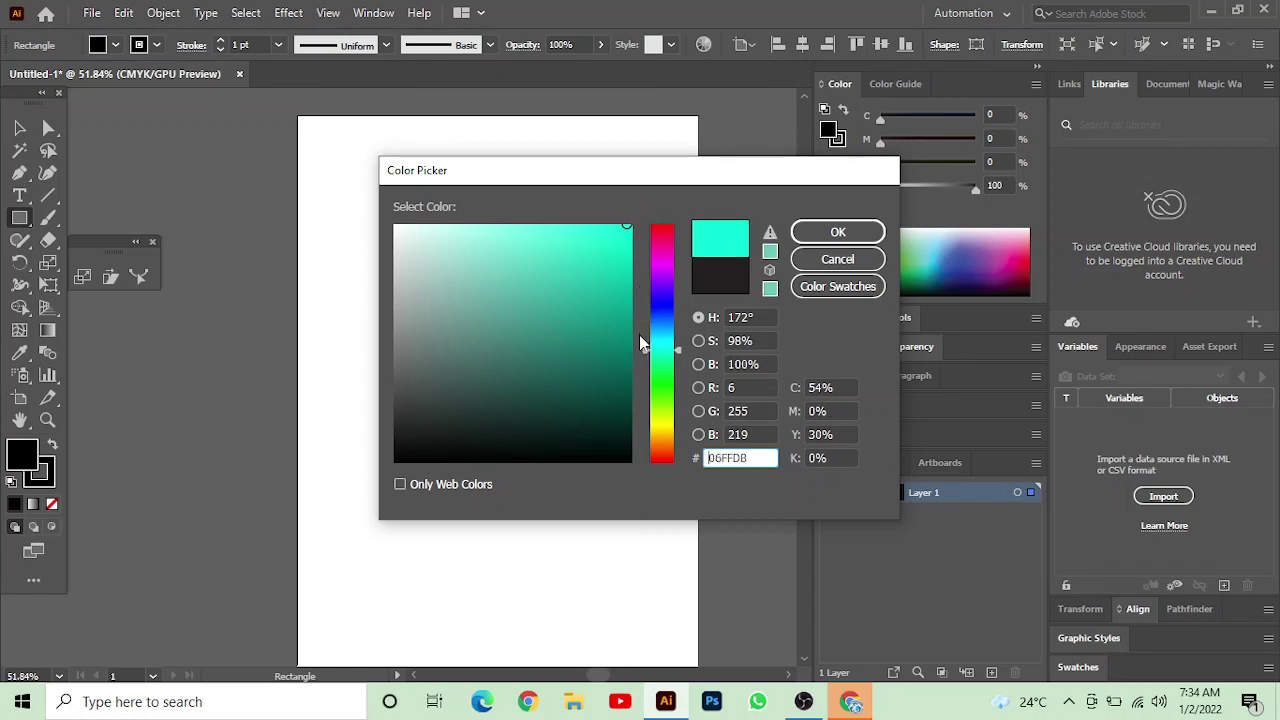
{"action": "mouse_move", "coordinate": [645, 349]}
{"action": "left_mouse_down"}
{"action": "mouse_move", "coordinate": [627, 217]}
{"action": "mouse_move", "coordinate": [674, 480]}
{"action": "mouse_move", "coordinate": [684, 393]}
{"action": "mouse_move", "coordinate": [650, 300]}
{"action": "mouse_move", "coordinate": [717, 583]}
{"action": "left_mouse_up"}
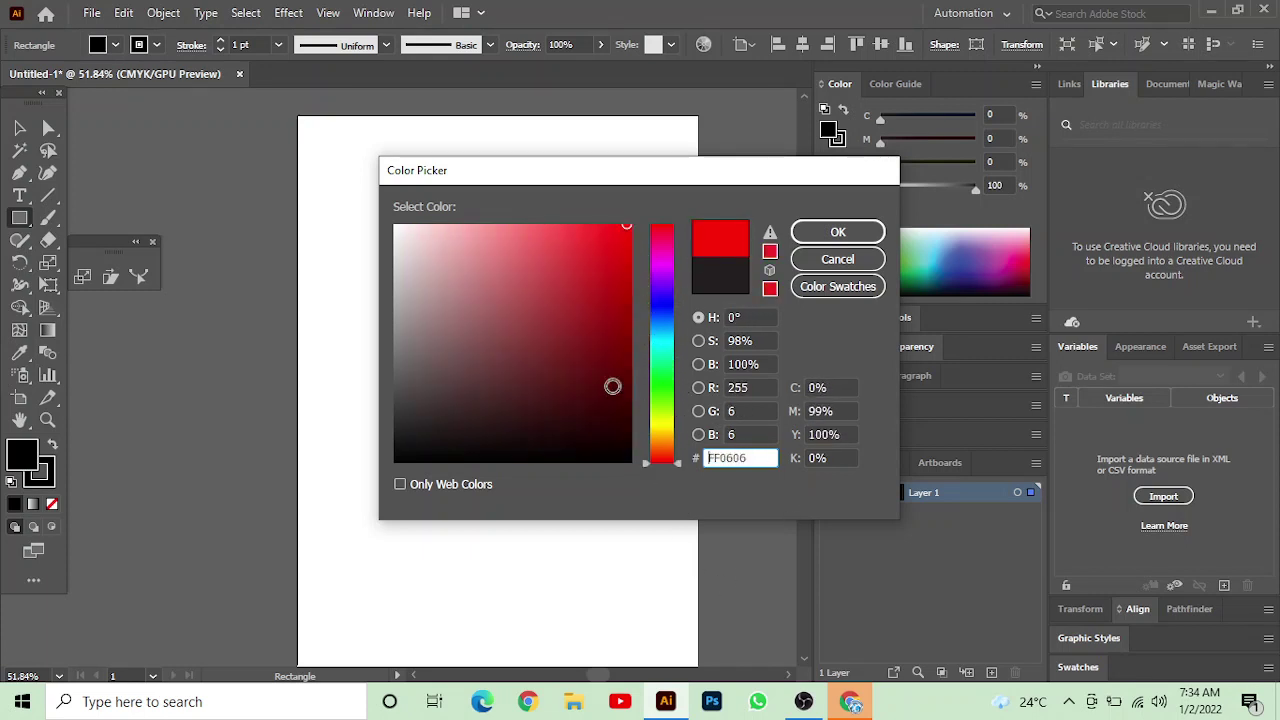
{"action": "left_click", "coordinate": [662, 411]}
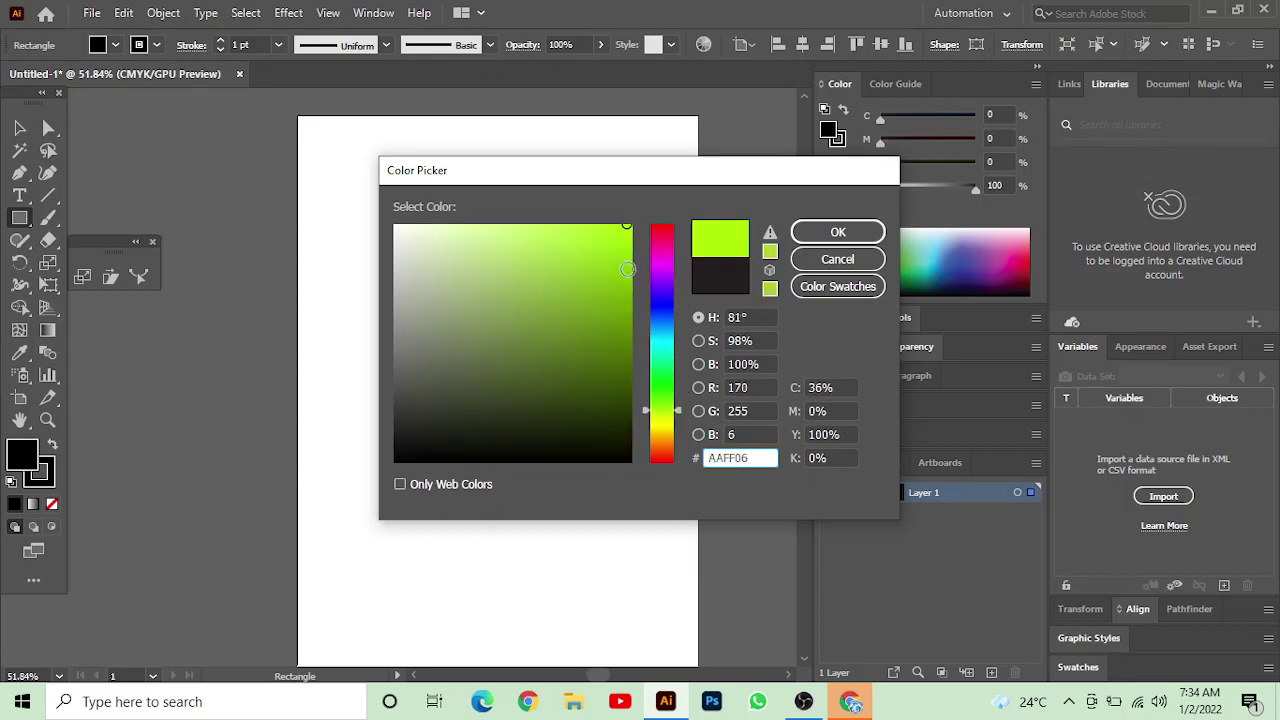
{"action": "left_click", "coordinate": [865, 238]}
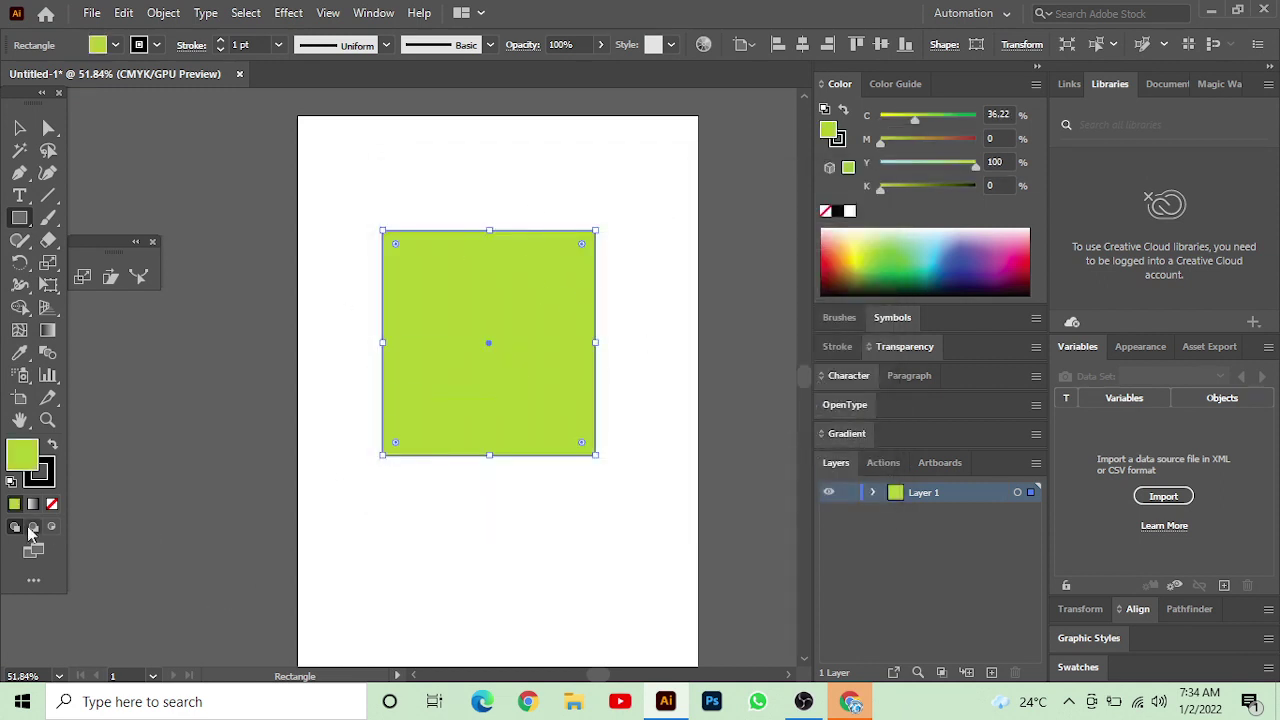
Cancel the Rectangle size dialog without adding a shape and deselect the yellow-green square.
{"action": "left_click", "coordinate": [165, 447]}
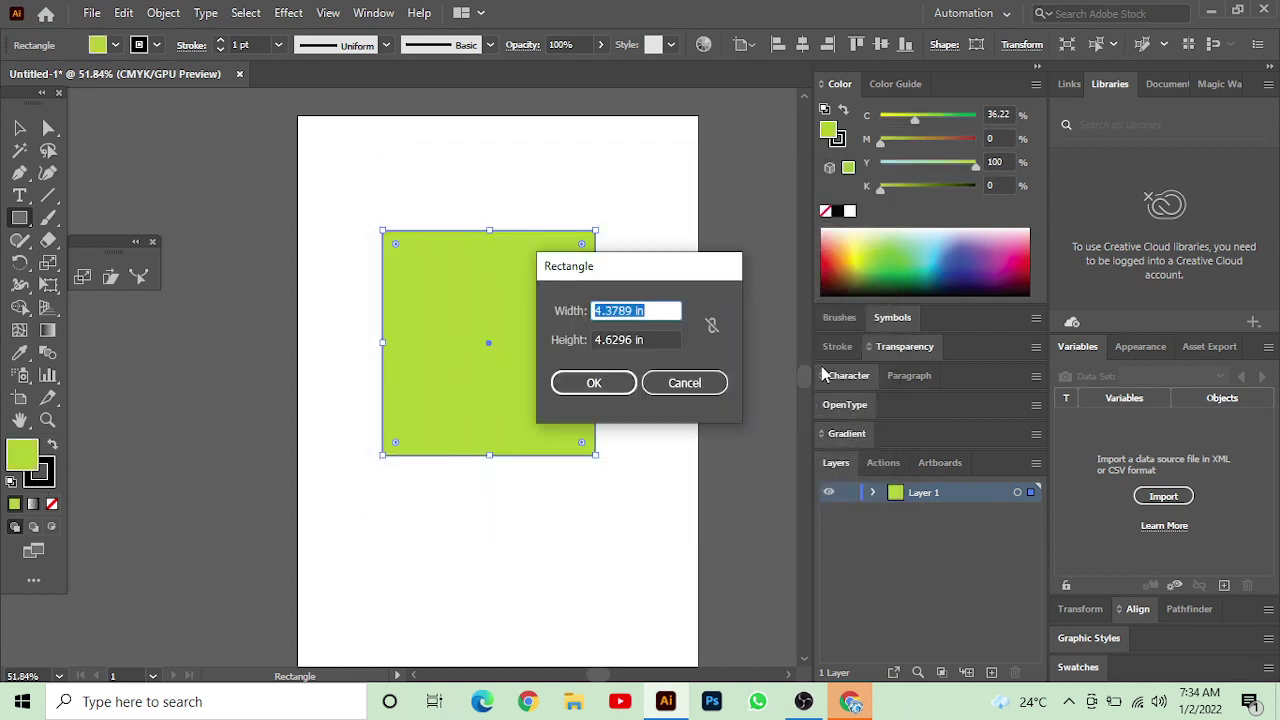
{"action": "left_click", "coordinate": [682, 383]}
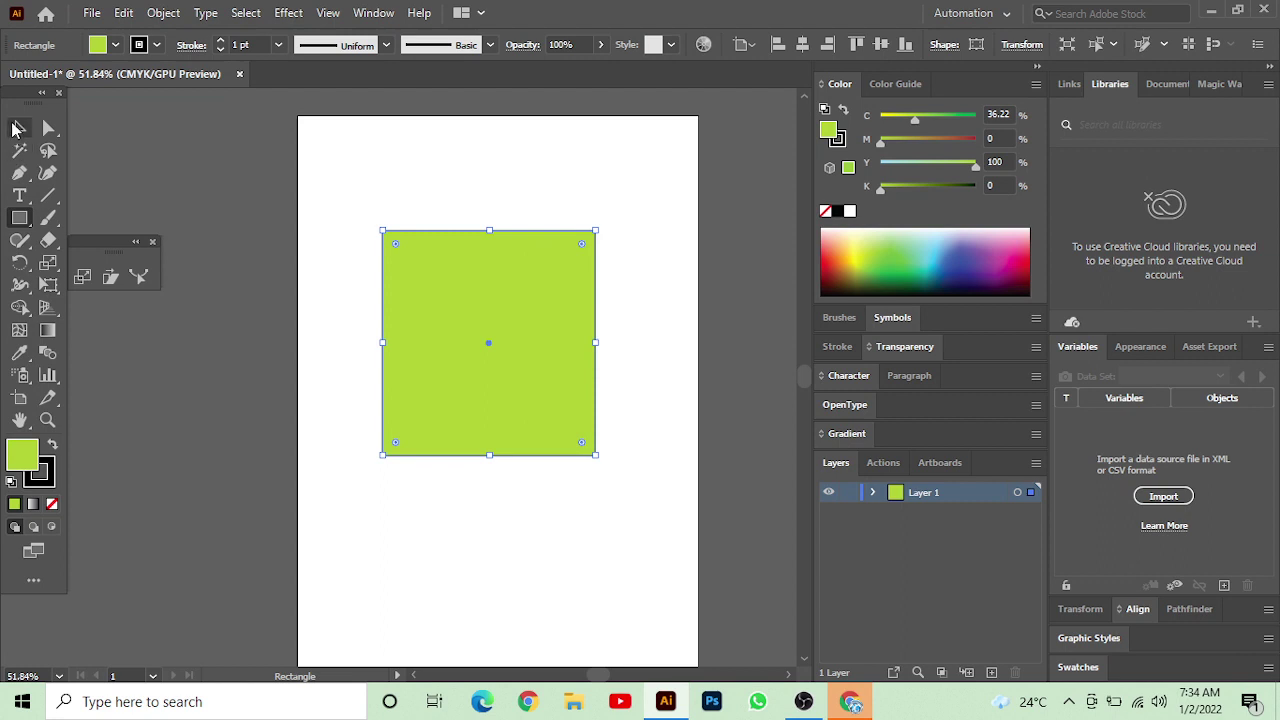
{"action": "left_click", "coordinate": [19, 127]}
{"action": "left_click", "coordinate": [340, 239]}
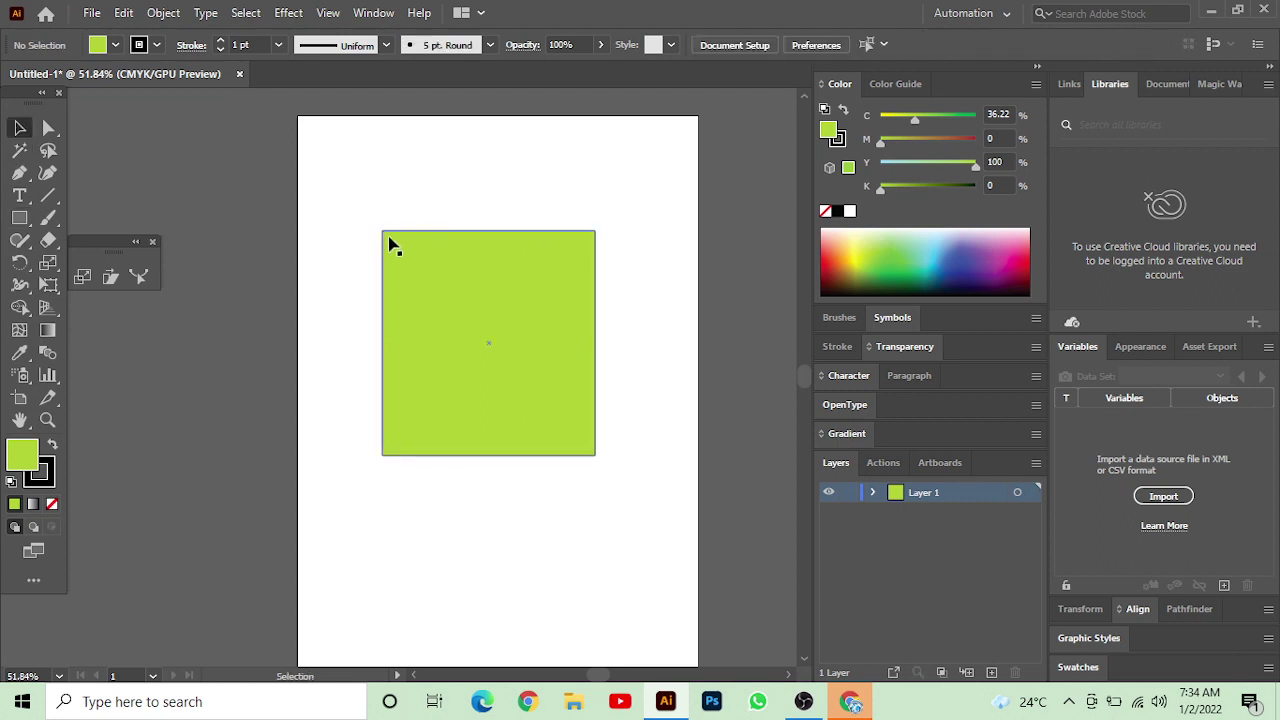
Drag-zoom with the Zoom tool into the yellow-green square, then return to the Selection tool.
{"action": "left_click", "coordinate": [47, 420]}
{"action": "mouse_move", "coordinate": [466, 286]}
{"action": "left_mouse_down"}
{"action": "mouse_move", "coordinate": [361, 316]}
{"action": "mouse_move", "coordinate": [489, 377]}
{"action": "left_mouse_up"}
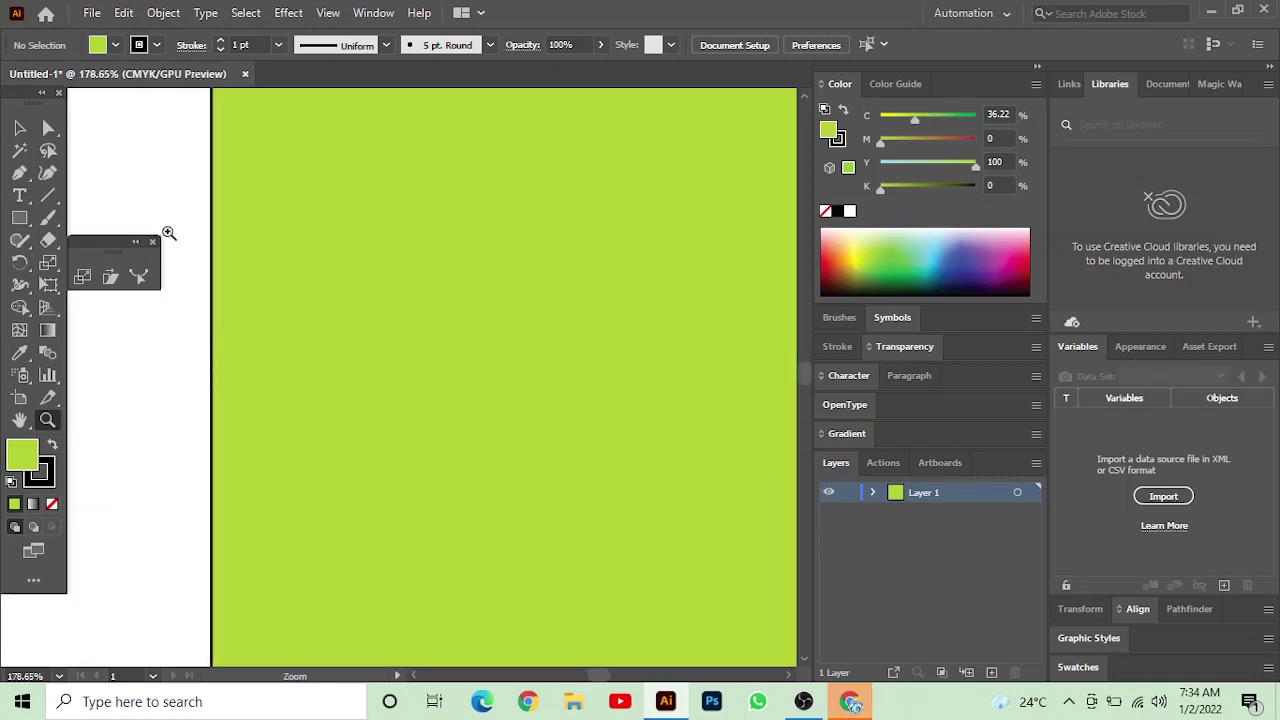
{"action": "left_click", "coordinate": [19, 127]}
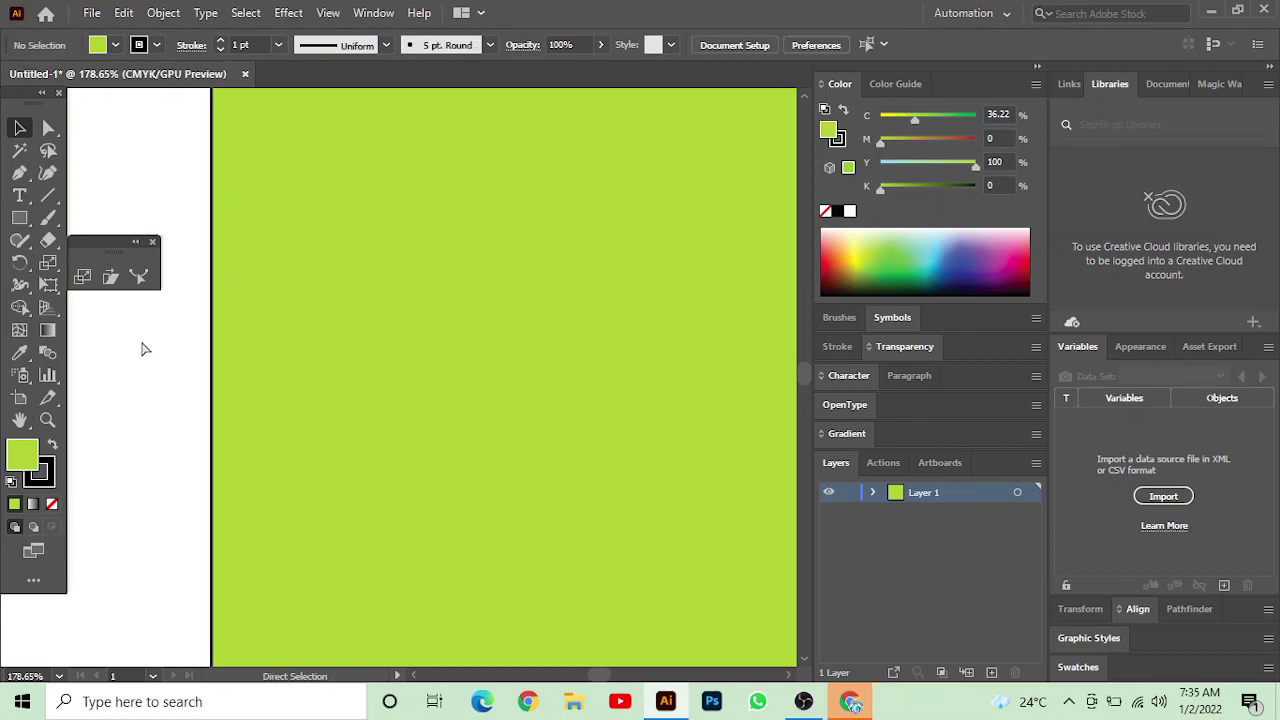
Fit the artboard in view with Ctrl+0, try the green fill on the stroke, then undo.
{"action": "key", "text": "ctrl+0"}
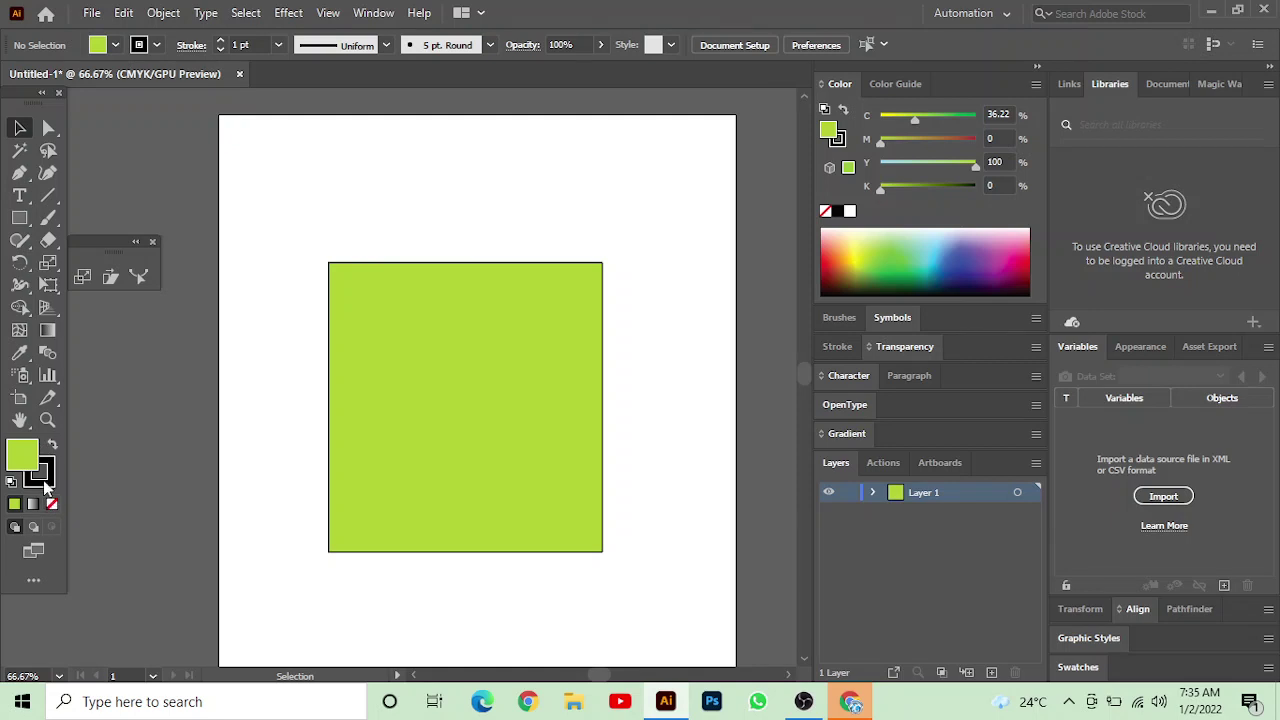
{"action": "left_click", "coordinate": [47, 484]}
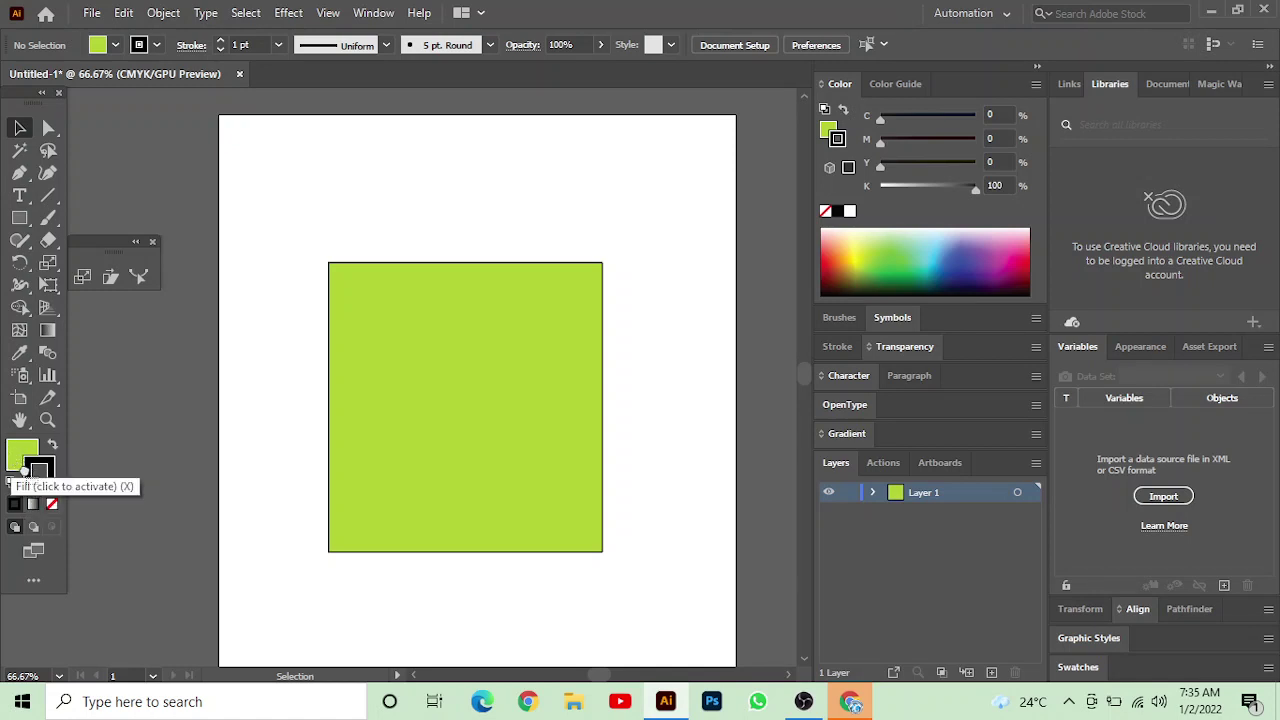
{"action": "left_click_drag", "start_coordinate": [14, 455], "coordinate": [38, 472]}
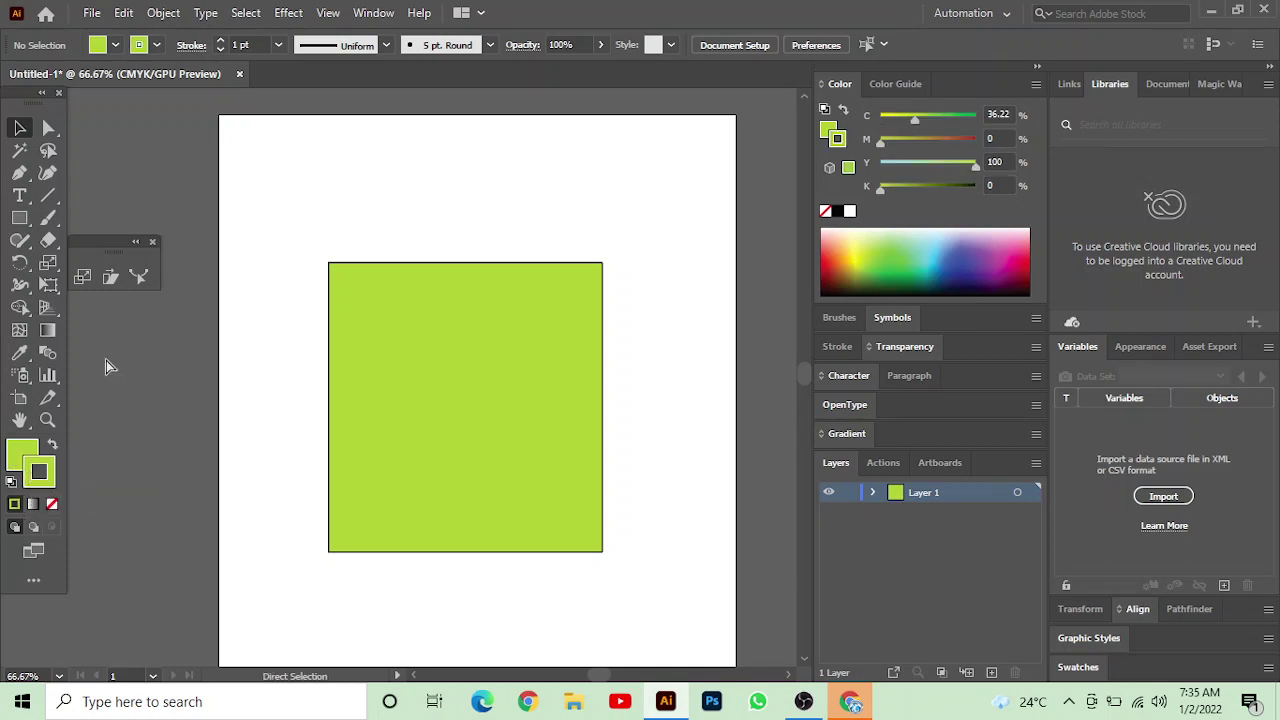
{"action": "key", "text": "ctrl+z"}
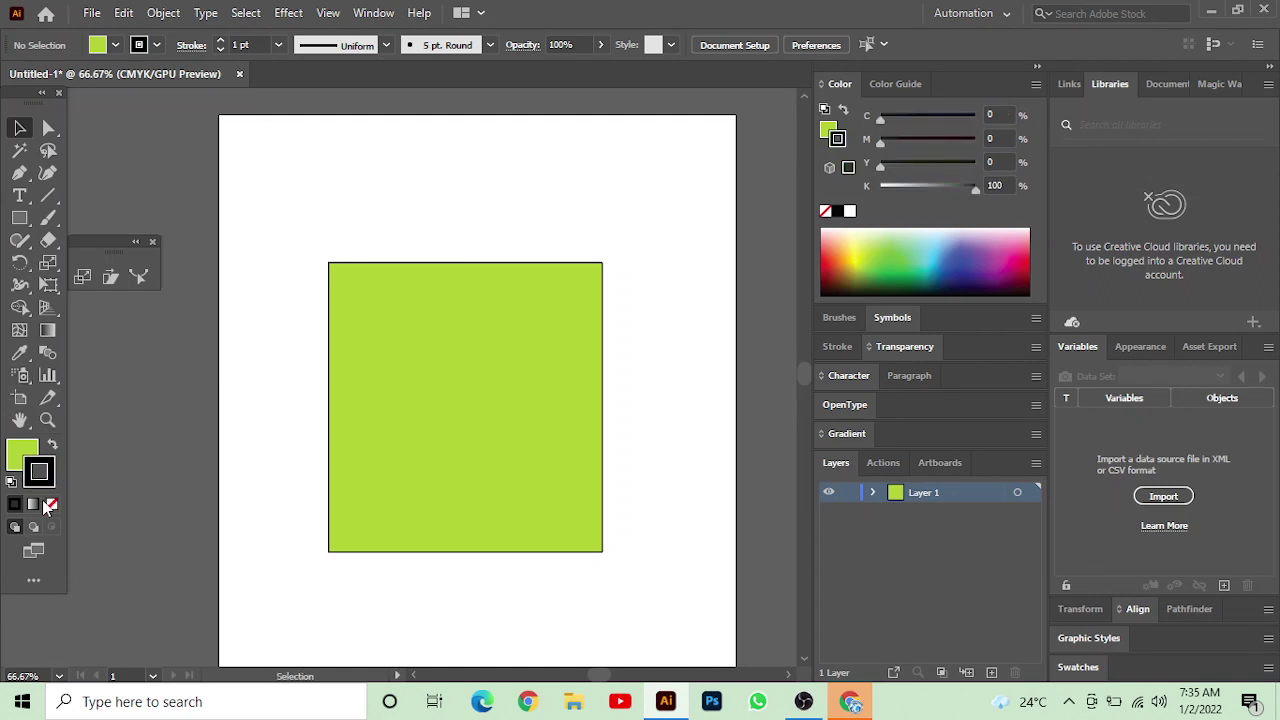
Toggle the stroke swatch between None and black, cancelling the stroke colour picker.
{"action": "left_click", "coordinate": [53, 507]}
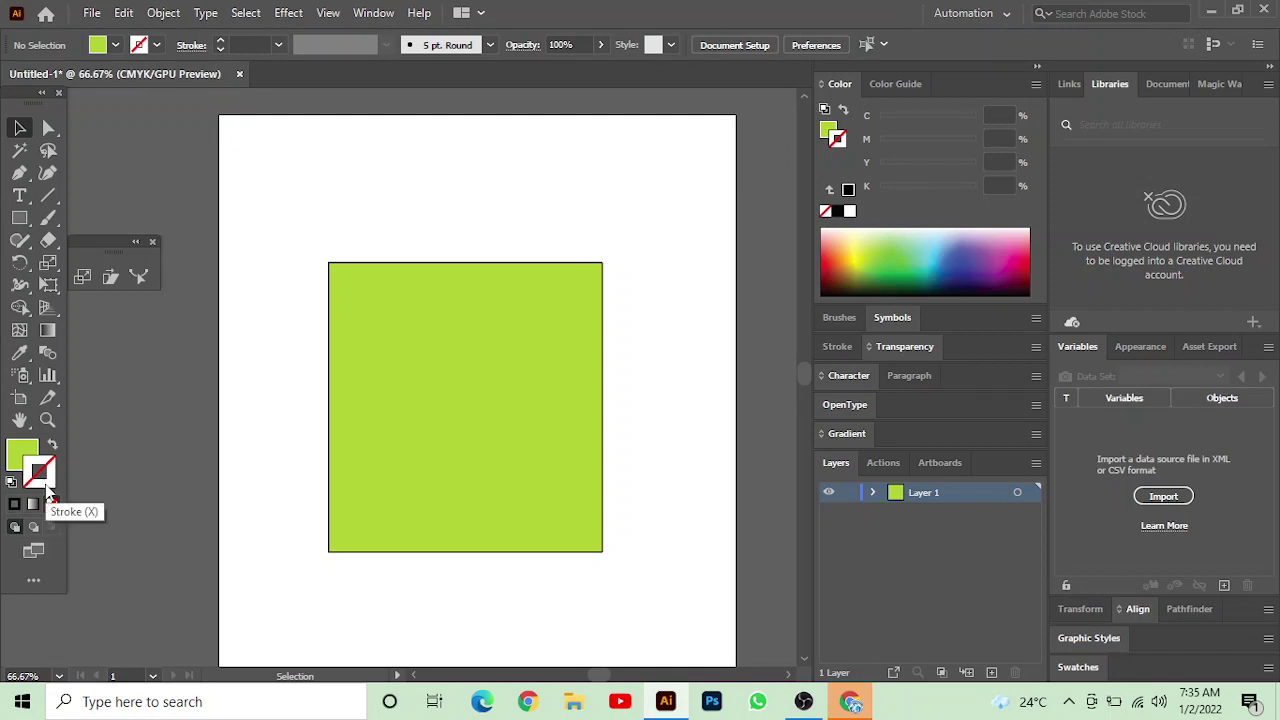
{"action": "double_click", "coordinate": [48, 492]}
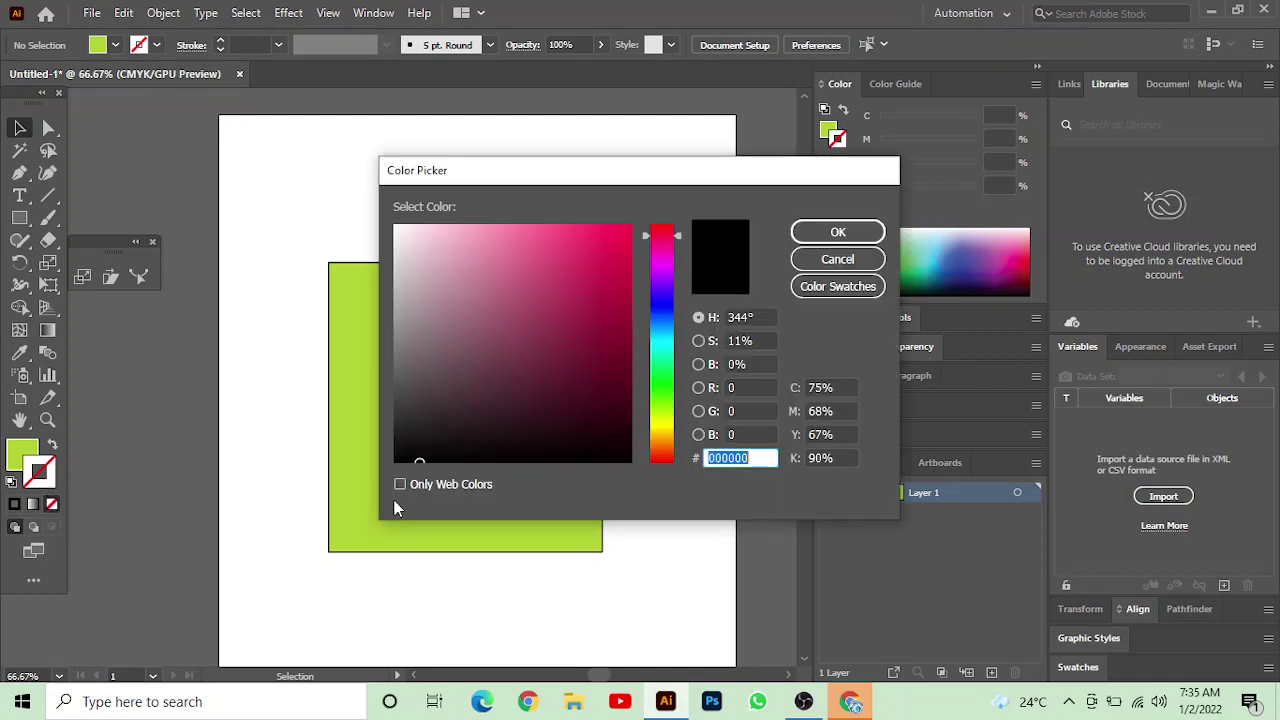
{"action": "left_click", "coordinate": [836, 260]}
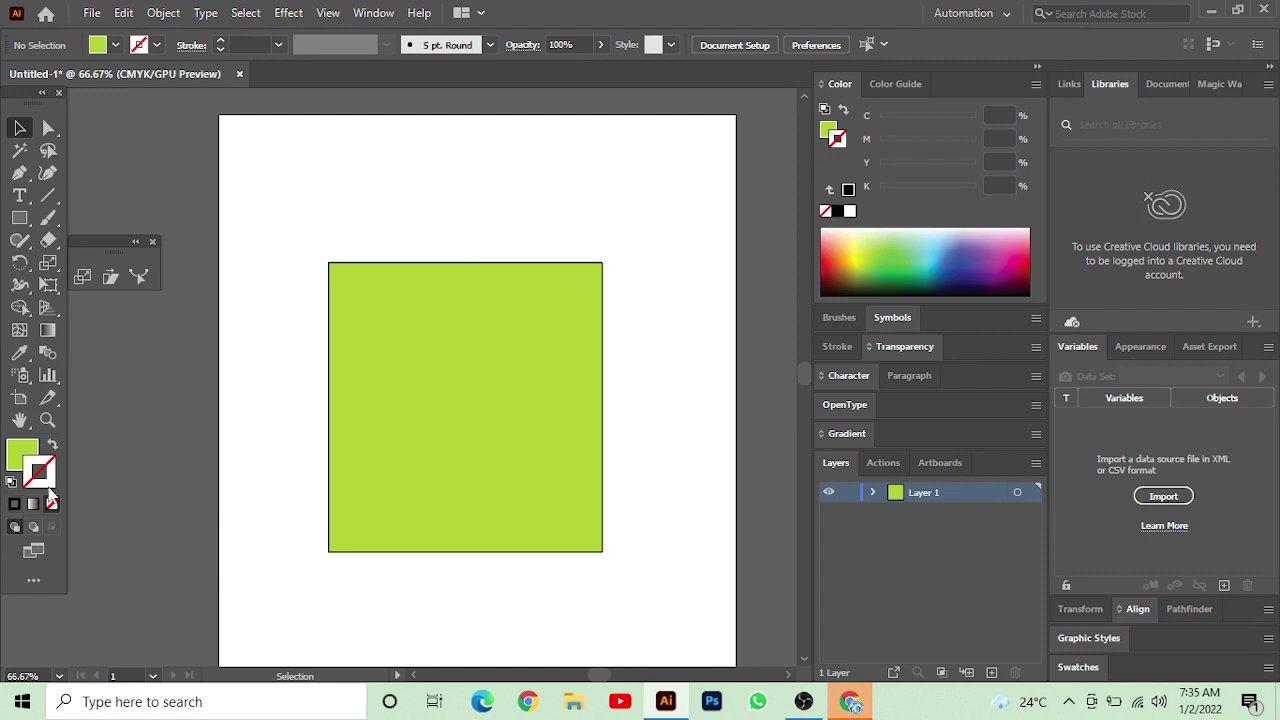
{"action": "left_click", "coordinate": [15, 505]}
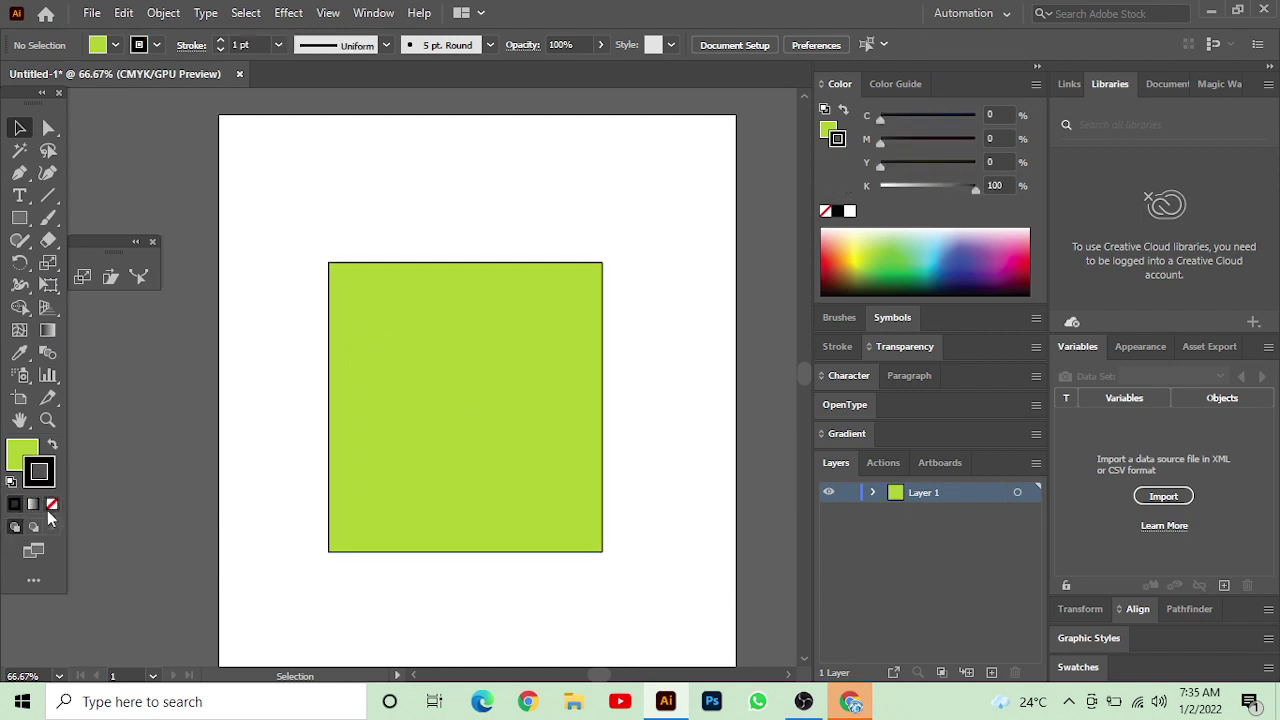
{"action": "left_click", "coordinate": [51, 505]}
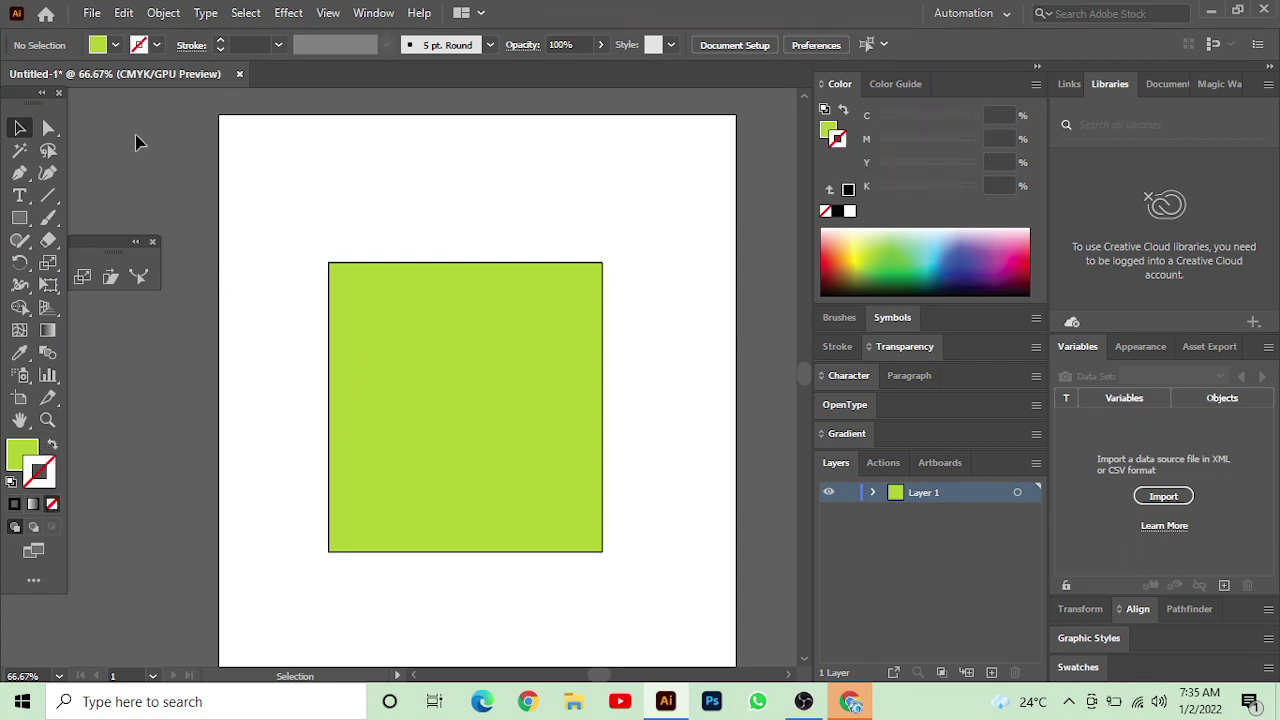
Marquee-select the yellow-green square on the artboard.
{"action": "scroll", "coordinate": [258, 323], "scroll_direction": "down", "scroll_amount": 1}
{"action": "scroll", "coordinate": [265, 327], "scroll_direction": "down", "scroll_amount": 1}
{"action": "scroll", "coordinate": [265, 327], "scroll_direction": "up", "scroll_amount": 1}
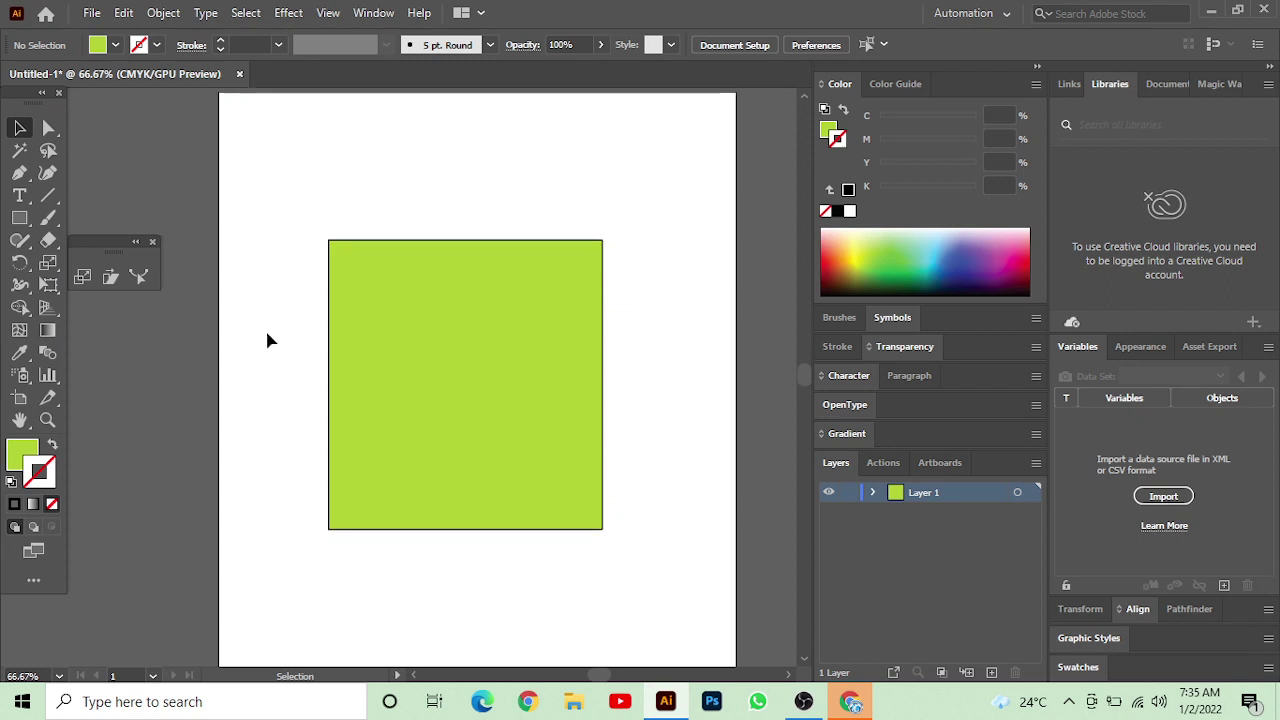
{"action": "scroll", "coordinate": [265, 327], "scroll_direction": "down", "scroll_amount": 1}
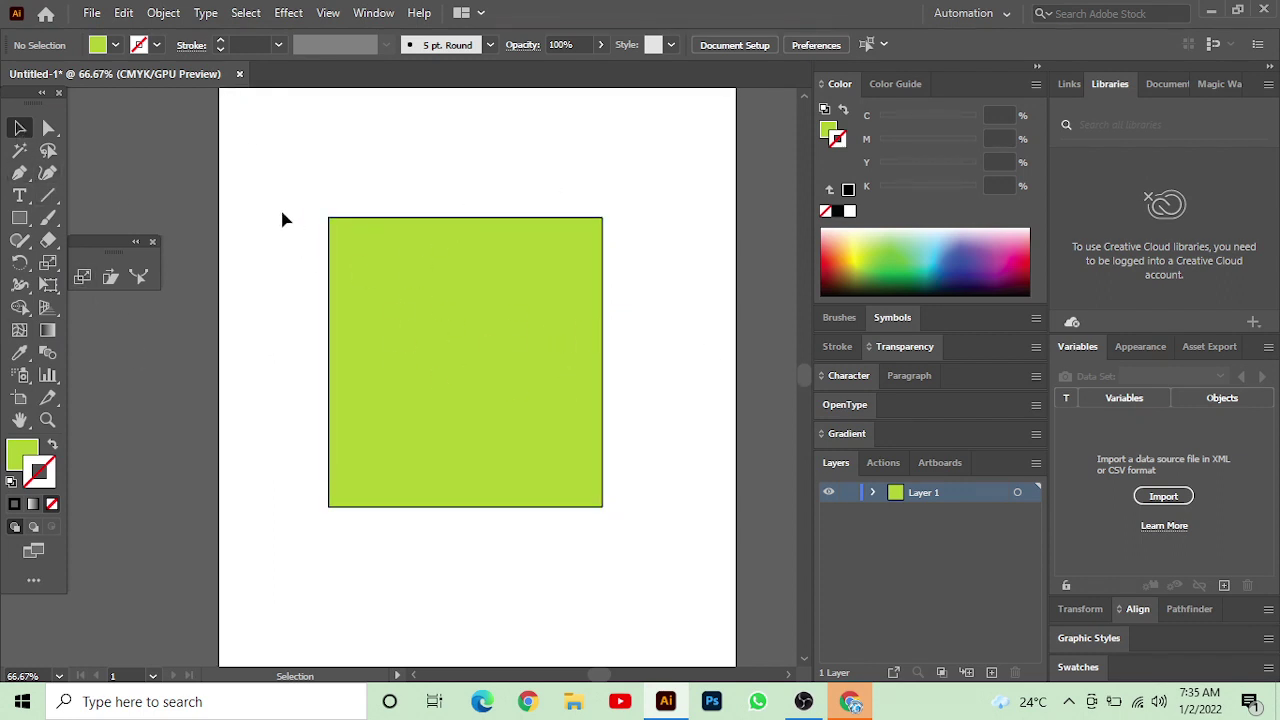
{"action": "left_click_drag", "start_coordinate": [282, 218], "coordinate": [707, 524]}
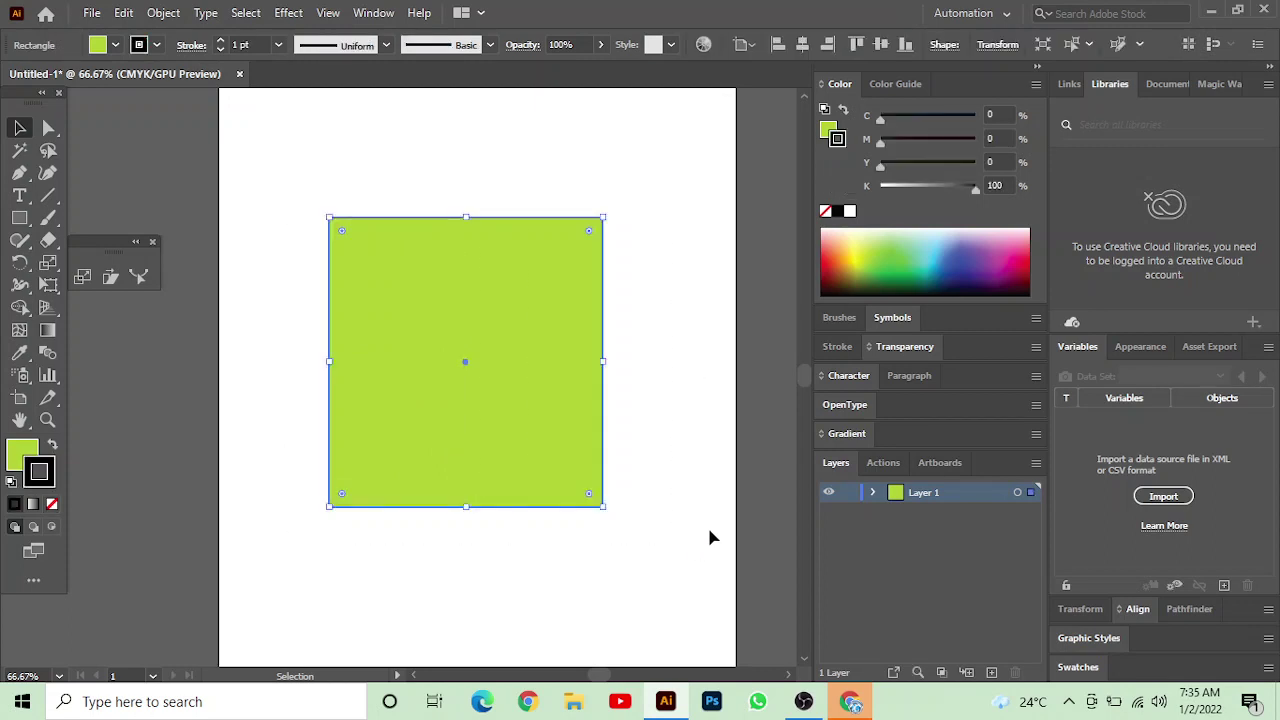
Delete the yellow-green square and draw a new square with the Rectangle tool.
{"action": "key", "text": "Delete"}
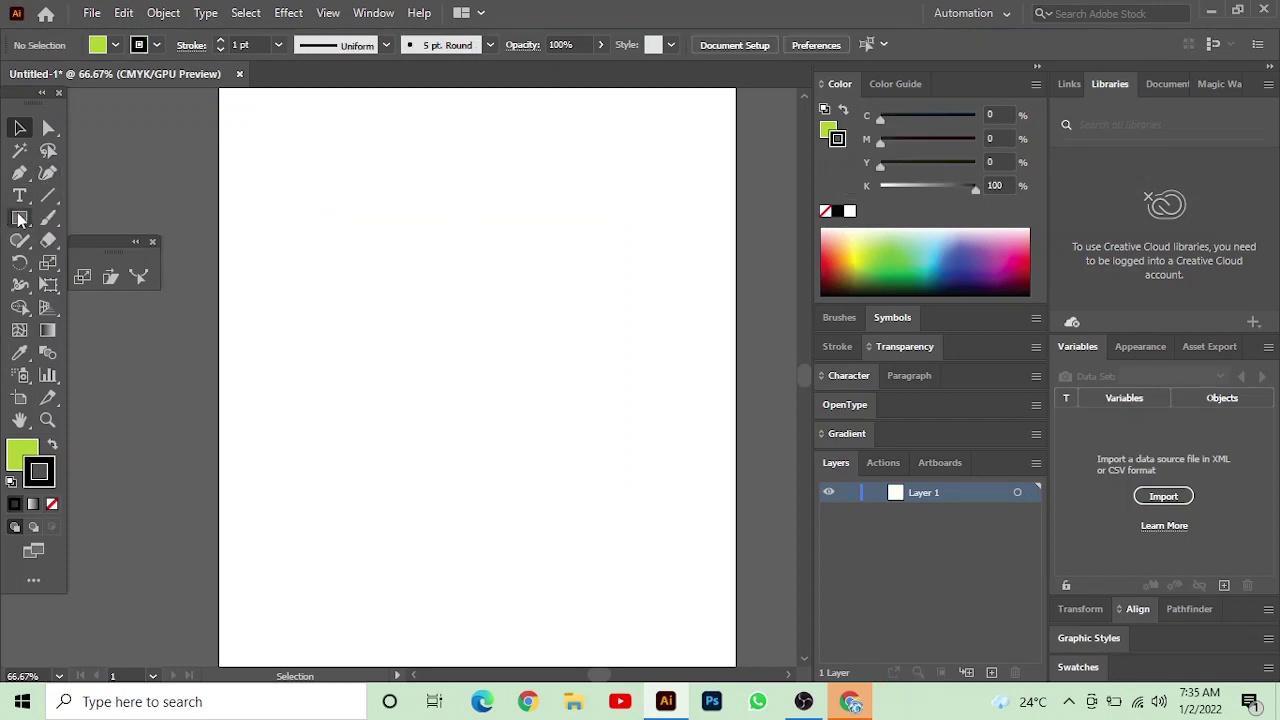
{"action": "left_click", "coordinate": [20, 220]}
{"action": "left_click", "coordinate": [85, 416]}
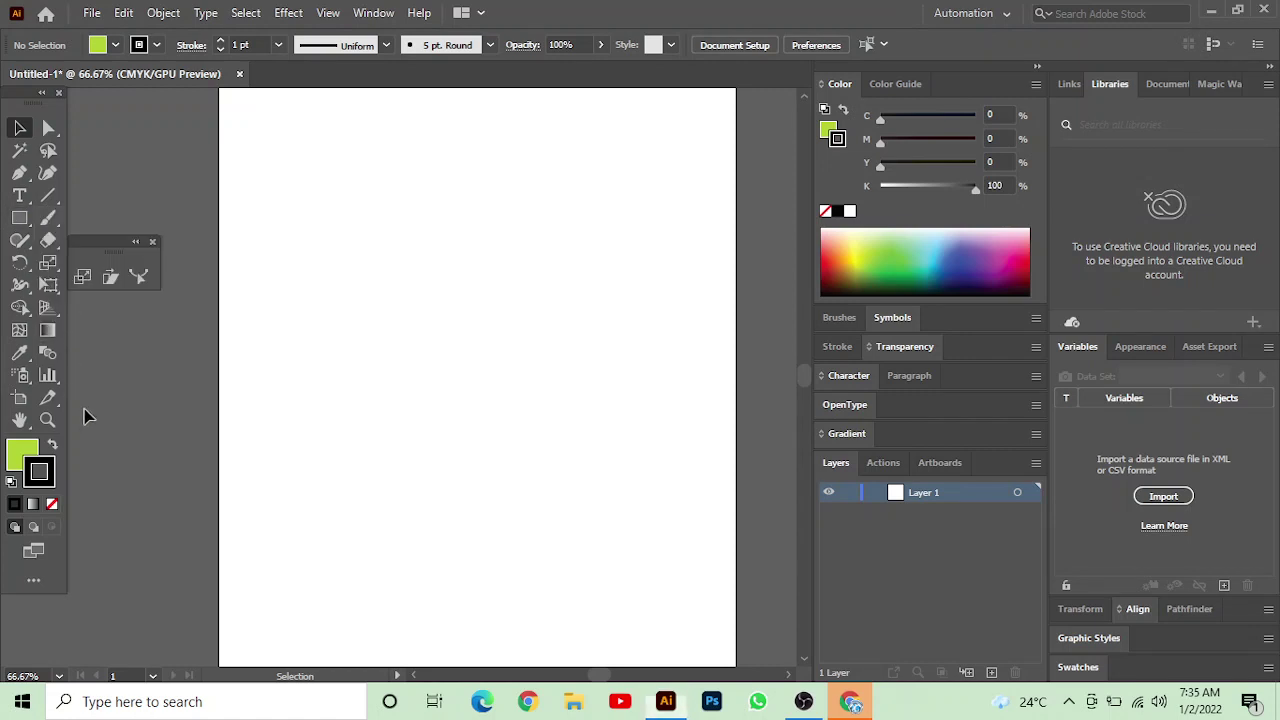
{"action": "left_click", "coordinate": [20, 218]}
{"action": "left_click", "coordinate": [18, 220]}
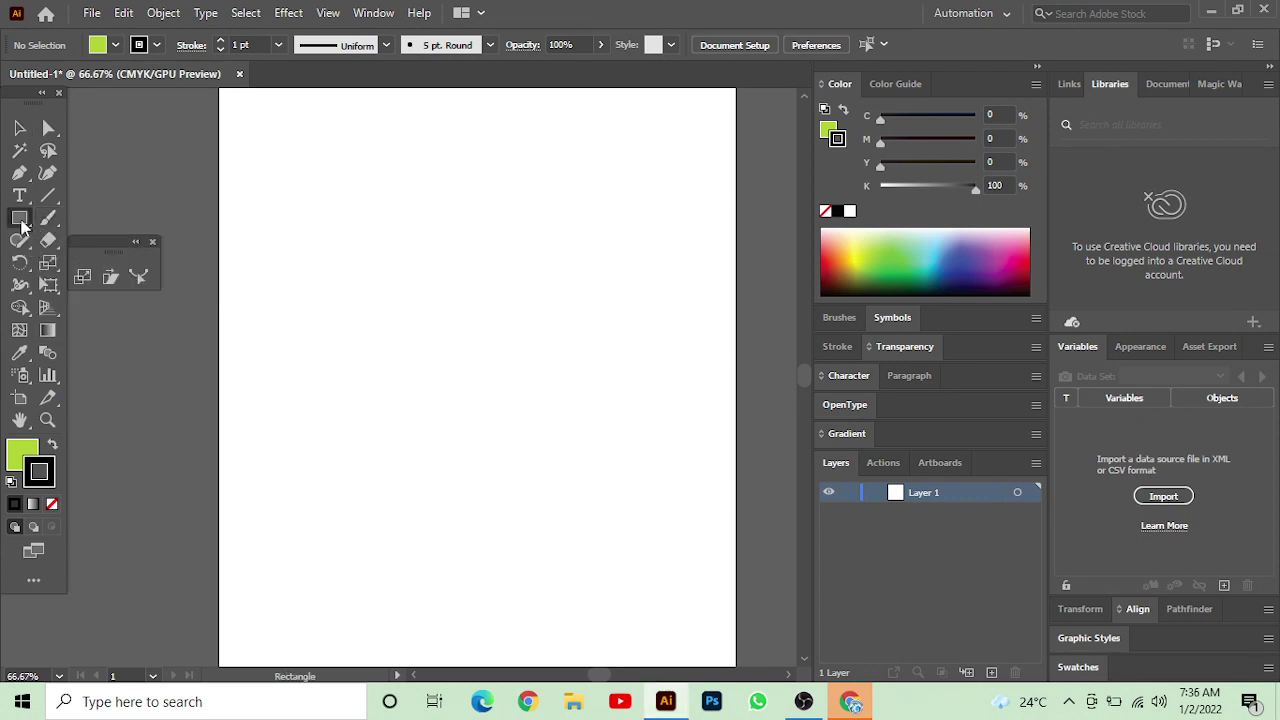
{"action": "left_click_drag", "start_coordinate": [477, 193], "coordinate": [289, 410]}
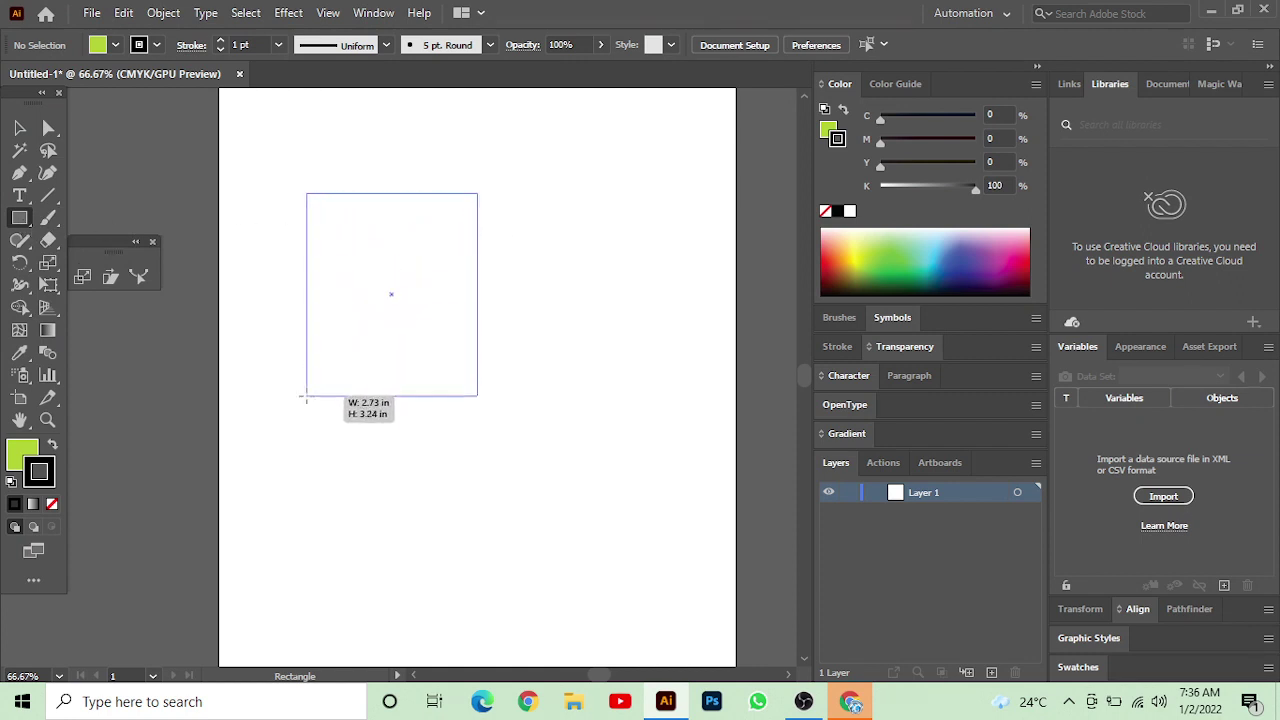
{"action": "left_click_drag", "start_coordinate": [289, 410], "coordinate": [286, 449]}
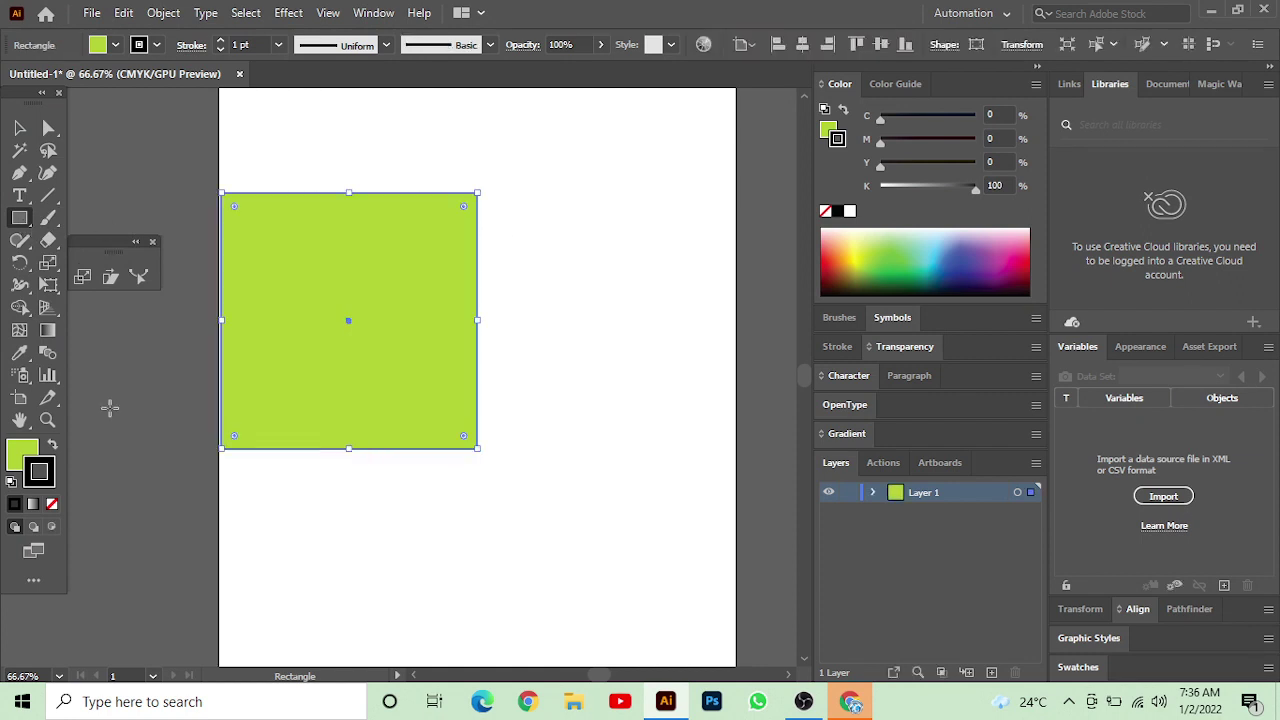
Set the new square's fill to None, keep its black outline, and move it further right.
{"action": "left_click", "coordinate": [22, 448]}
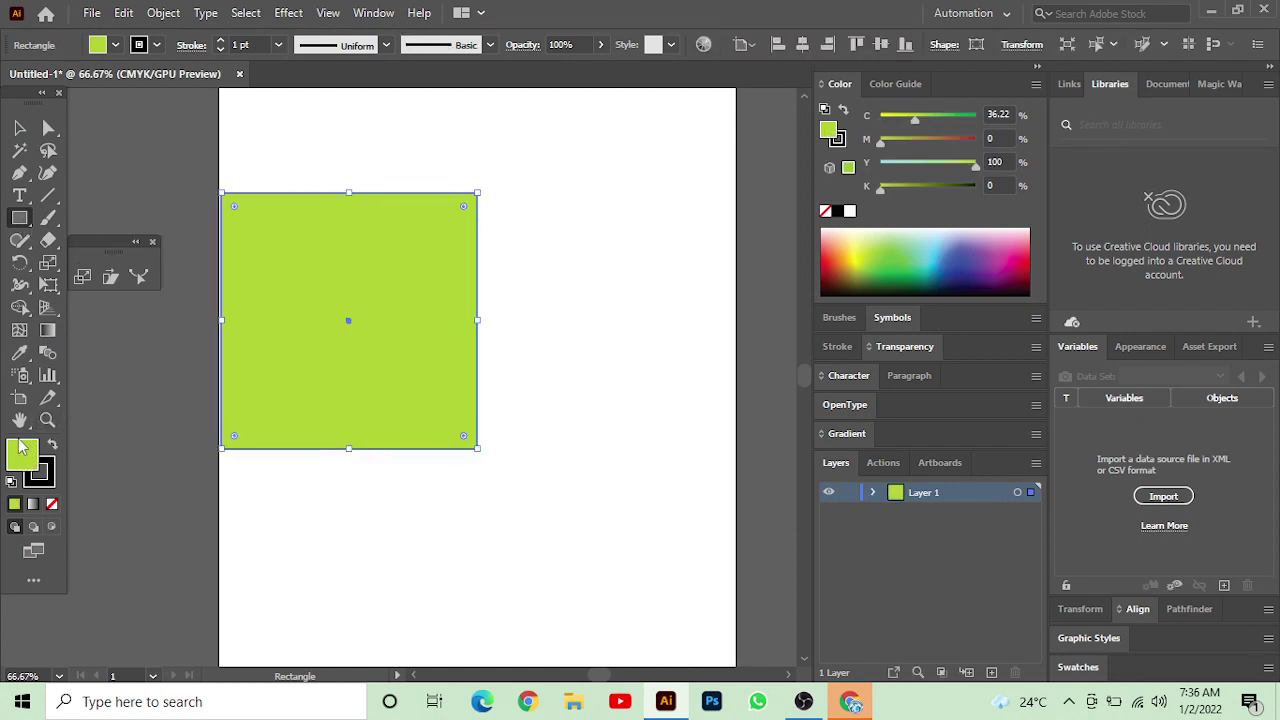
{"action": "left_click", "coordinate": [52, 505]}
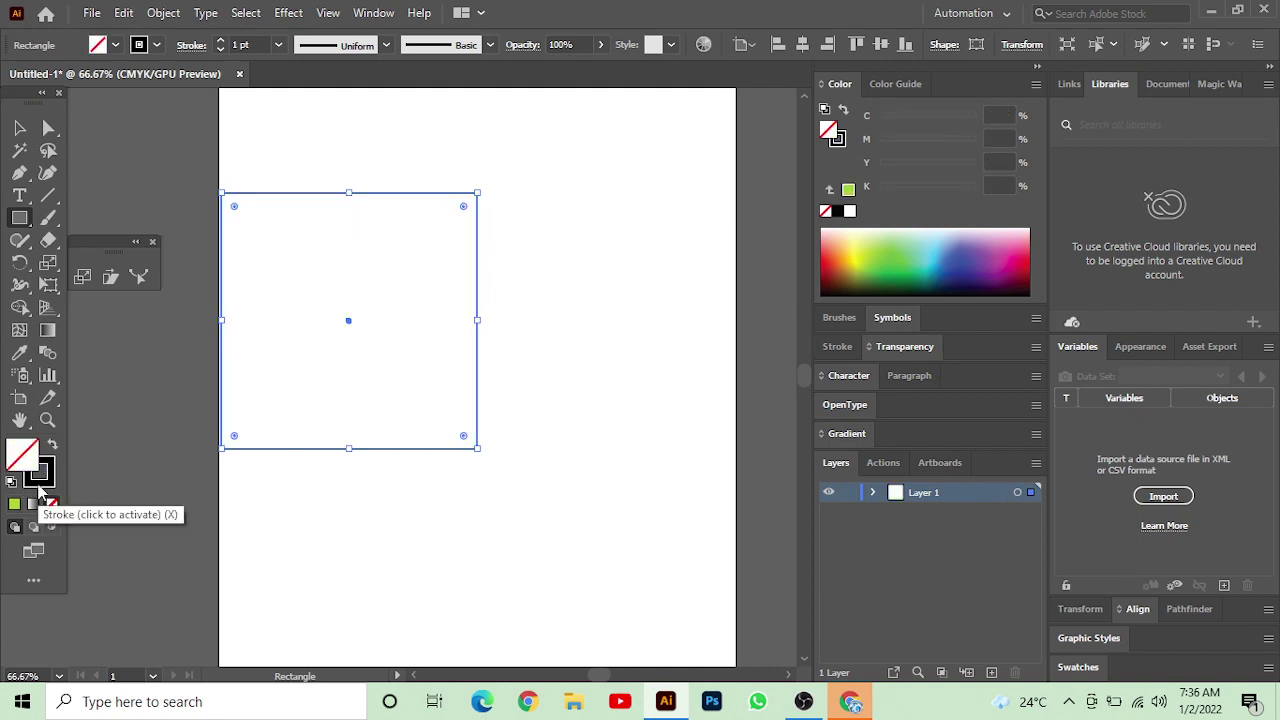
{"action": "double_click", "coordinate": [40, 474]}
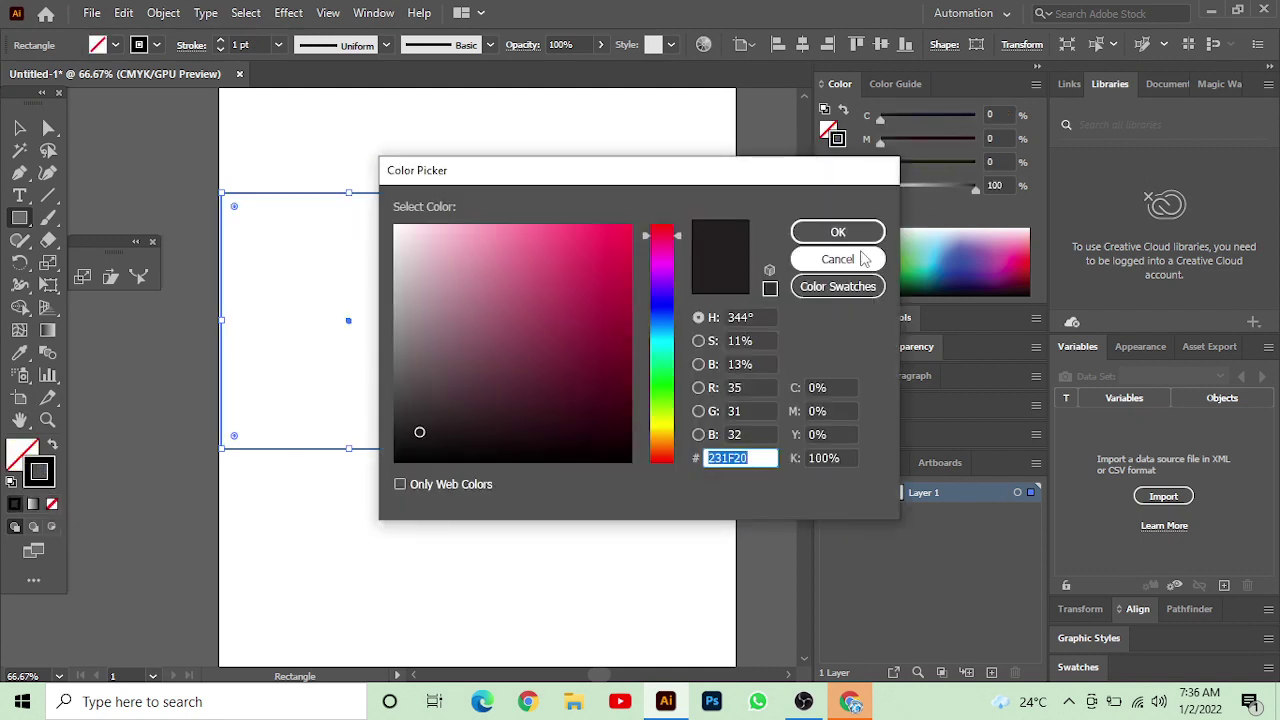
{"action": "left_click", "coordinate": [860, 259]}
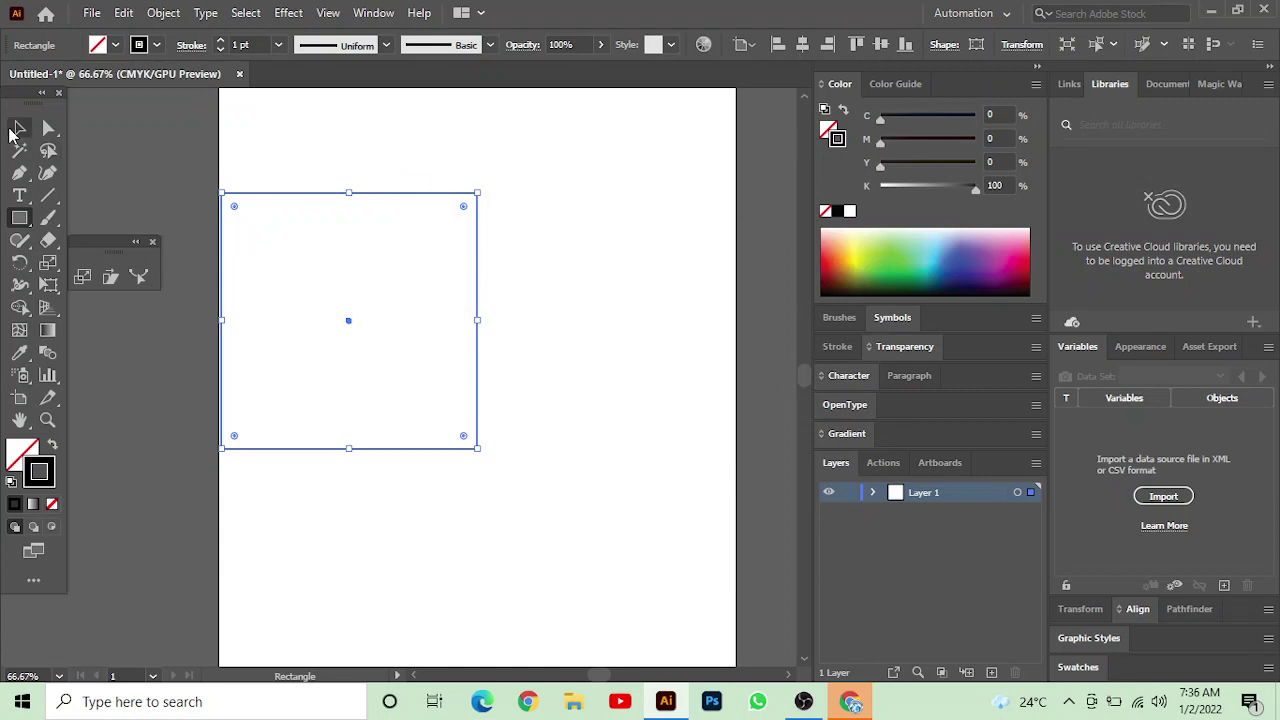
{"action": "left_click", "coordinate": [19, 128]}
{"action": "left_click_drag", "start_coordinate": [326, 202], "coordinate": [436, 201]}
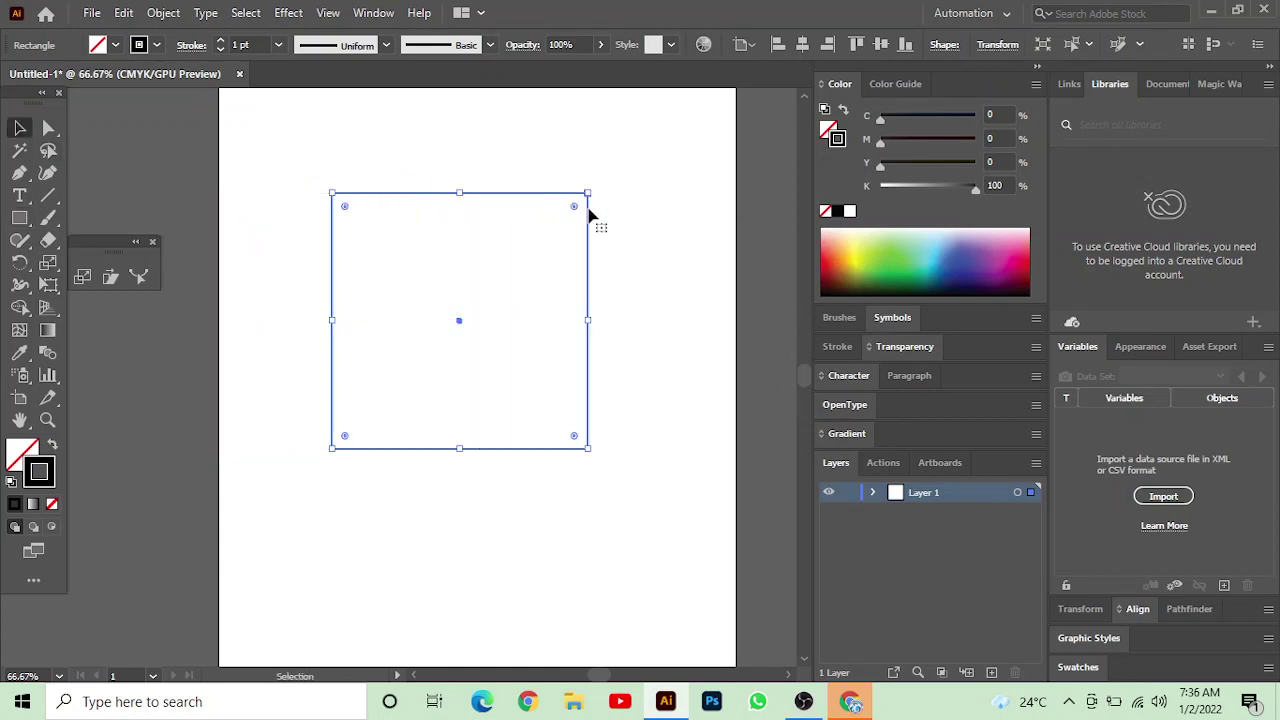
{"action": "left_click", "coordinate": [591, 214]}
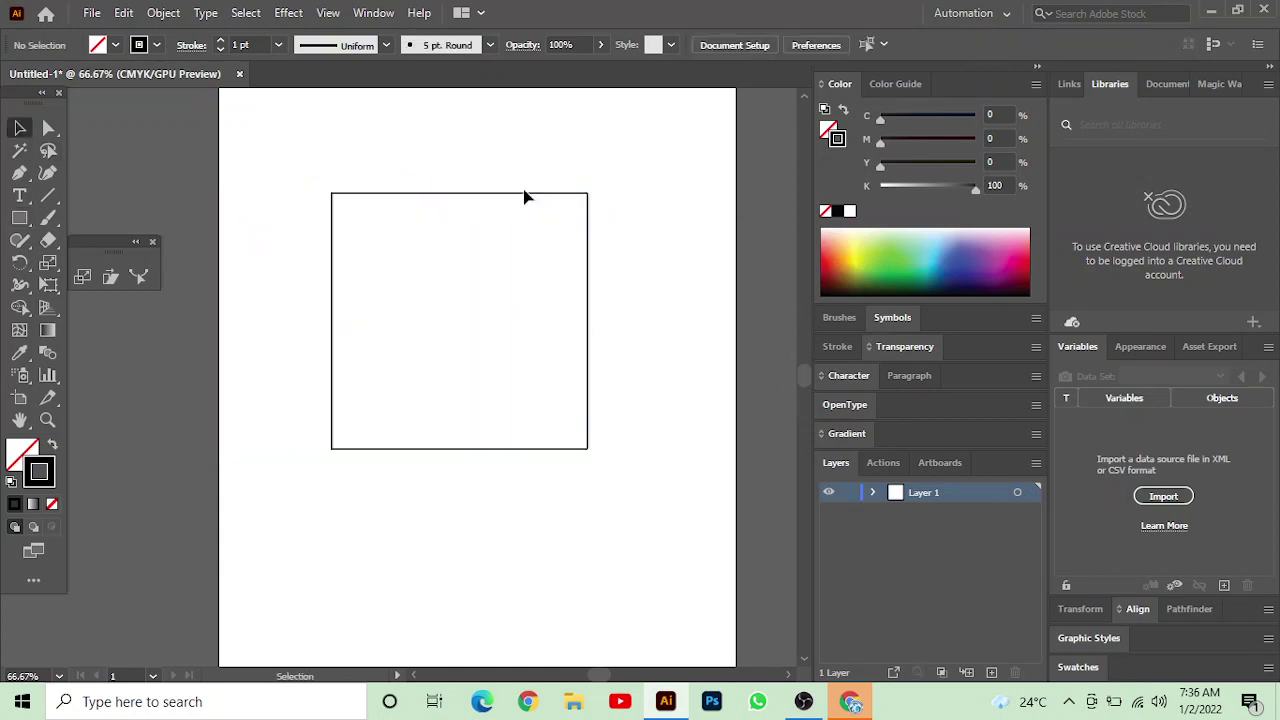
Select the square and step its stroke weight up to 25 pt, then down to 0 pt.
{"action": "left_click", "coordinate": [587, 296]}
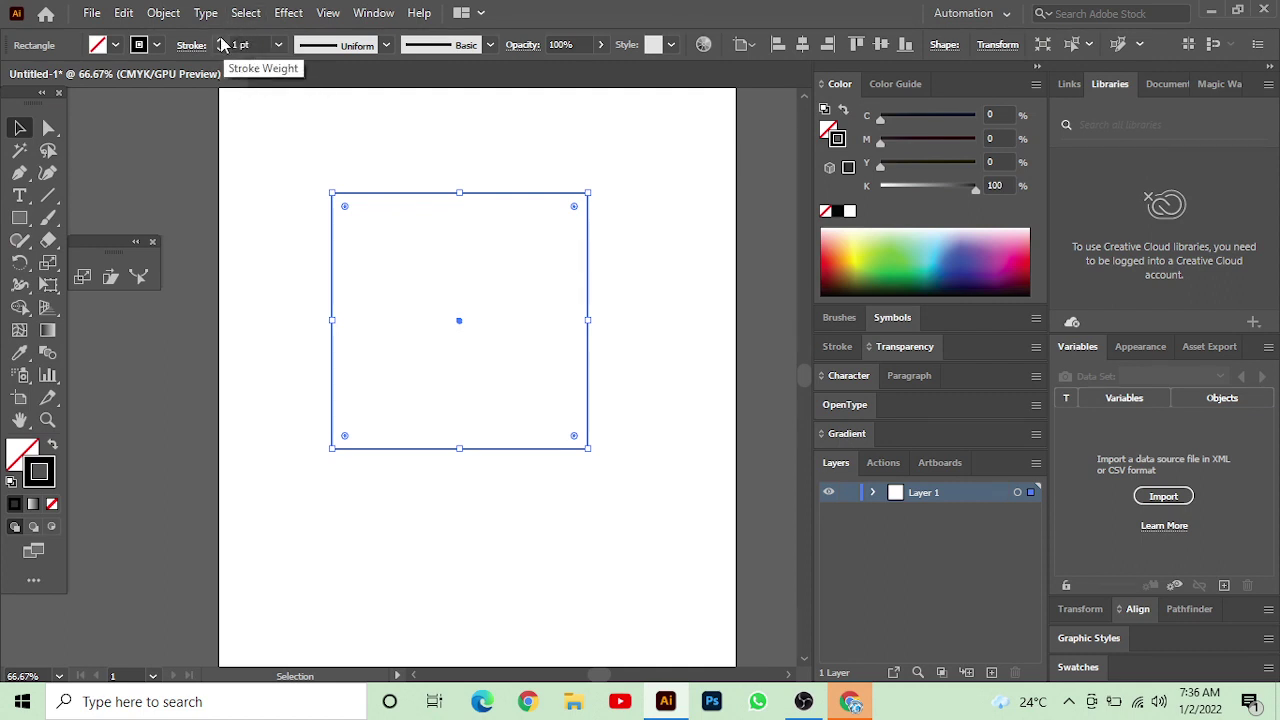
{"action": "left_click", "coordinate": [220, 40]}
{"action": "left_click", "coordinate": [220, 40]}
{"action": "left_click", "coordinate": [220, 40]}
{"action": "left_click", "coordinate": [222, 40]}
{"action": "left_click", "coordinate": [222, 40]}
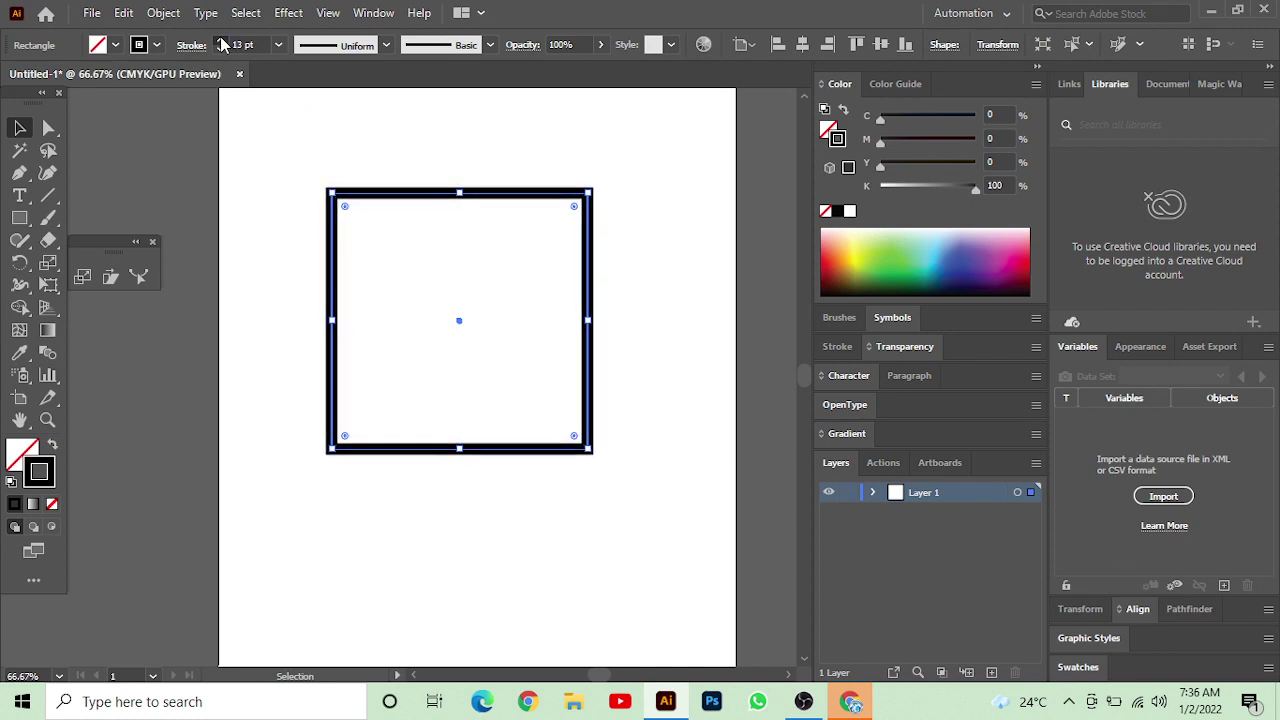
{"action": "left_click", "coordinate": [222, 40]}
{"action": "left_click", "coordinate": [222, 40]}
{"action": "left_click", "coordinate": [222, 41]}
{"action": "left_click", "coordinate": [222, 41]}
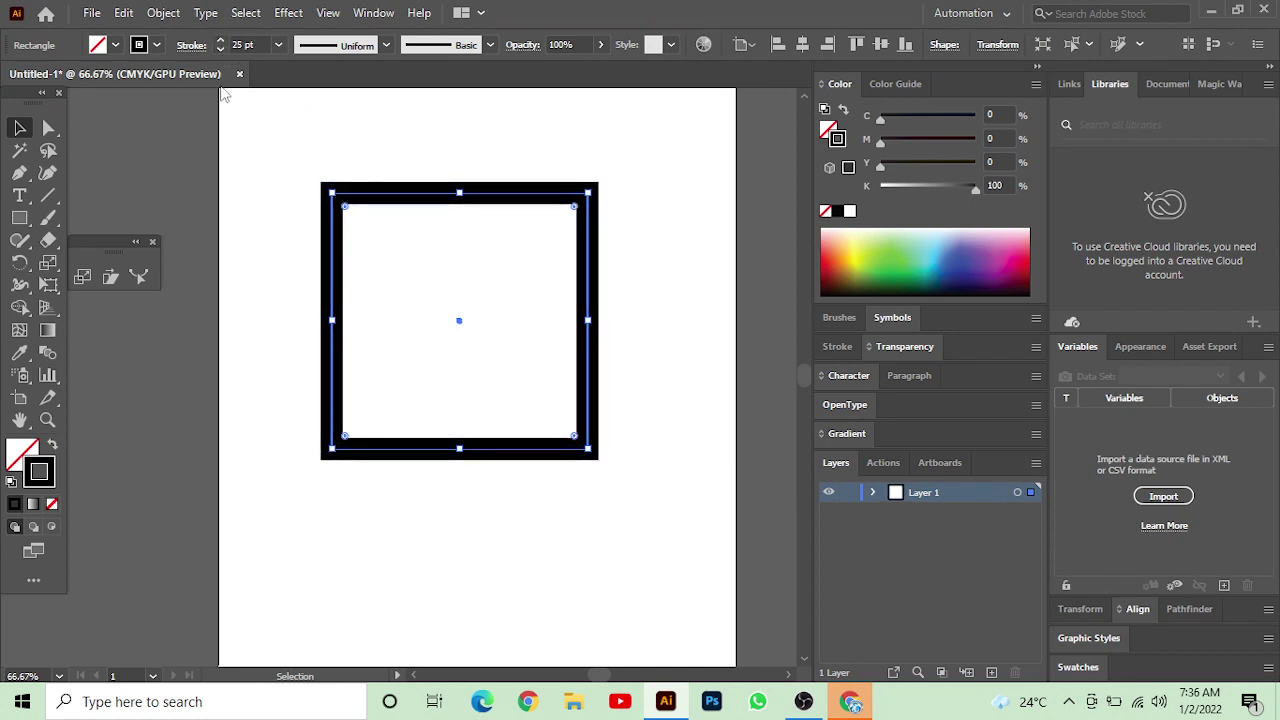
{"action": "left_click", "coordinate": [220, 50]}
{"action": "left_click", "coordinate": [220, 50]}
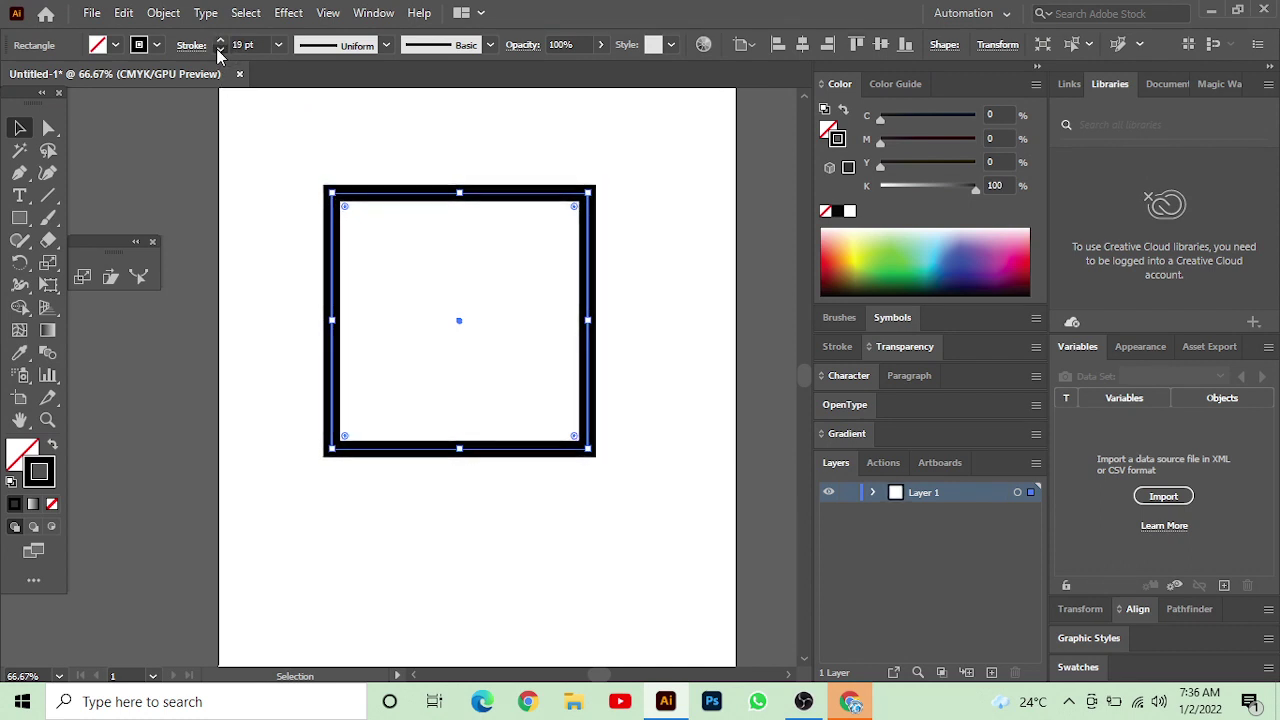
{"action": "left_click", "coordinate": [220, 50]}
{"action": "left_click", "coordinate": [220, 50]}
{"action": "left_click", "coordinate": [220, 50]}
{"action": "left_click", "coordinate": [220, 50]}
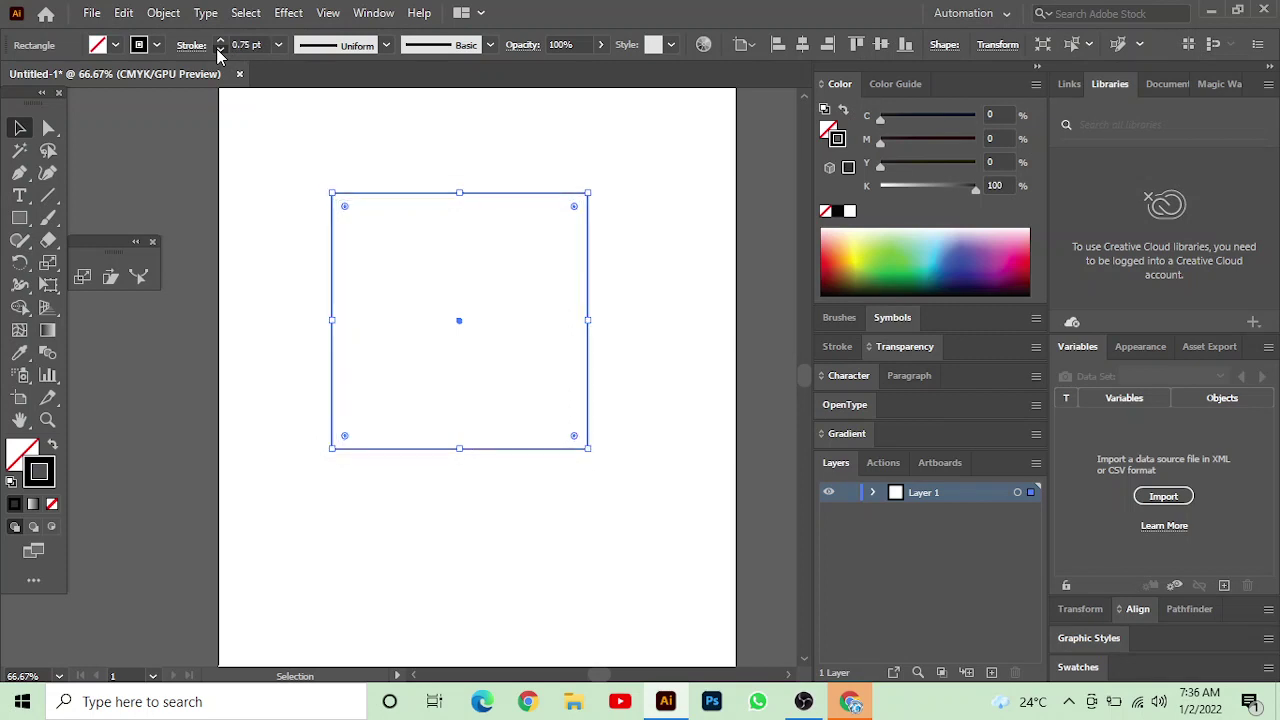
{"action": "left_click", "coordinate": [220, 50]}
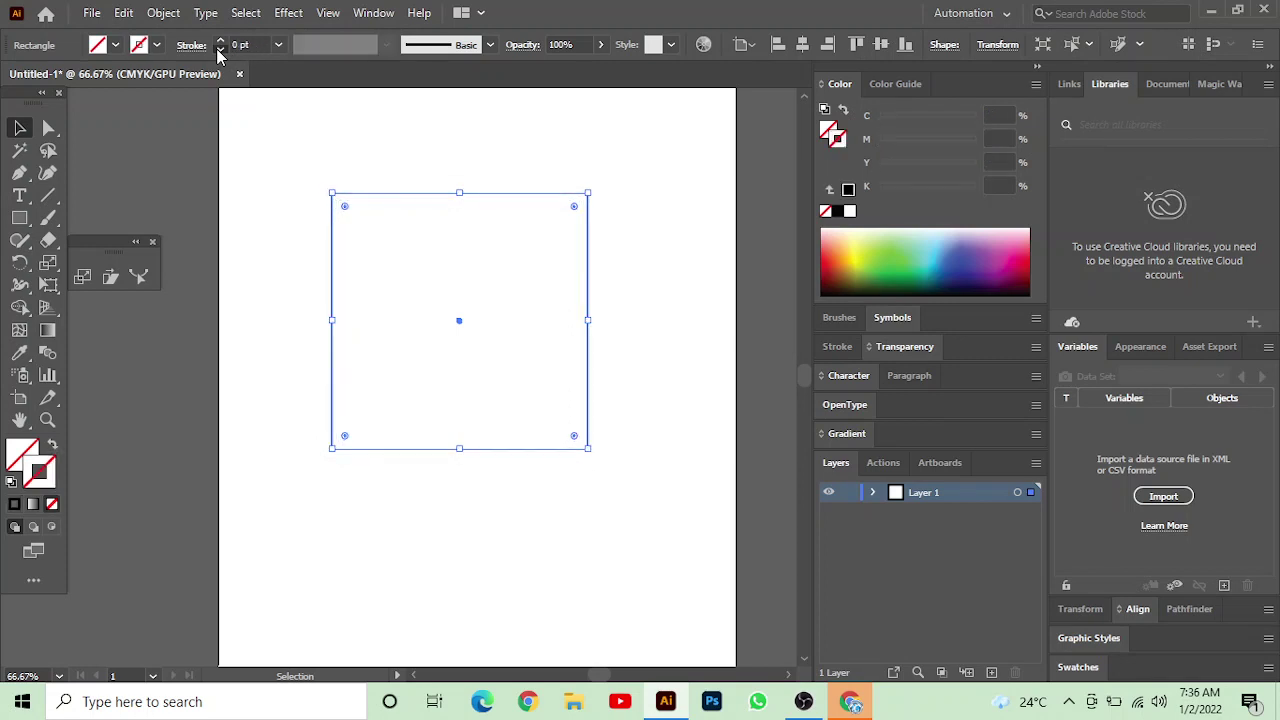
Reselect the square and set its stroke weight to 0.25 pt, then 0.5 pt.
{"action": "left_click", "coordinate": [304, 232]}
{"action": "left_click_drag", "start_coordinate": [255, 162], "coordinate": [634, 420]}
{"action": "left_click", "coordinate": [221, 40]}
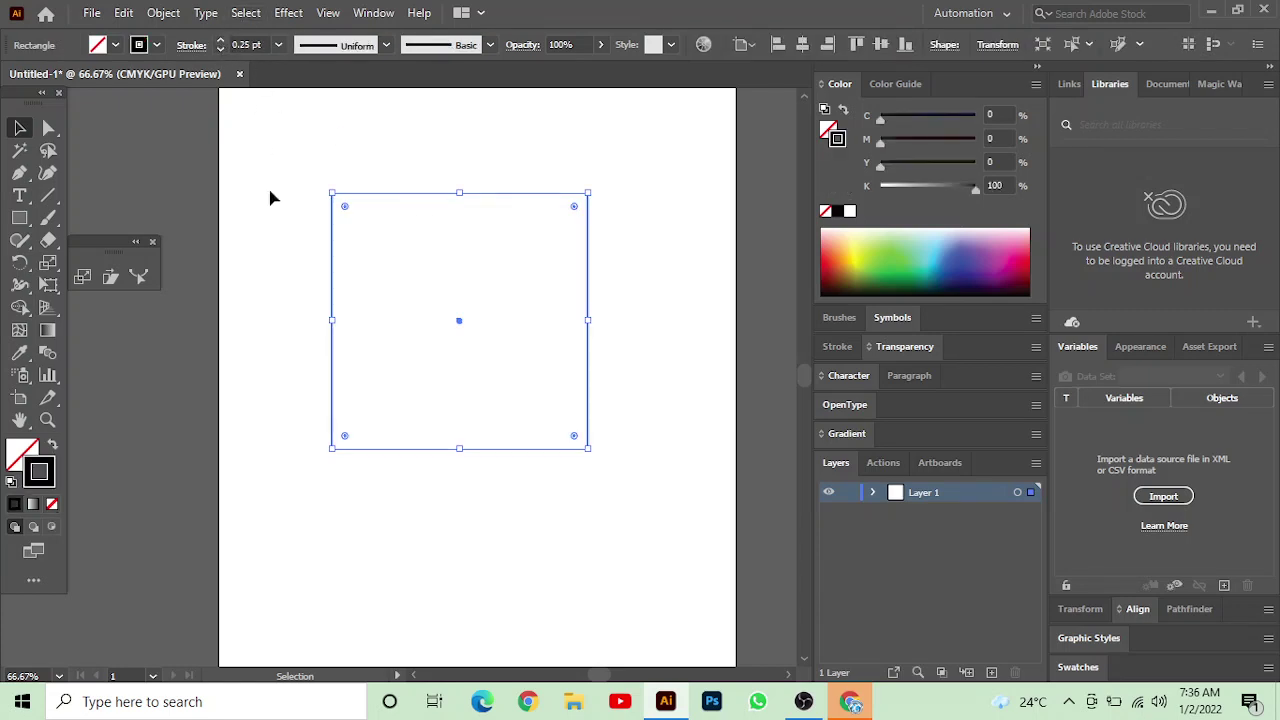
{"action": "left_click", "coordinate": [238, 162]}
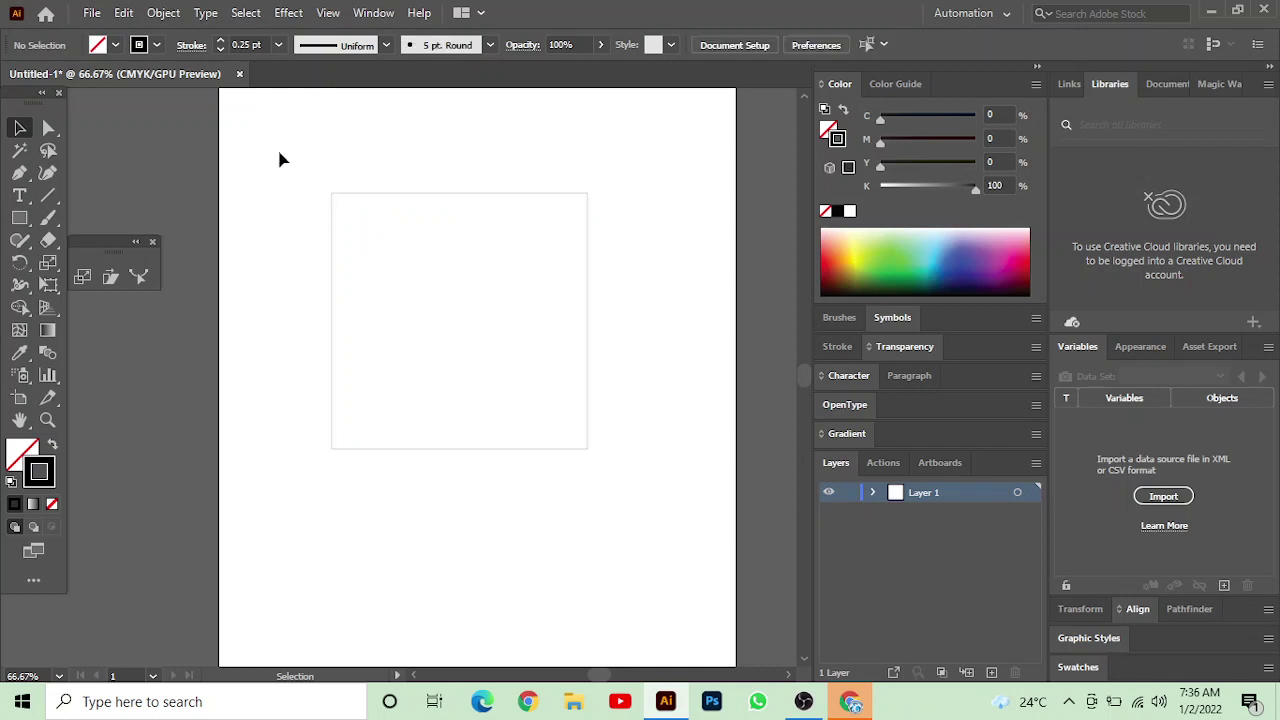
{"action": "left_click_drag", "start_coordinate": [362, 296], "coordinate": [362, 297]}
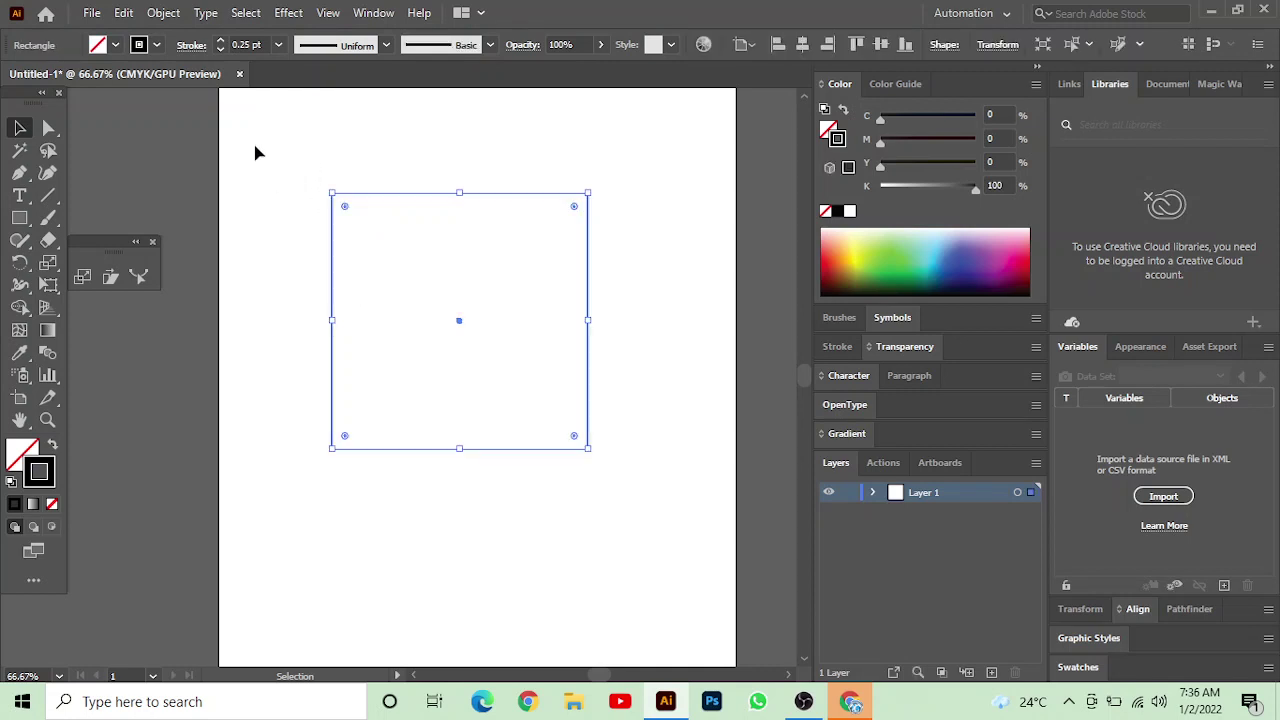
{"action": "left_click", "coordinate": [221, 41]}
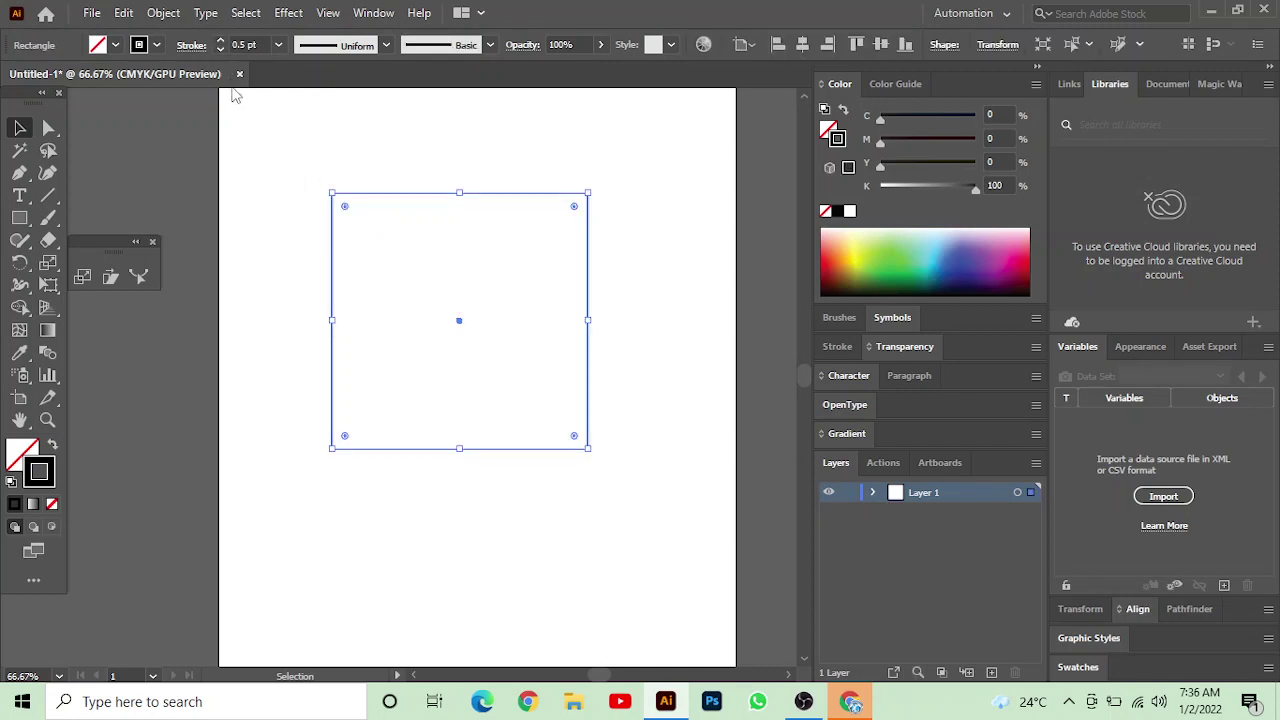
Reselect the square and thicken its black outline to 15 pt.
{"action": "left_click", "coordinate": [290, 223]}
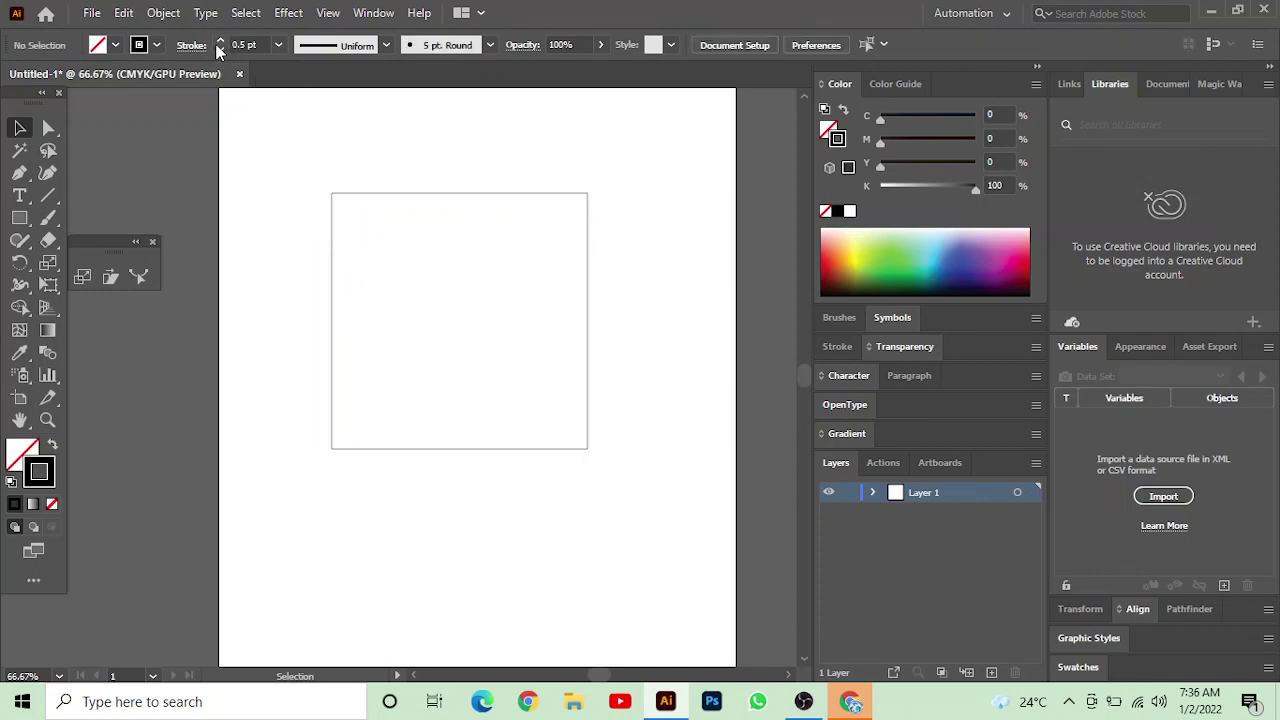
{"action": "left_click_drag", "start_coordinate": [258, 135], "coordinate": [388, 243]}
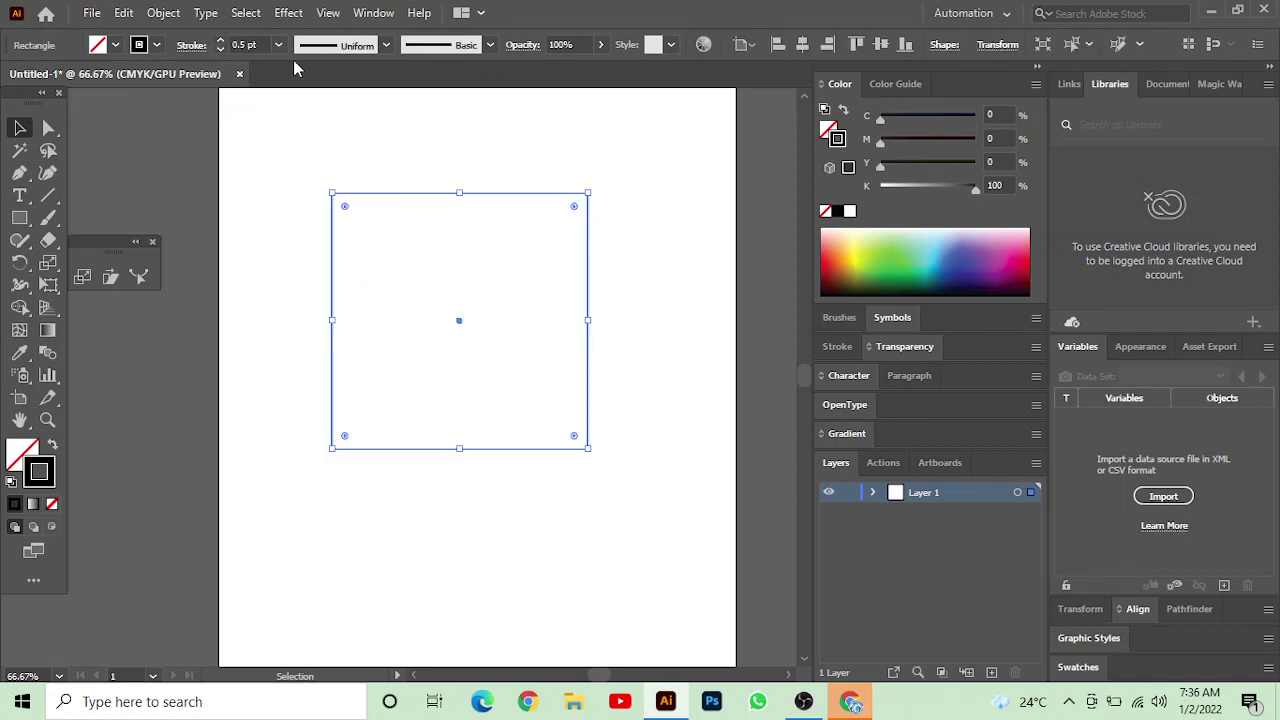
{"action": "left_click", "coordinate": [221, 41]}
{"action": "left_click", "coordinate": [221, 41]}
{"action": "left_click", "coordinate": [221, 41]}
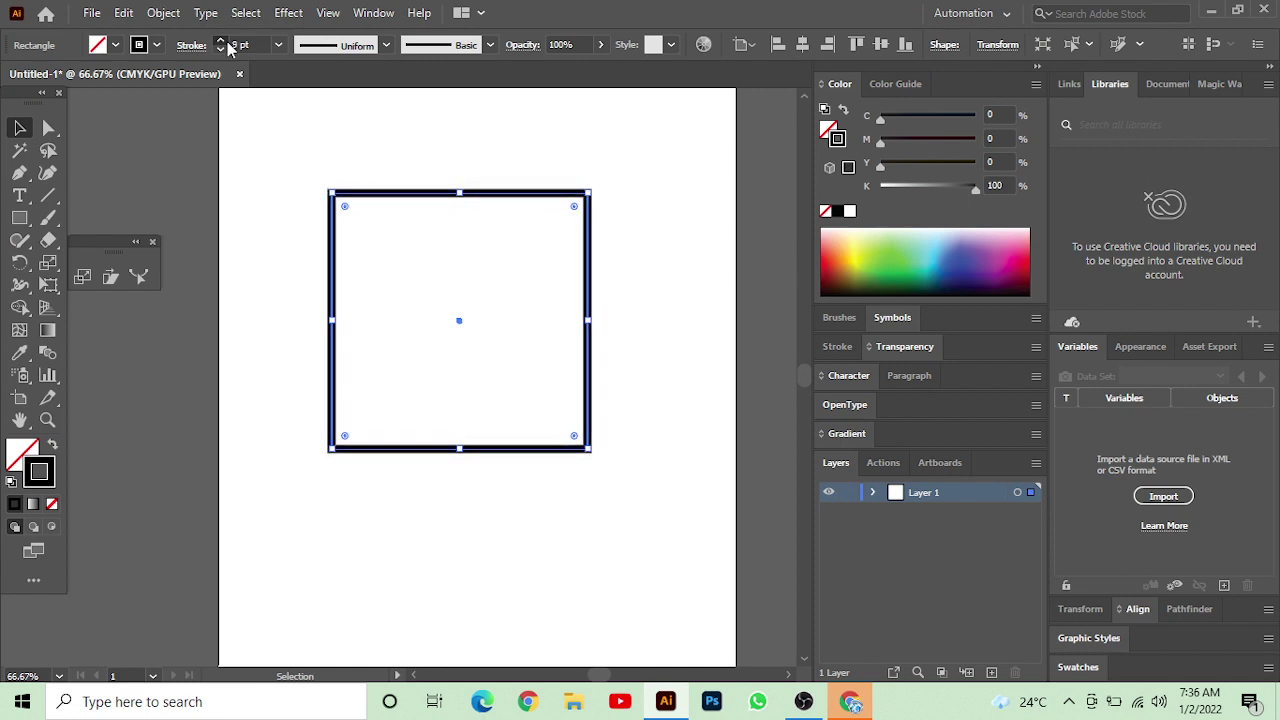
{"action": "left_click", "coordinate": [221, 41]}
{"action": "left_click", "coordinate": [221, 41]}
{"action": "left_click", "coordinate": [461, 238]}
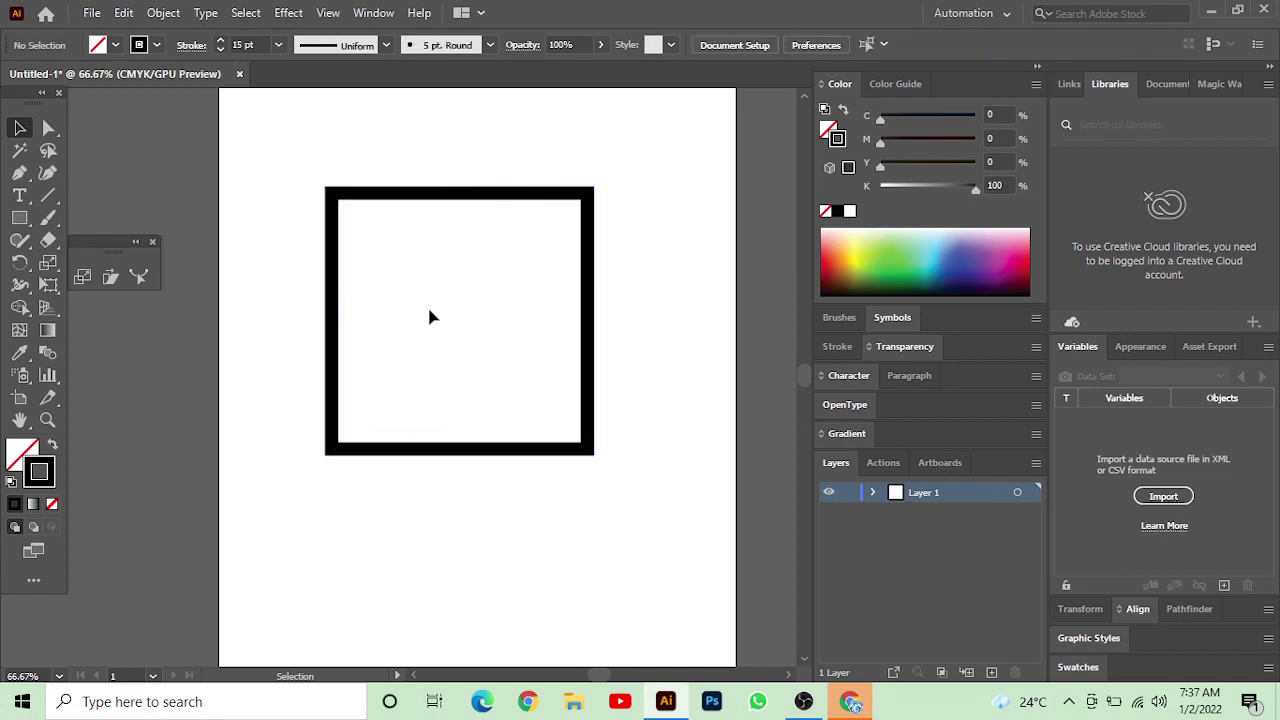
{"action": "left_click_drag", "start_coordinate": [268, 168], "coordinate": [605, 500]}
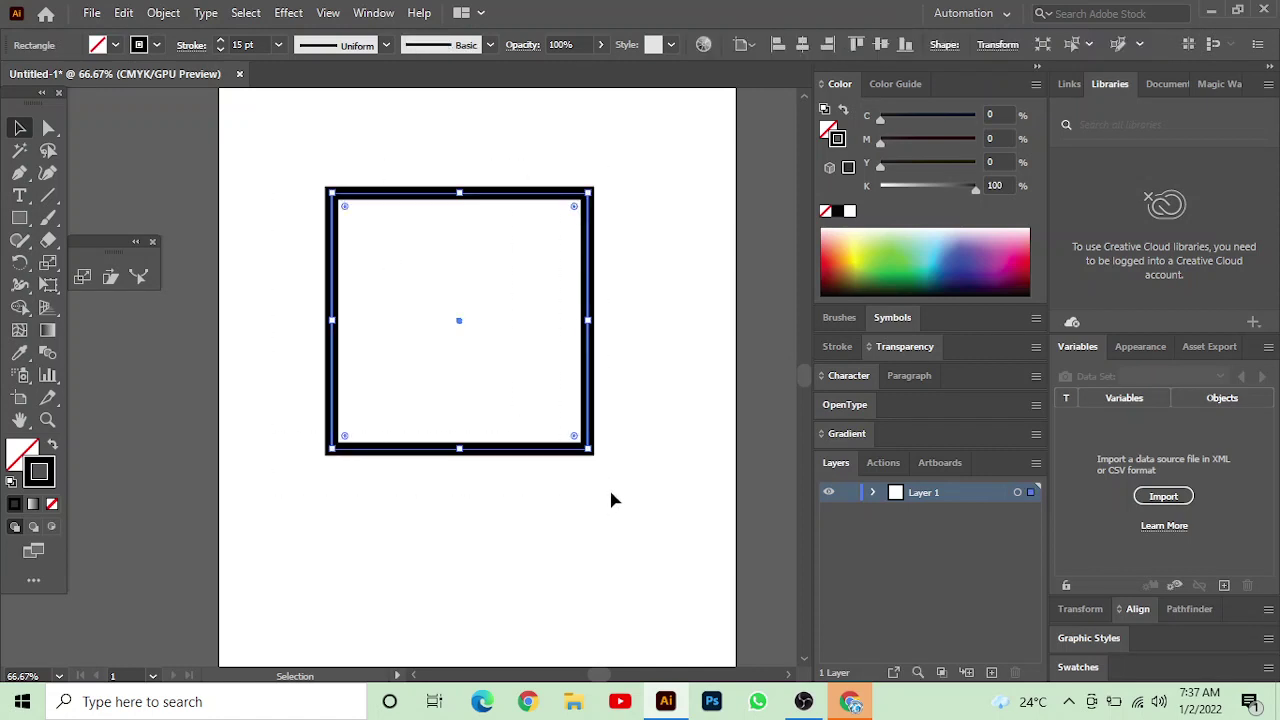
Delete the selected 15 pt-outlined square.
{"action": "key", "text": "Delete"}
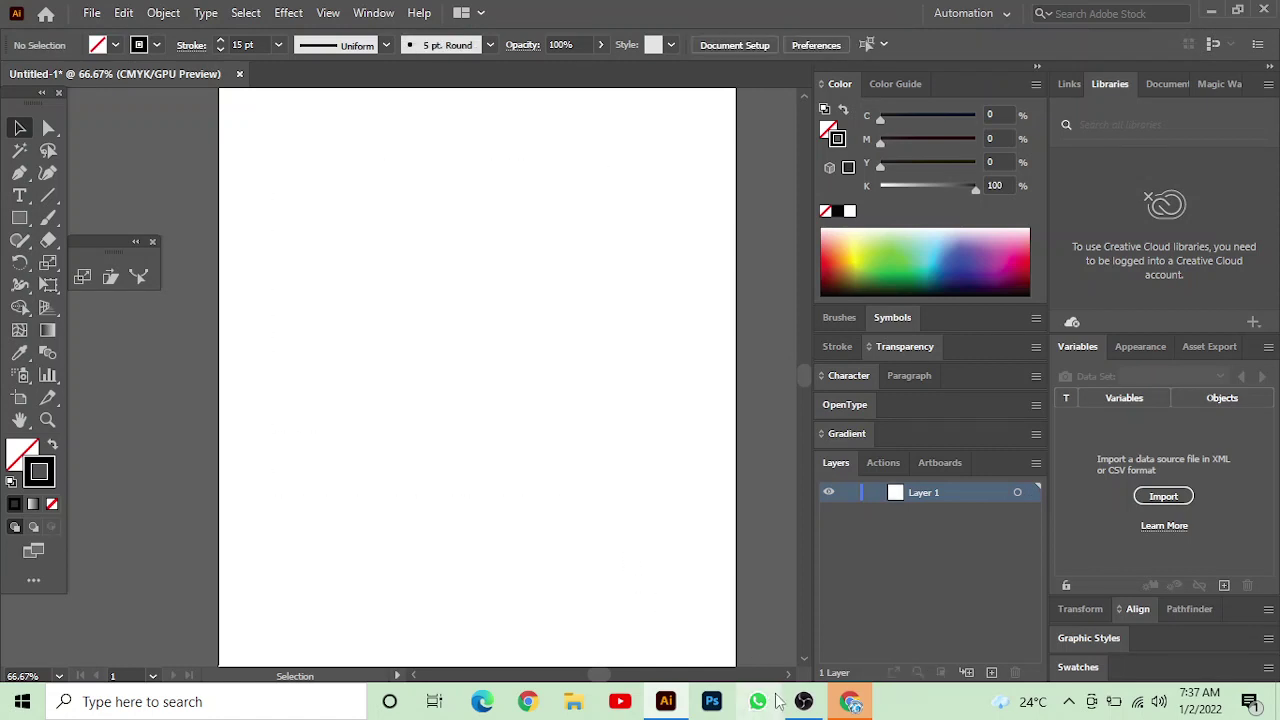